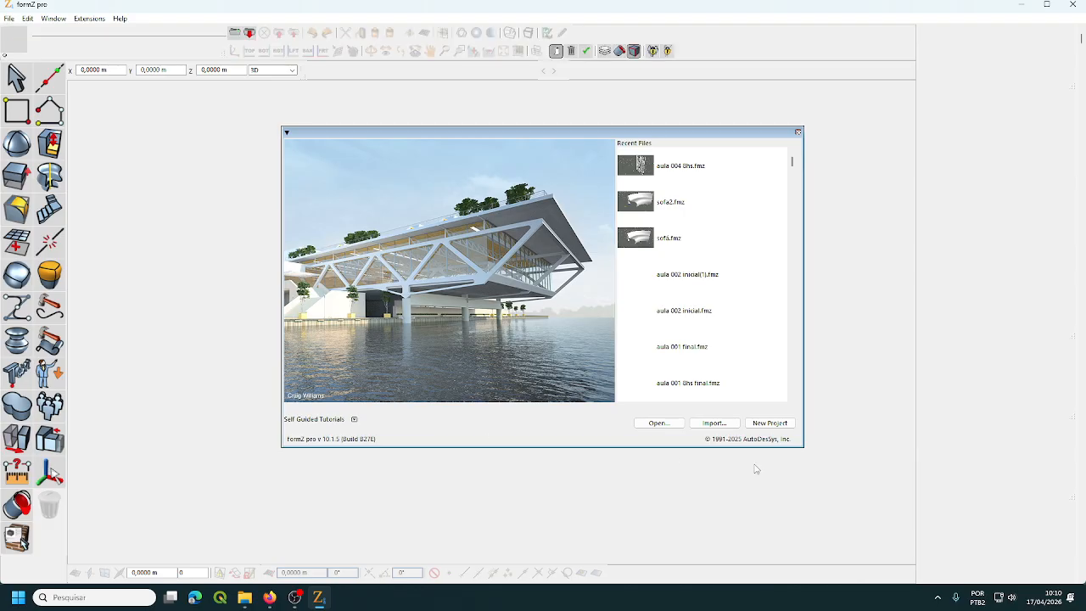
Step: Create a new project from the welcome dialog
click(769, 422)
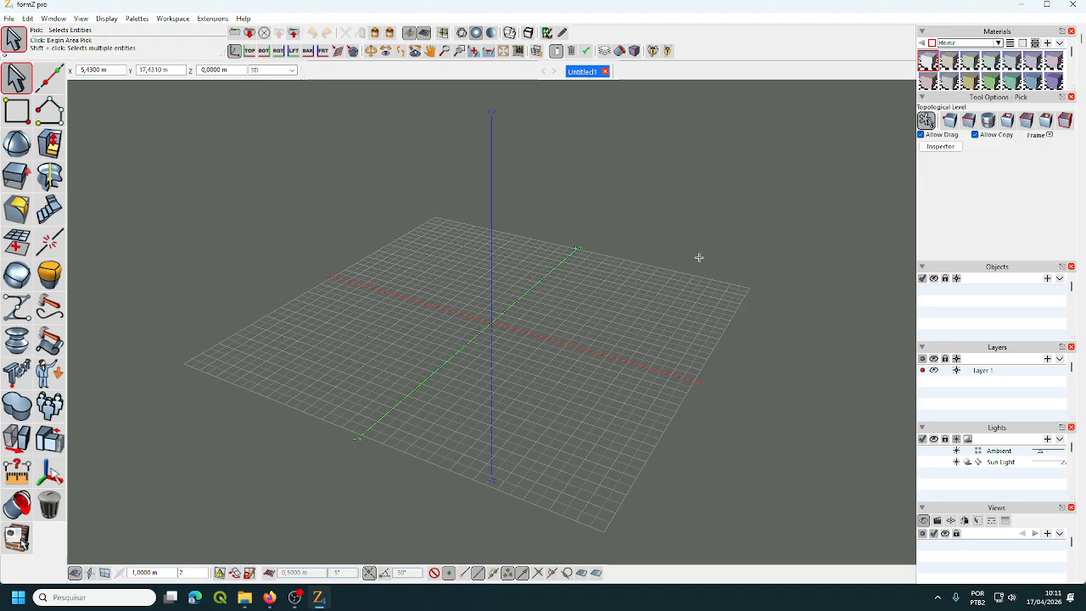
Step: Switch to Firefox and examine the Voronoi pattern examples in the Google image results
mouse_move(272, 599)
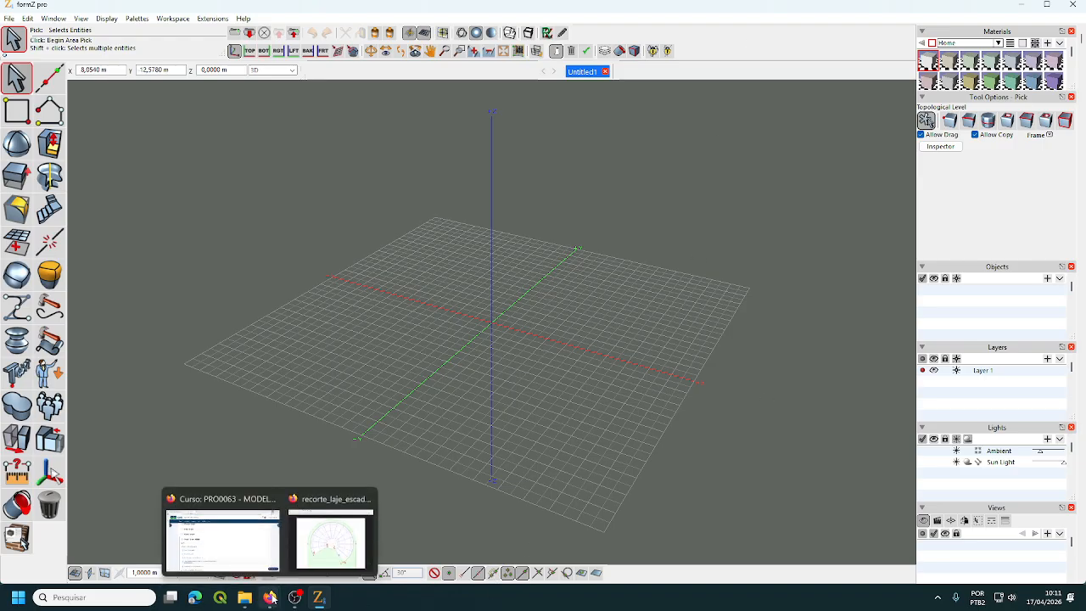
click(222, 534)
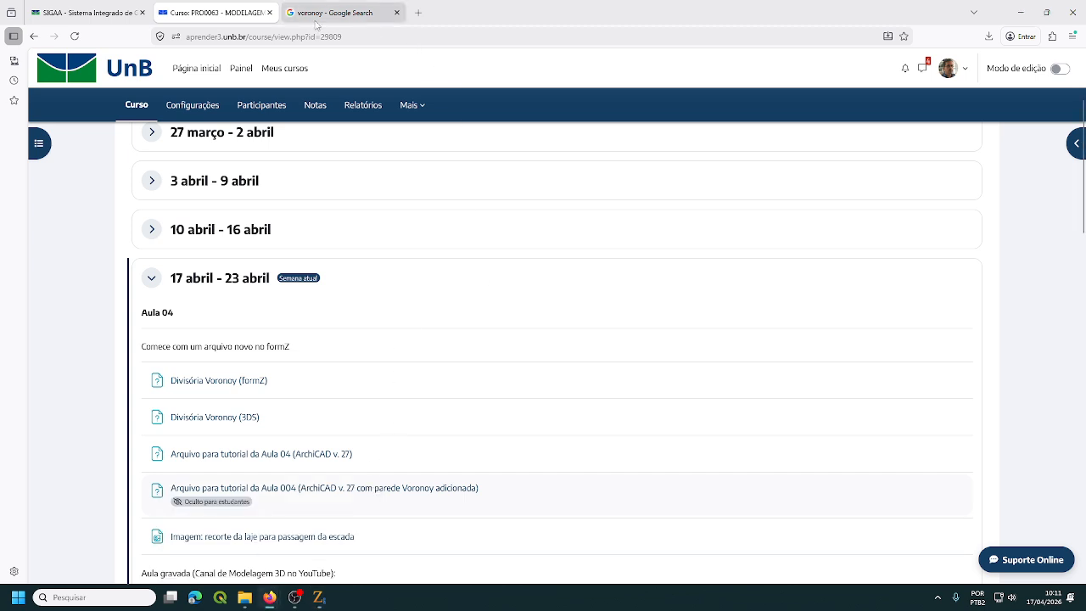
click(326, 15)
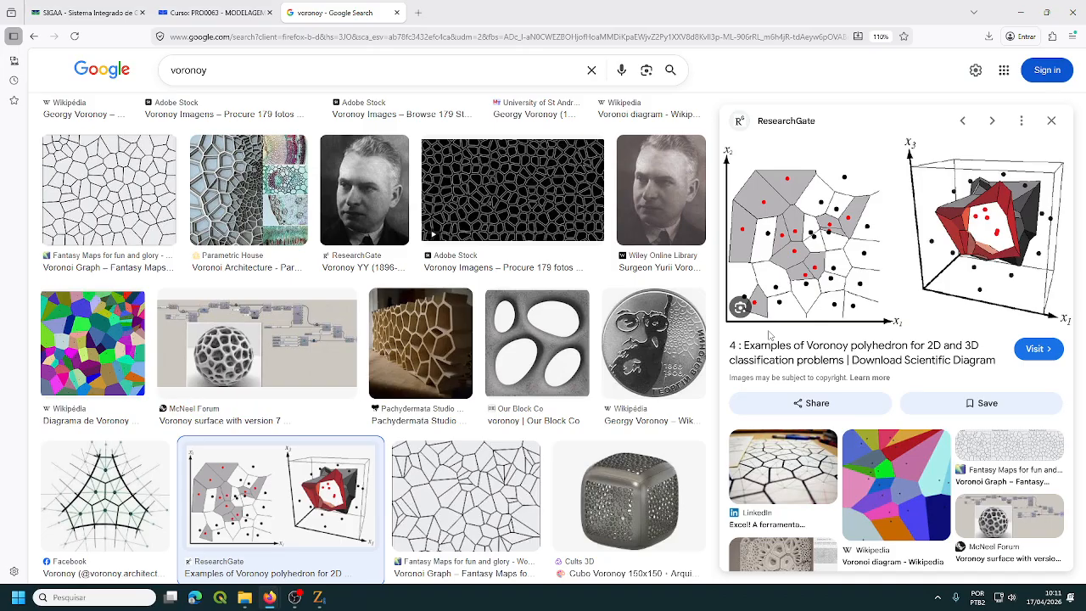
click(1021, 19)
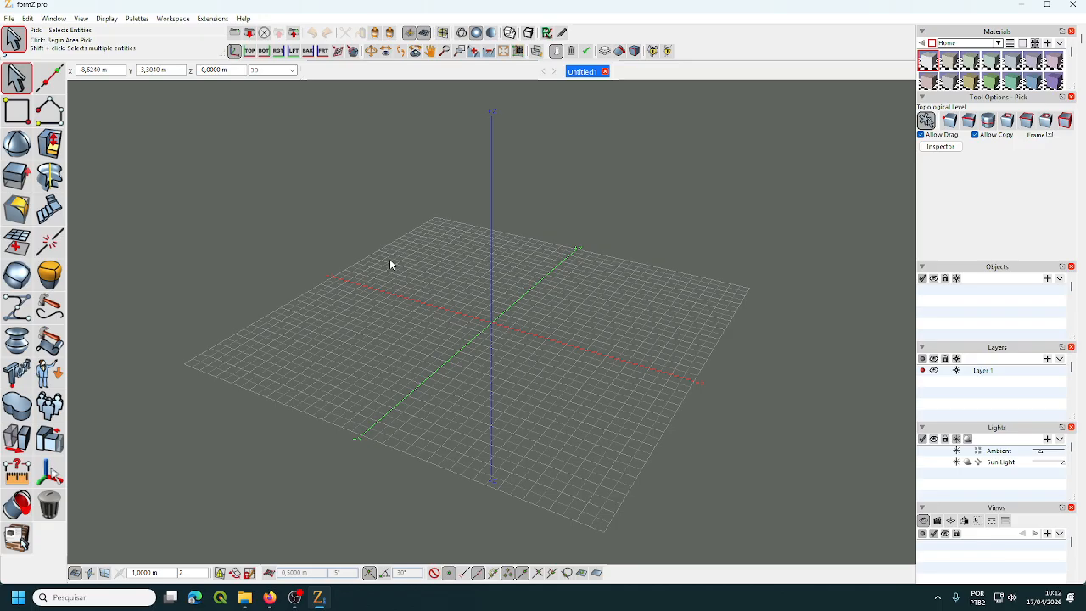
Step: Reset the Modeling workspace to its default state and widen the tool palette so its icons are larger
click(172, 19)
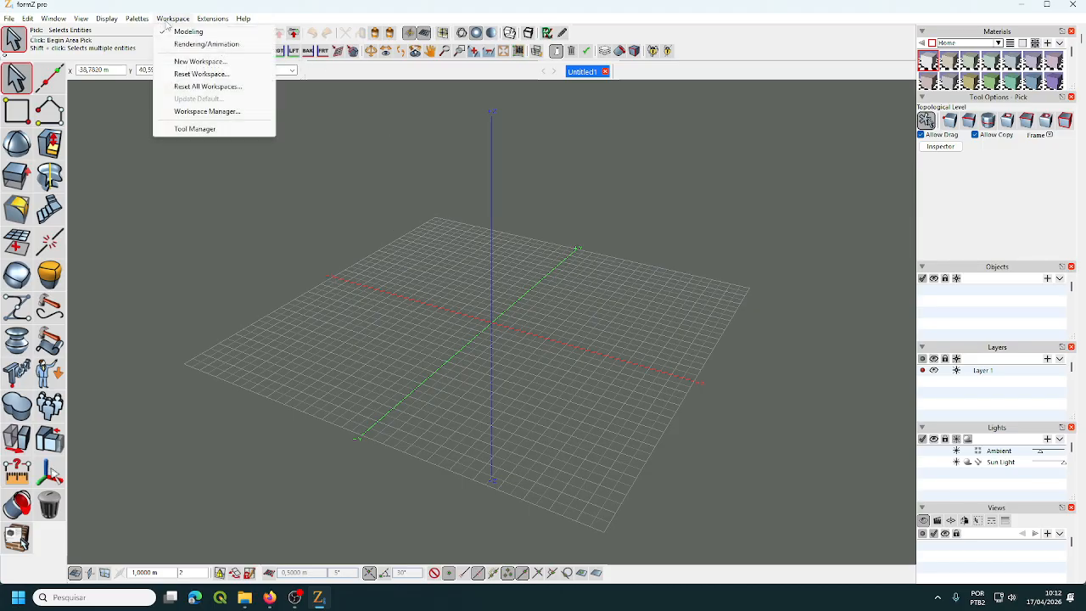
click(222, 75)
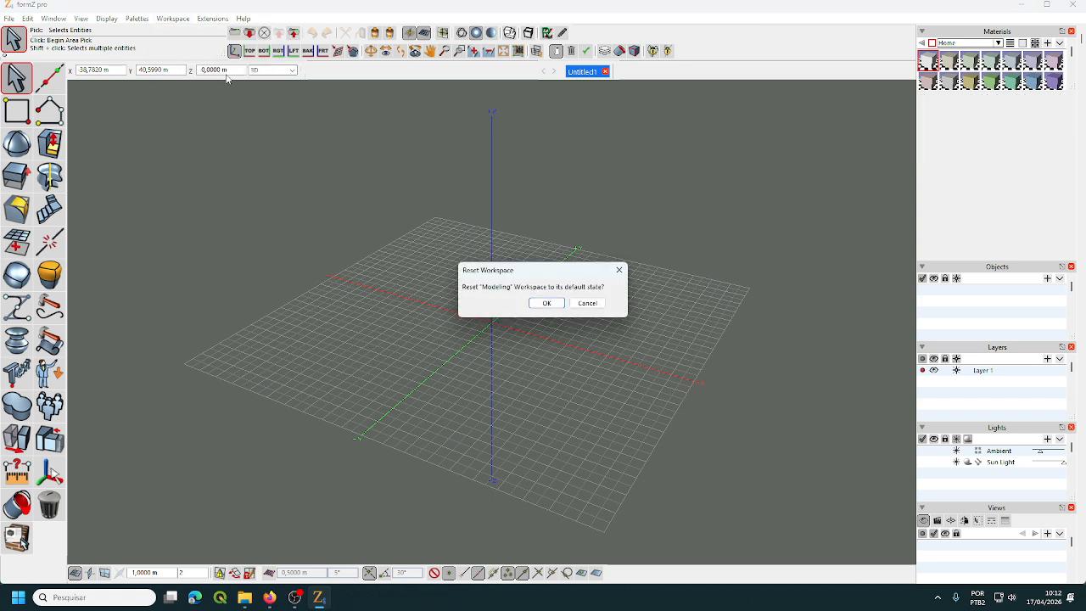
click(546, 303)
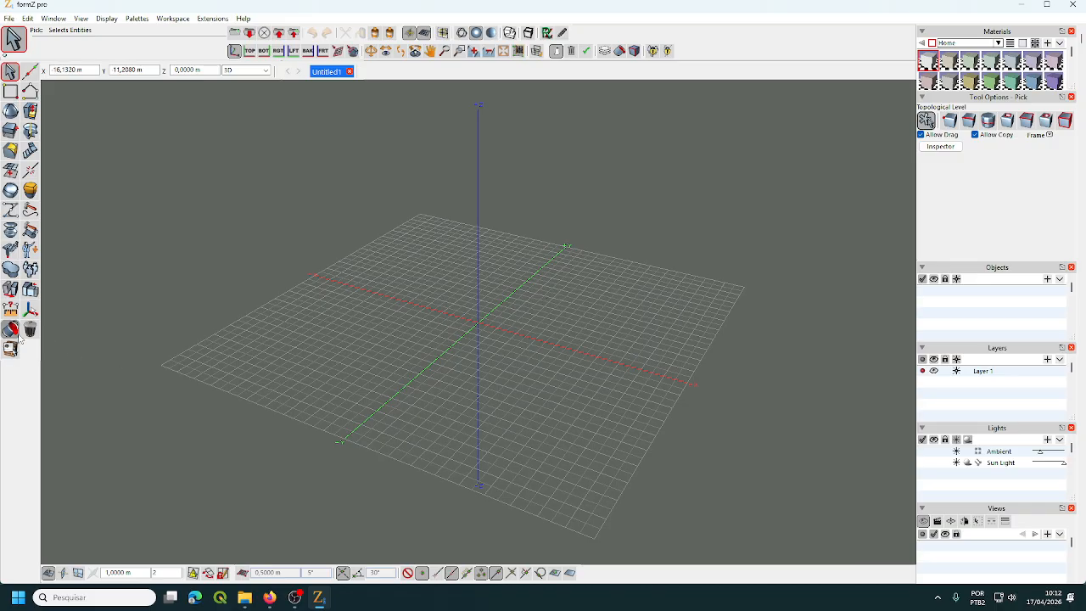
drag(42, 393, 71, 403)
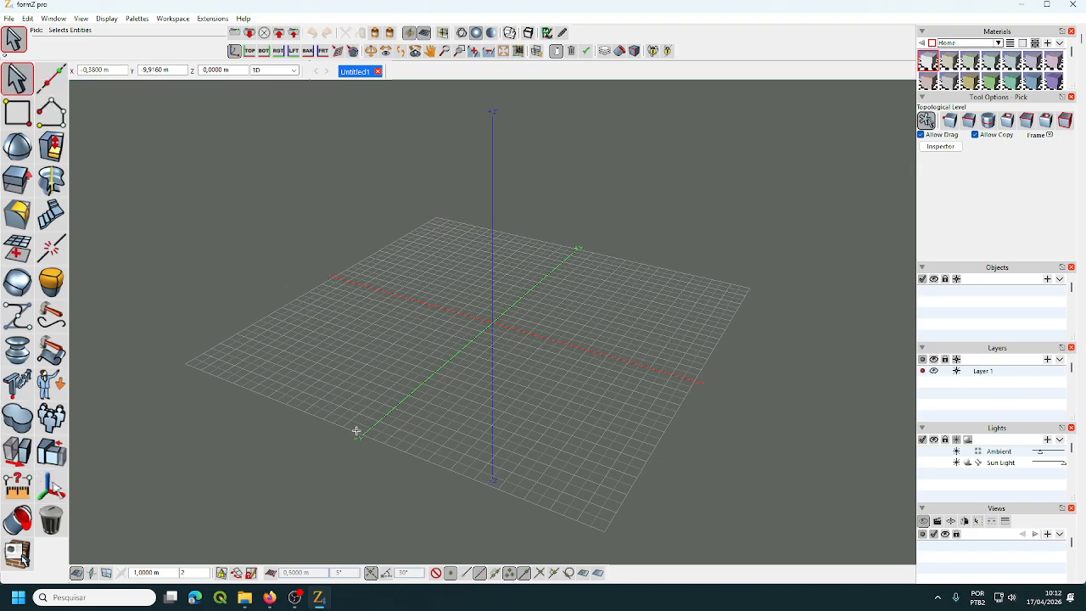
Step: Turn on grid snapping for the drawing cursor and set the snap distance to 0.25 m
scroll(553, 319, up, 5)
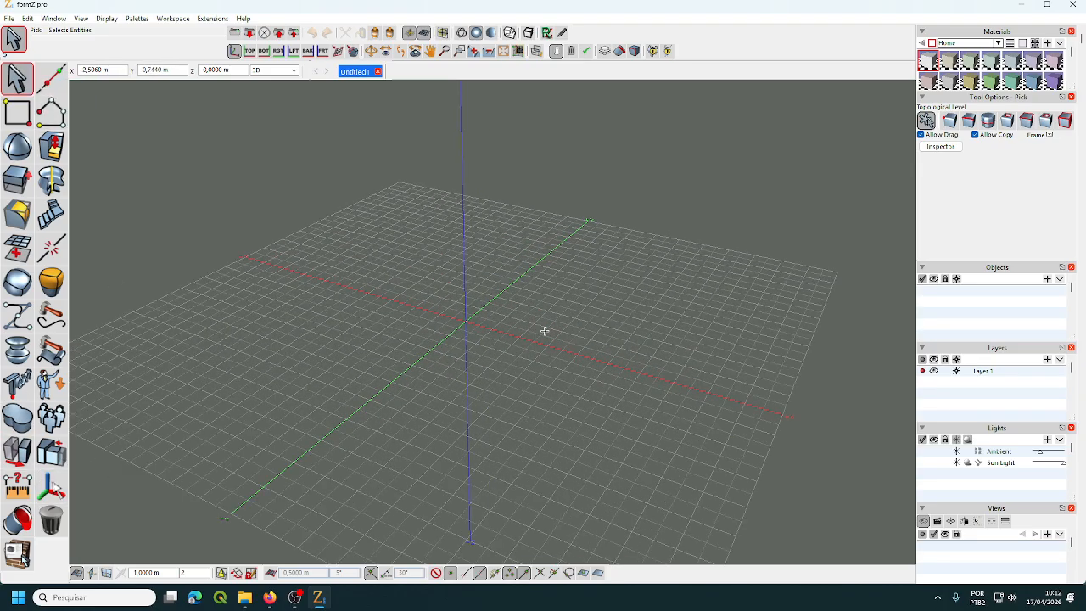
scroll(553, 319, up, 6)
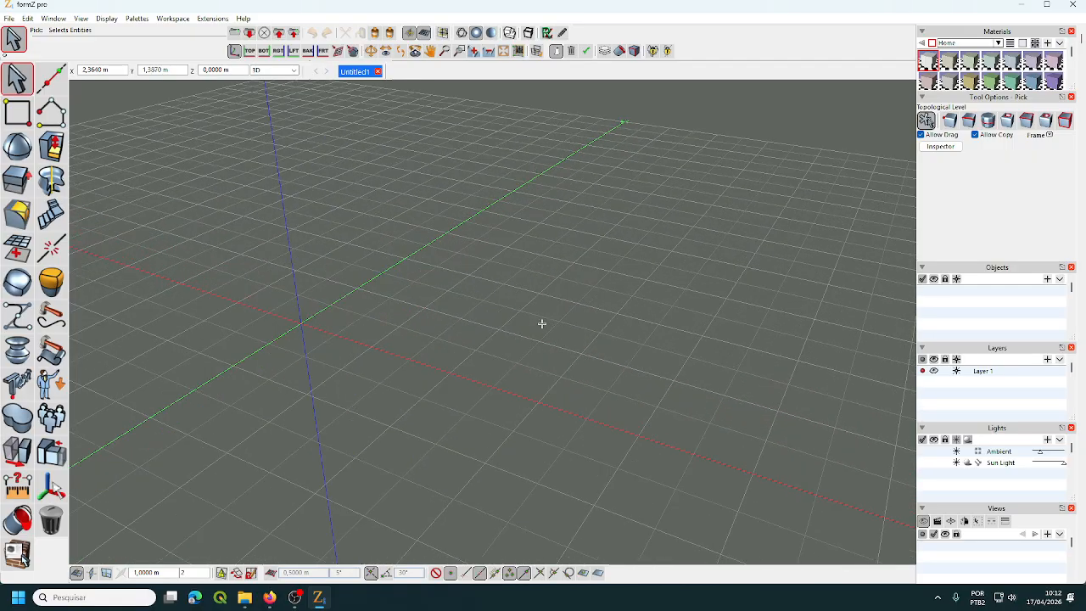
middle_drag(440, 323, 460, 376)
scroll(460, 377, up, 1)
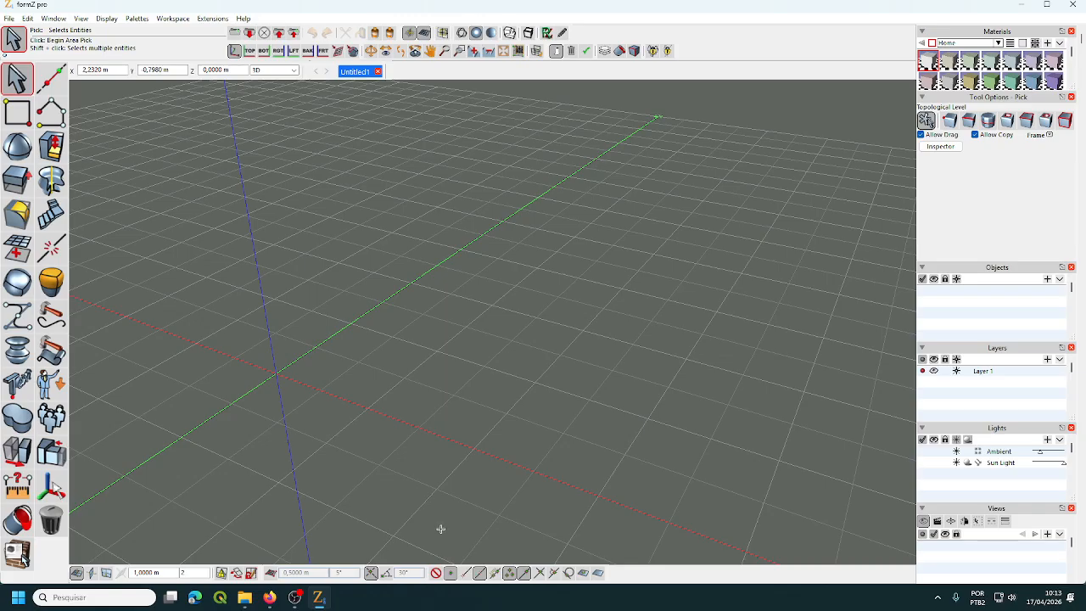
click(271, 572)
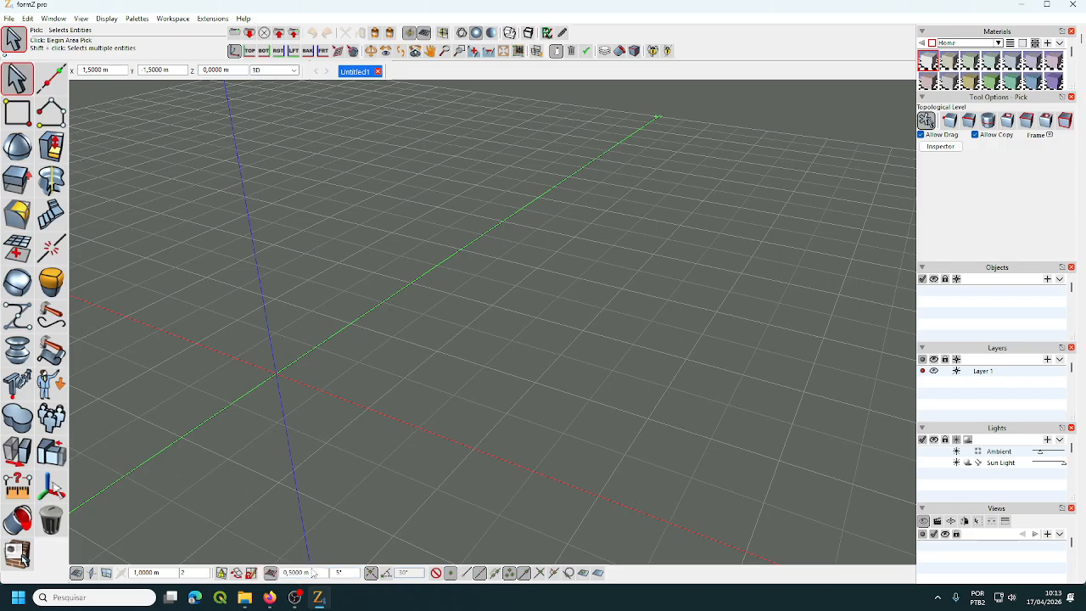
click(311, 572)
click(290, 573)
key(Tab)
Step: Draw a line about 1.75 m long from the origin along the X axis as a 3D extrusion 3.05 m high
click(5, 214)
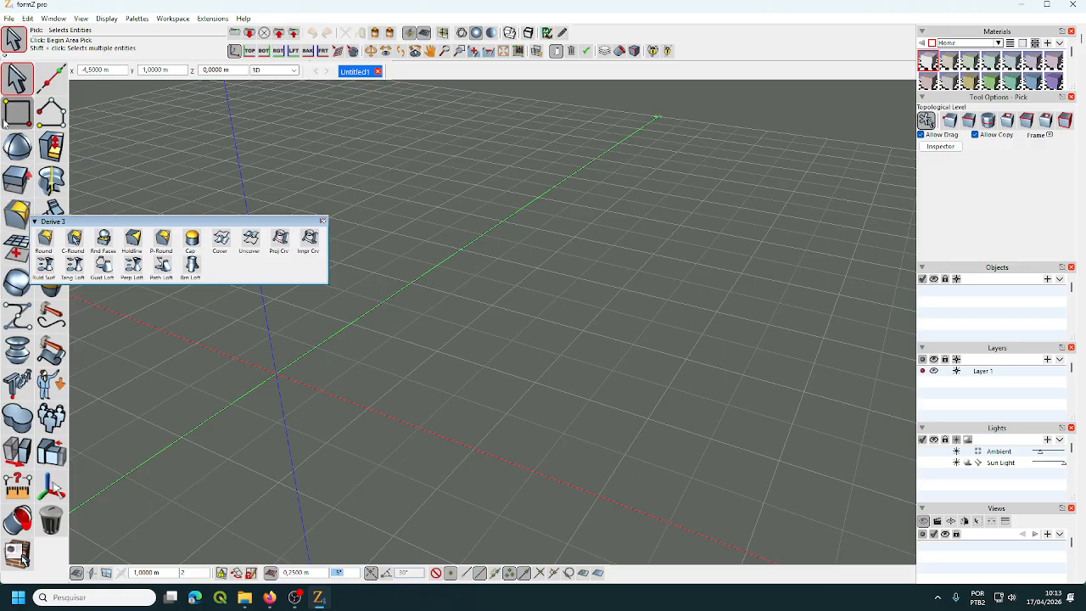
mouse_move(47, 109)
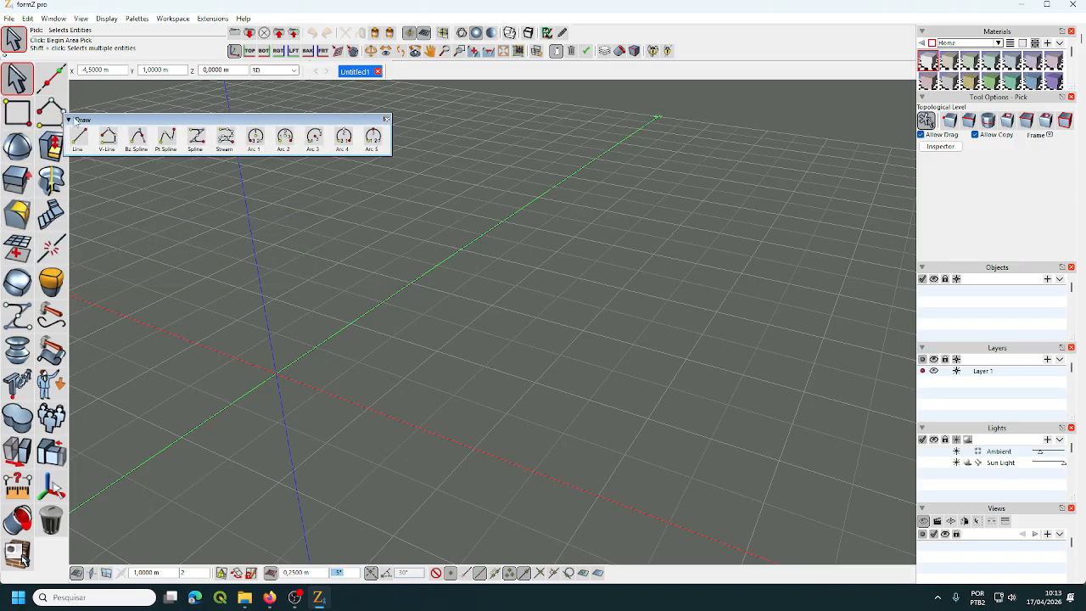
drag(113, 99, 89, 87)
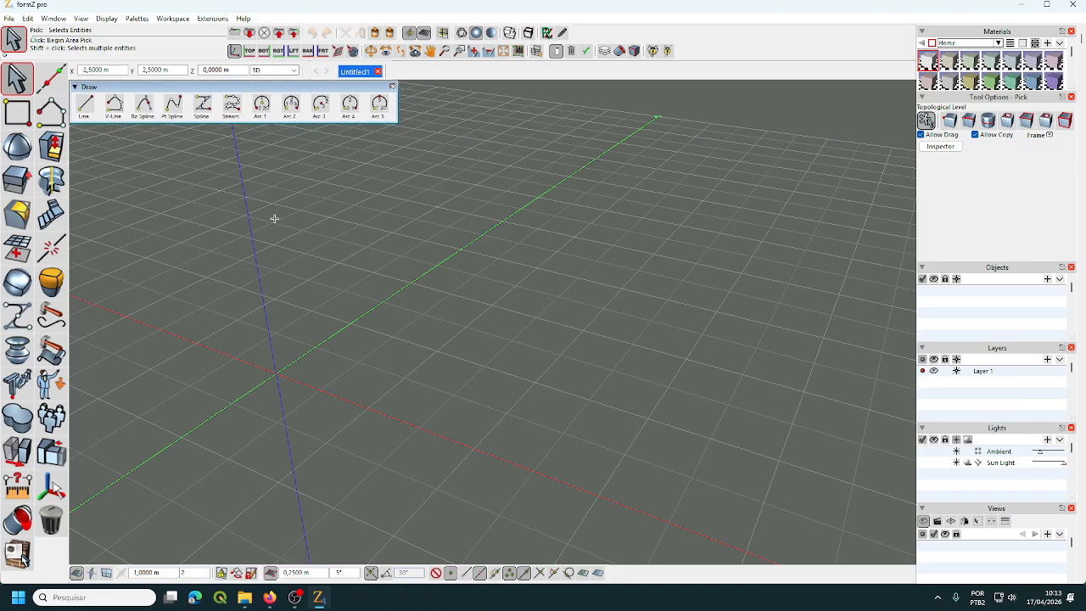
click(84, 103)
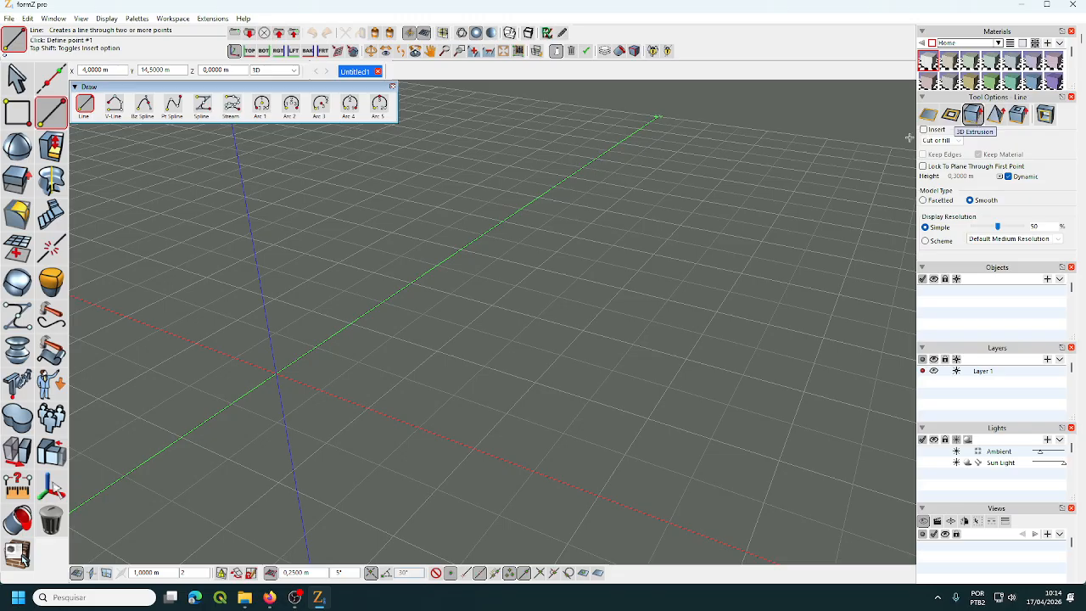
middle_drag(671, 249, 817, 295)
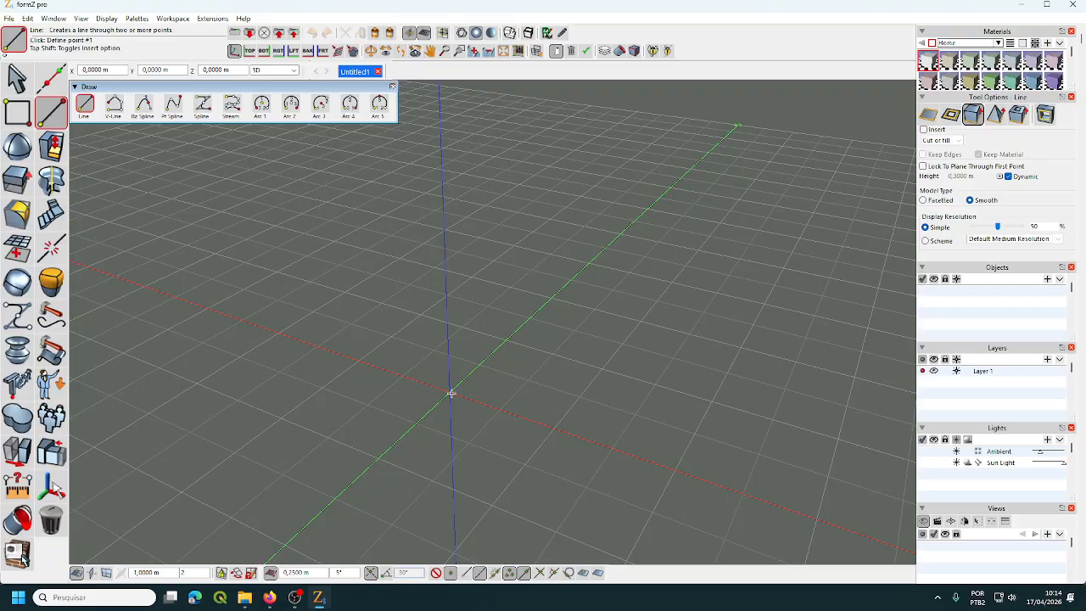
click(448, 392)
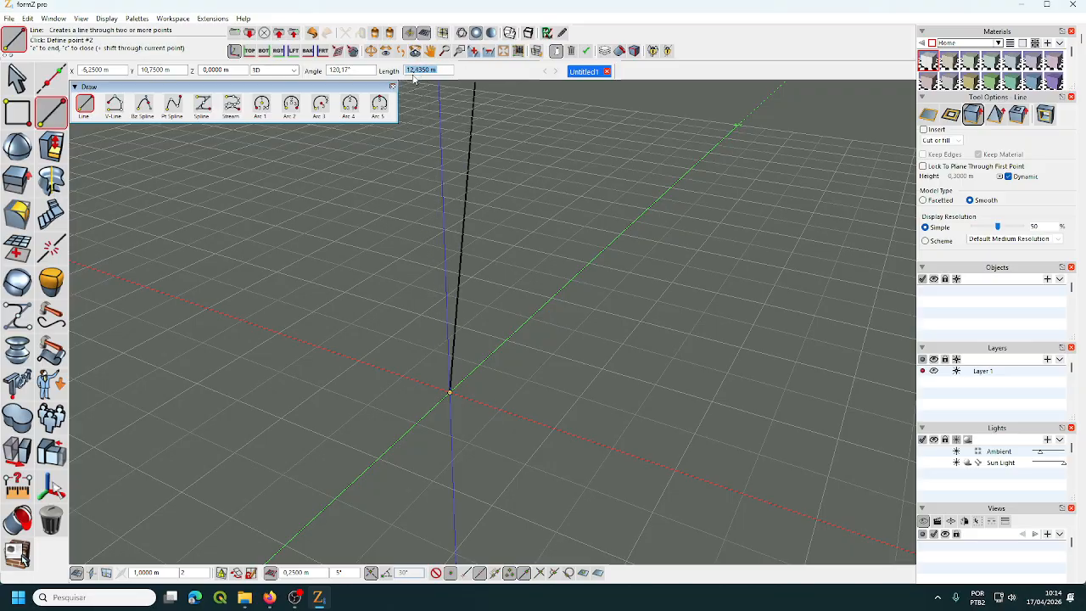
double_click(645, 461)
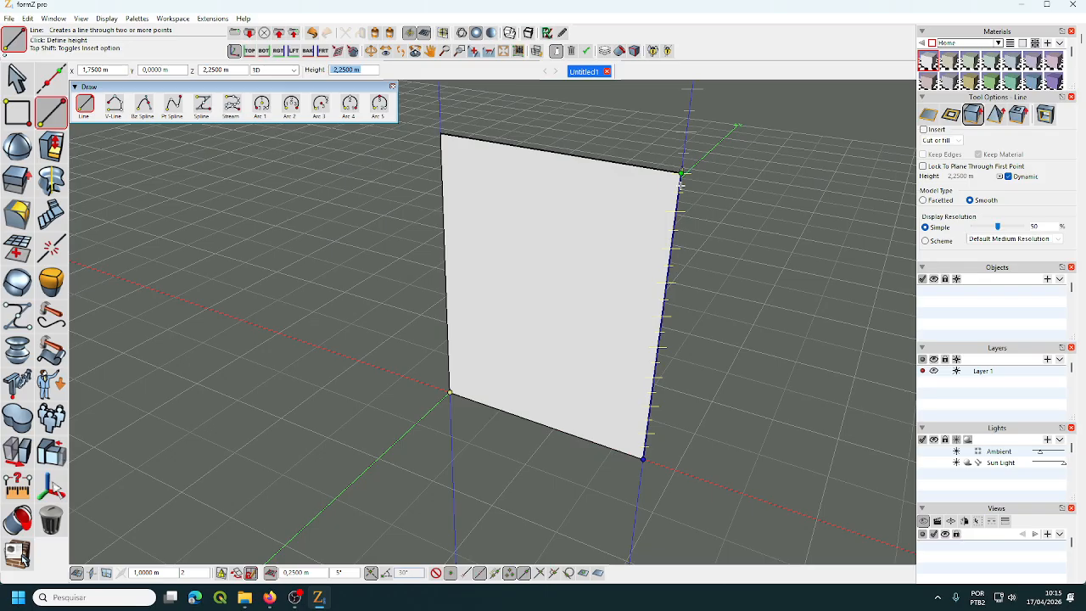
text(3,05)
key(Return)
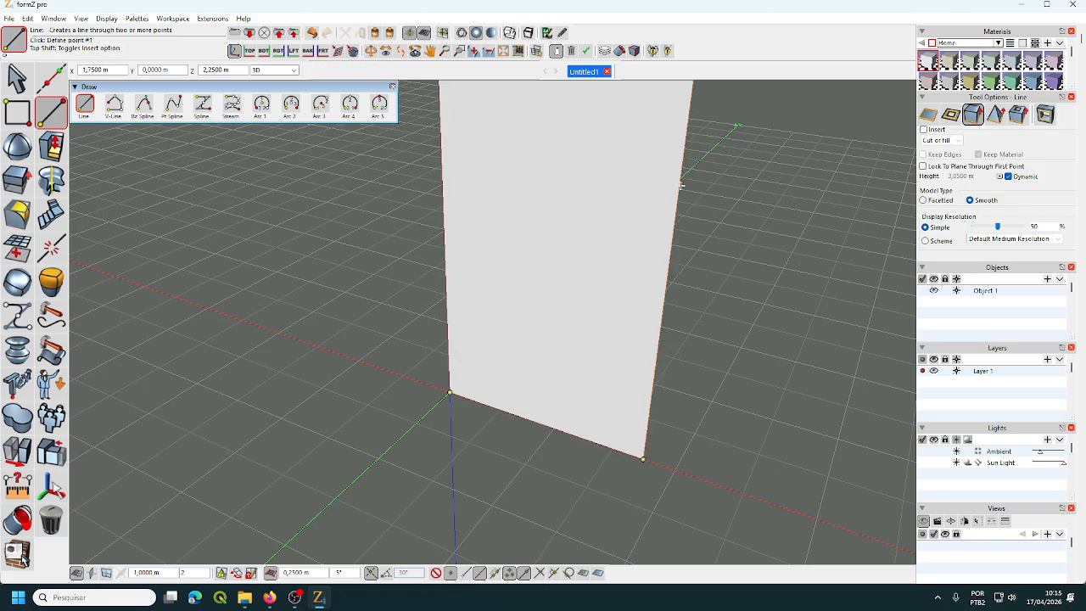
scroll(688, 229, down, 3)
middle_drag(688, 230, 624, 279)
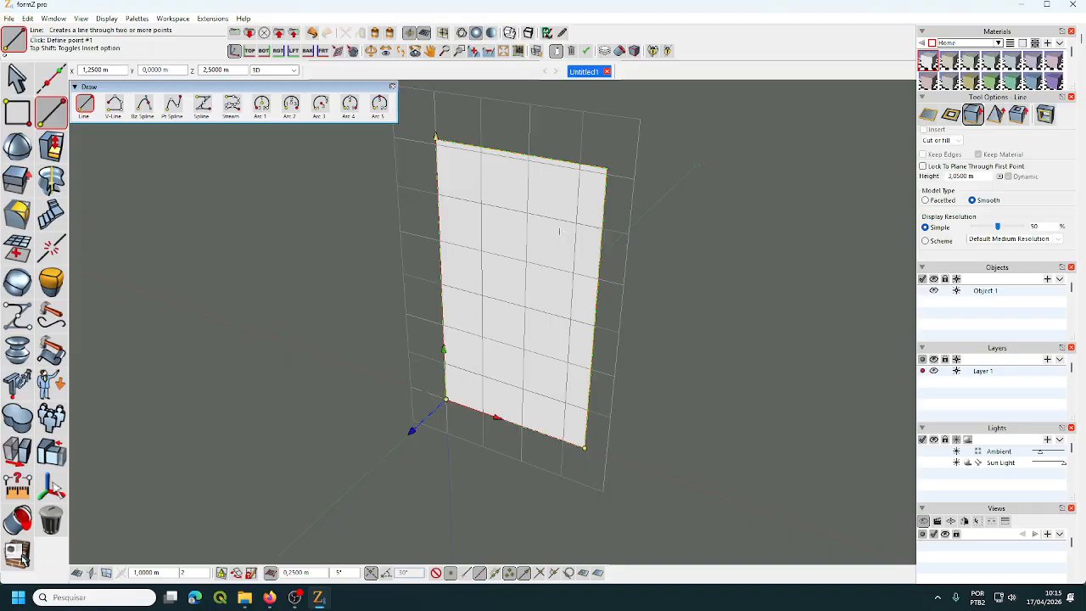
scroll(553, 230, up, 2)
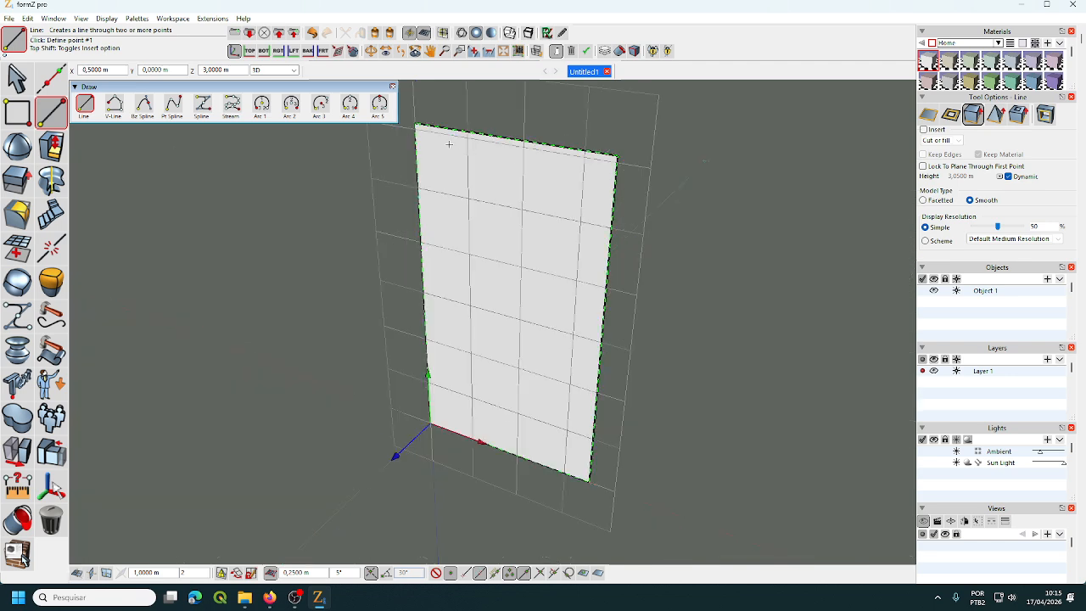
click(393, 87)
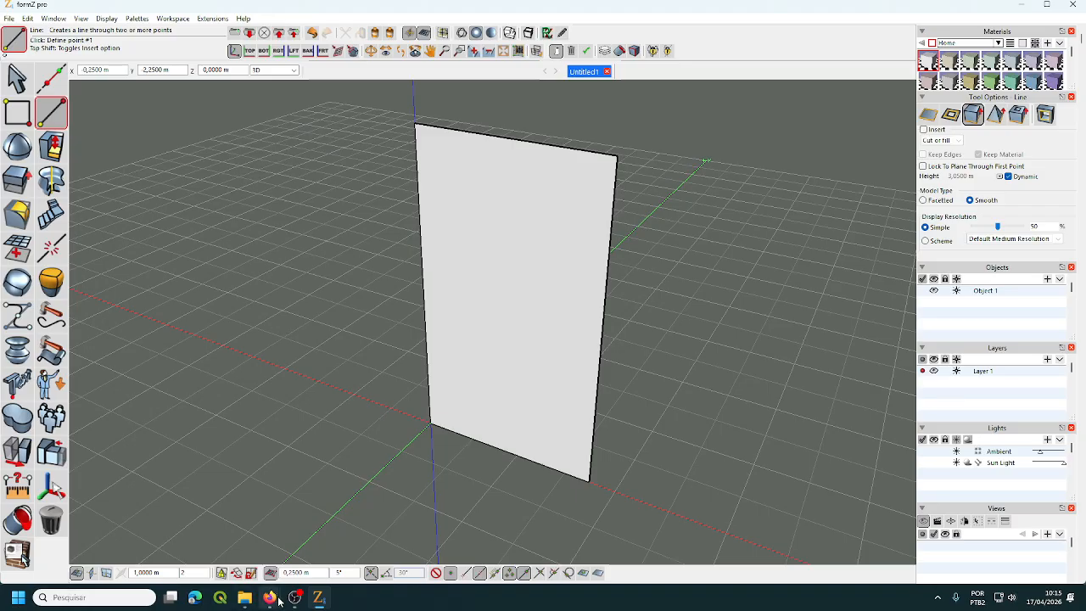
Step: Switch to Firefox and study how the points relate to the cells in the ResearchGate Voronoi example
mouse_move(249, 604)
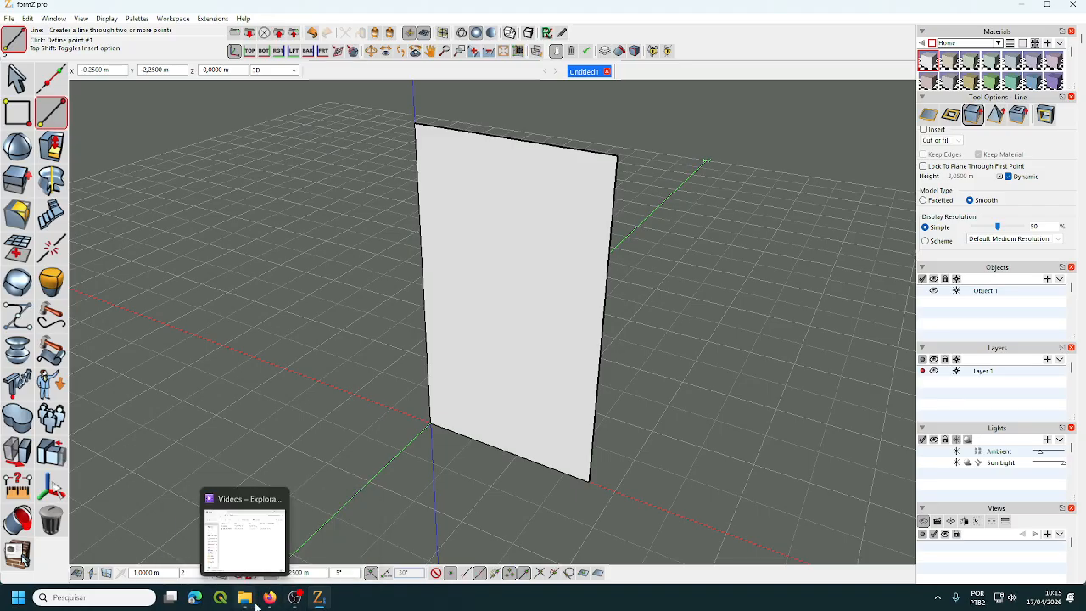
click(222, 535)
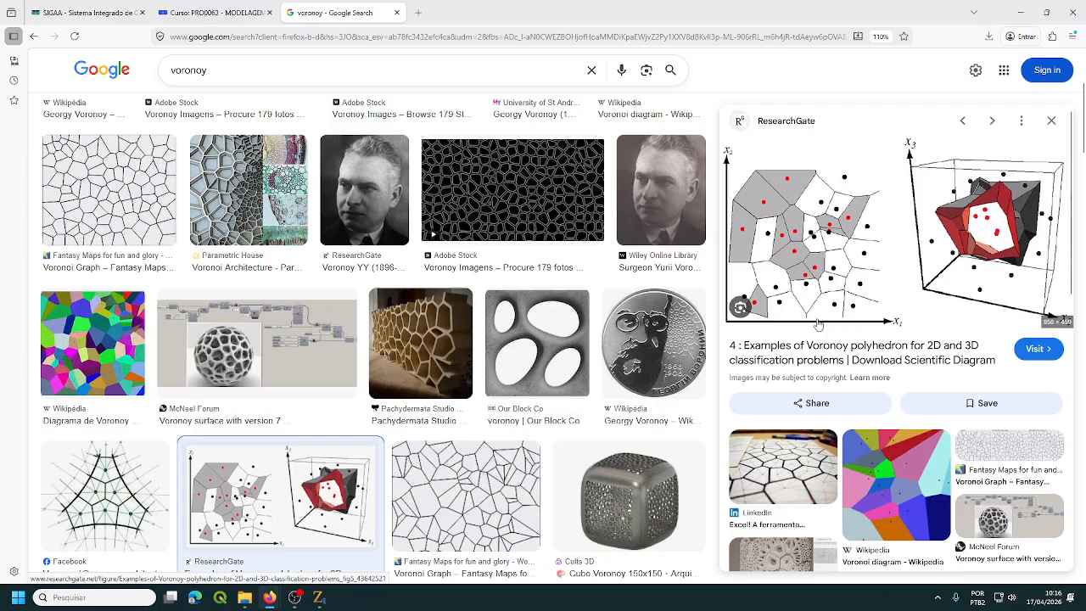
click(1018, 14)
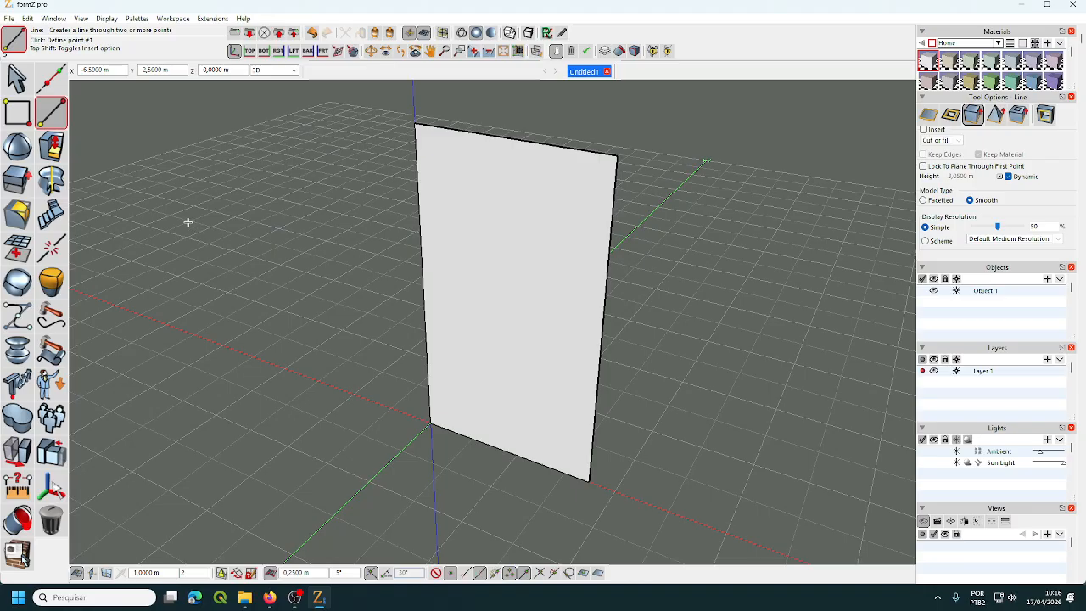
Step: Scatter up to 40 random points over the vertical panel with Scatter Points, and re-scatter them once for a different distribution
mouse_move(51, 215)
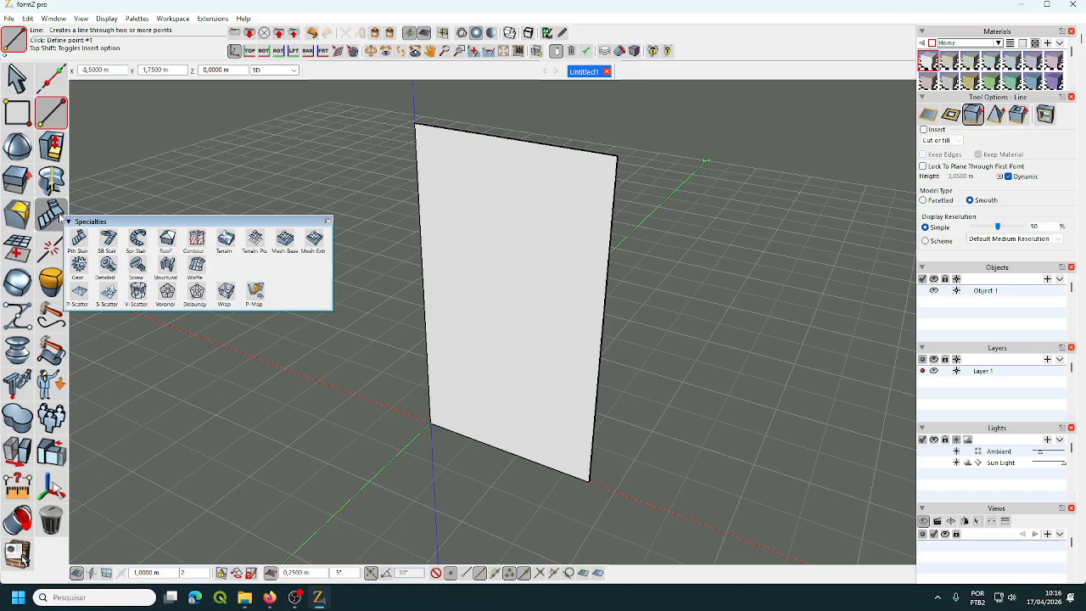
drag(95, 223, 97, 89)
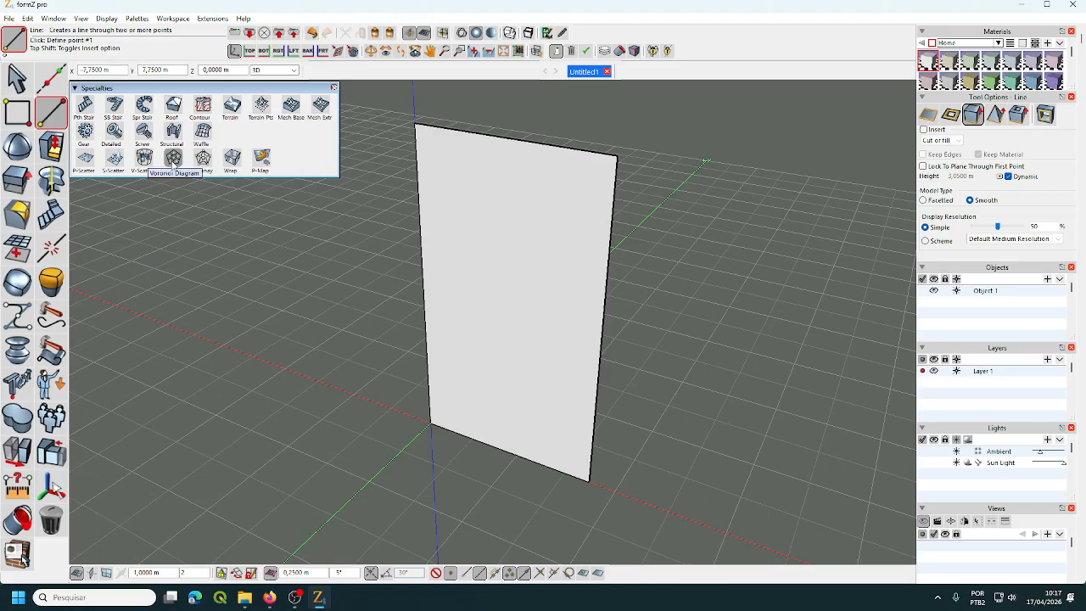
click(85, 159)
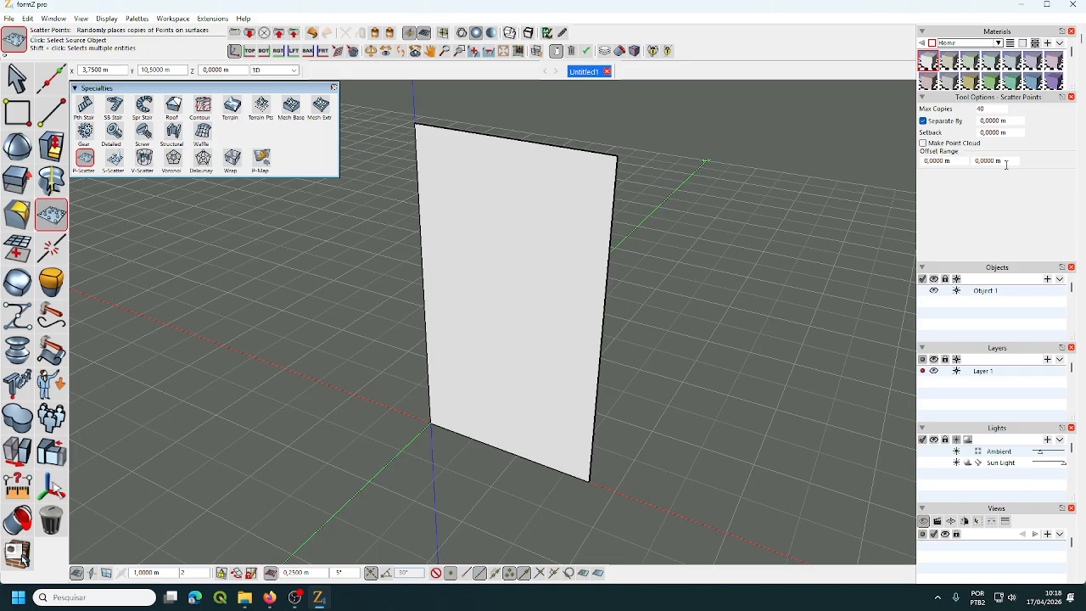
click(522, 274)
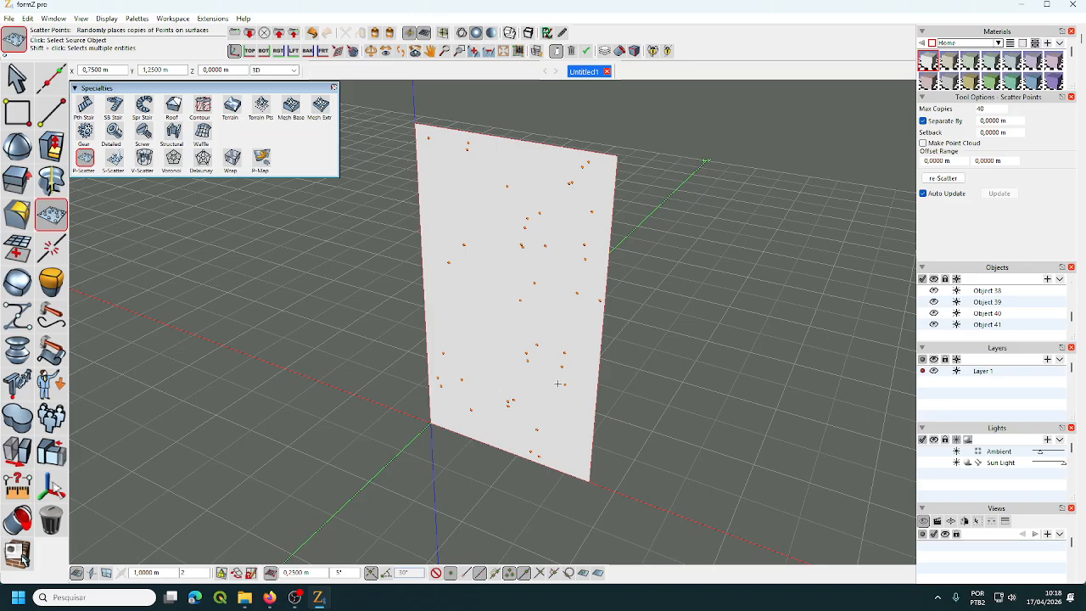
click(947, 181)
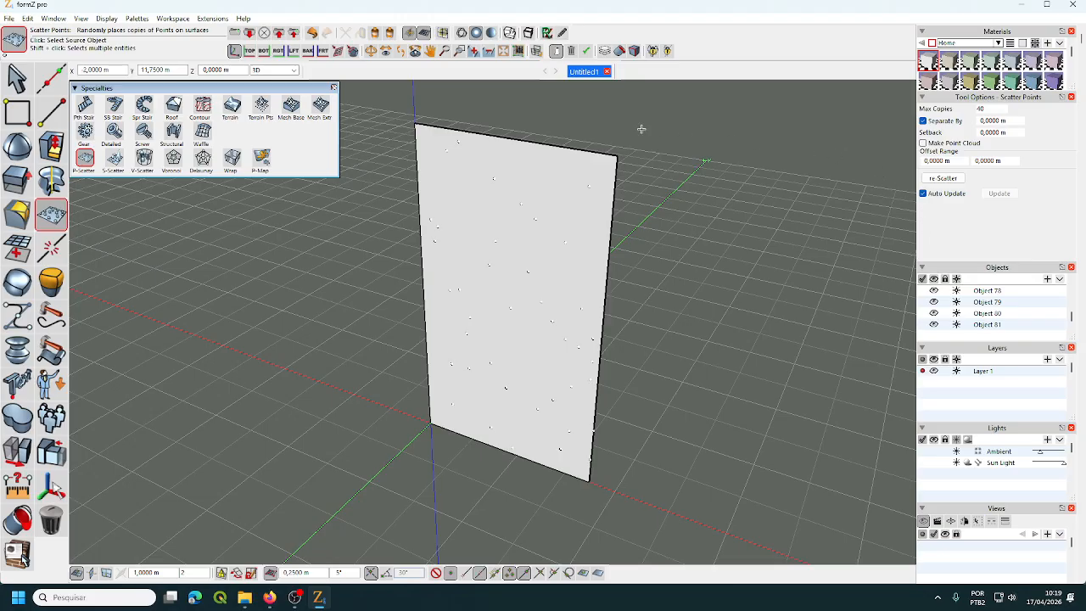
Step: Try generating a Voronoi diagram as an imprinted surface from the panel and its scattered points, and undo it
mouse_move(16, 77)
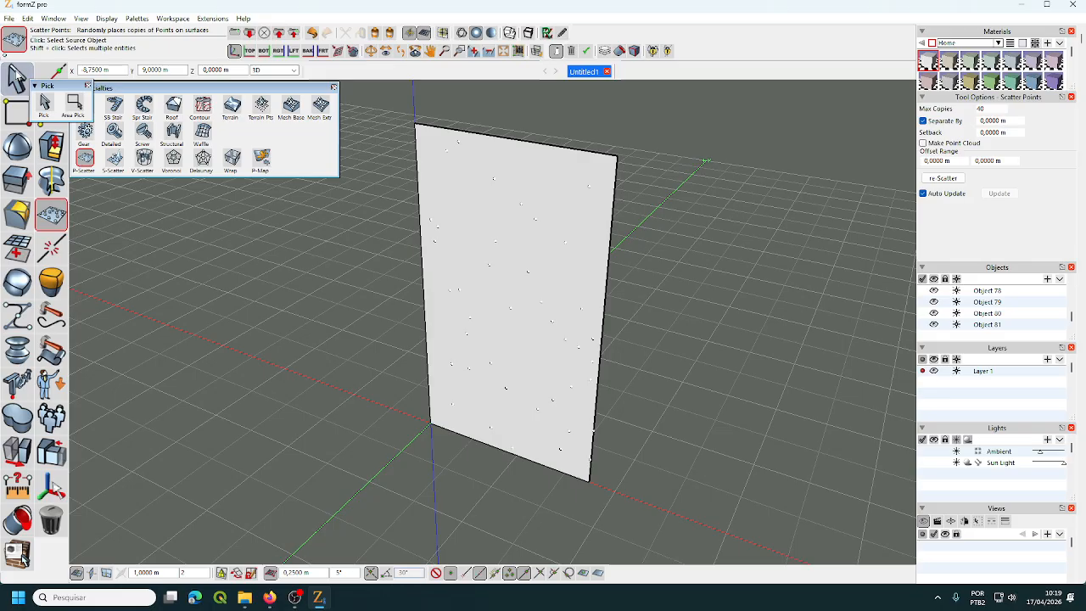
click(15, 76)
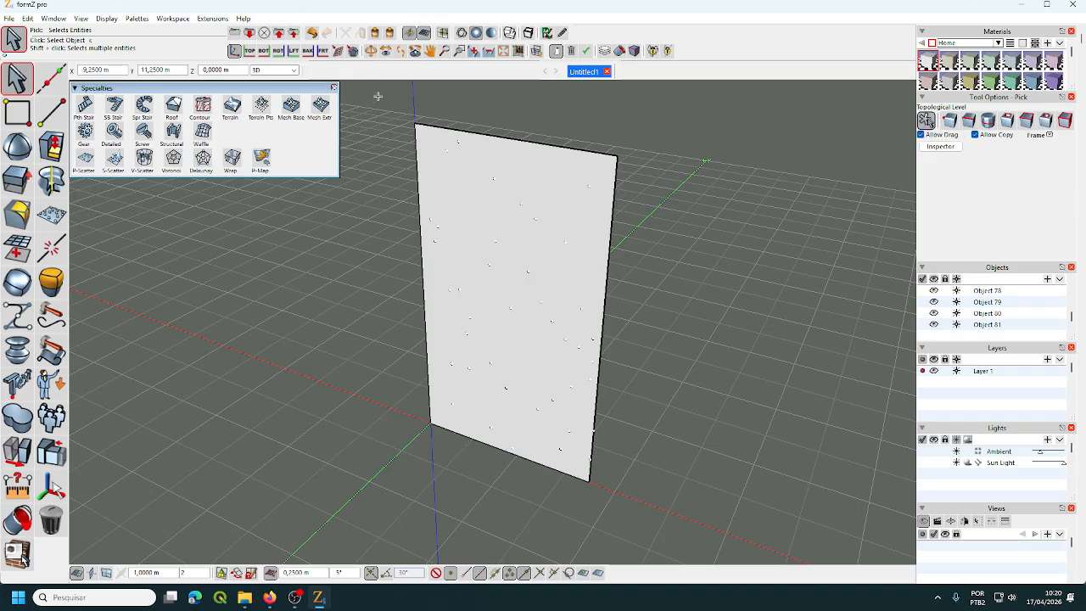
drag(377, 96, 663, 522)
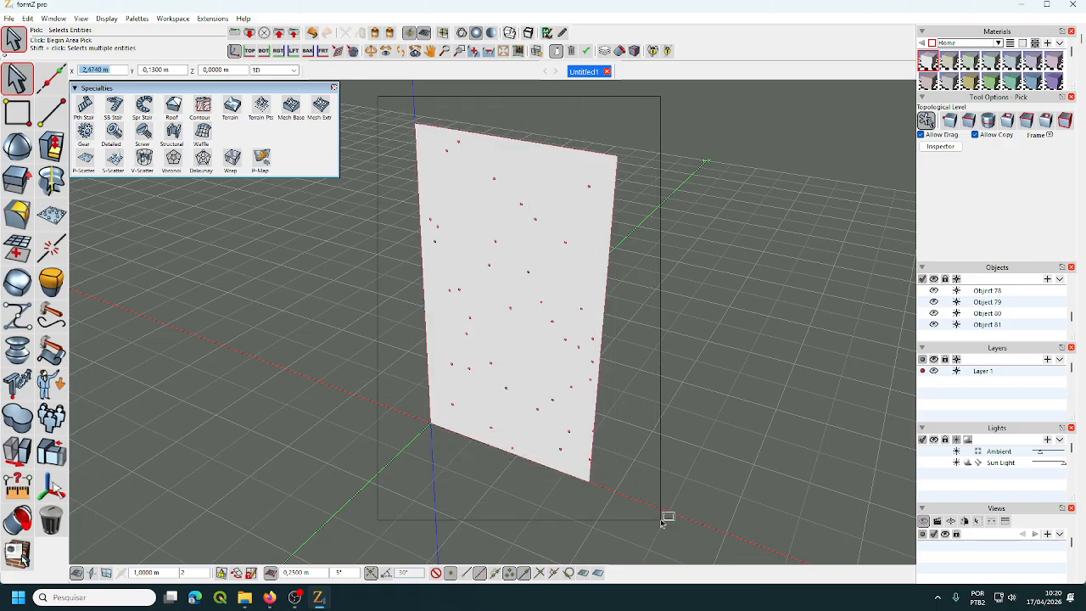
drag(663, 522, 661, 518)
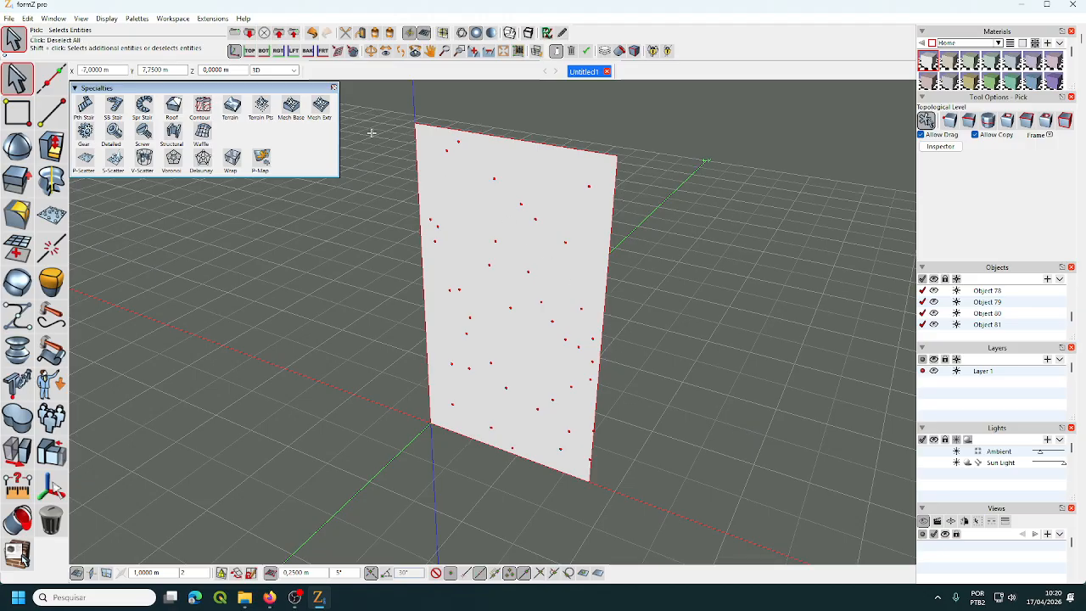
click(51, 146)
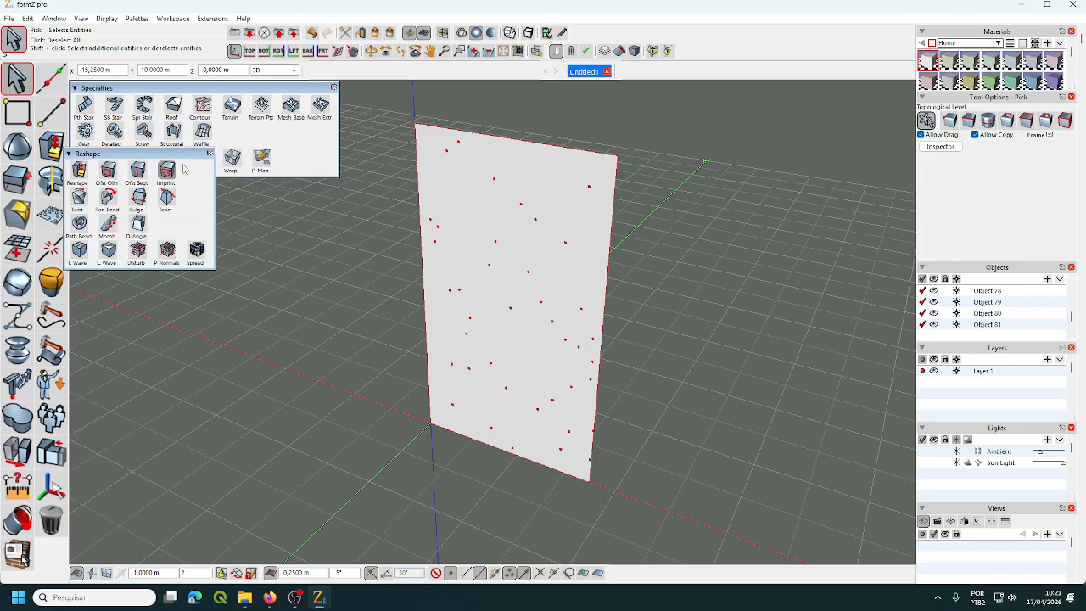
click(173, 159)
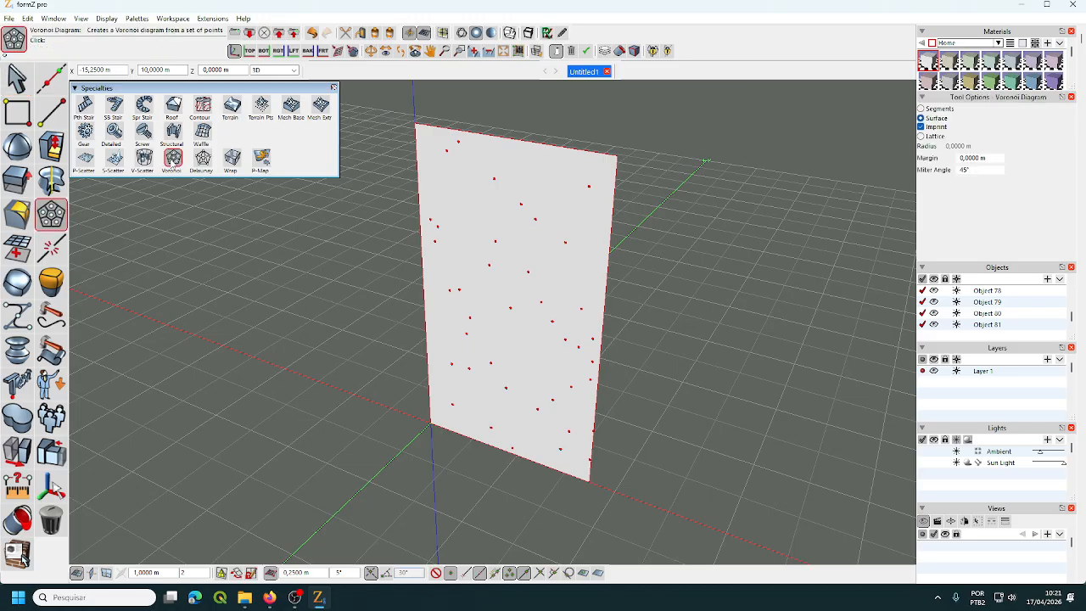
click(686, 370)
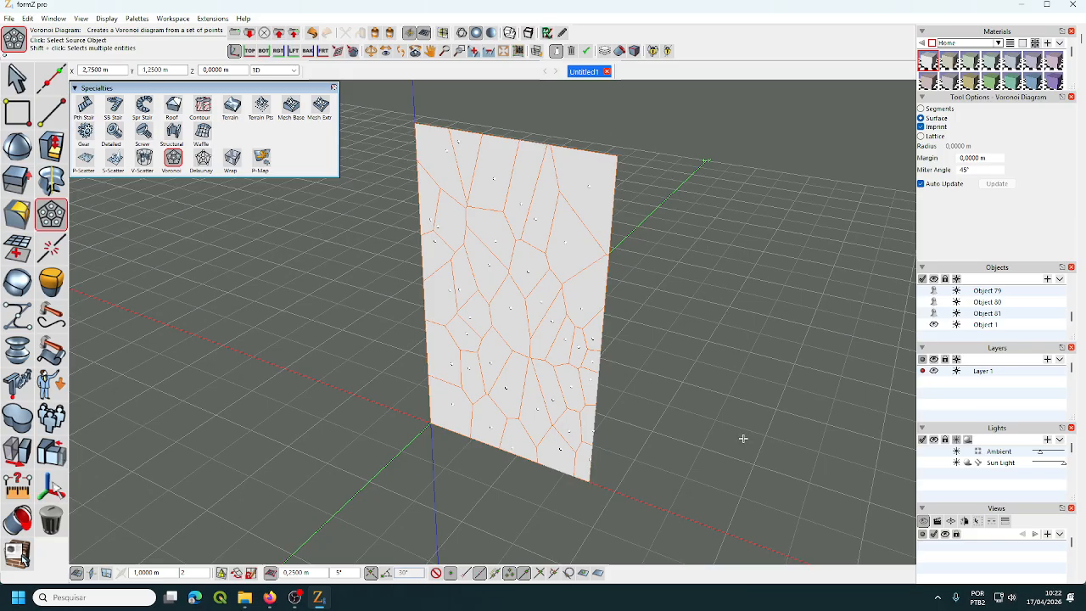
key(ctrl+z)
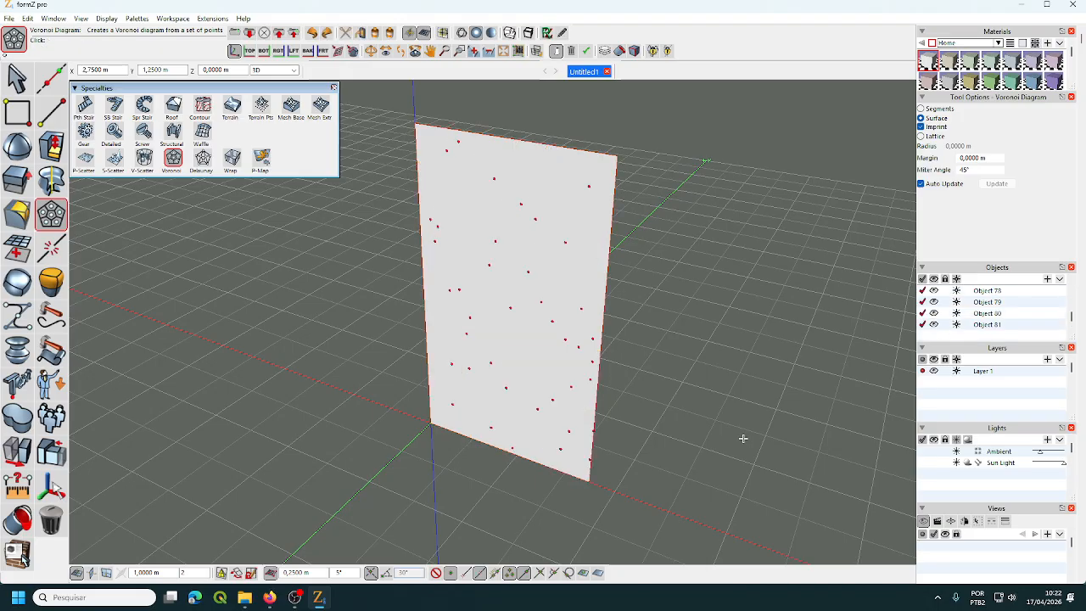
click(749, 394)
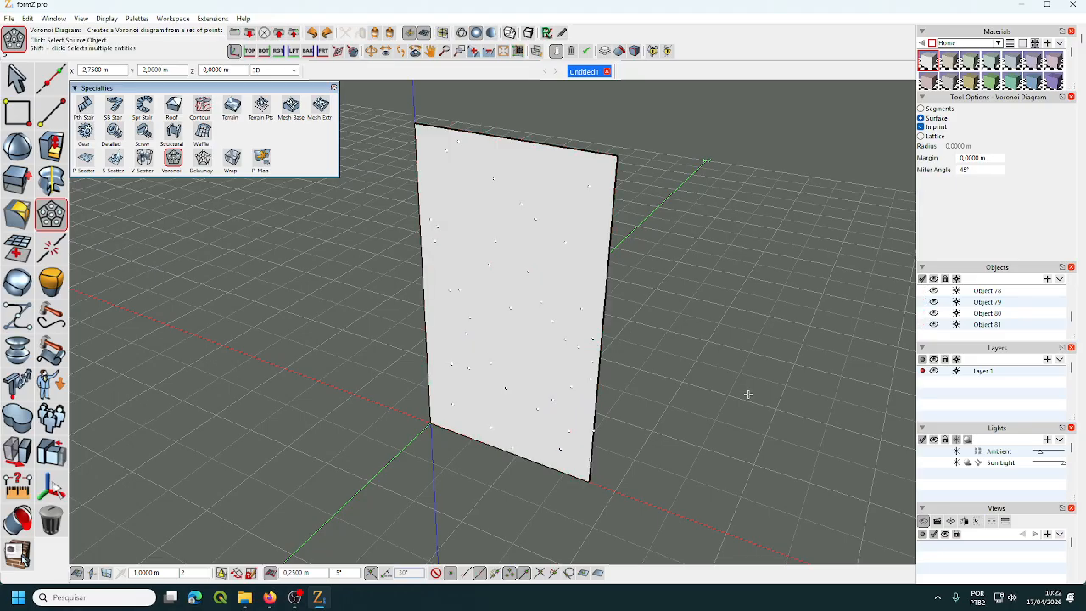
Step: Select the panel with all its scattered points and imprint a Voronoi diagram on its surface with a 0 m margin
click(17, 78)
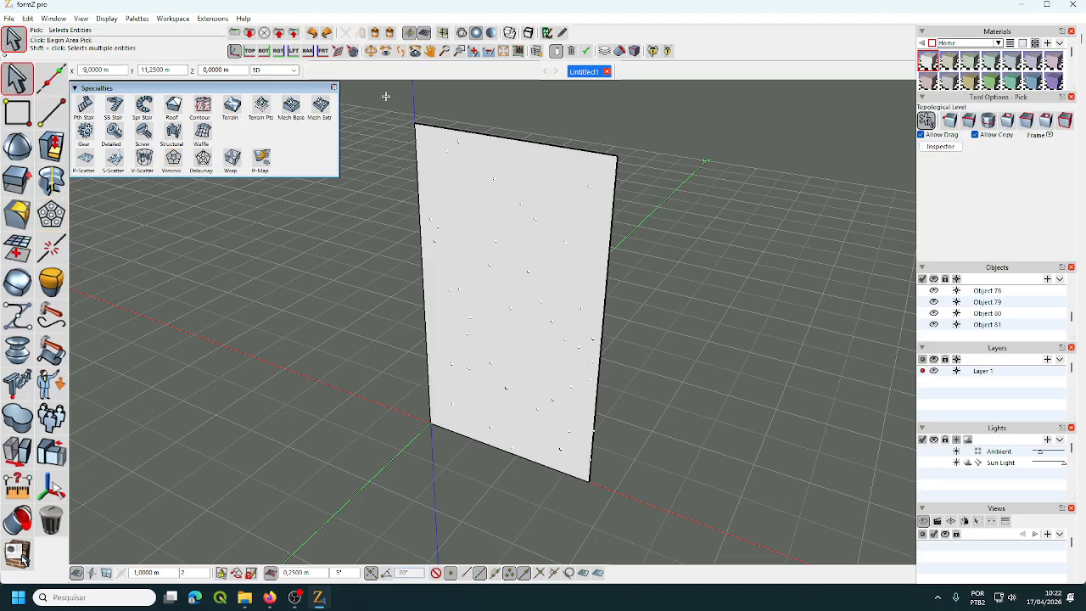
drag(371, 96, 676, 511)
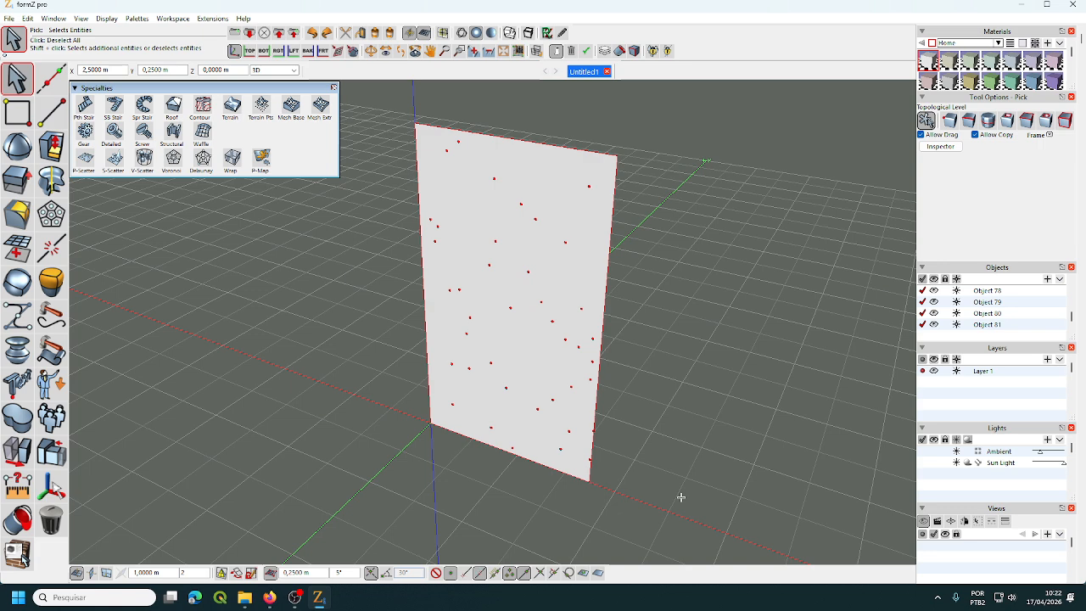
click(173, 159)
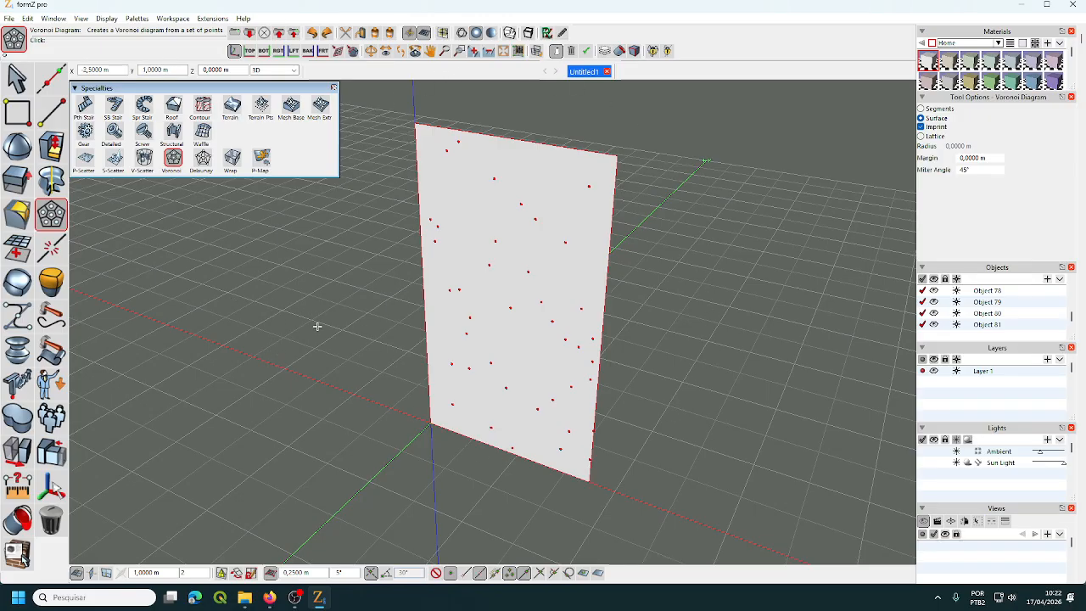
click(736, 339)
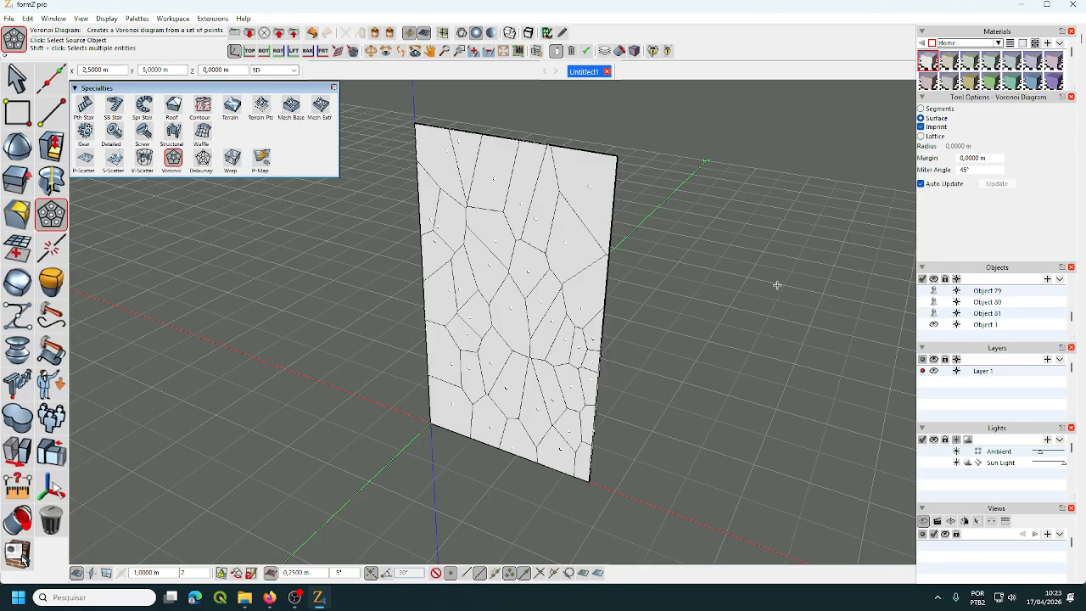
Step: Try picking the Voronoi panel as a whole object with Auto Pick, and clear the selection
click(16, 80)
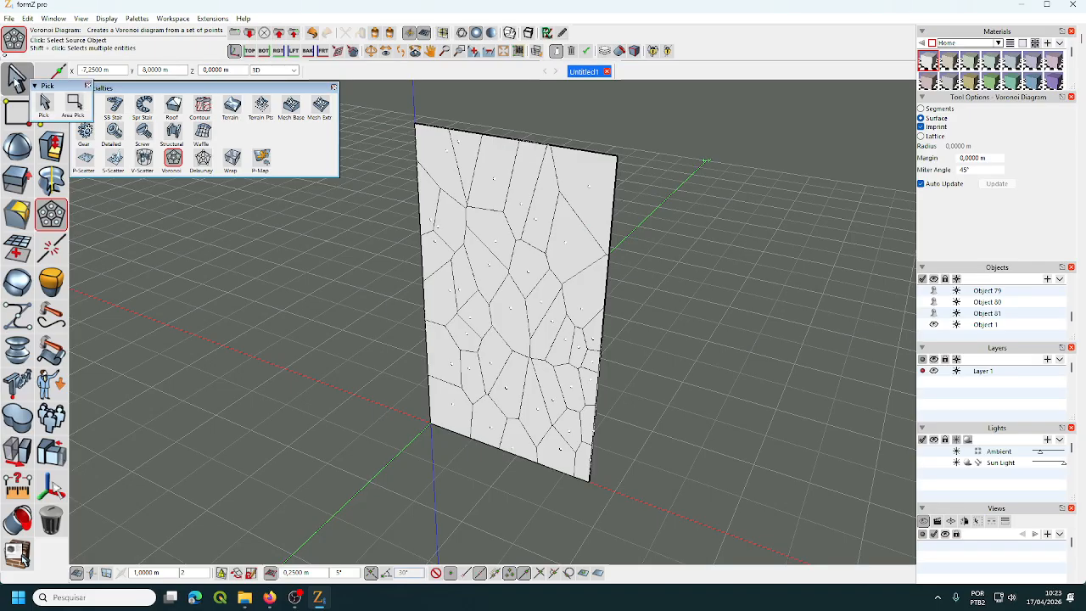
click(16, 80)
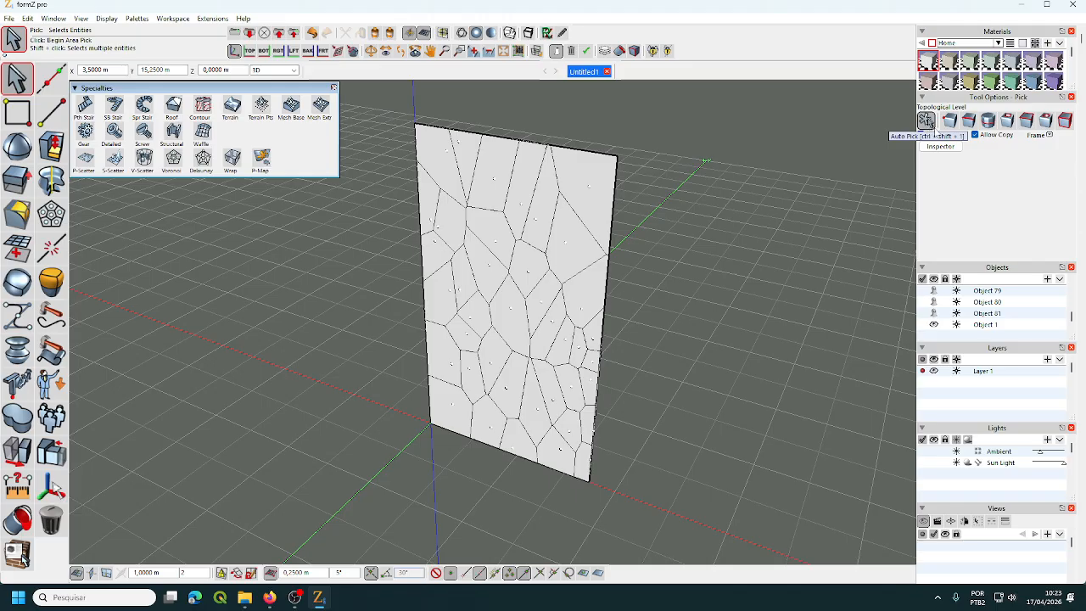
click(1028, 124)
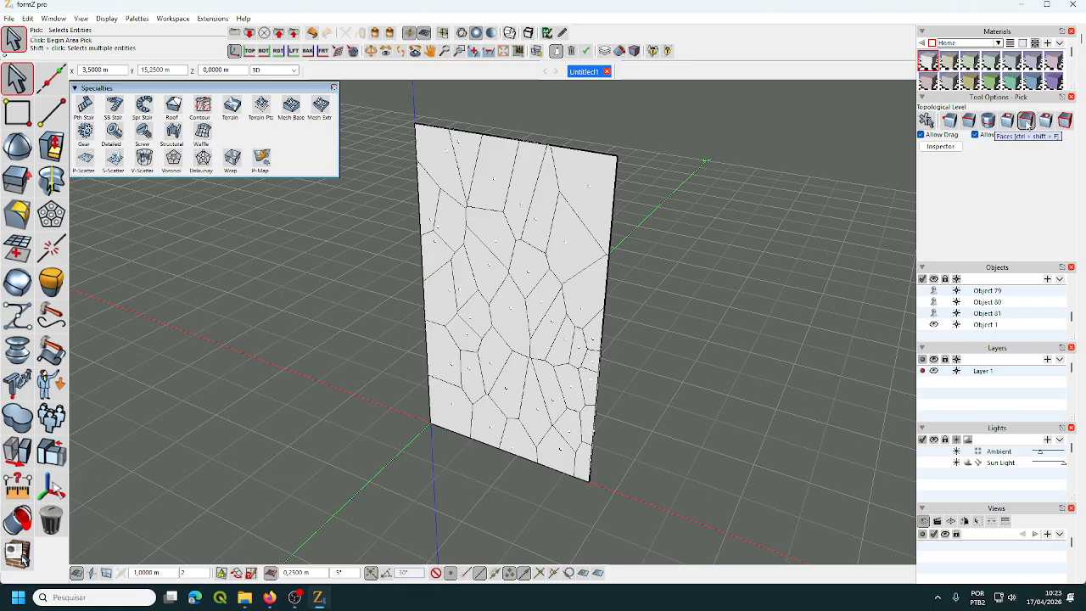
click(926, 121)
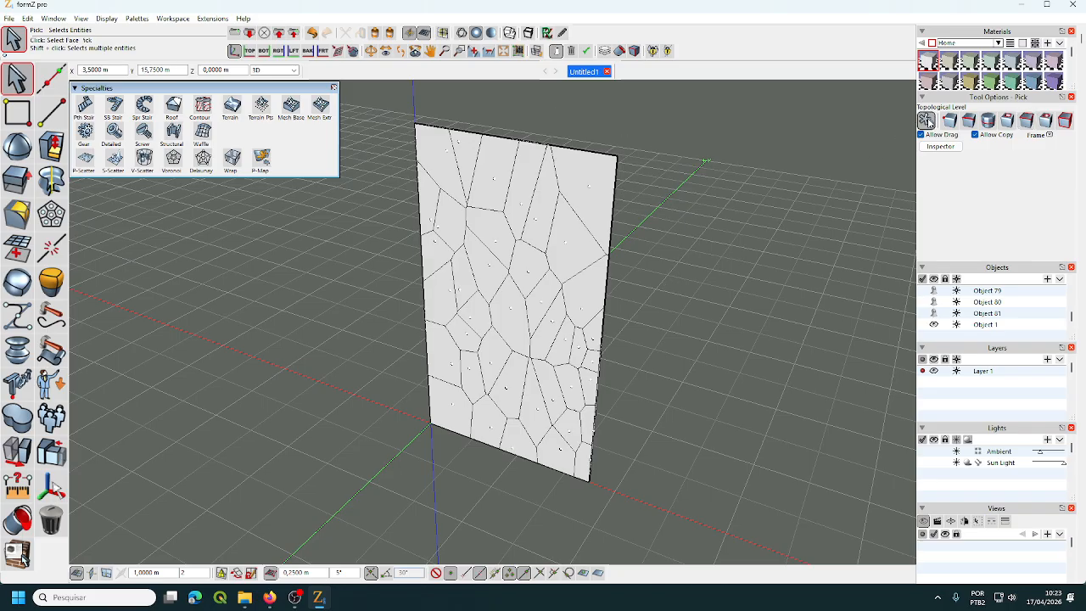
click(583, 192)
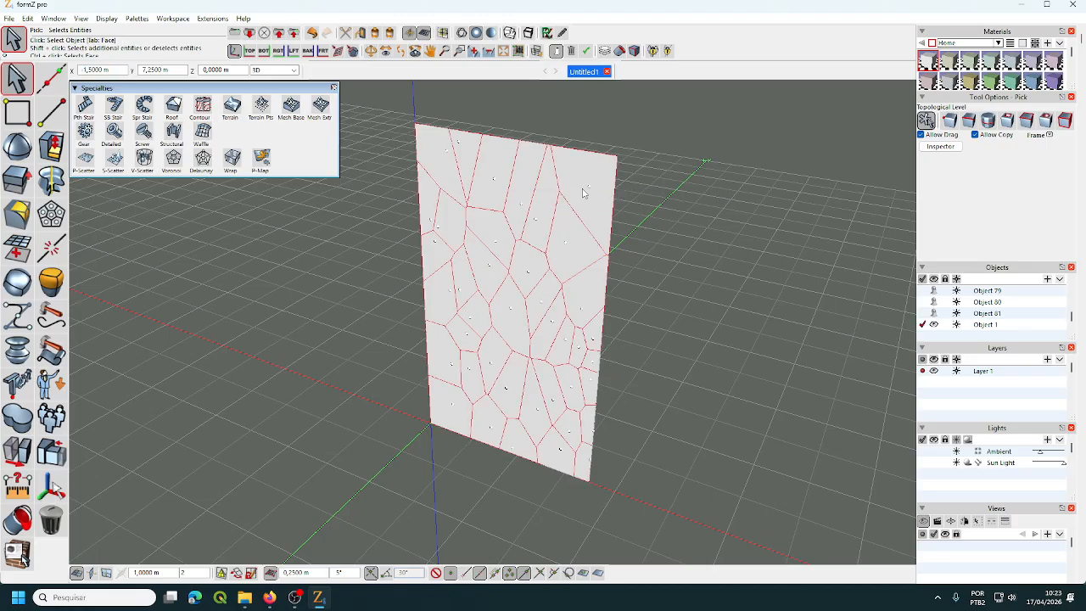
click(667, 194)
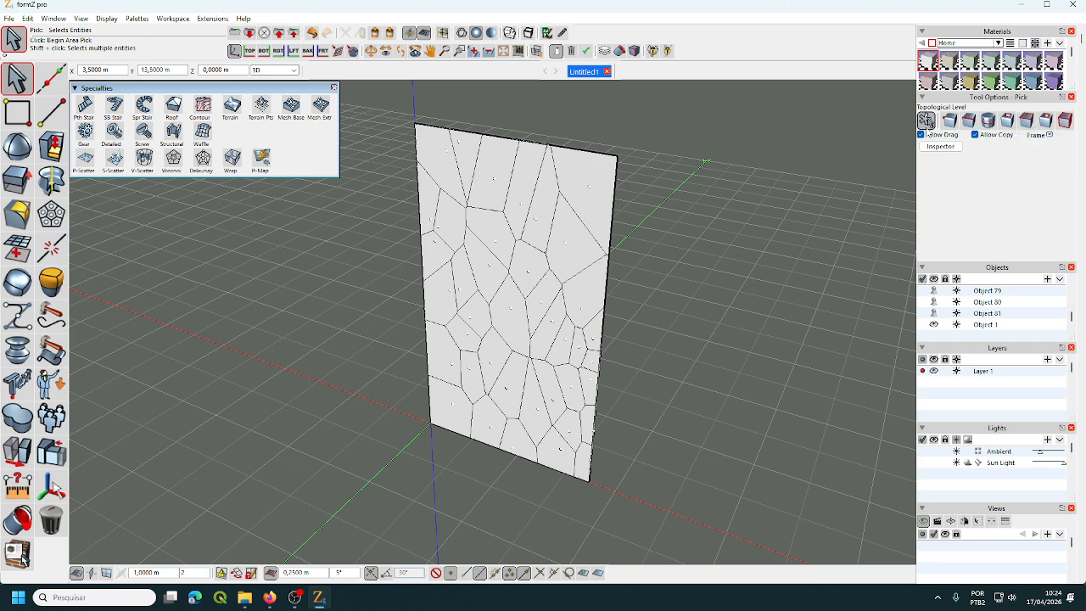
Step: Select all Voronoi cell faces of the panel and insert outlines in them with Offset Outline at a distance of 0.025 m
click(1026, 123)
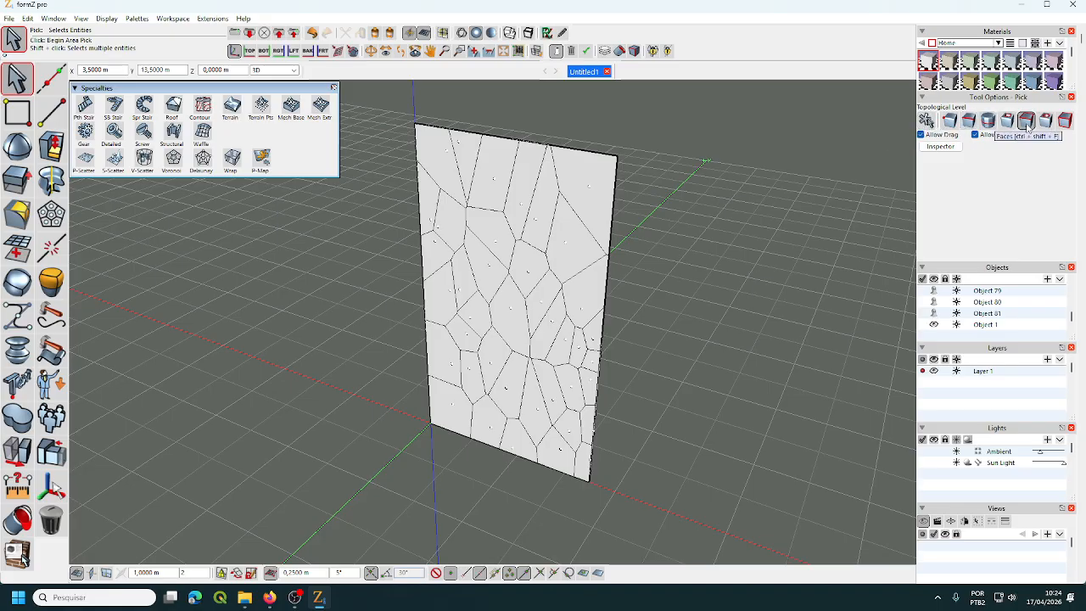
drag(386, 100, 650, 530)
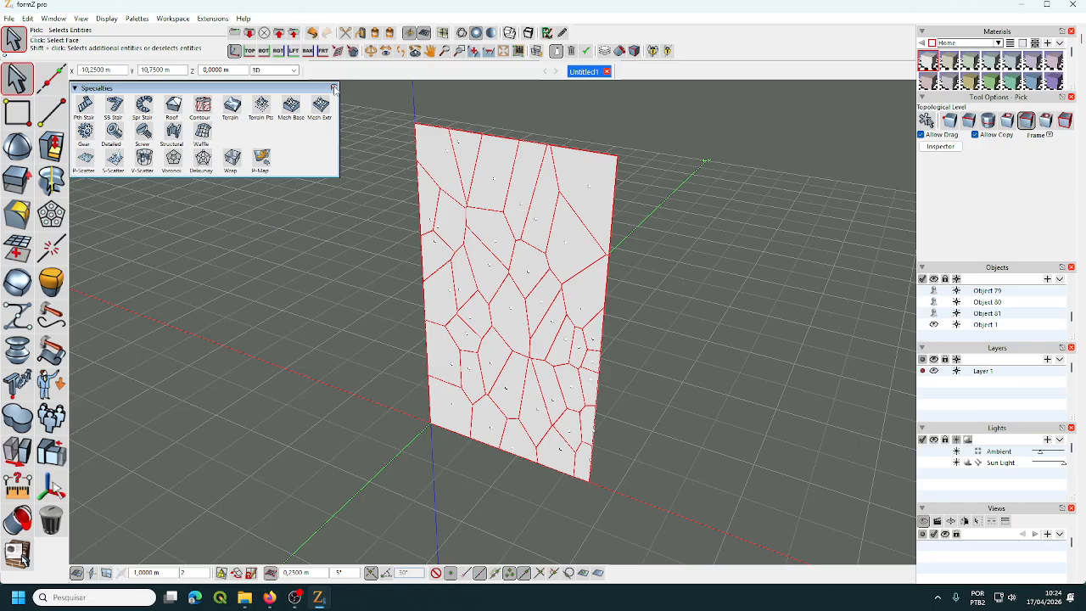
click(334, 89)
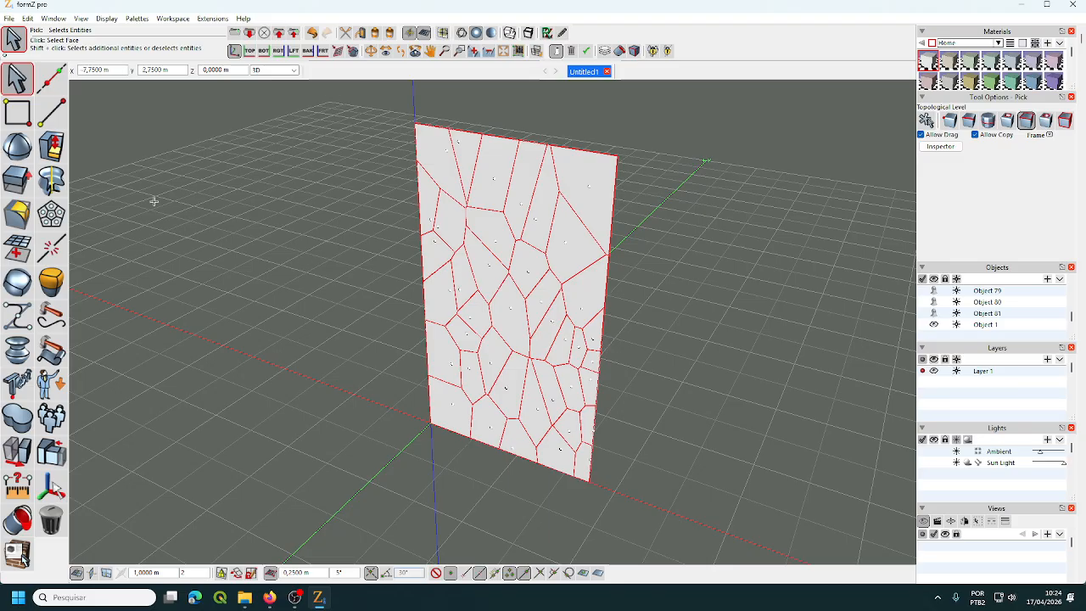
click(52, 148)
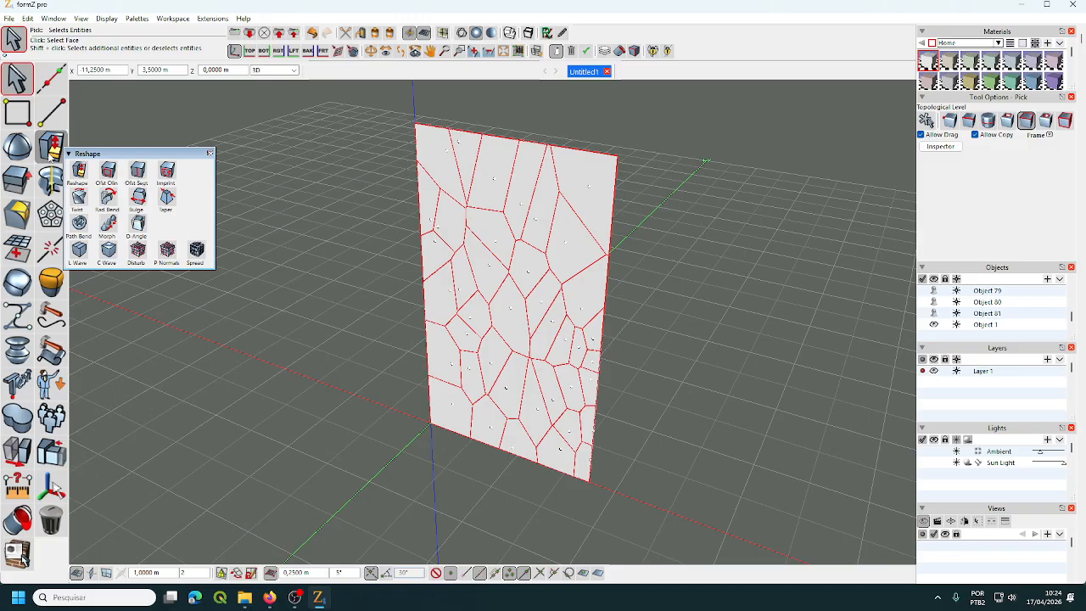
drag(91, 157, 99, 90)
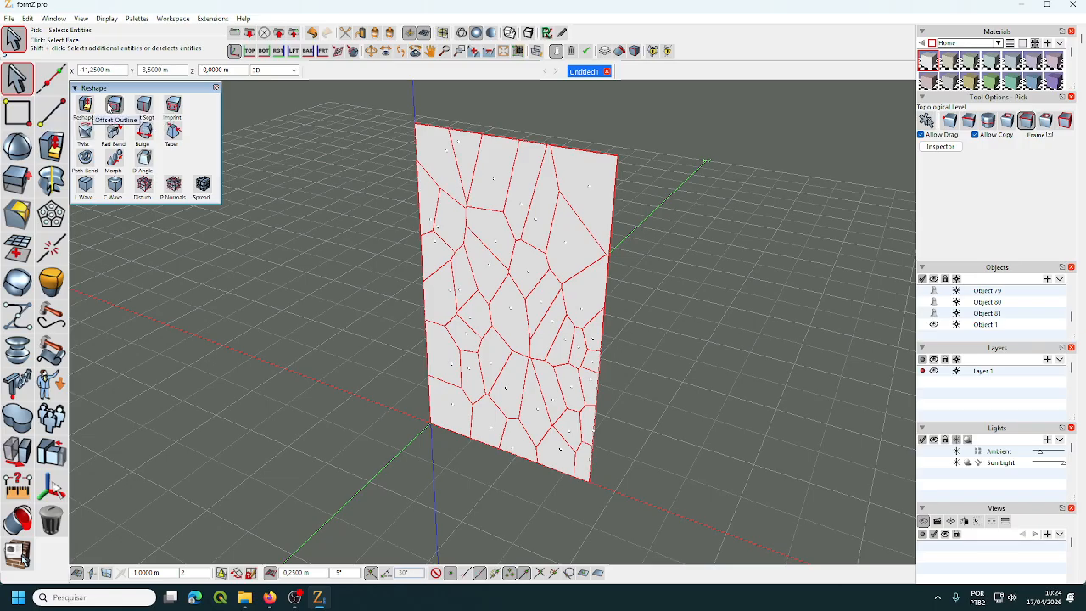
click(112, 105)
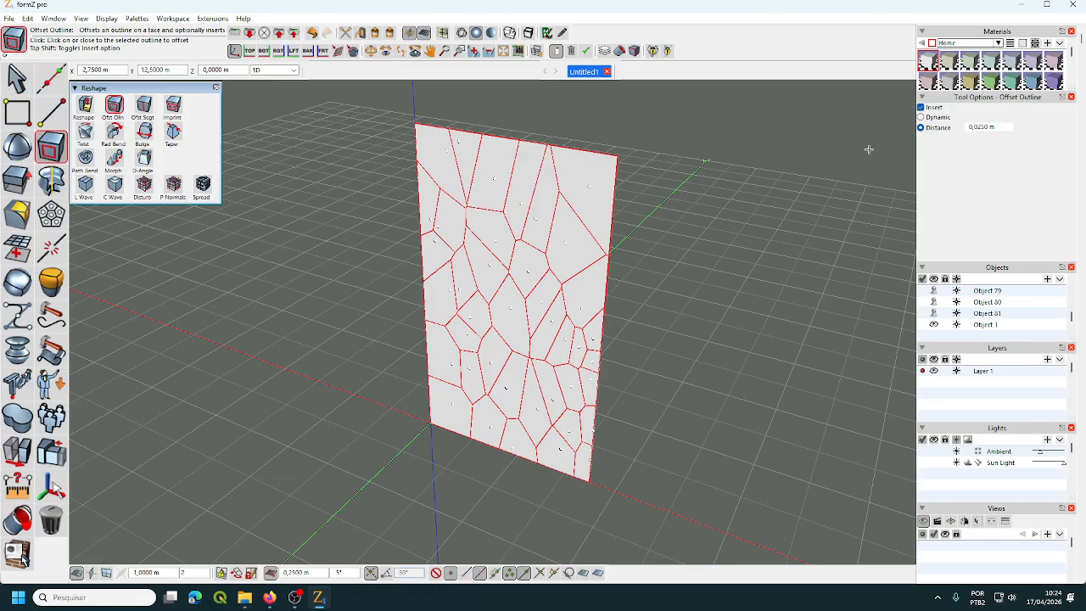
double_click(997, 128)
key(Return)
click(690, 295)
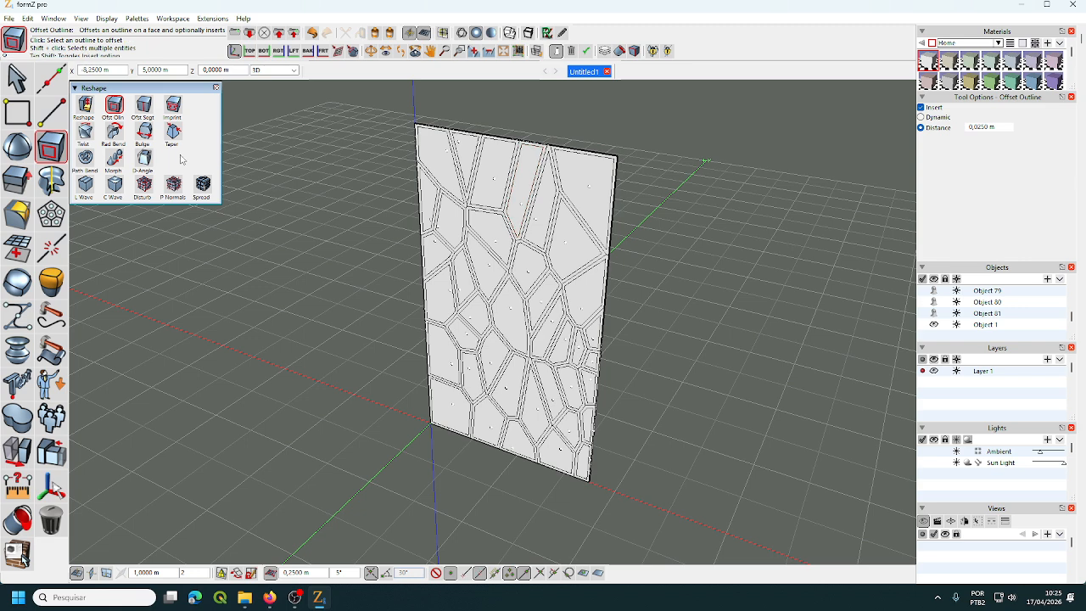
Step: Select the inner offset face of every Voronoi cell at the Faces topological level and delete them all to open the cells
mouse_move(12, 88)
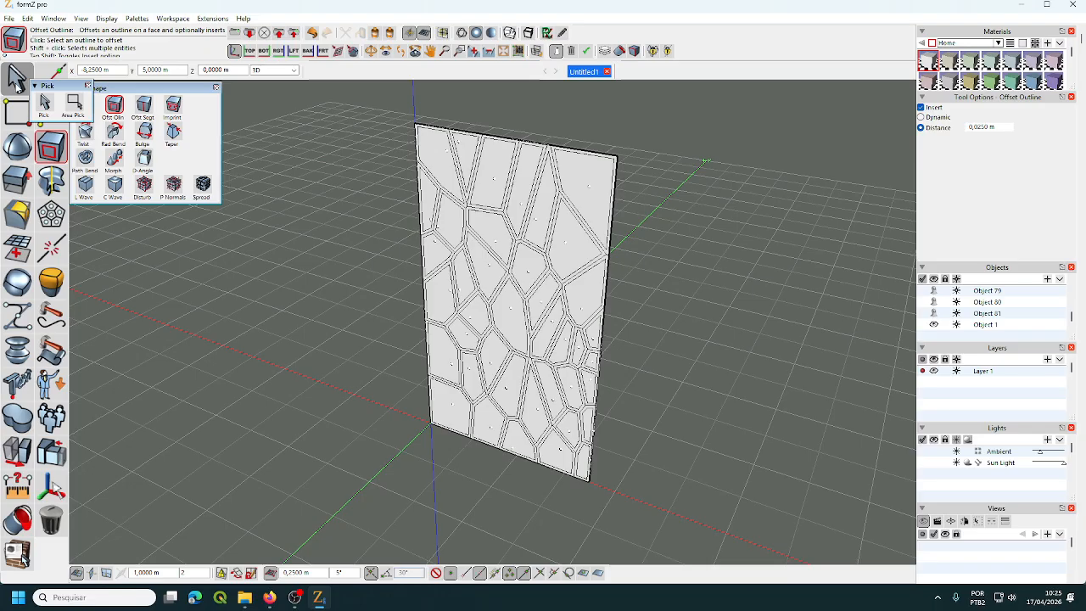
click(17, 80)
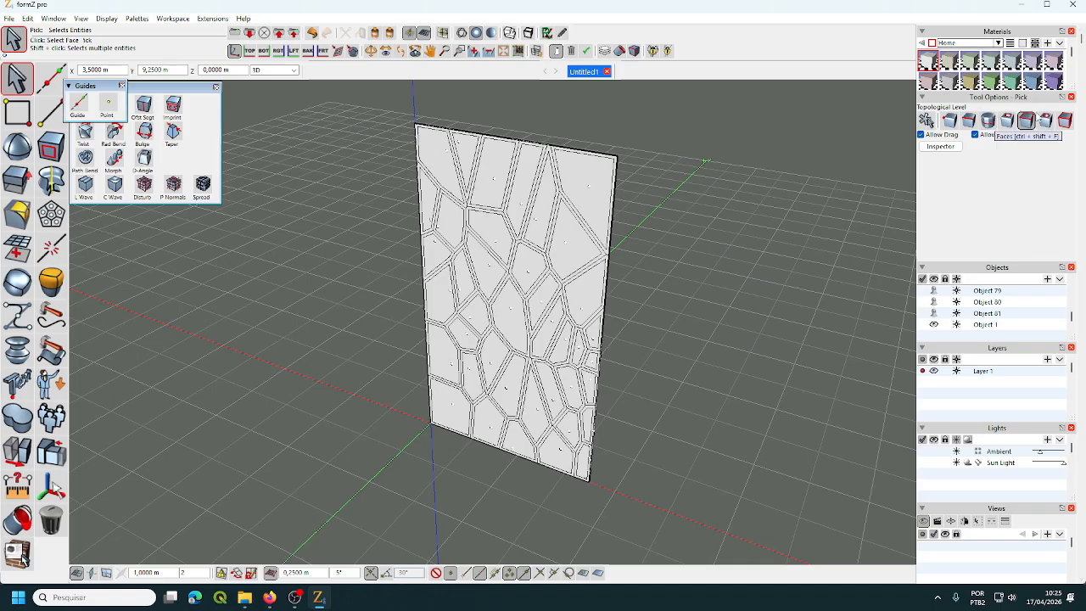
click(1024, 121)
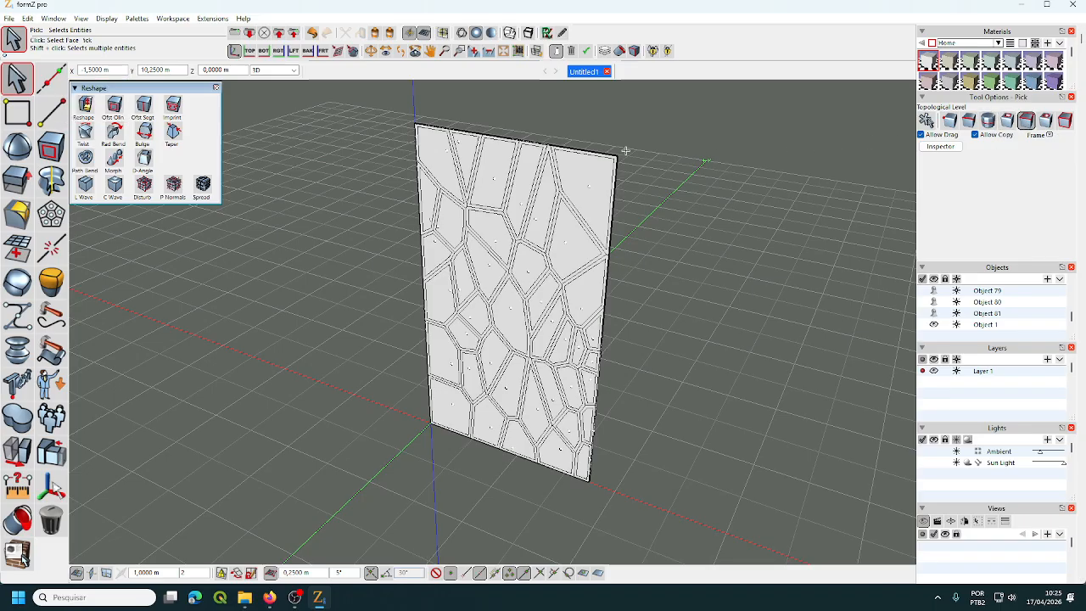
shift+click(438, 165)
shift+click(464, 157)
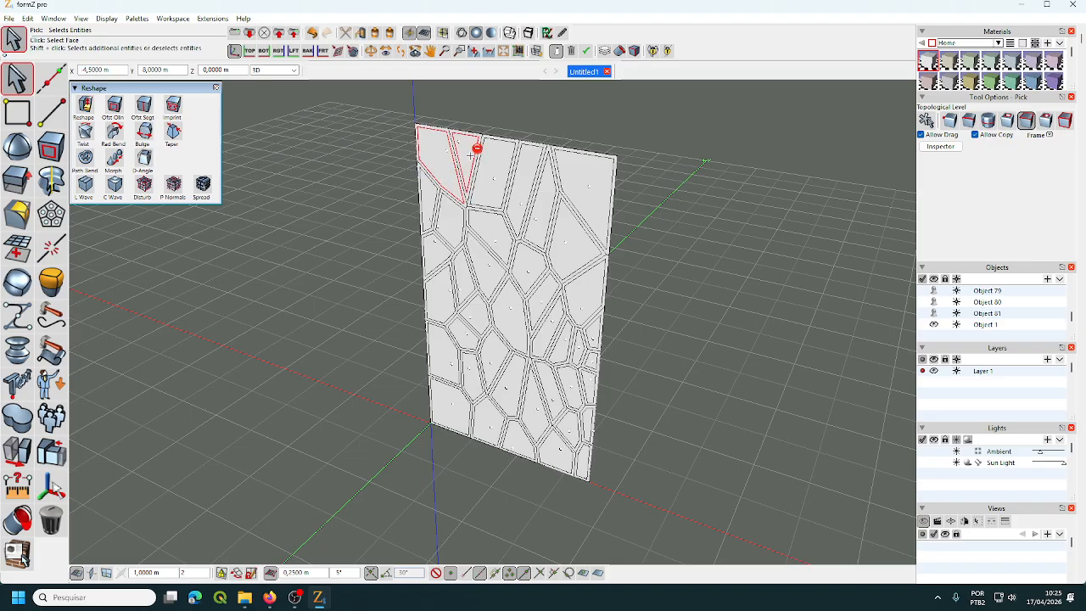
shift+click(493, 171)
shift+click(529, 183)
shift+click(541, 207)
shift+click(576, 188)
shift+click(581, 233)
shift+click(584, 286)
shift+click(558, 291)
shift+click(532, 264)
shift+click(493, 231)
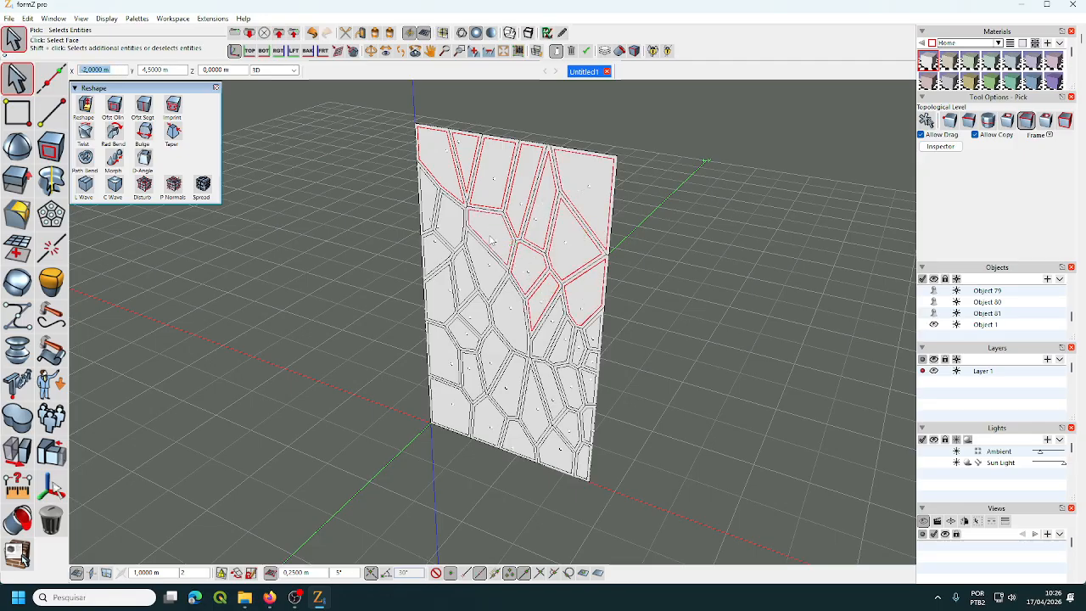
shift+click(456, 216)
shift+click(437, 194)
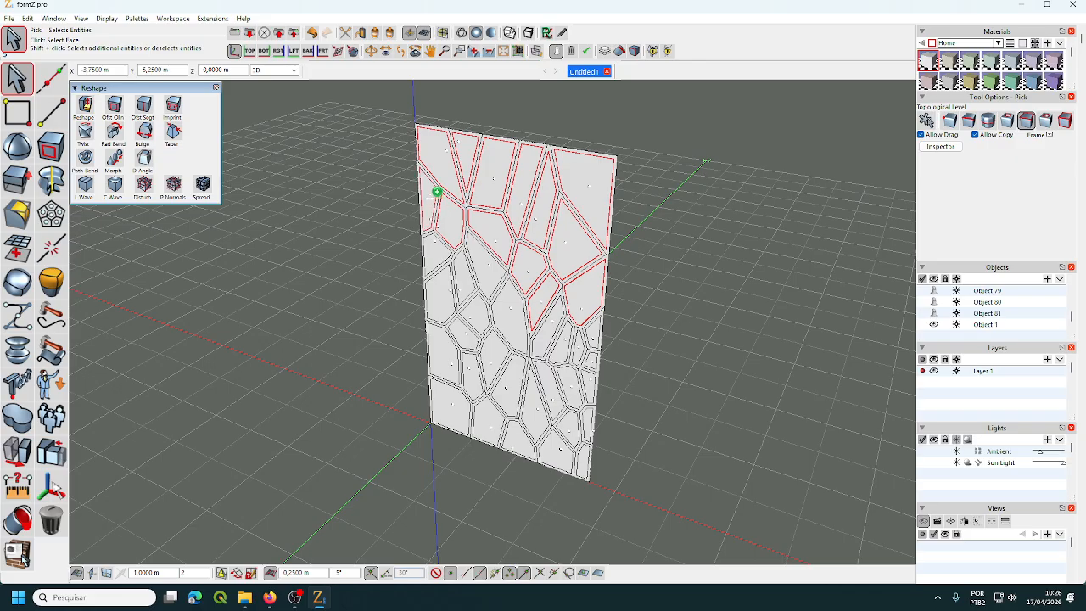
shift+click(441, 250)
shift+click(456, 284)
shift+click(463, 287)
shift+click(492, 275)
shift+click(511, 313)
shift+click(477, 311)
shift+click(468, 330)
shift+click(445, 341)
shift+click(477, 368)
shift+click(500, 363)
shift+click(516, 379)
shift+click(532, 397)
shift+click(549, 391)
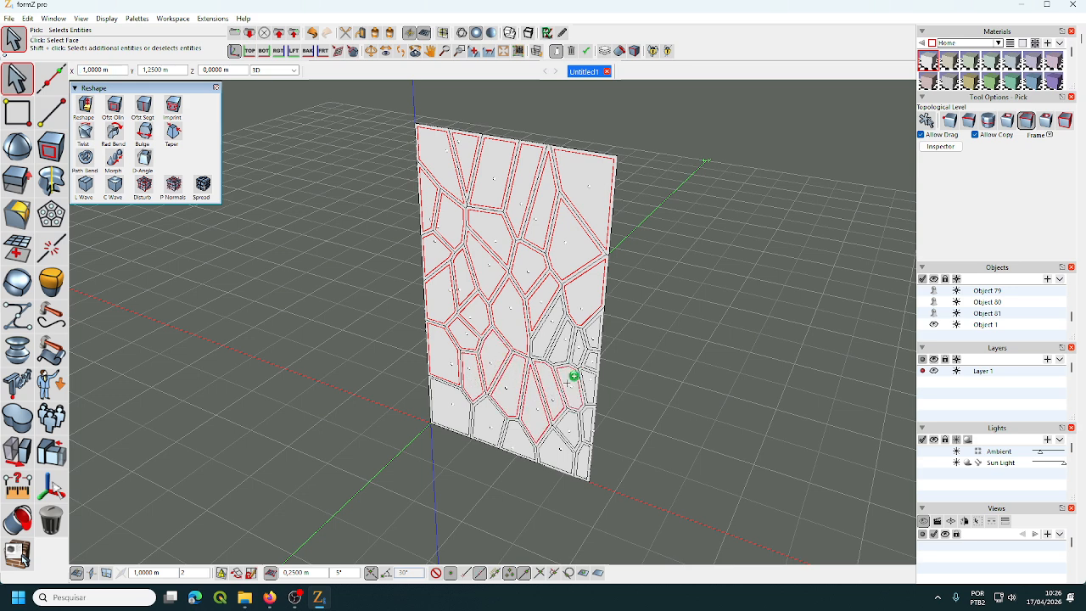
shift+click(570, 380)
shift+click(590, 380)
shift+click(590, 361)
shift+click(578, 350)
shift+click(595, 337)
shift+click(564, 340)
shift+click(548, 327)
shift+click(459, 416)
shift+click(486, 425)
shift+click(525, 431)
shift+click(555, 441)
shift+click(574, 424)
shift+click(590, 429)
shift+click(587, 452)
shift+click(585, 468)
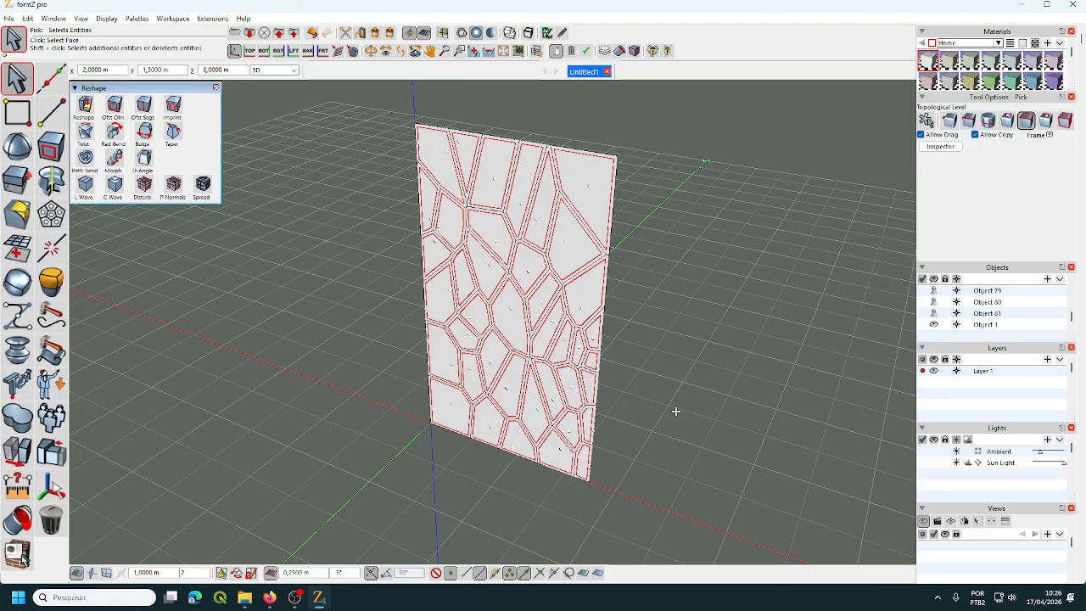
key(Delete)
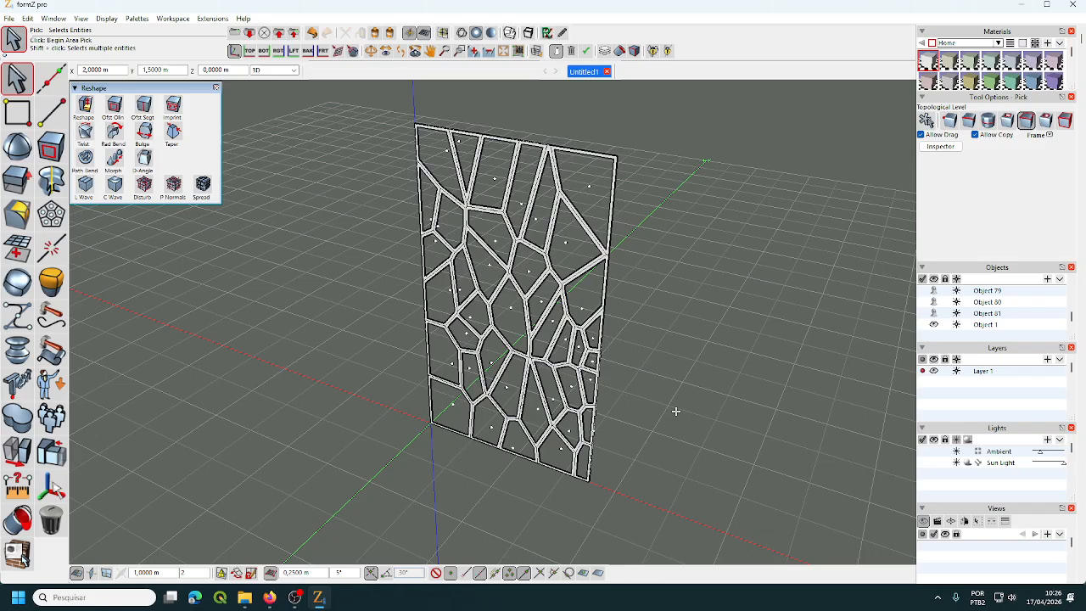
Step: Unmesh the whole Voronoi panel to remove the coplanar faces within its bars, and close the floating tool palettes
click(505, 50)
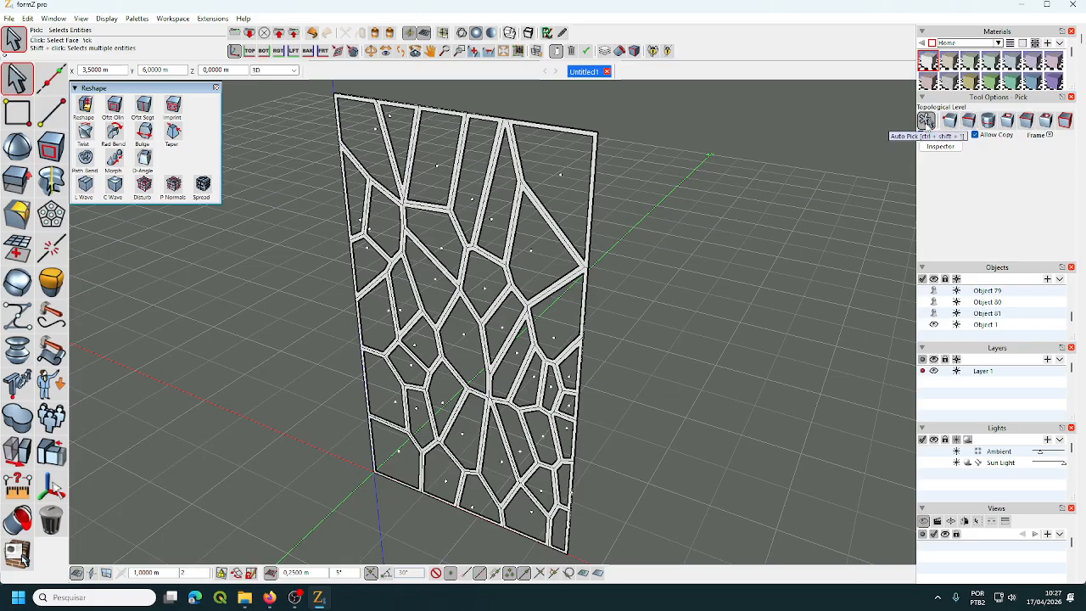
mouse_move(16, 181)
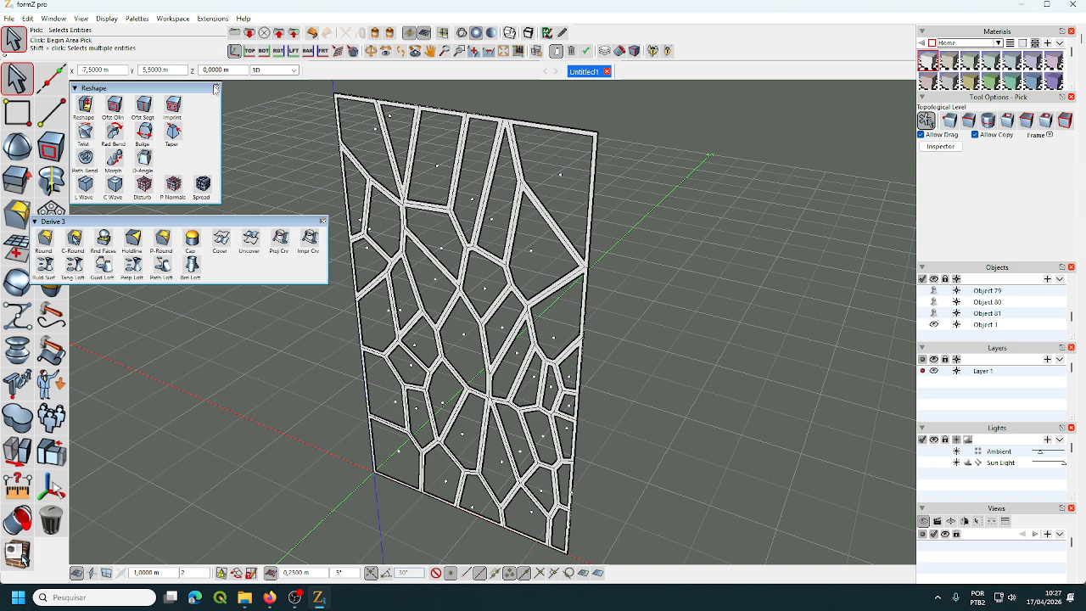
click(215, 88)
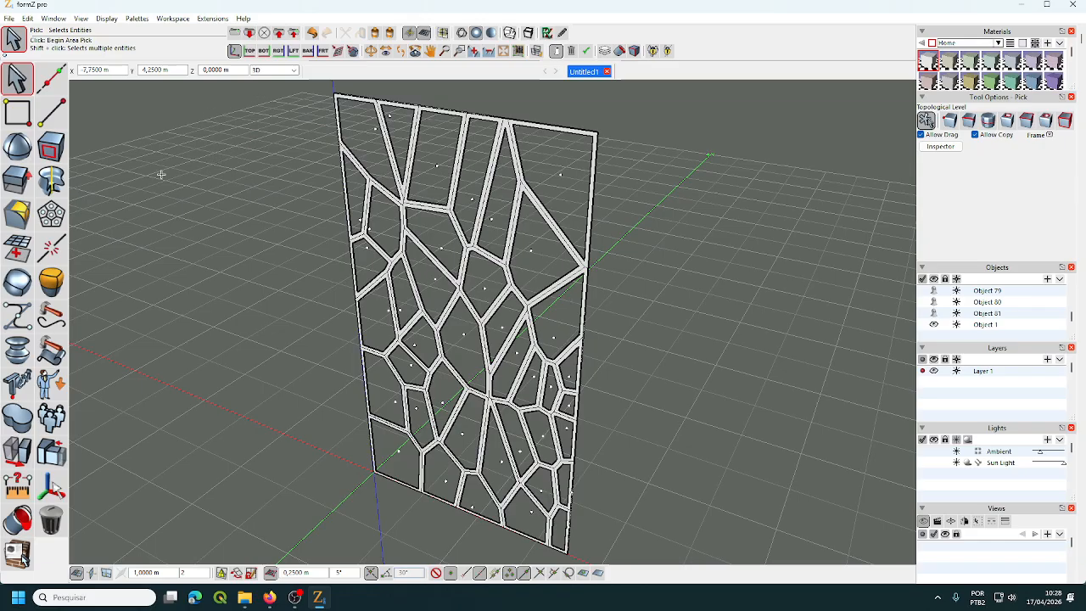
mouse_move(16, 253)
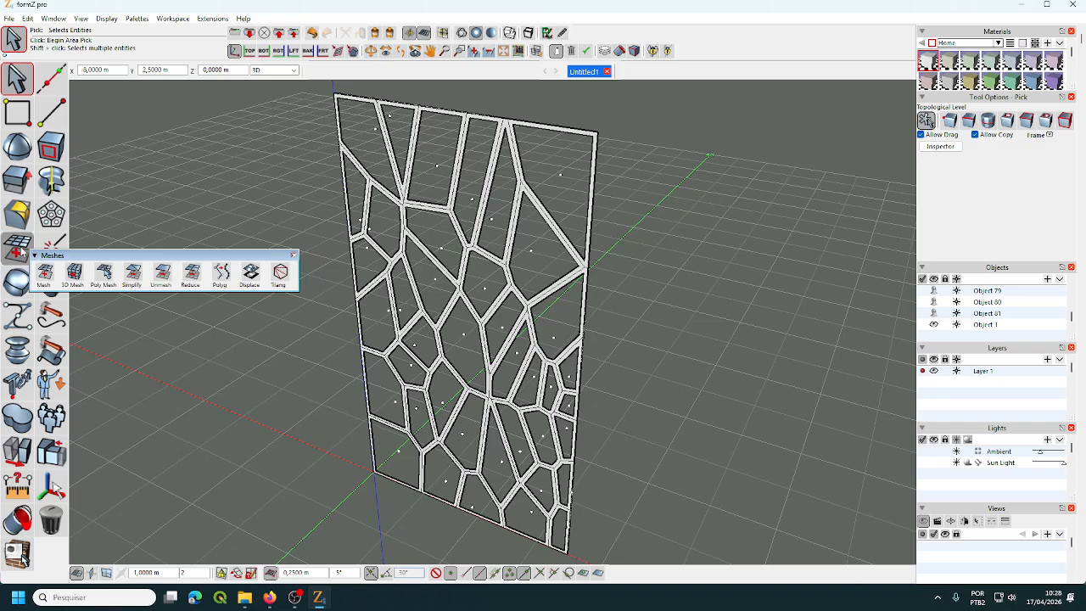
drag(54, 256, 62, 239)
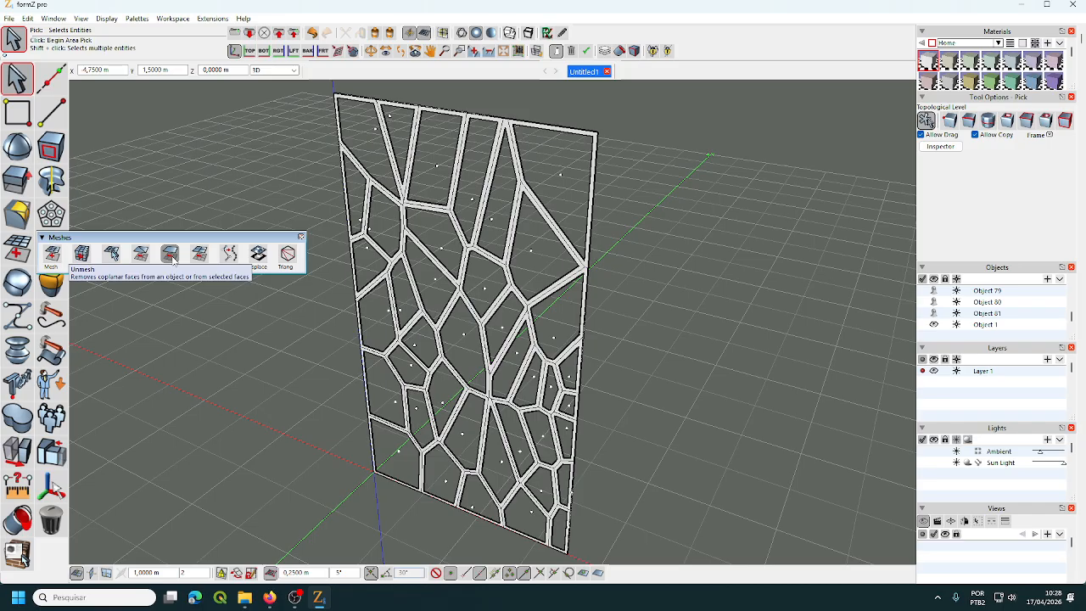
click(471, 247)
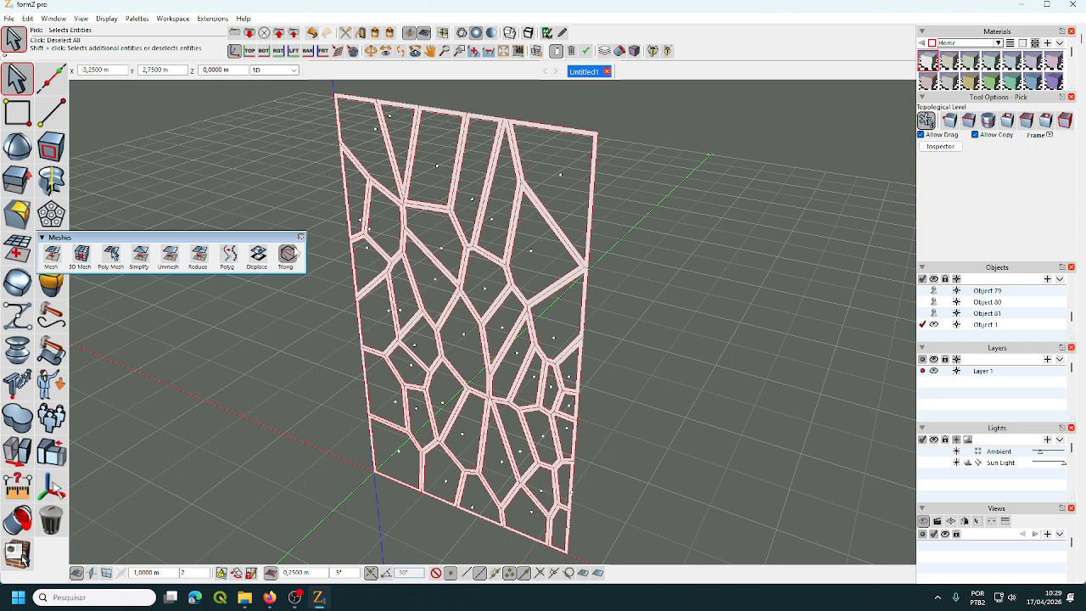
click(197, 155)
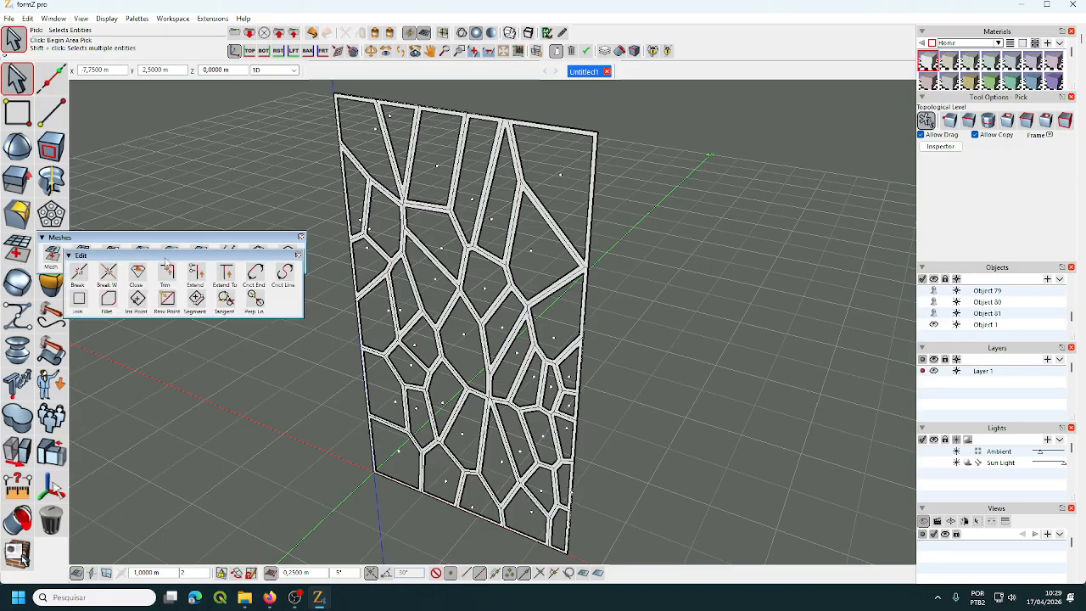
click(168, 255)
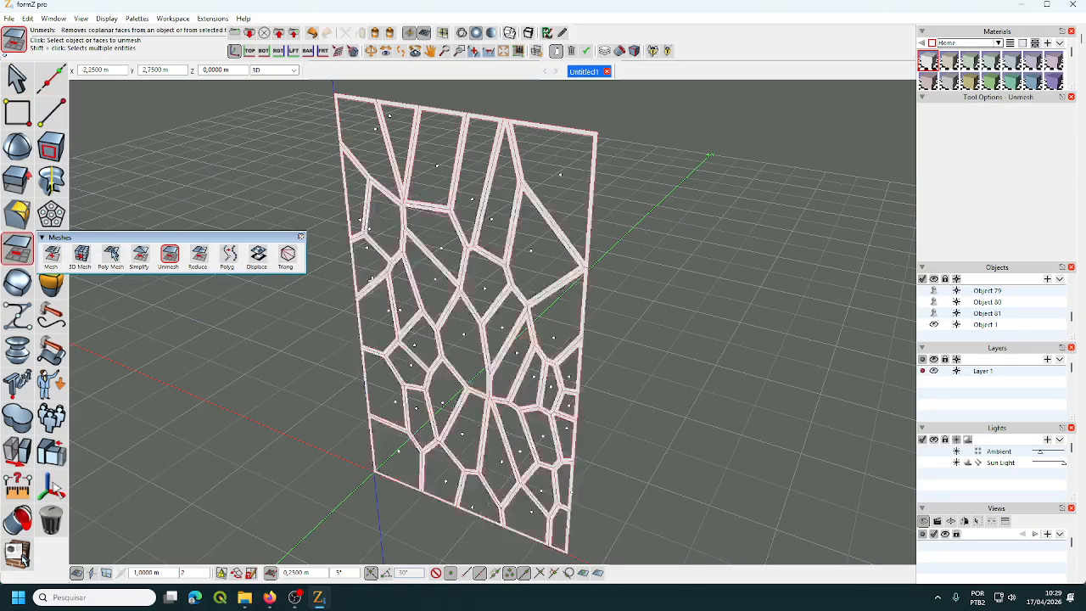
click(450, 288)
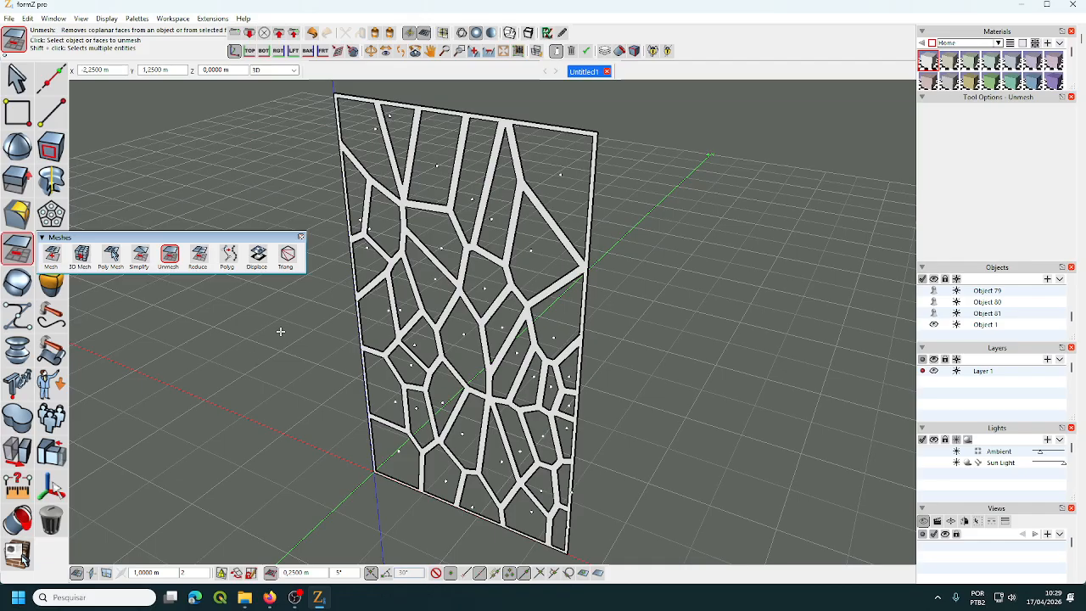
click(301, 236)
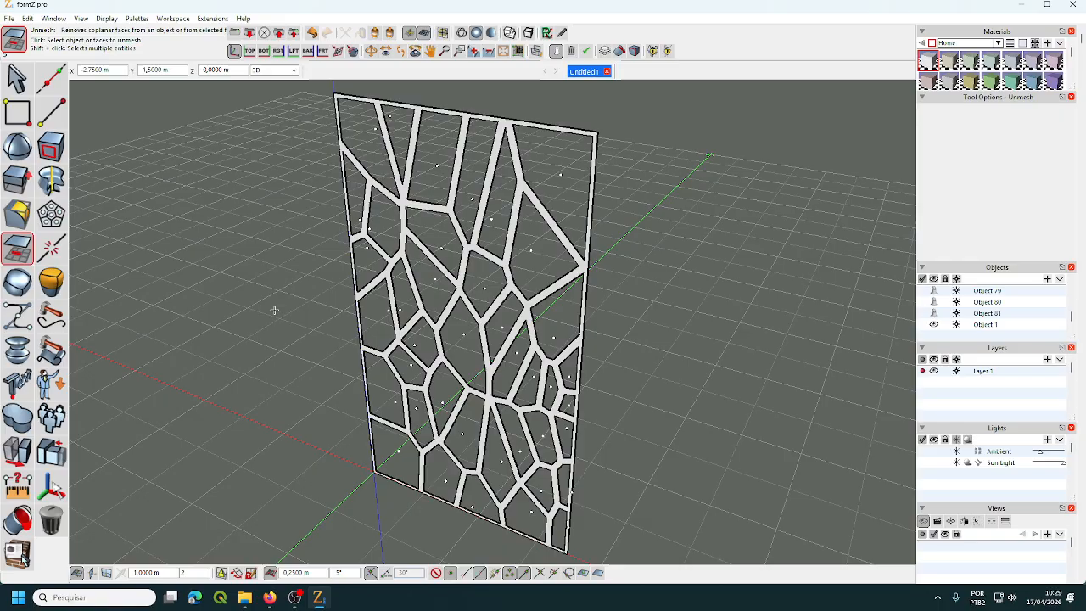
Step: Thicken the unmeshed Voronoi panel by 0.1 m perpendicular to its surface with Reshape, and dismiss the browser pop-up window
click(434, 355)
mouse_move(434, 355)
middle_down()
mouse_move(208, 354)
mouse_move(450, 360)
mouse_move(40, 341)
mouse_move(443, 346)
middle_up()
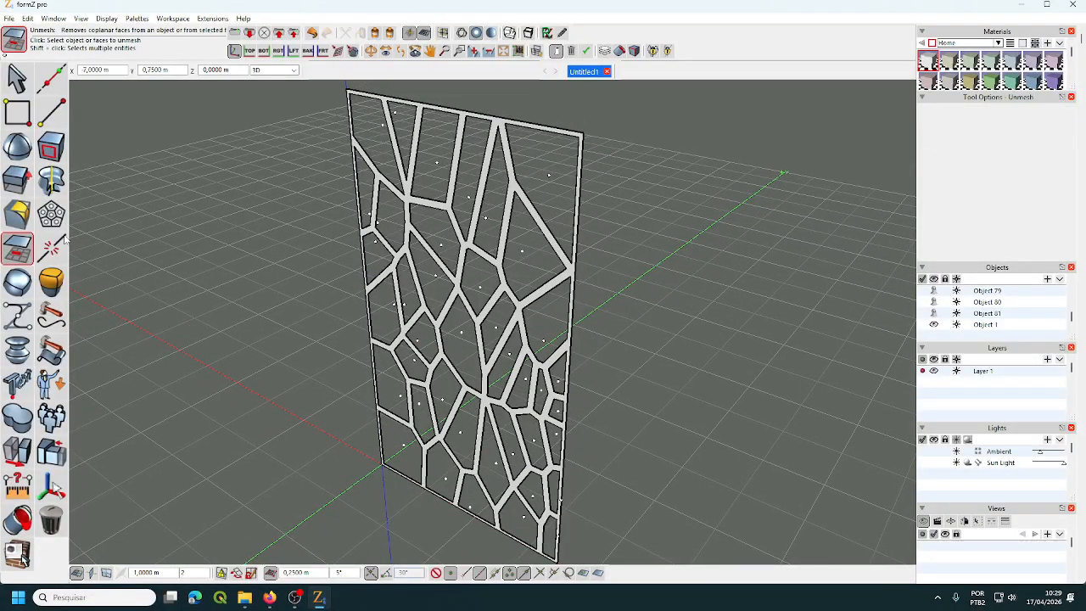
mouse_move(52, 153)
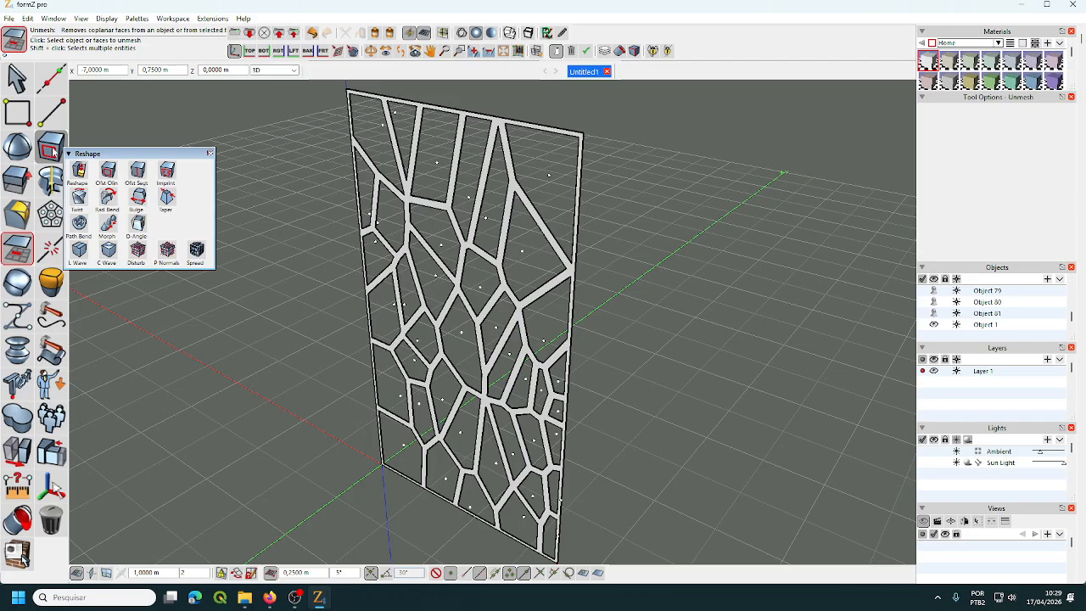
click(53, 153)
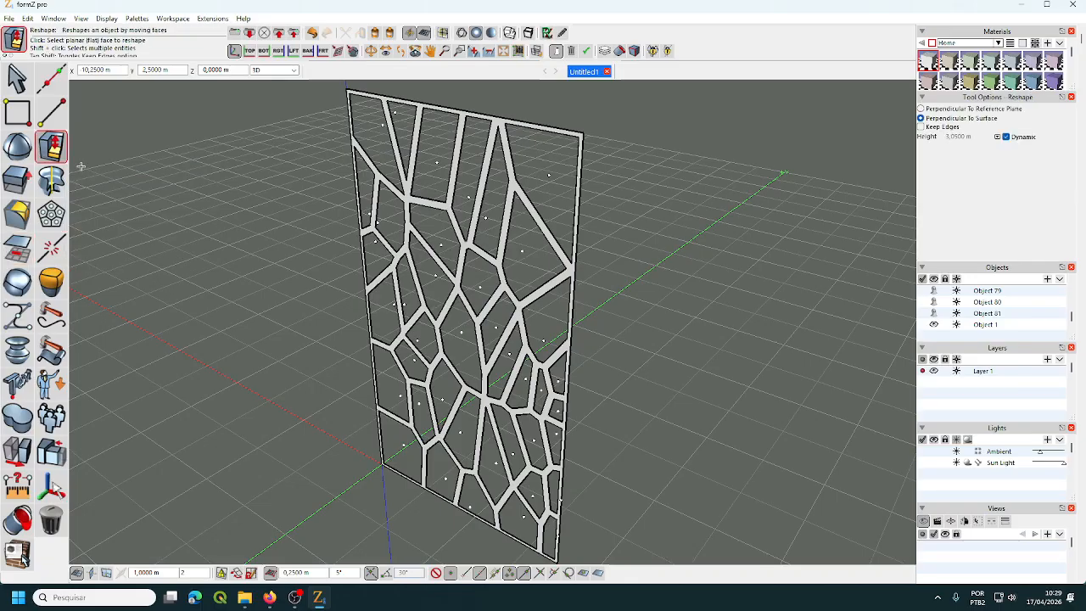
click(55, 151)
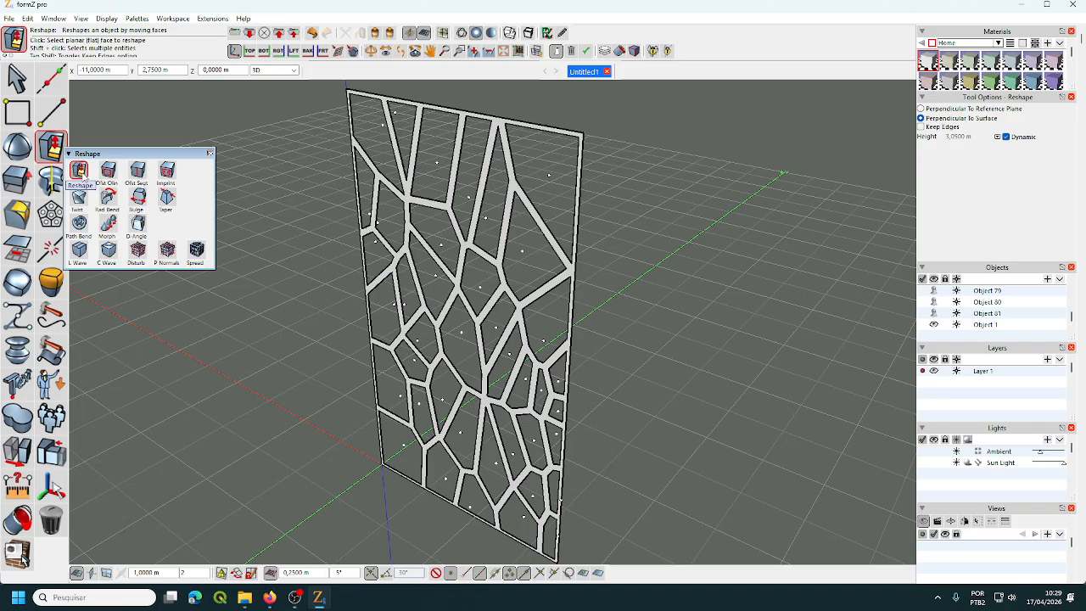
click(80, 173)
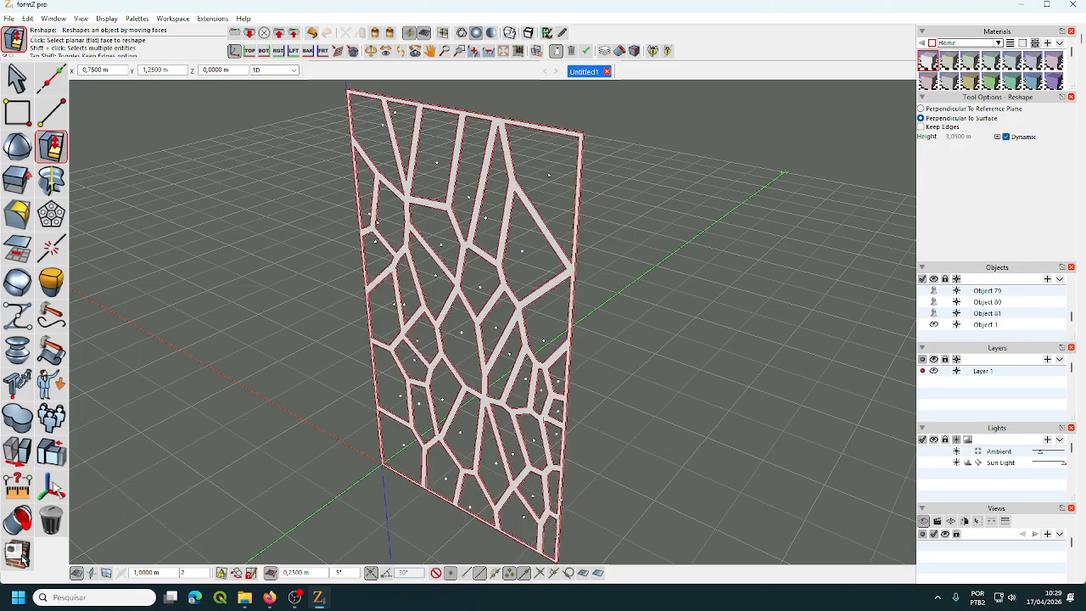
click(543, 418)
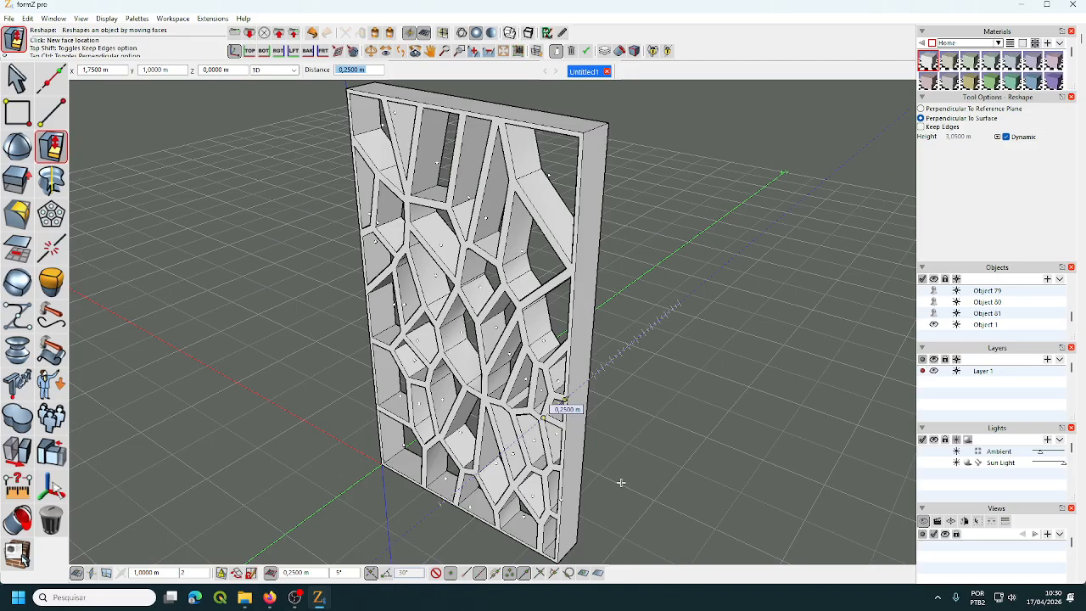
text(0,1)
key(Return)
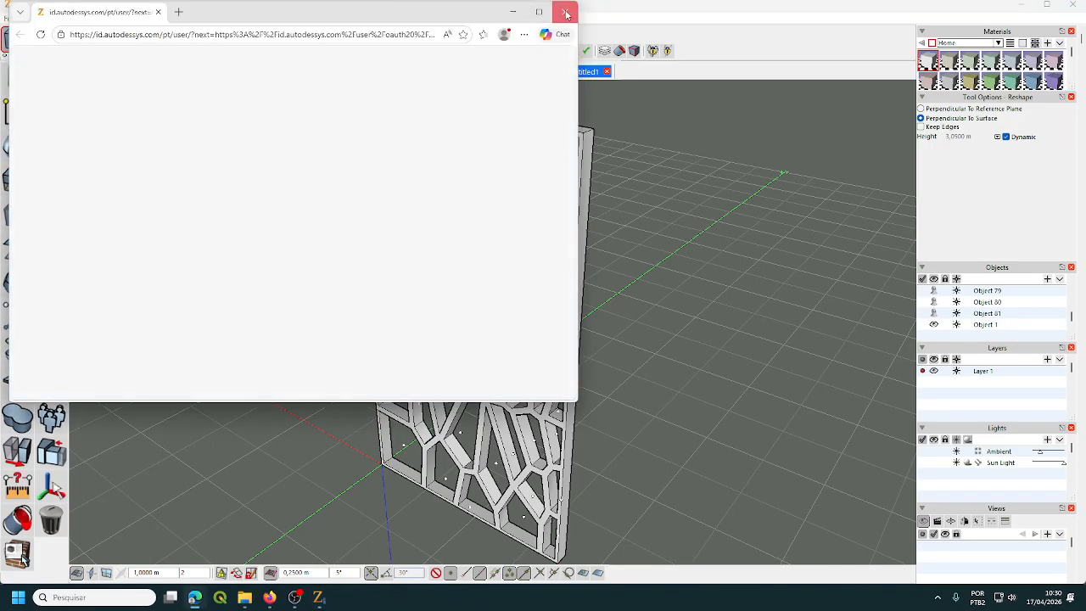
click(565, 12)
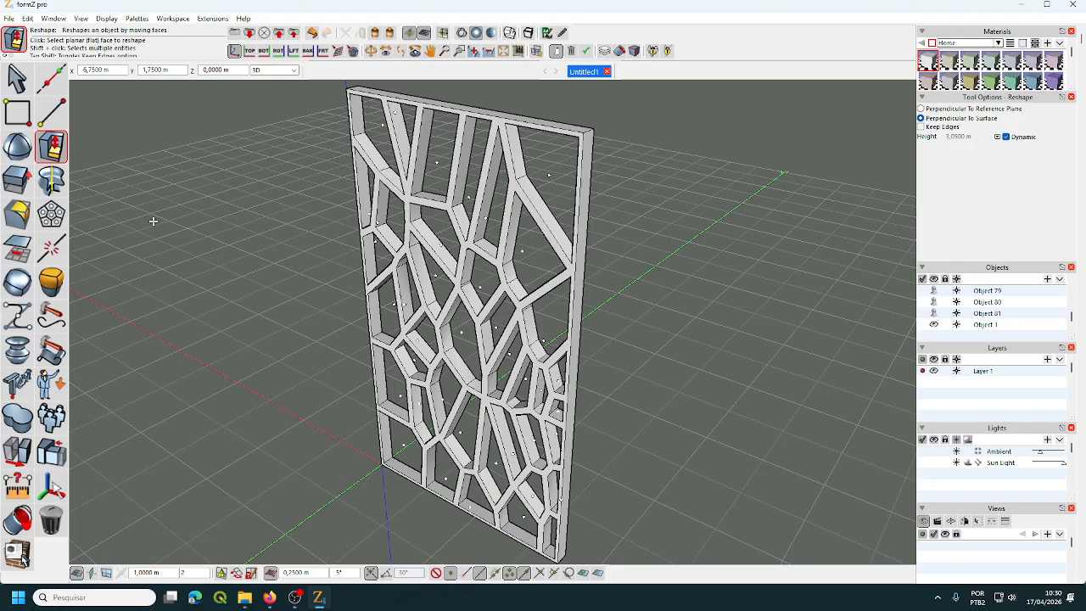
Step: Save the project to the desktop as a formZ file named "divisoria voronoy correta"
click(8, 18)
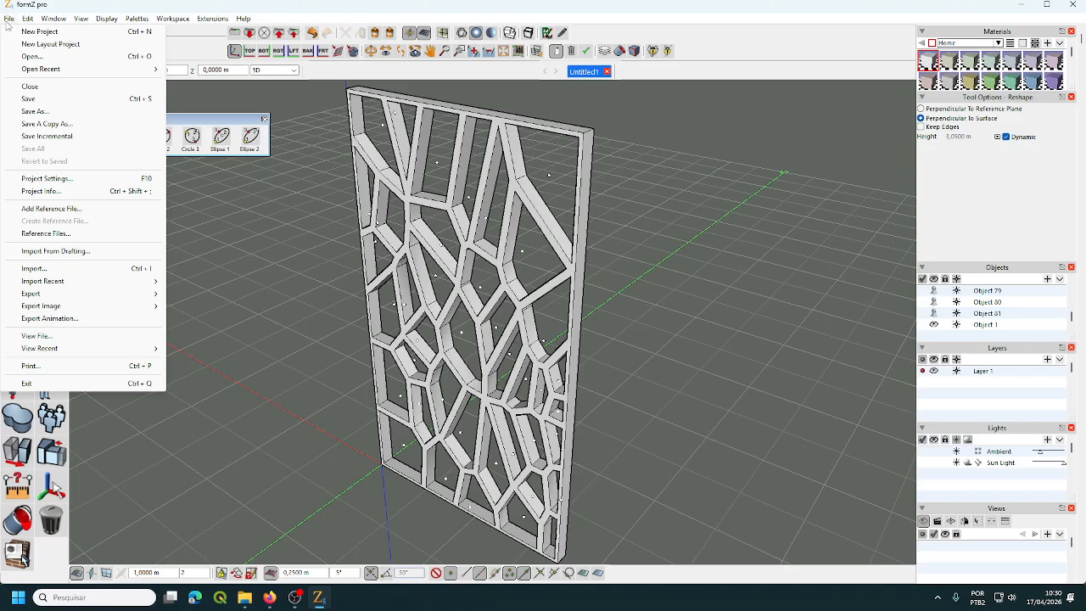
click(35, 111)
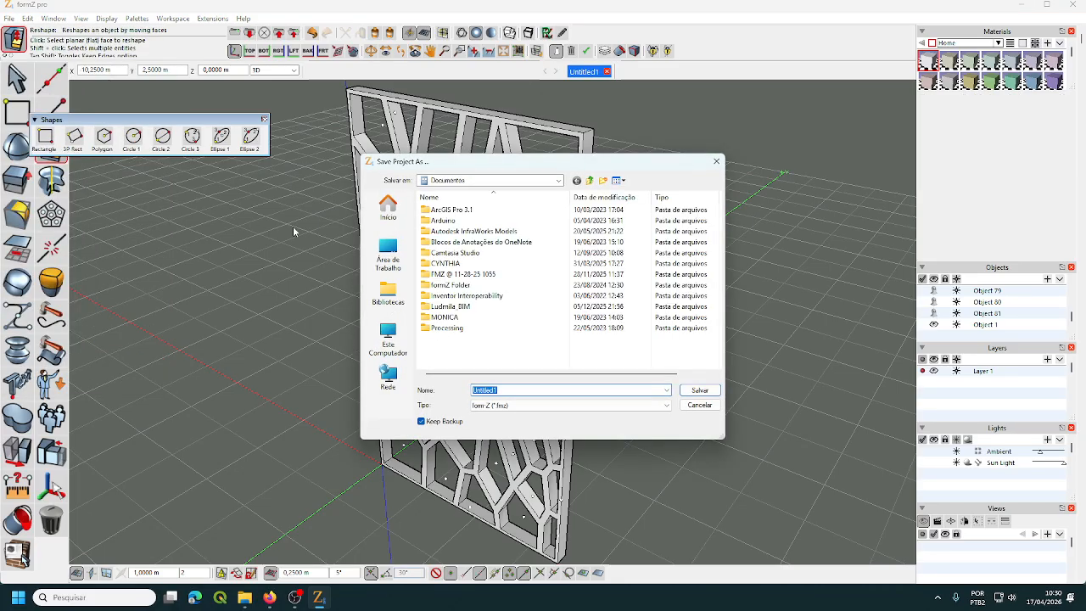
click(402, 262)
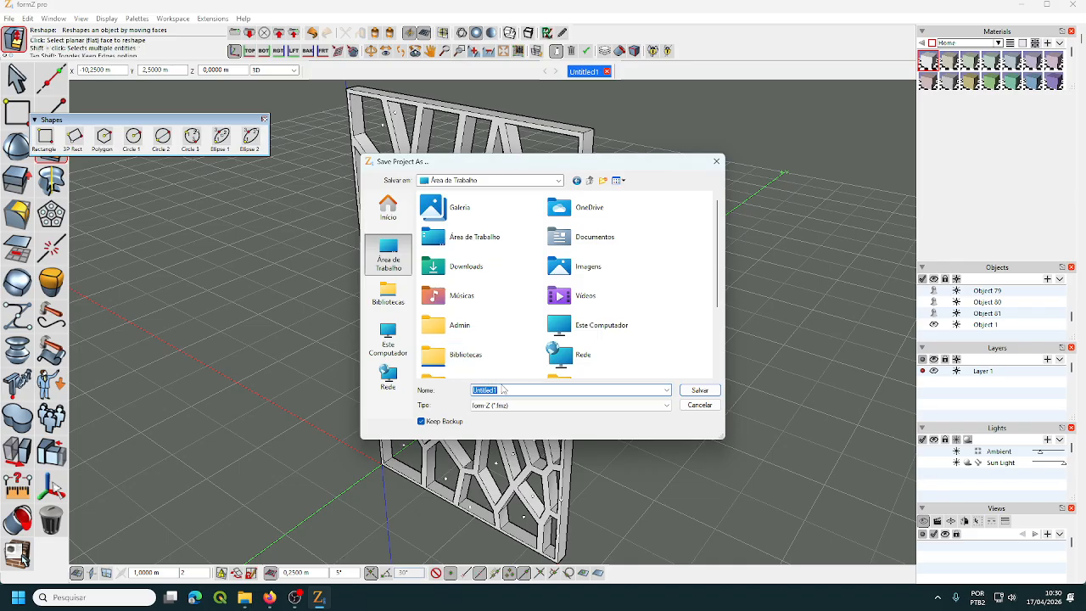
text(voron)
text(divisória)
key(BackSpace)
key(BackSpace)
key(BackSpace)
key(BackSpace)
text(oria)
click(692, 390)
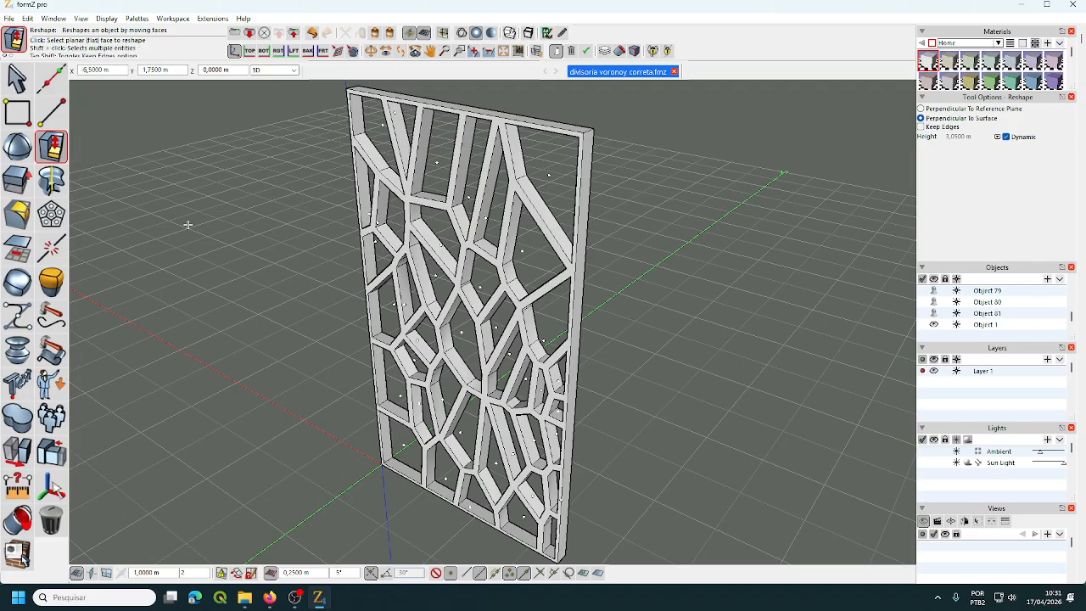
Step: Display the panel shaded without edge lines and export it to the desktop as the 3DS file "divisoria voronoy correta" with default options
click(492, 33)
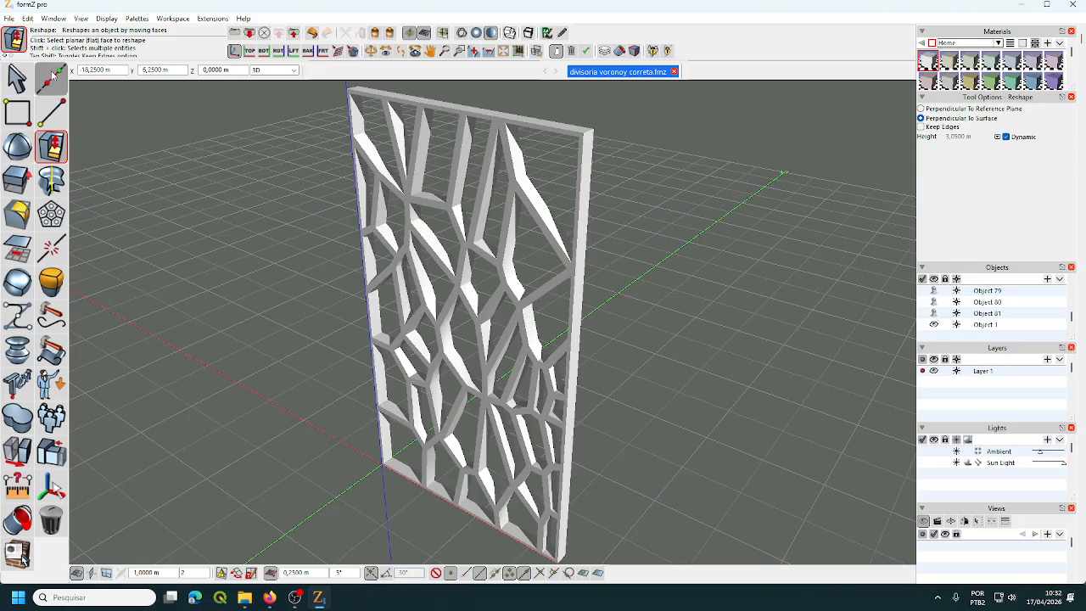
click(9, 19)
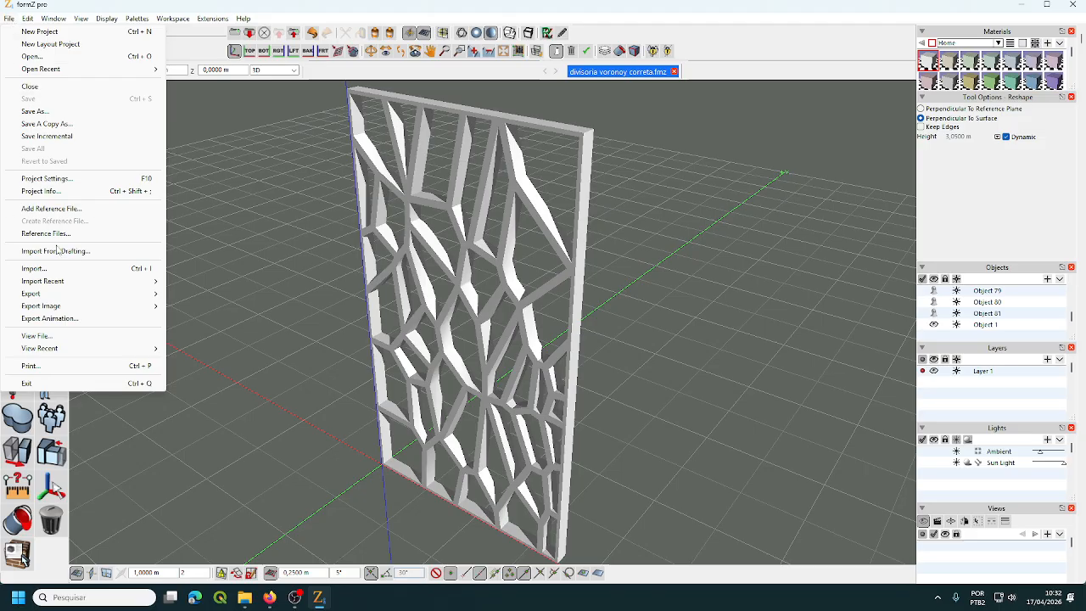
mouse_move(113, 293)
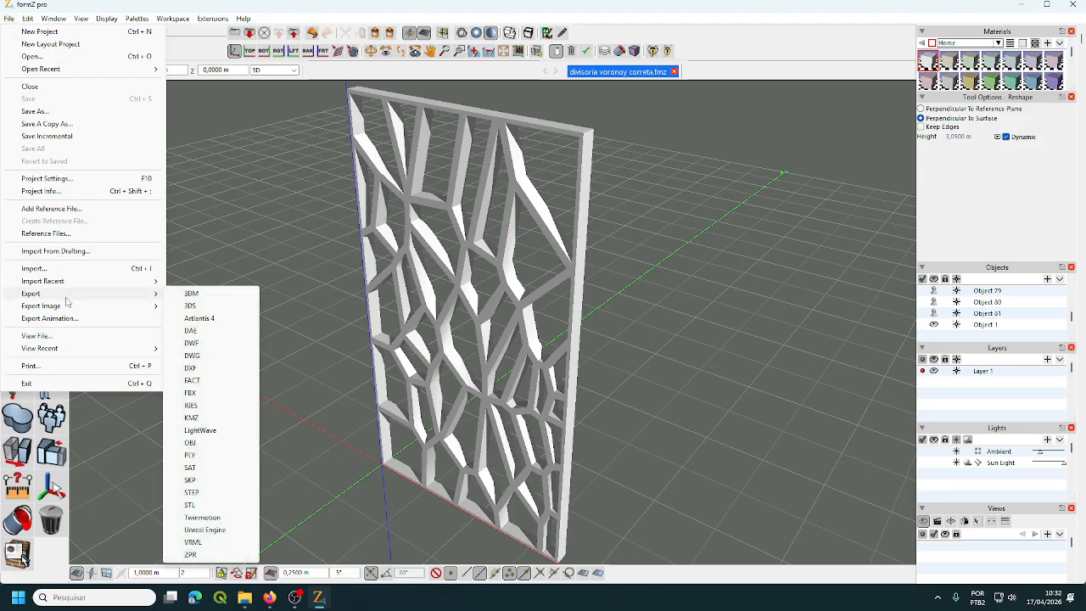
click(201, 309)
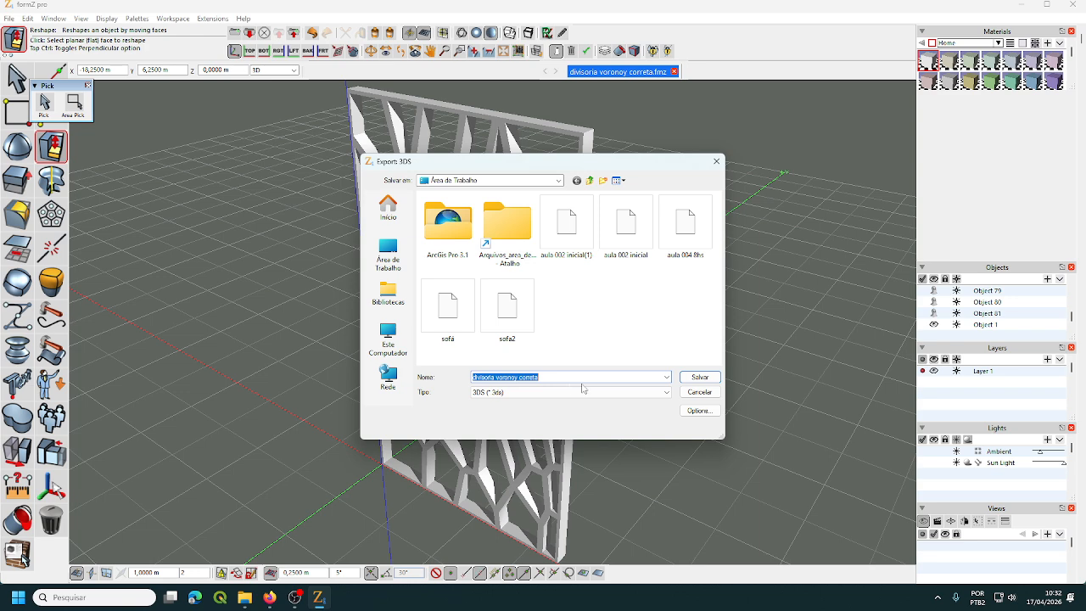
click(700, 377)
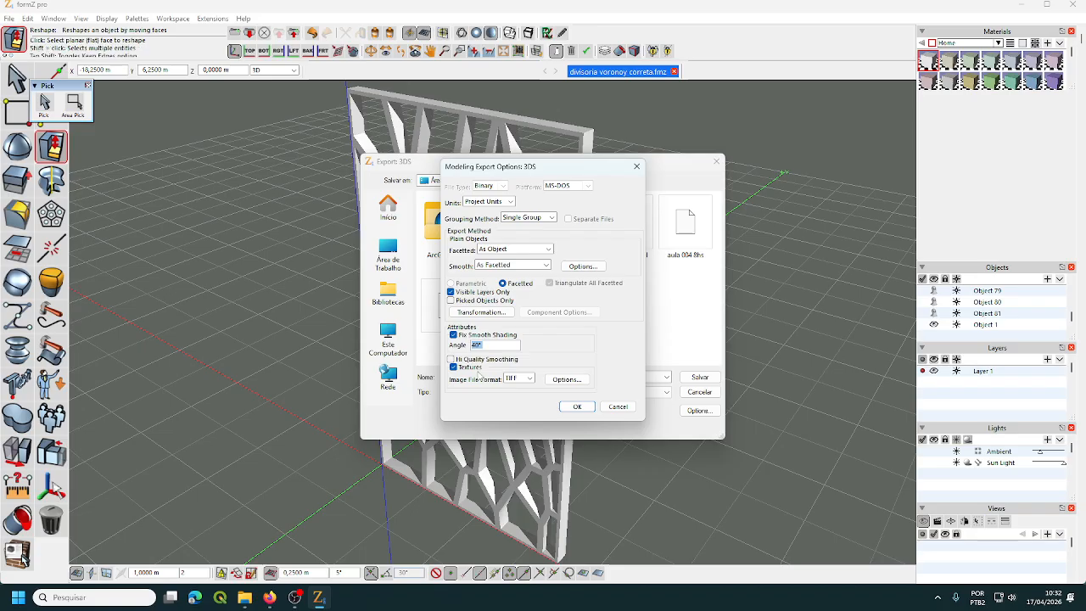
click(577, 408)
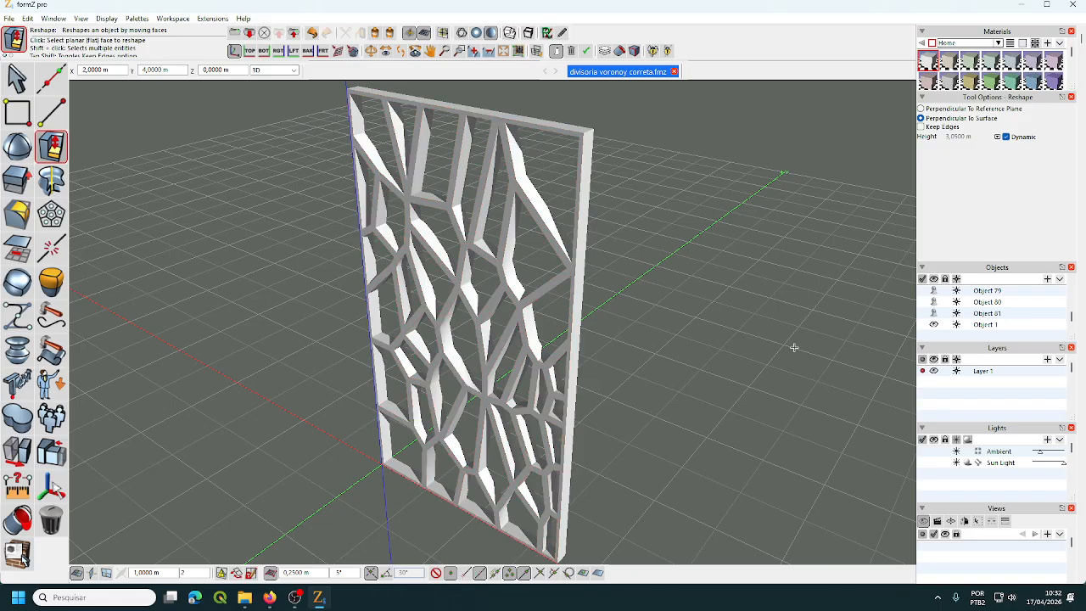
Step: Switch to Firefox, download the Aula 04 ArchiCAD v. 27 tutorial file from the UnB course page, and show it in its folder
click(1023, 5)
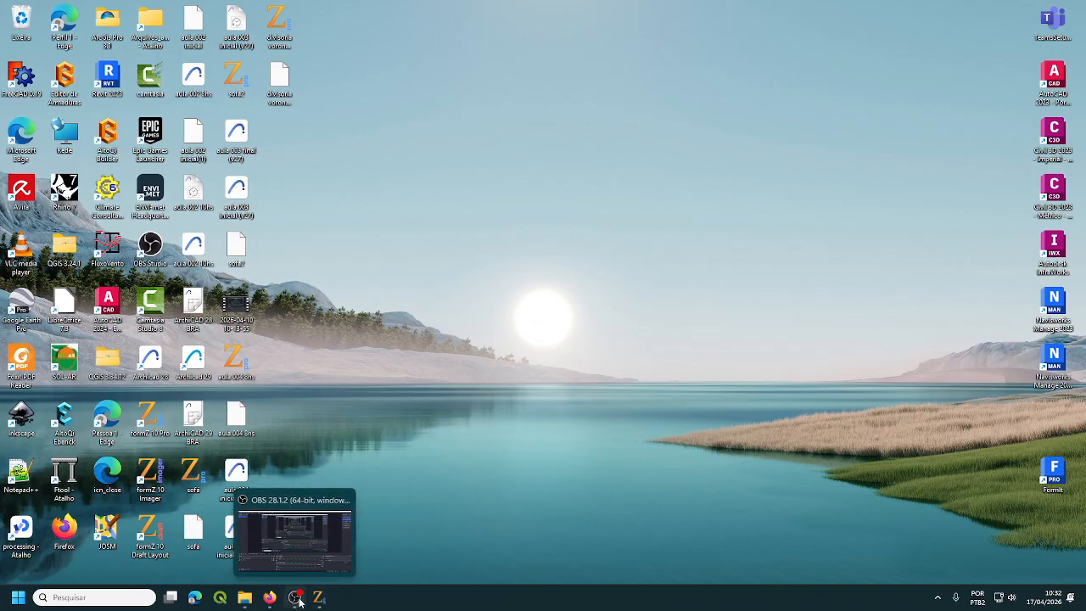
mouse_move(317, 599)
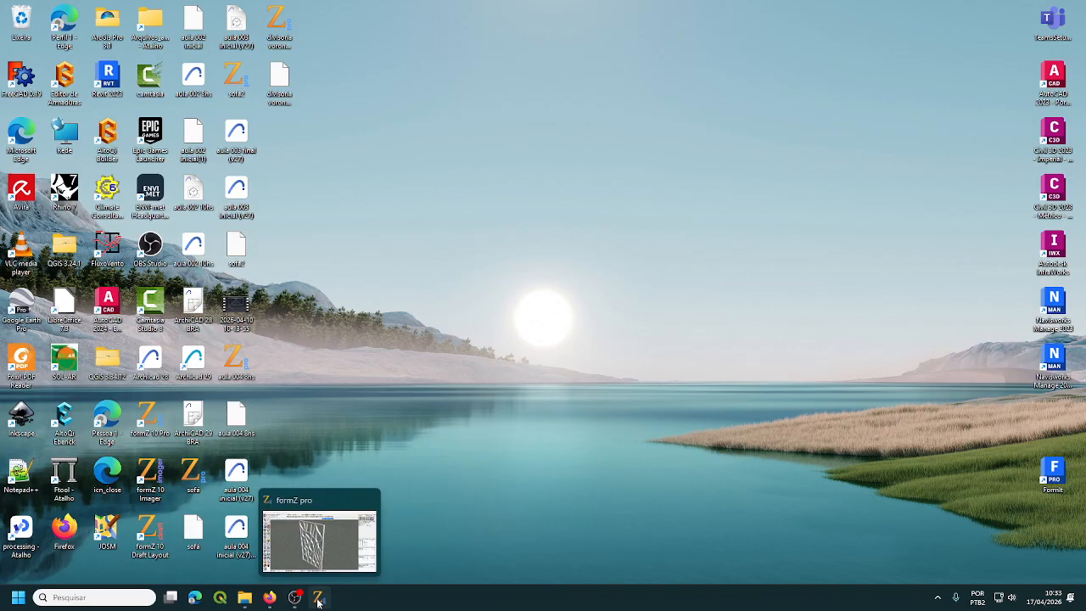
mouse_move(269, 599)
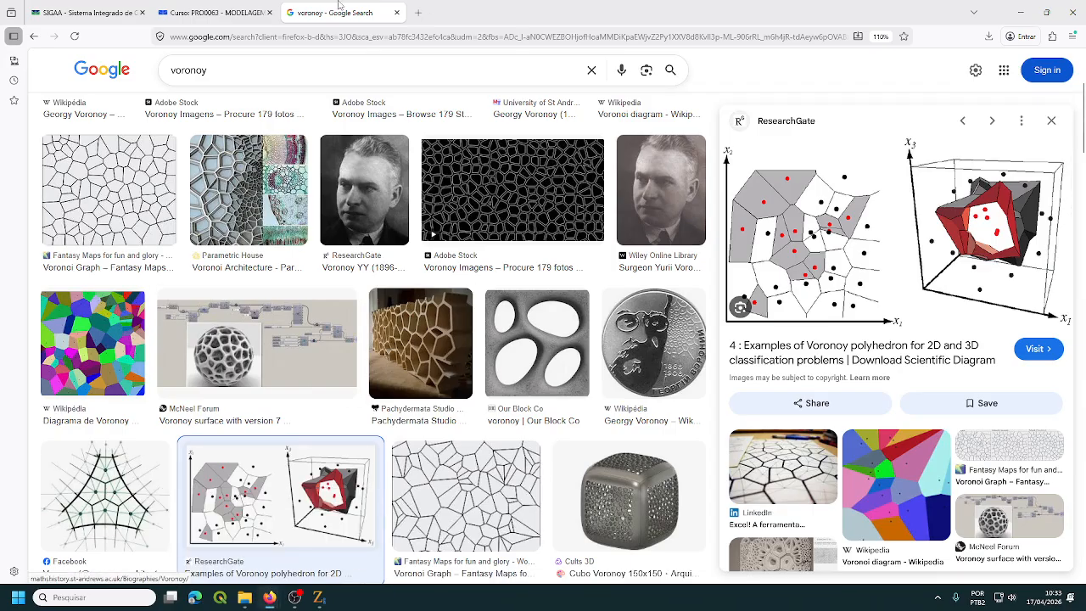
click(222, 539)
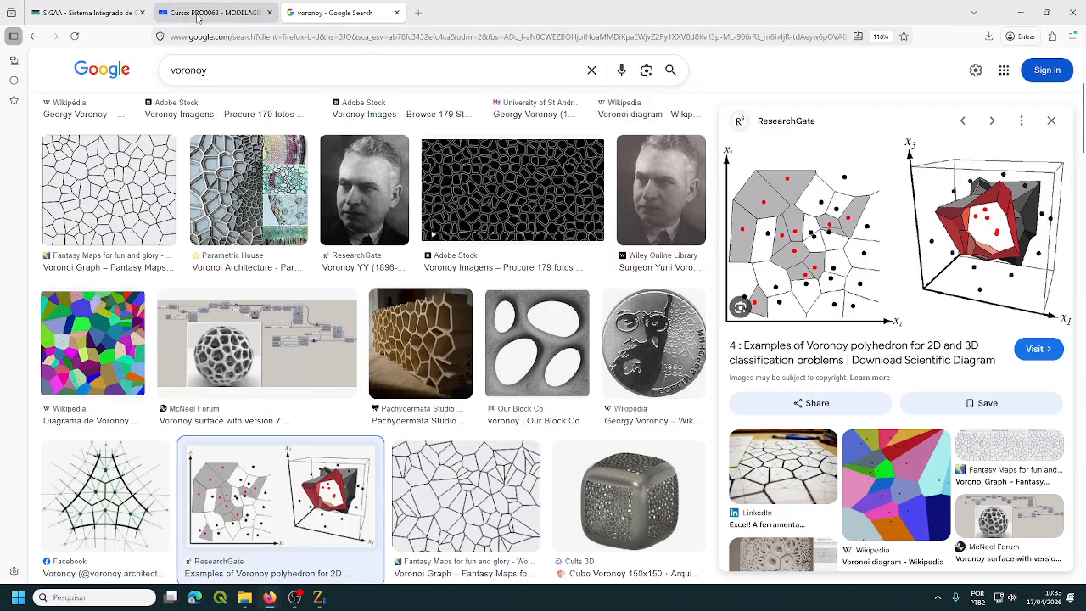
click(197, 17)
scroll(450, 290, down, 2)
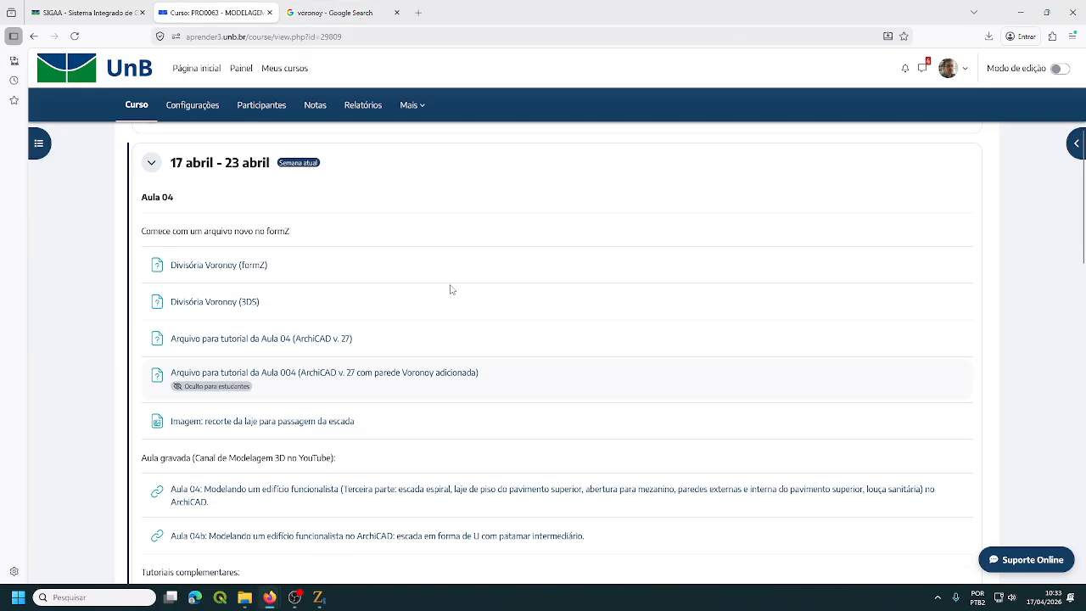
click(246, 344)
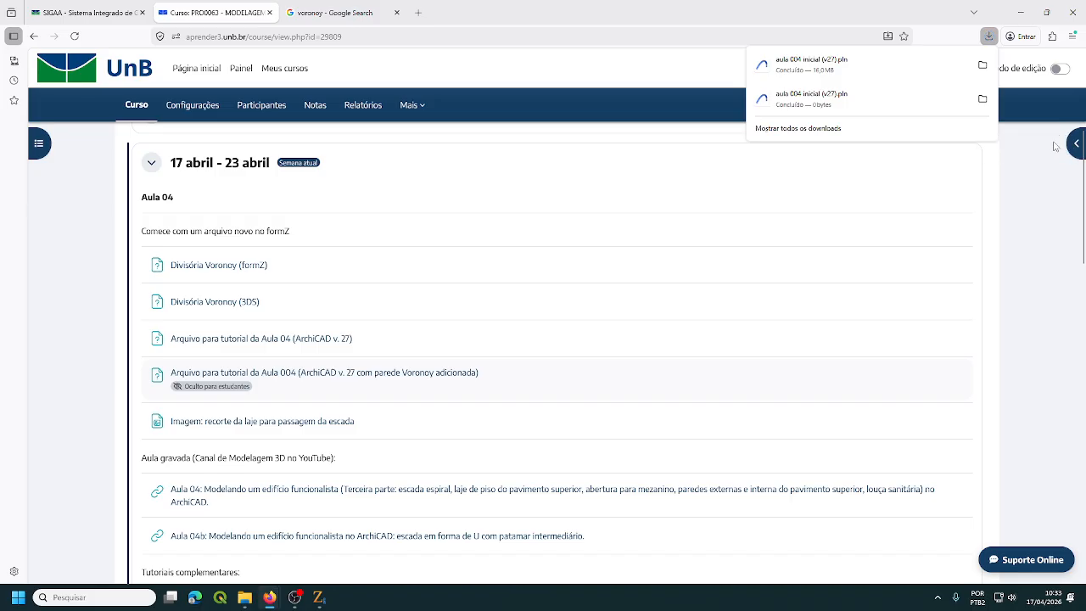
click(983, 66)
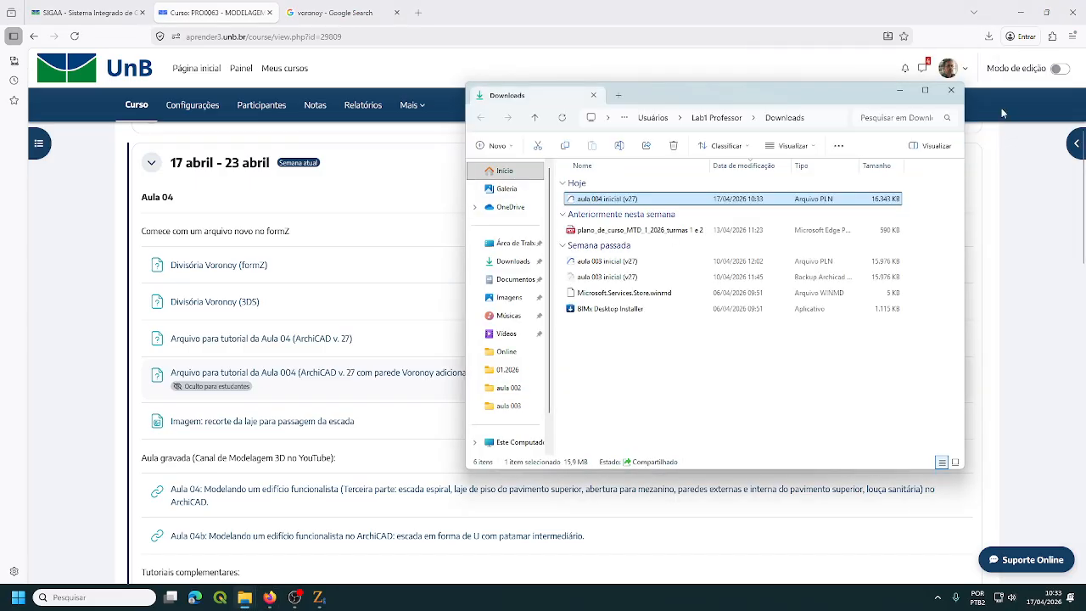
Step: Minimize the browser and move "aula 004 inicial (v27)" from Downloads to the desktop, replacing the existing copy
click(1020, 12)
drag(588, 202, 265, 129)
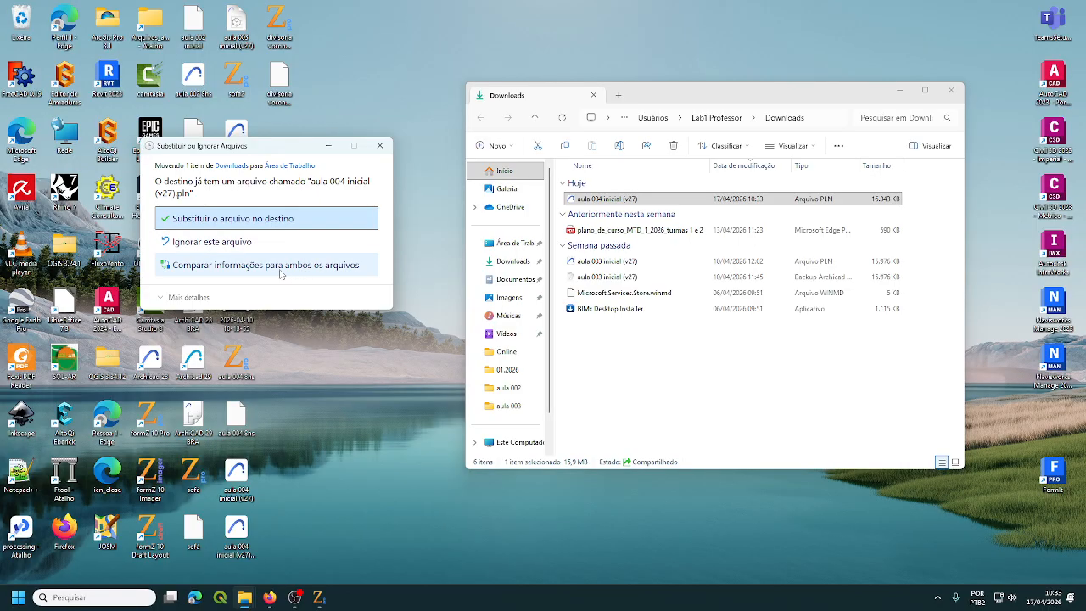
click(269, 220)
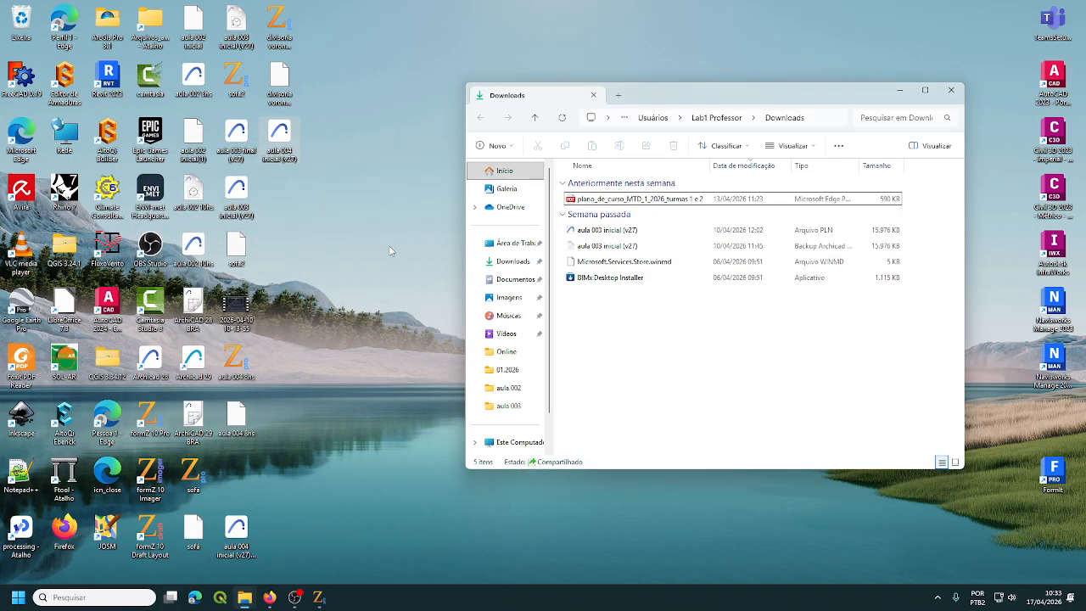
click(354, 240)
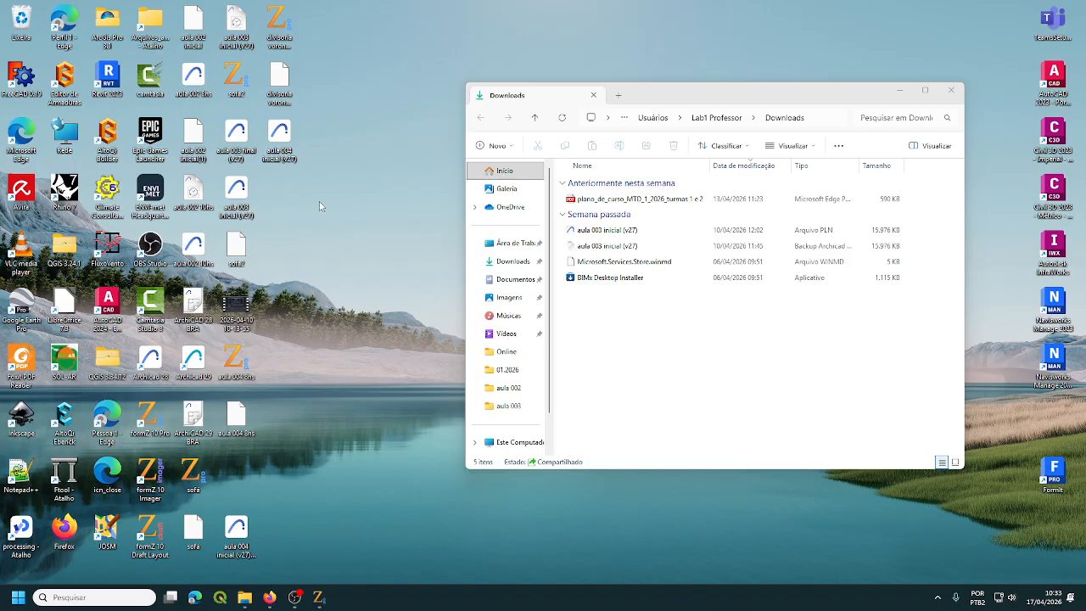
Step: Open "aula 004 inicial (v27)" from the desktop in Archicad 28, migrate its Archicad libraries, and dismiss the welcome and what's-new windows
double_click(283, 140)
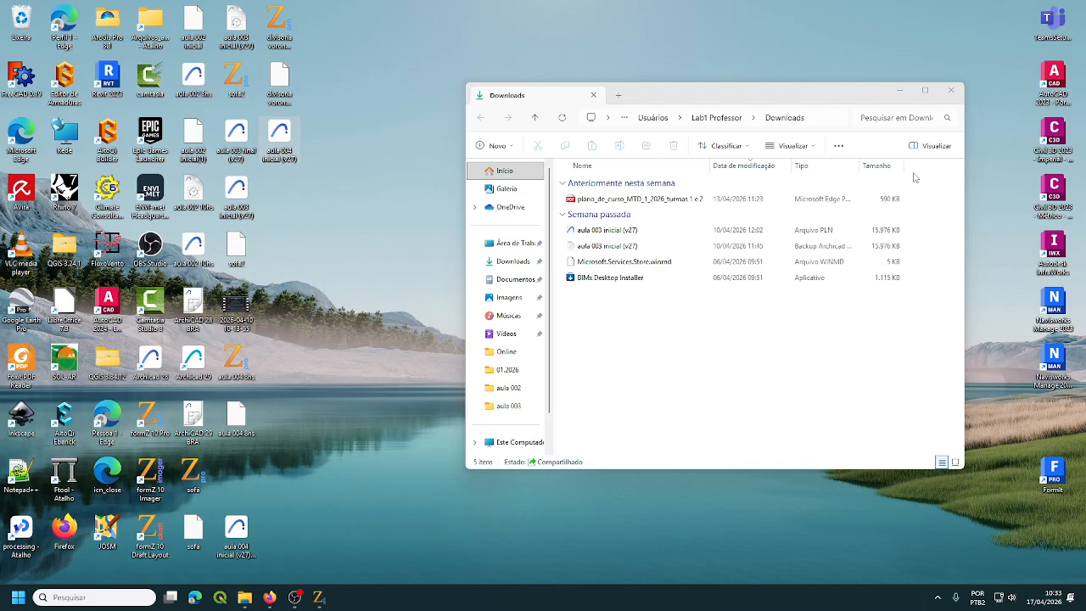
click(951, 89)
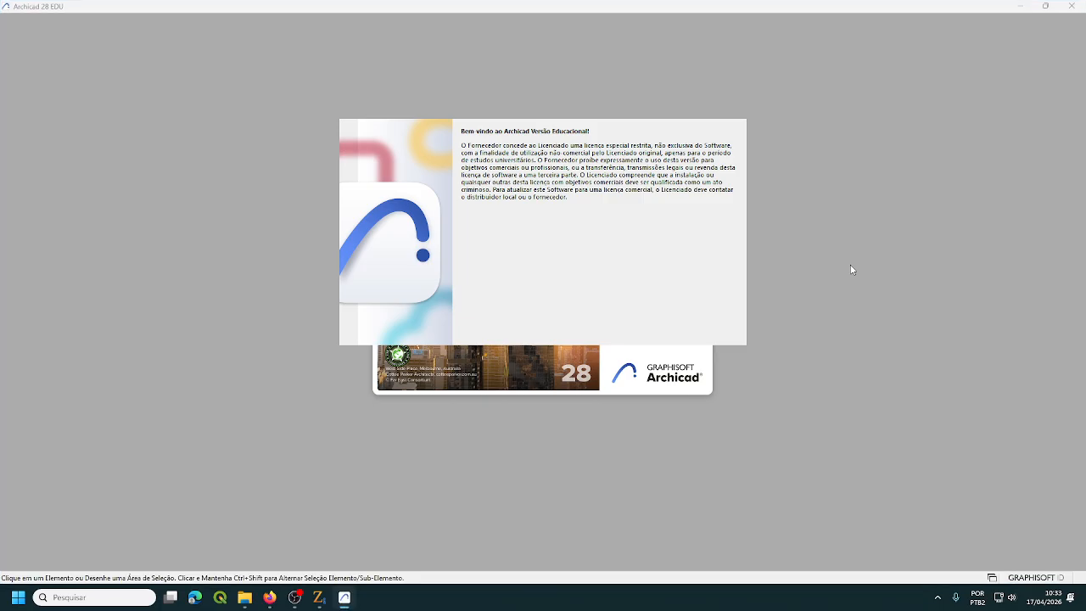
click(607, 269)
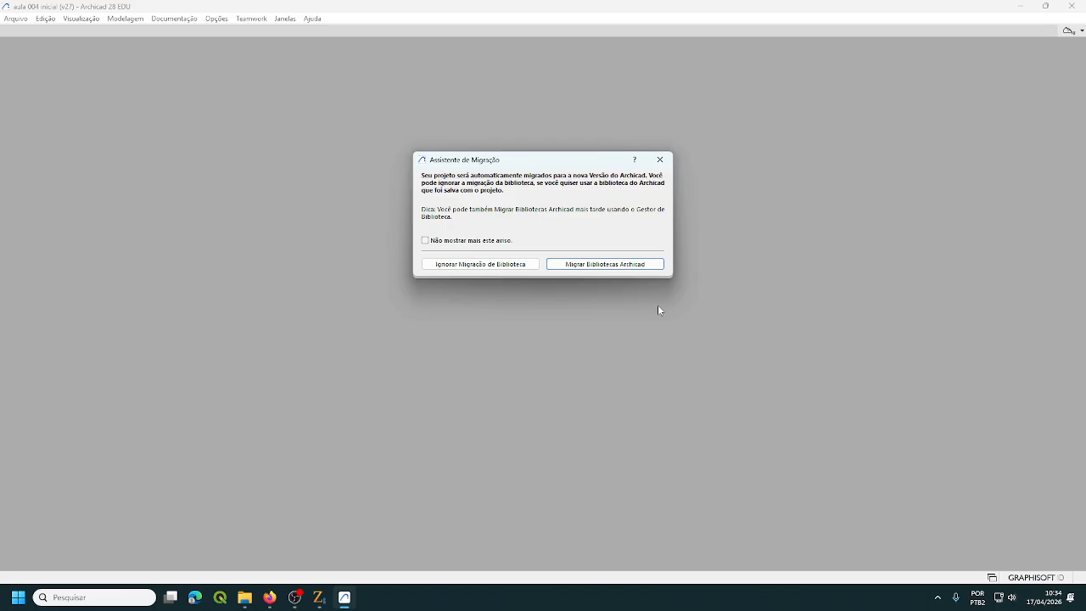
click(599, 263)
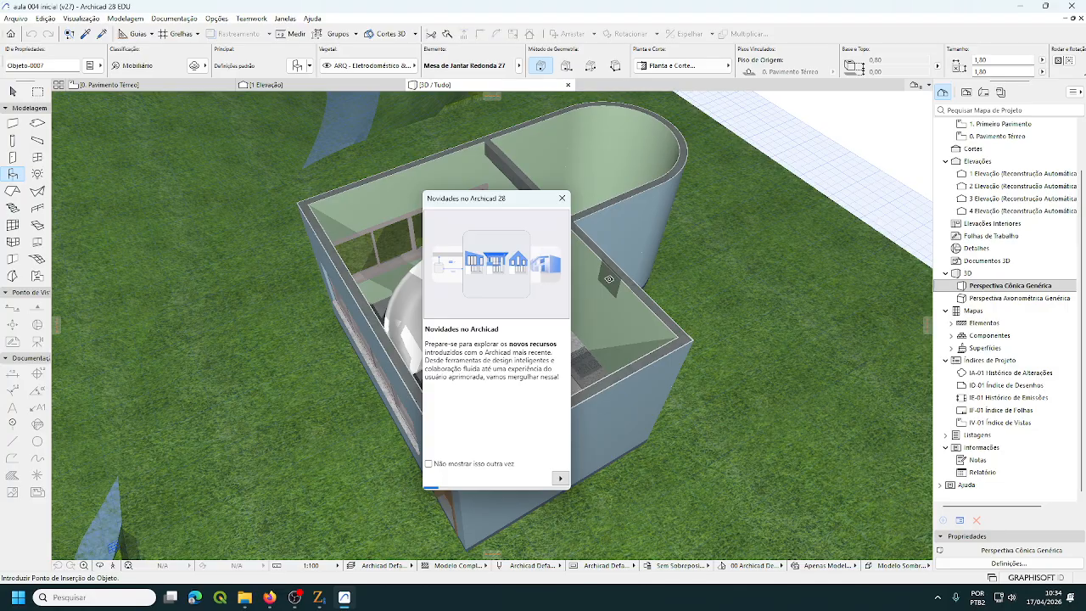
click(561, 199)
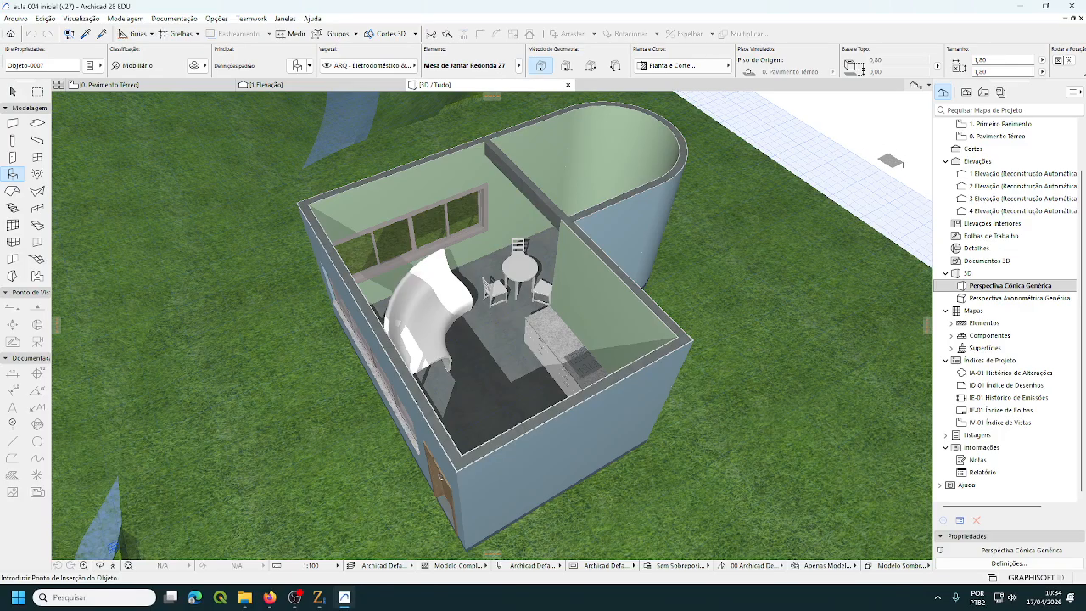
Step: Activate the selection tool, look over the semicircular end in 3D, and open the 0. Pavimento Térreo floor plan there
scroll(1018, 183, up, 2)
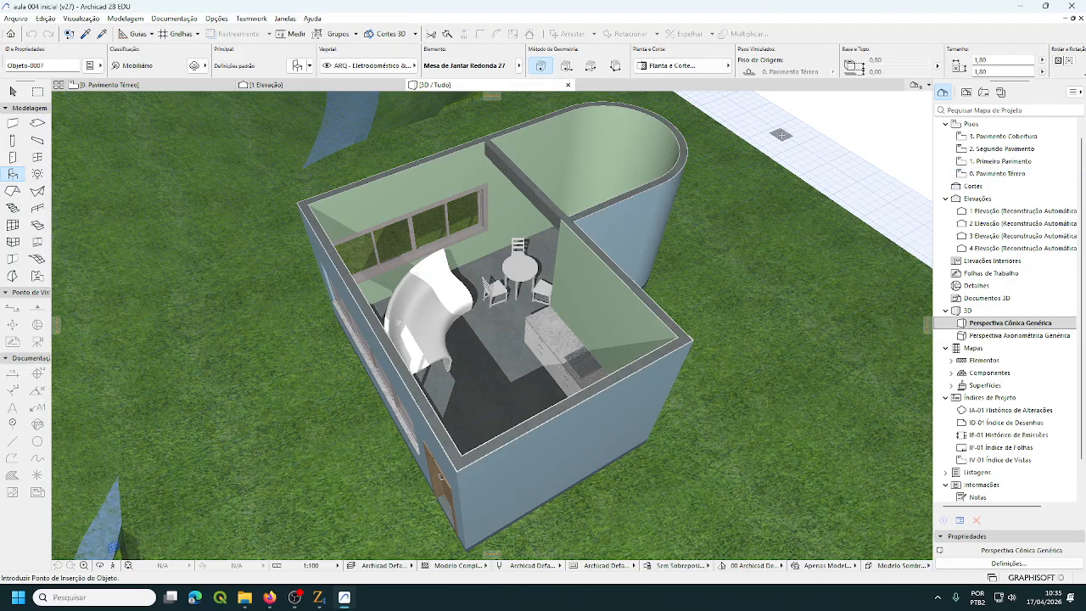
click(13, 91)
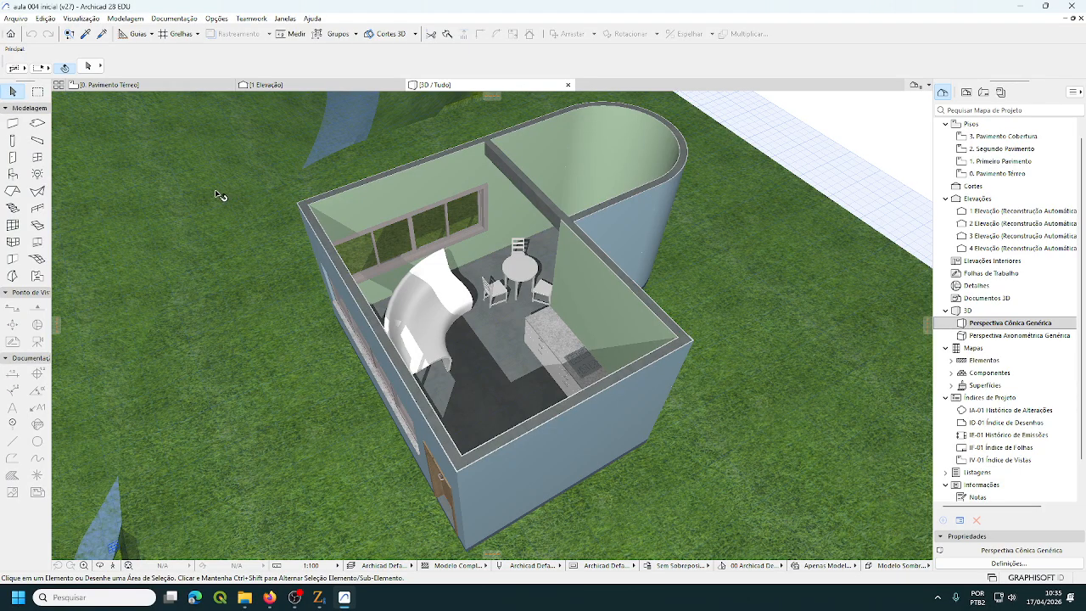
shift+middle_drag(214, 188, 445, 265)
scroll(450, 230, up, 4)
mouse_move(449, 227)
middle_down()
mouse_move(448, 258)
mouse_move(472, 261)
mouse_move(448, 242)
middle_up()
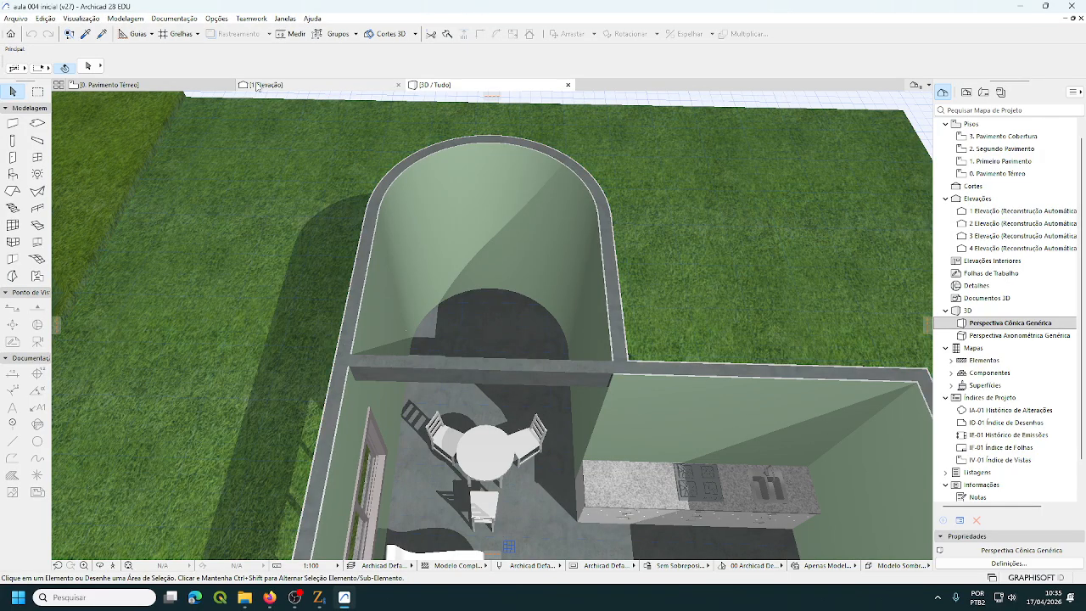
click(189, 86)
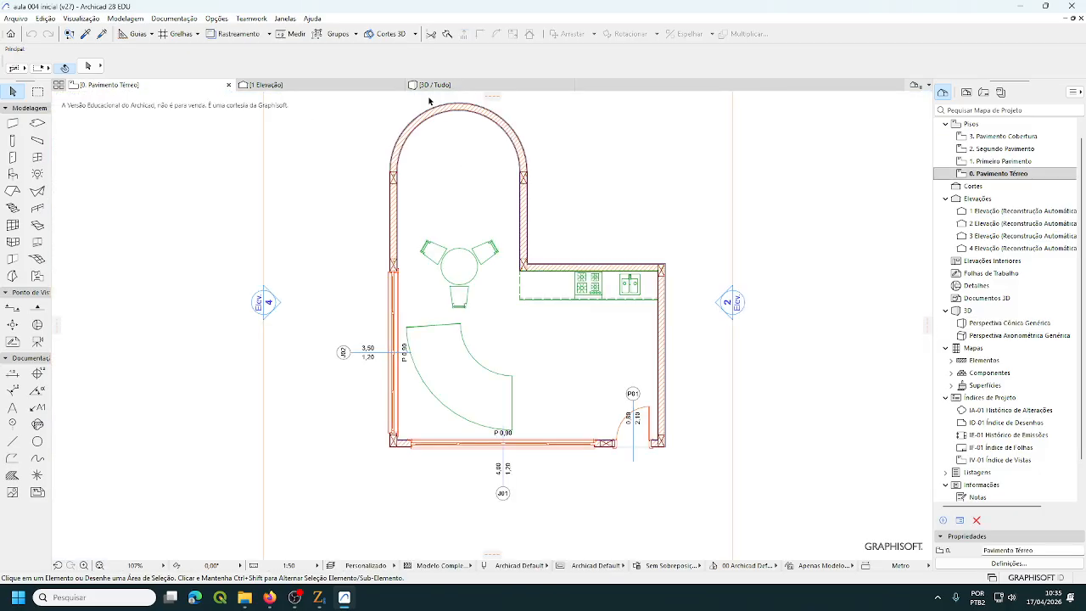
scroll(429, 101, up, 5)
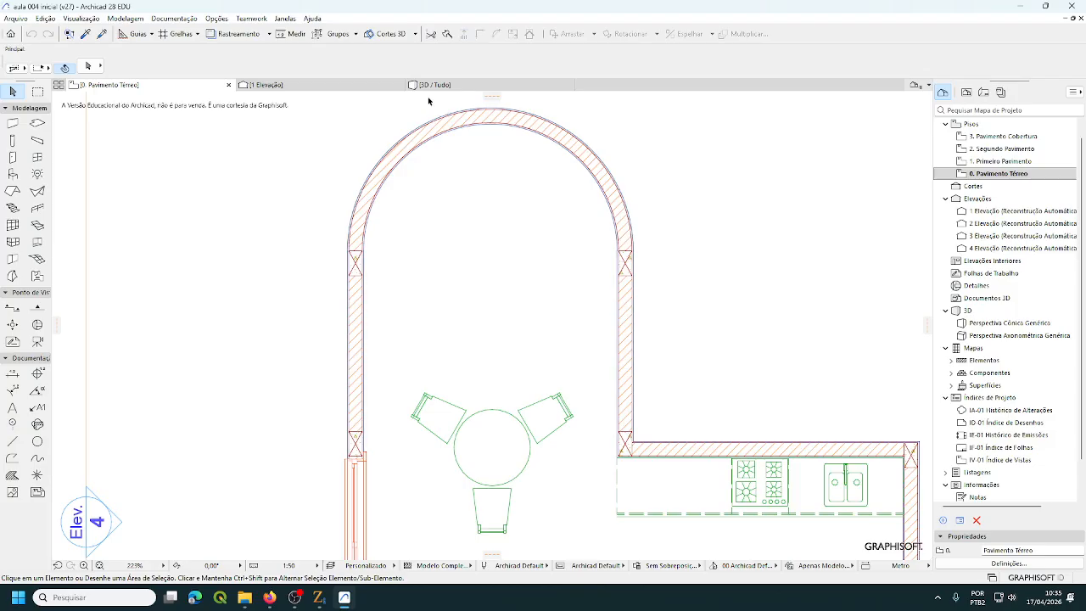
scroll(428, 101, up, 1)
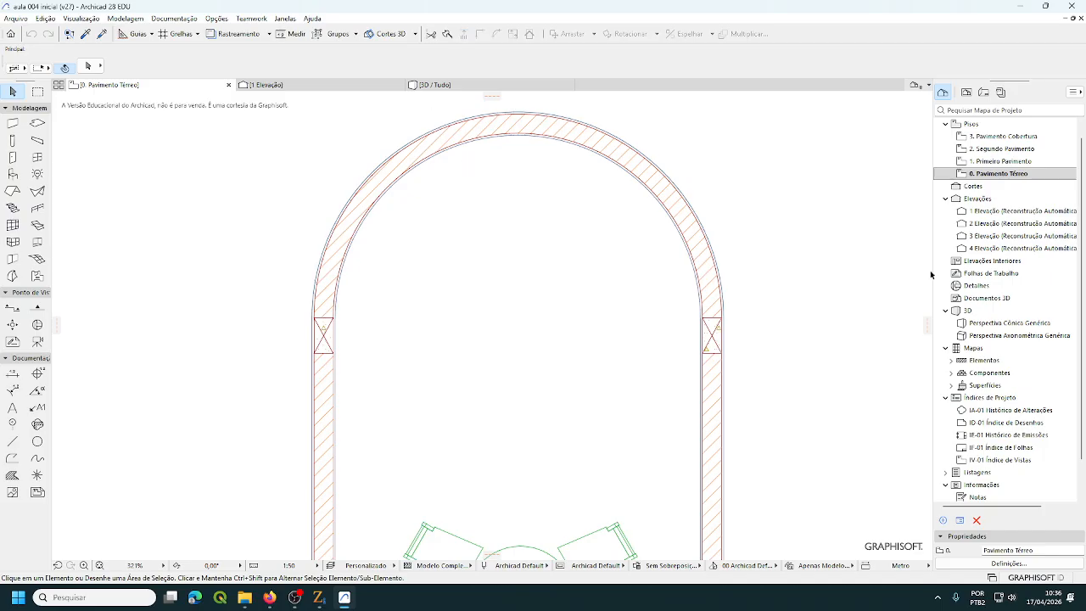
Step: Place a horizontal guide line where the semicircular wall meets the straight side walls, along the upper edge of the columns
drag(491, 97, 378, 242)
drag(336, 294, 323, 318)
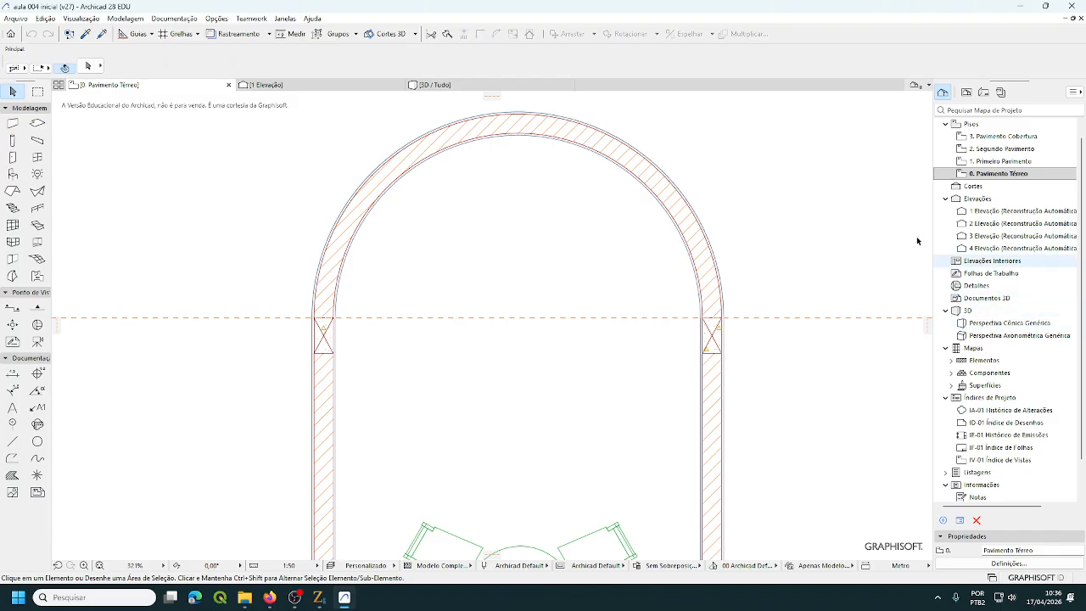
drag(492, 98, 490, 101)
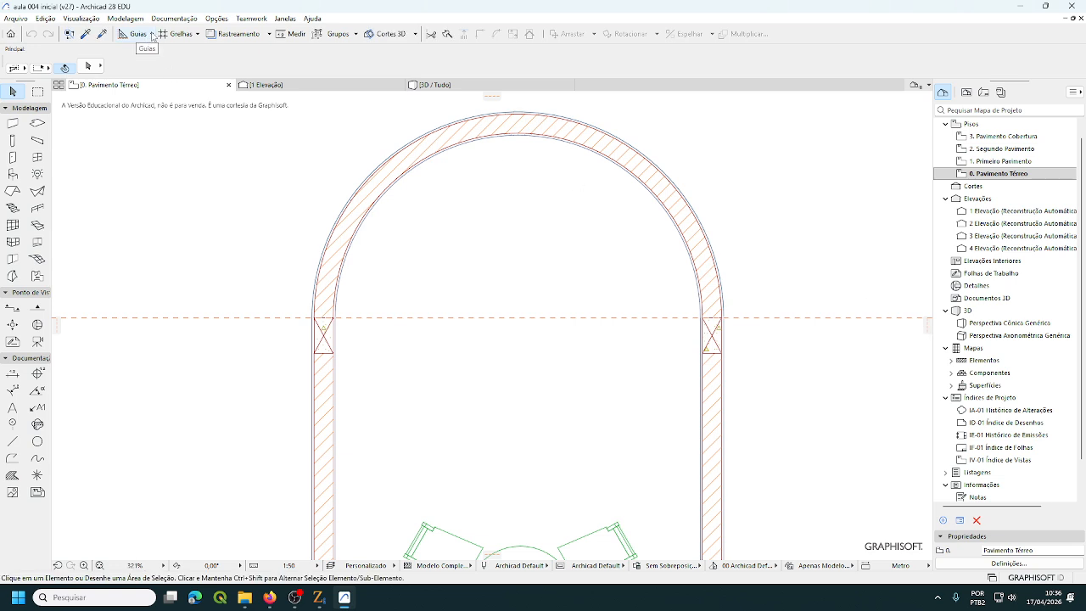
Step: Set the snap points to Meio and place a vertical guide line through the midpoint of the semicircular wall
click(152, 34)
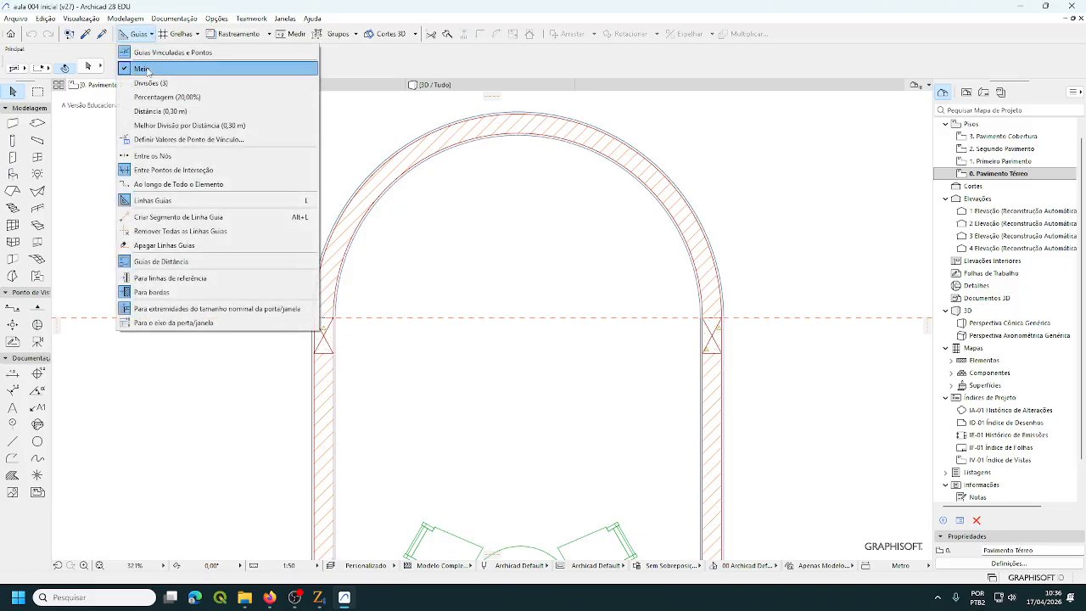
click(146, 70)
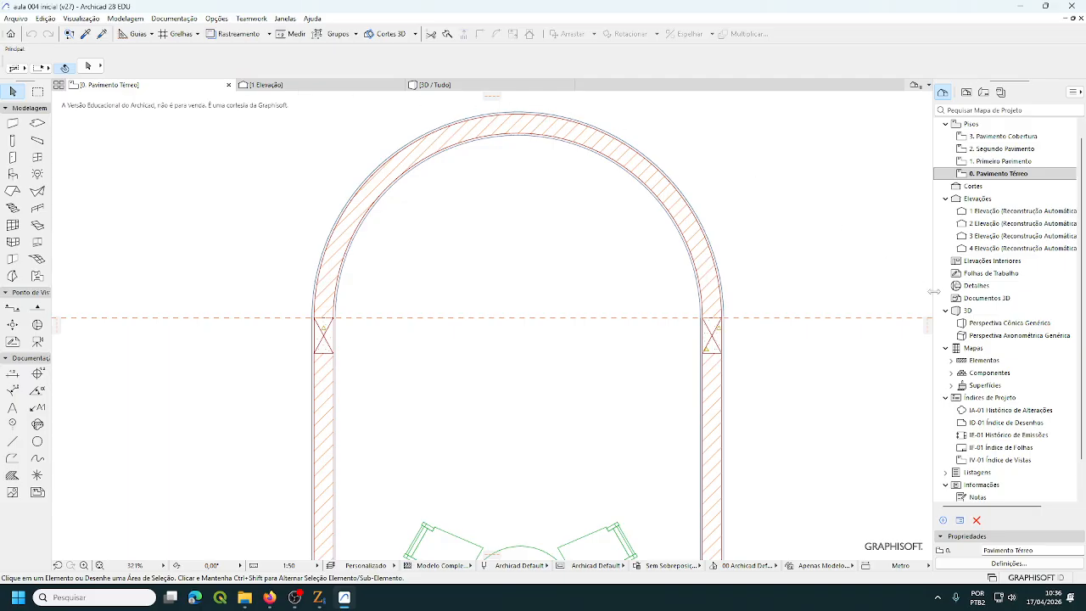
drag(925, 325, 520, 134)
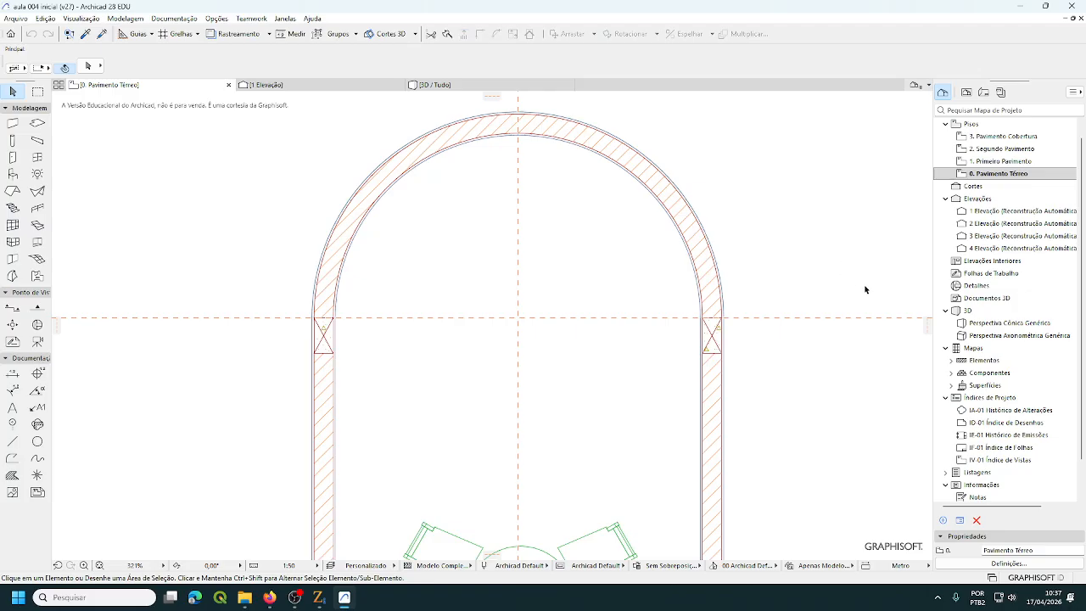
Step: Create a circular guide line following the inner face of the semicircular wall, centred on the two crossing guide lines
scroll(736, 270, up, 2)
scroll(732, 250, up, 2)
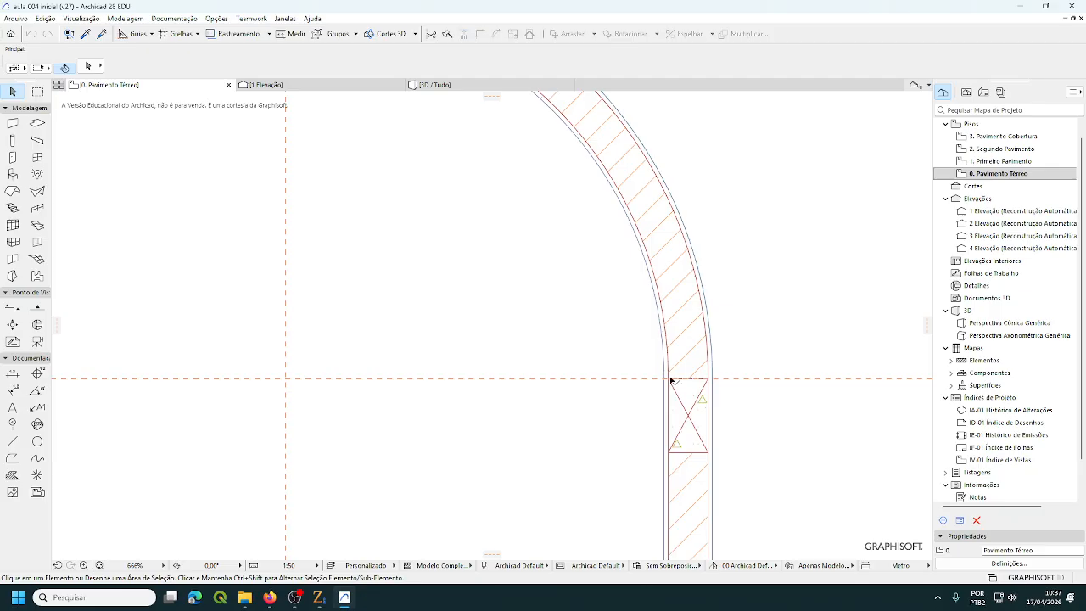
mouse_move(669, 382)
mouse_move(668, 363)
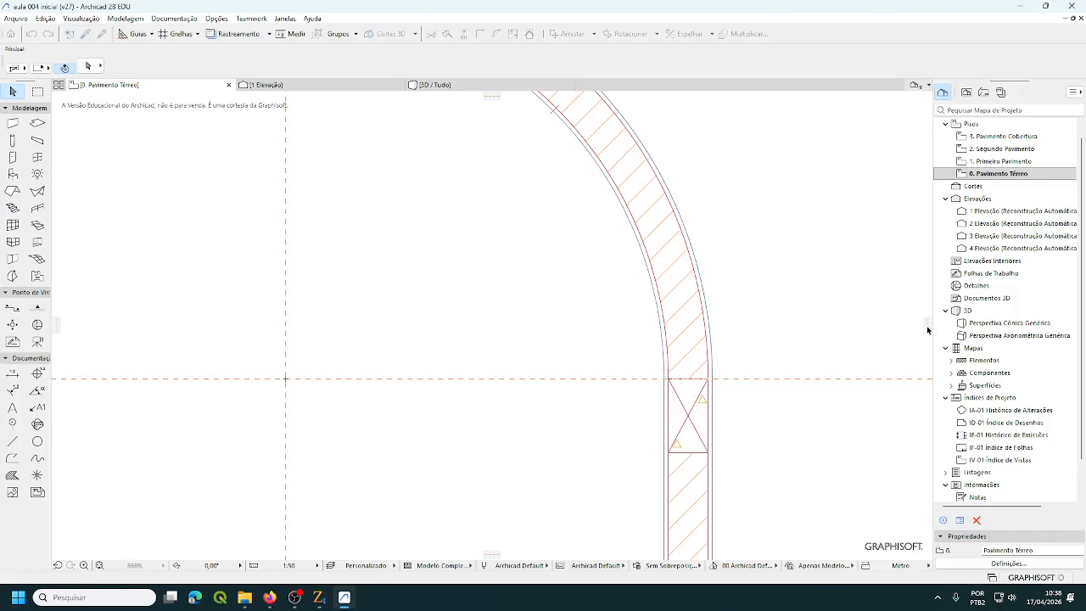
drag(923, 333, 661, 303)
scroll(784, 306, down, 3)
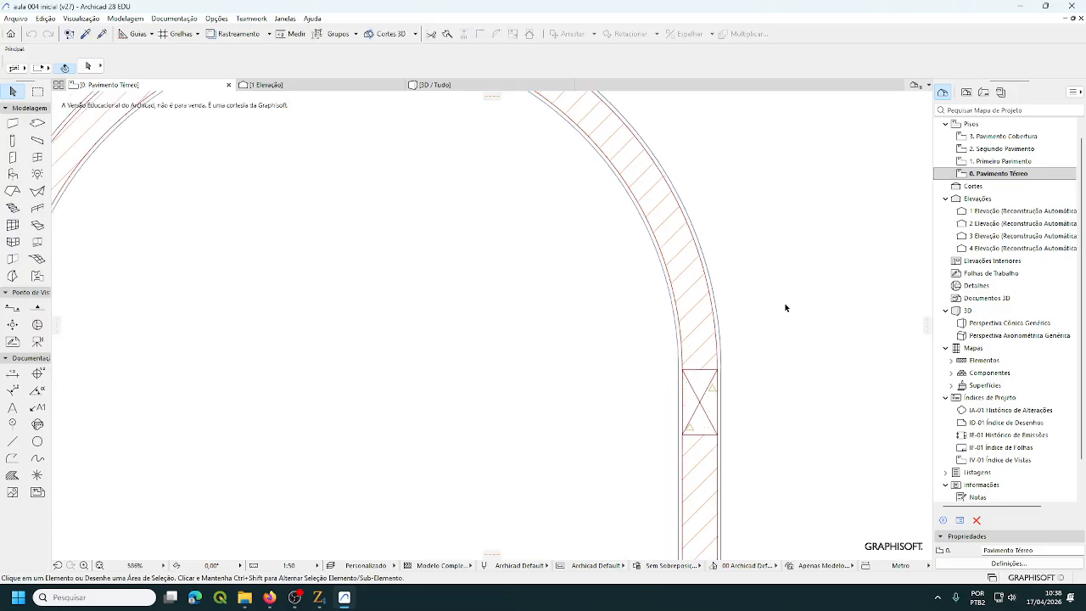
scroll(758, 307, down, 3)
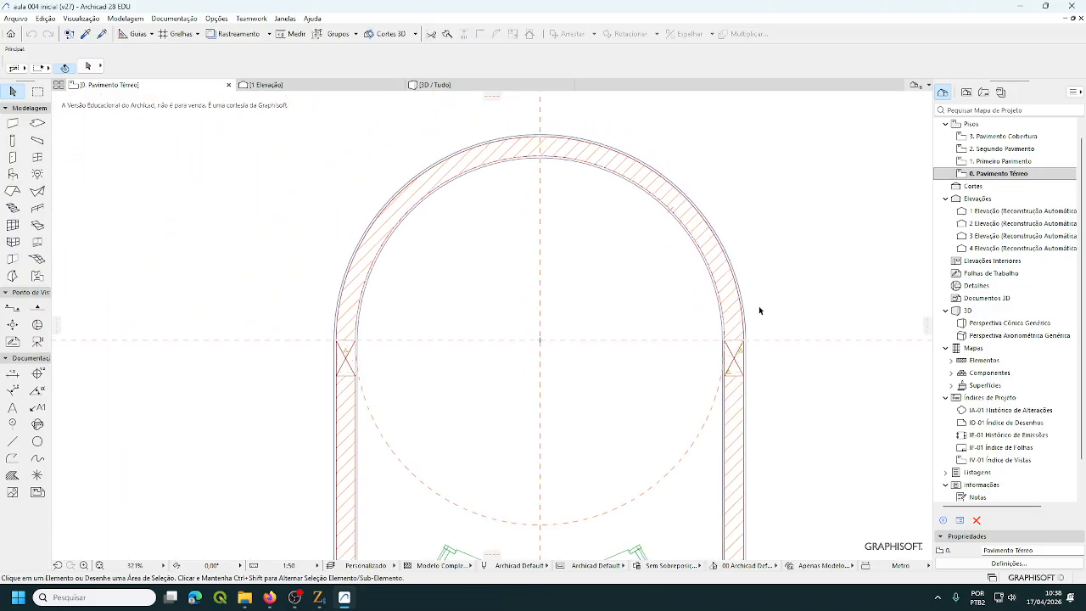
middle_drag(860, 271, 795, 251)
scroll(795, 251, down, 1)
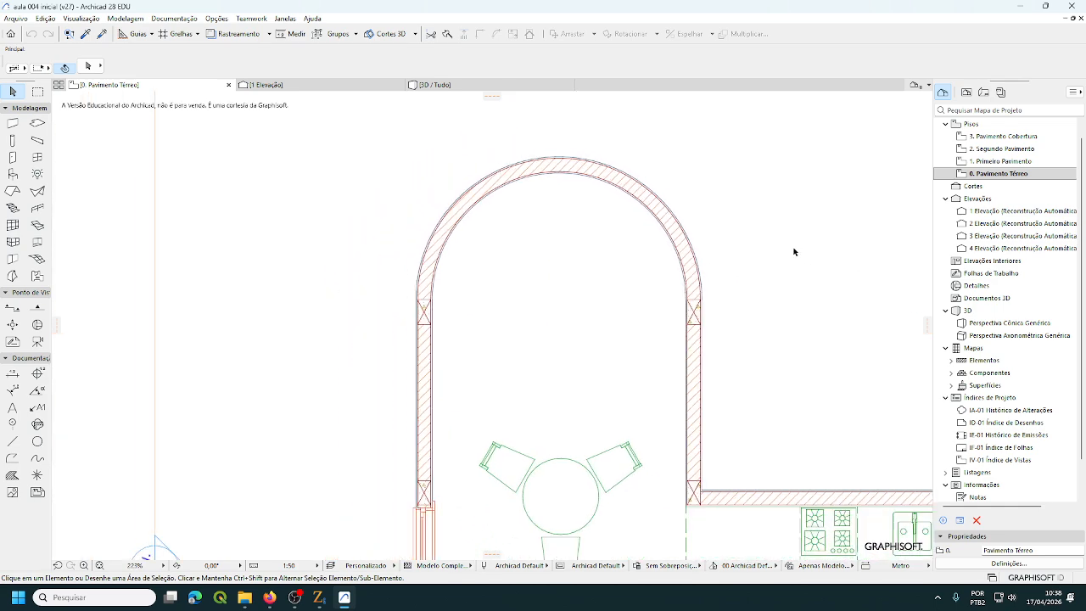
scroll(756, 240, up, 1)
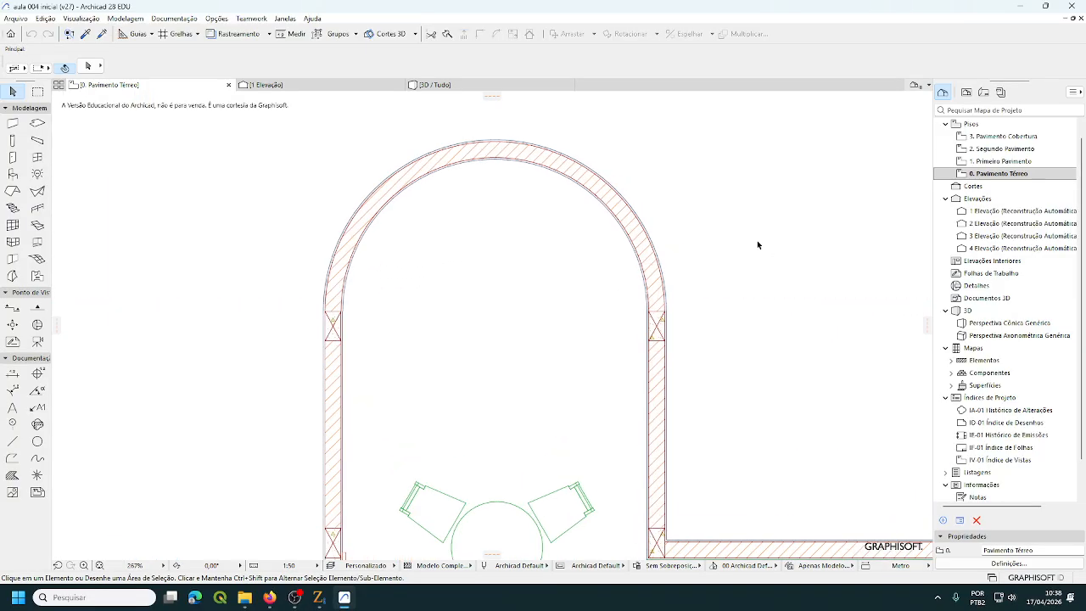
scroll(784, 254, up, 1)
middle_drag(783, 250, 860, 239)
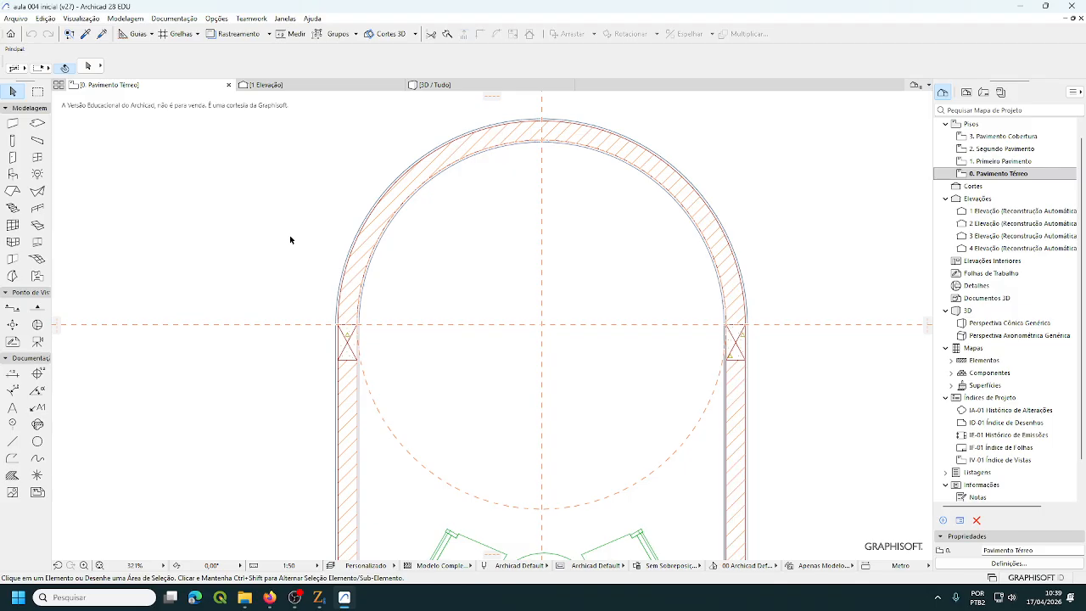
Step: Activate the Railing tool and apply the favorite Corrimão Lateral Duplo (NBR - 9050) as its default
click(37, 208)
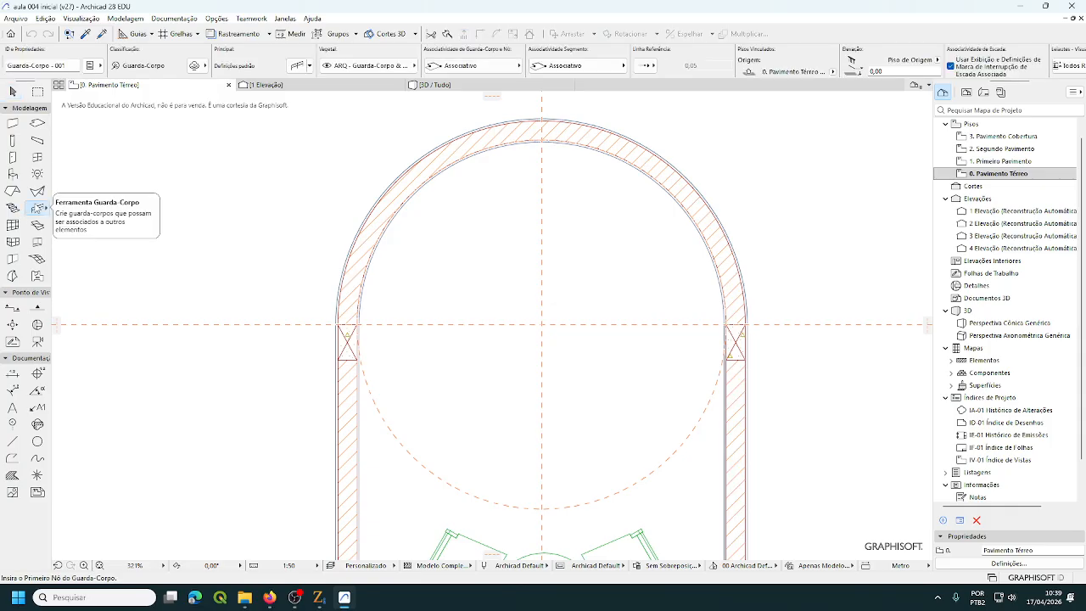
click(47, 210)
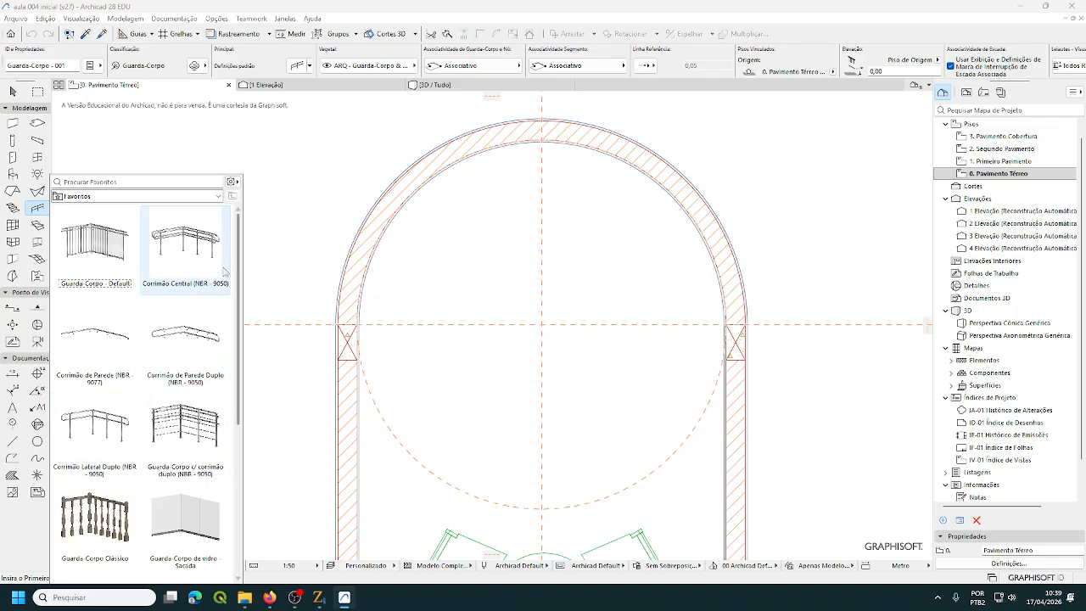
click(93, 431)
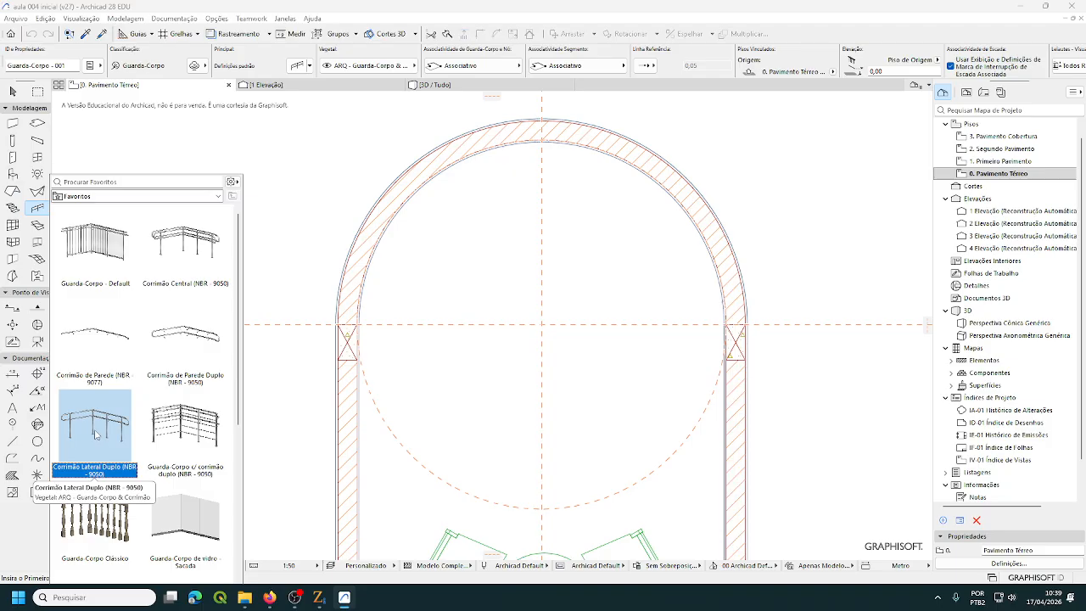
double_click(96, 435)
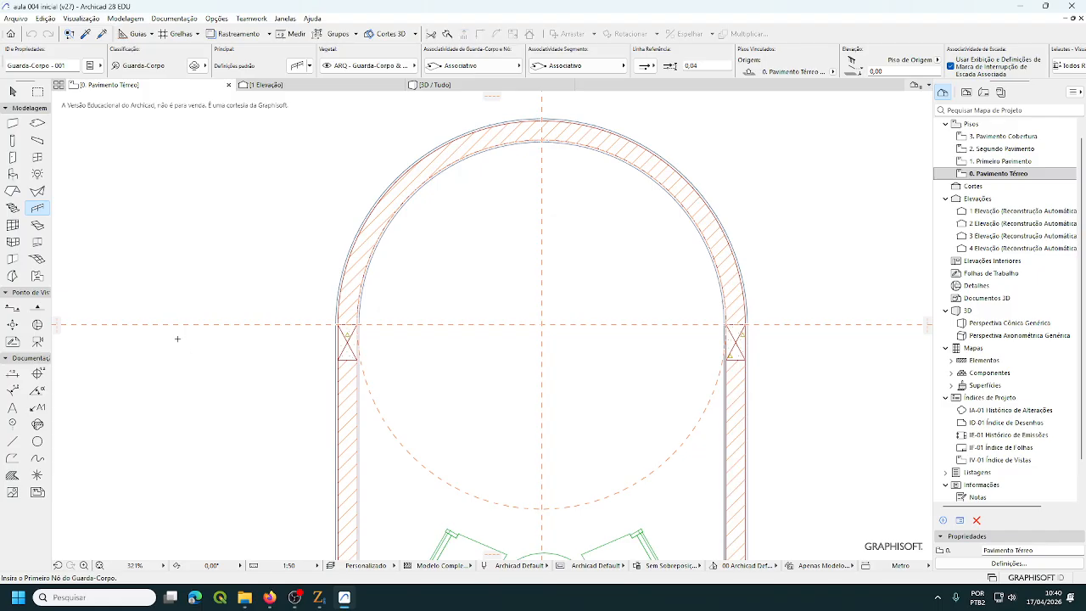
Step: Activate the Stair tool, open its default settings, and set the stair width to 1,00 m
click(13, 207)
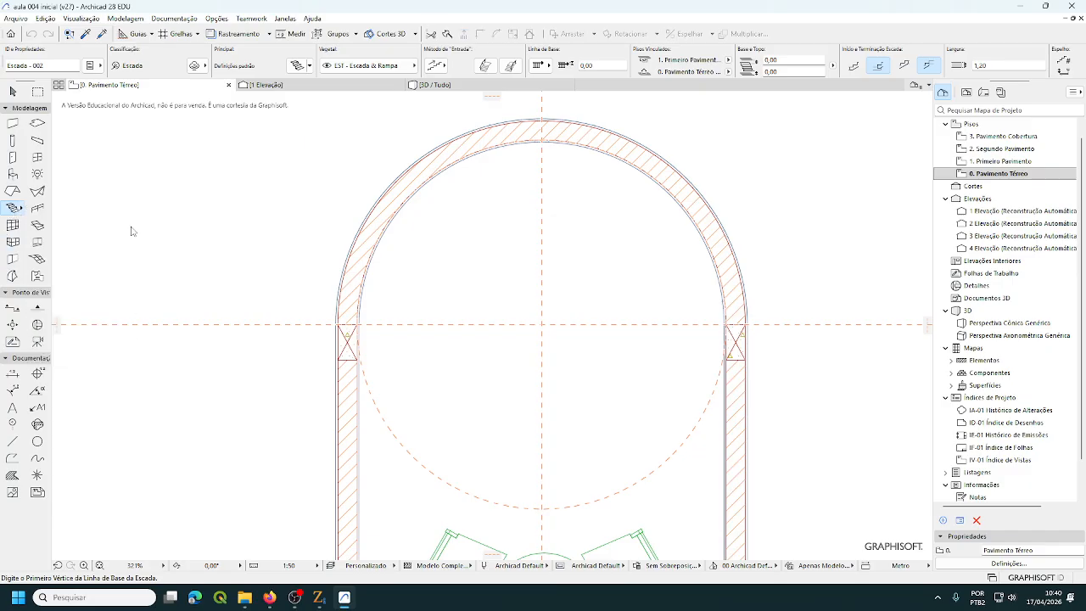
key(ctrl+t)
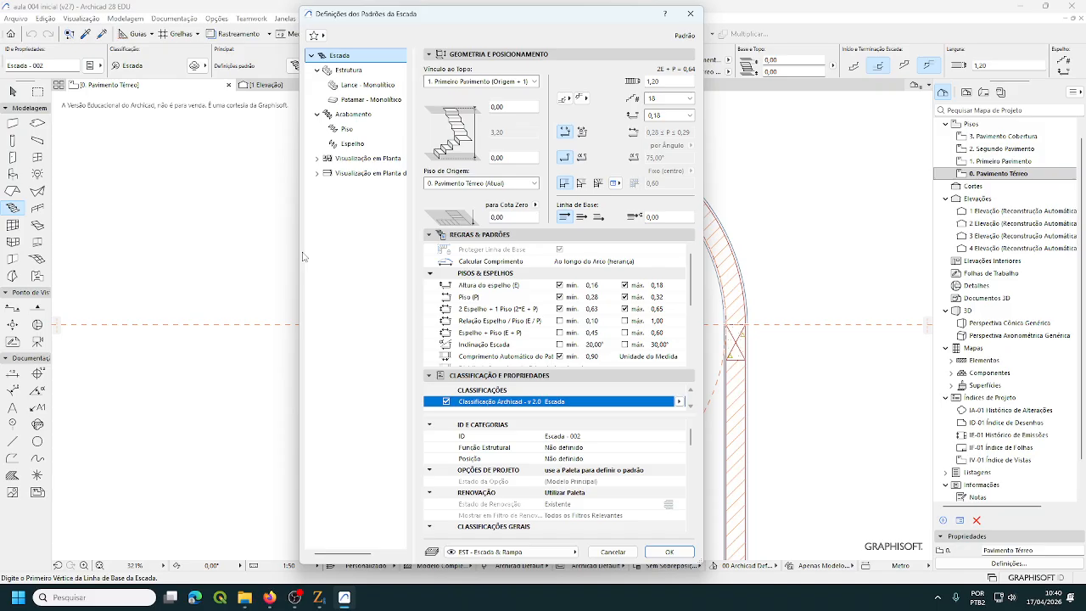
click(673, 78)
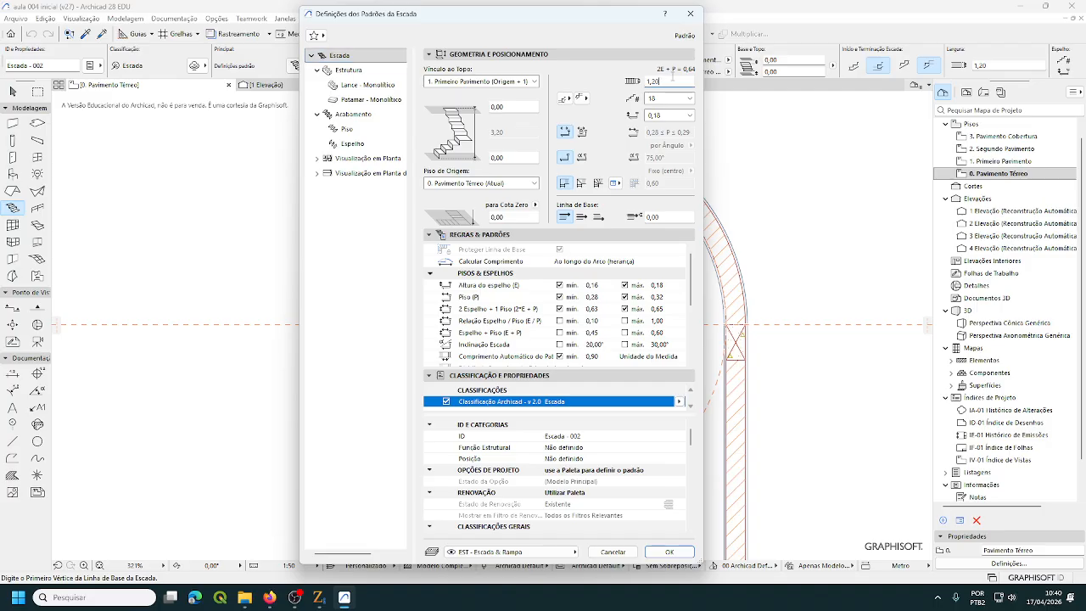
double_click(654, 81)
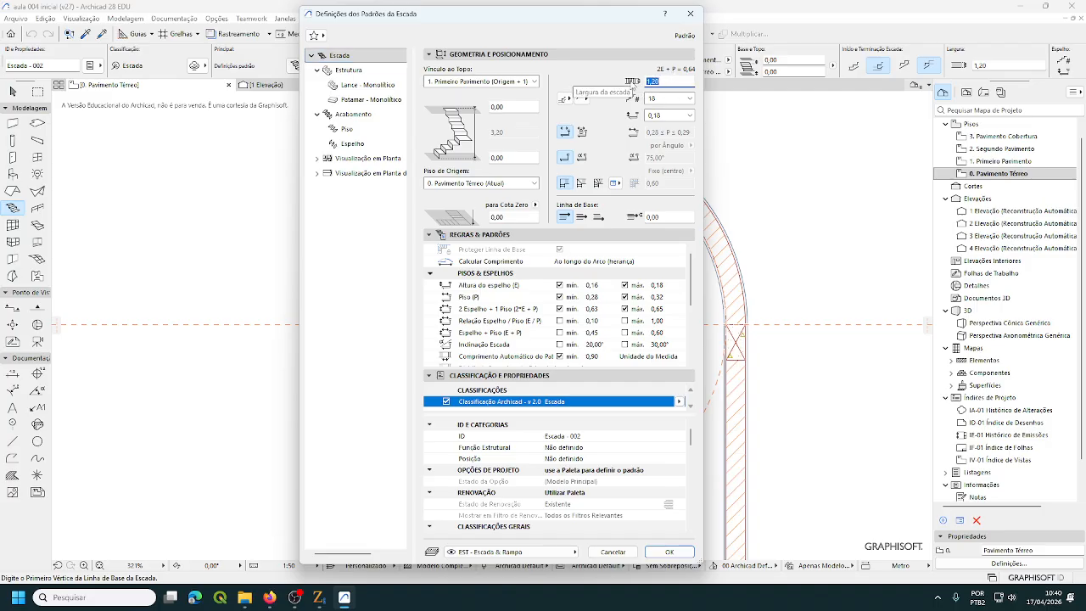
text(1)
text(,00)
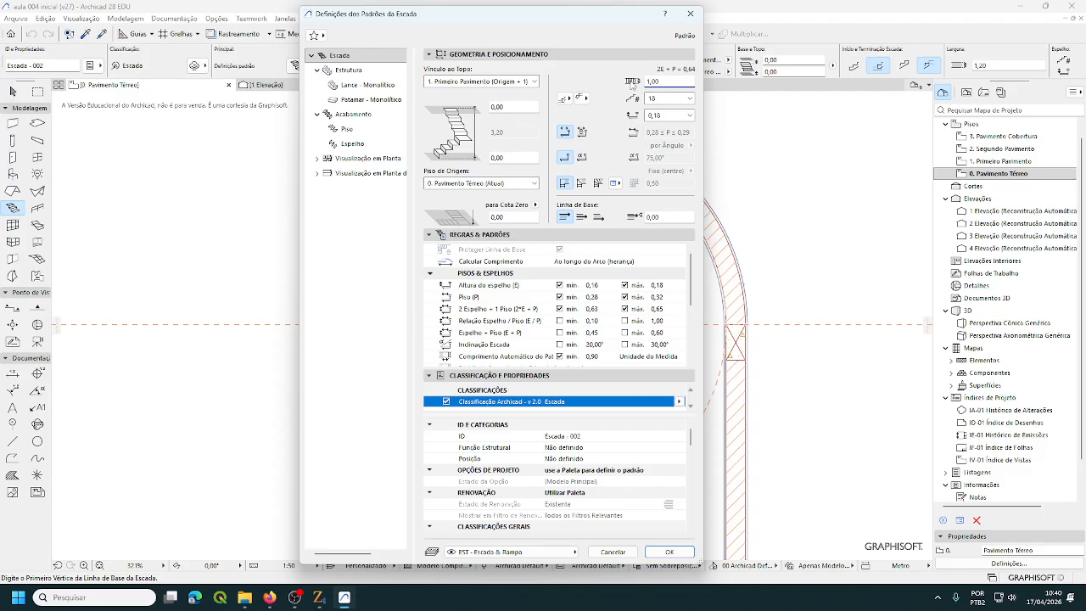
Step: Set the stair's number of risers to 18 and accept the default stair settings
click(669, 100)
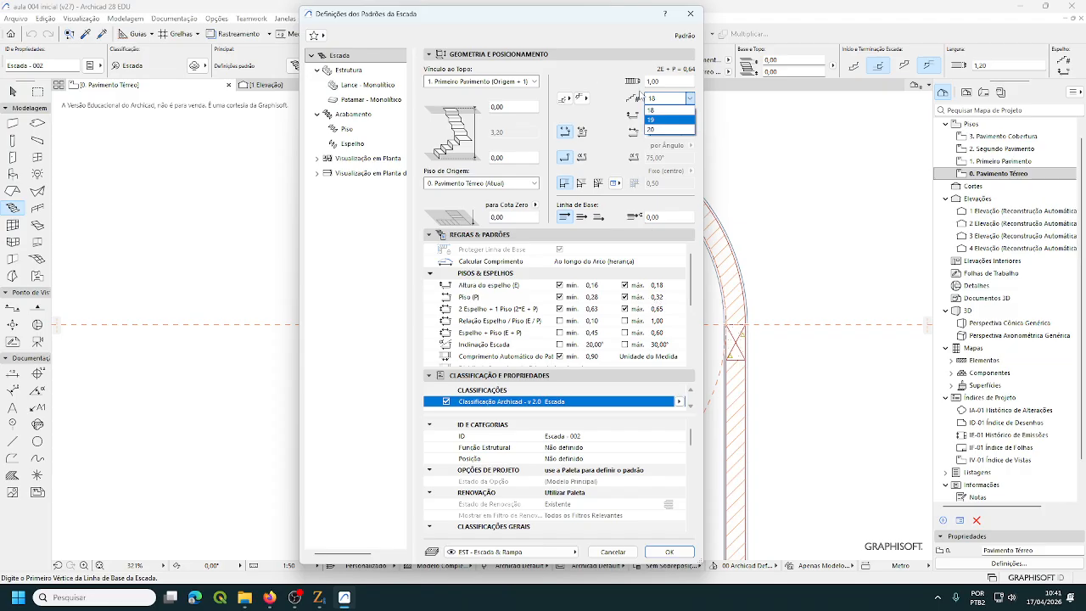
click(659, 111)
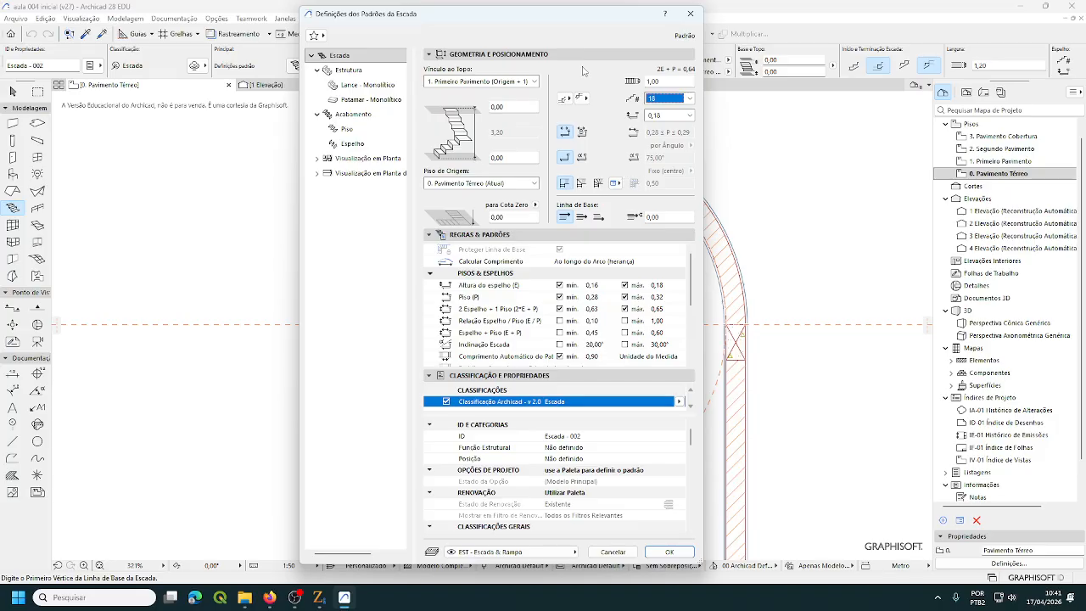
drag(574, 9, 941, 21)
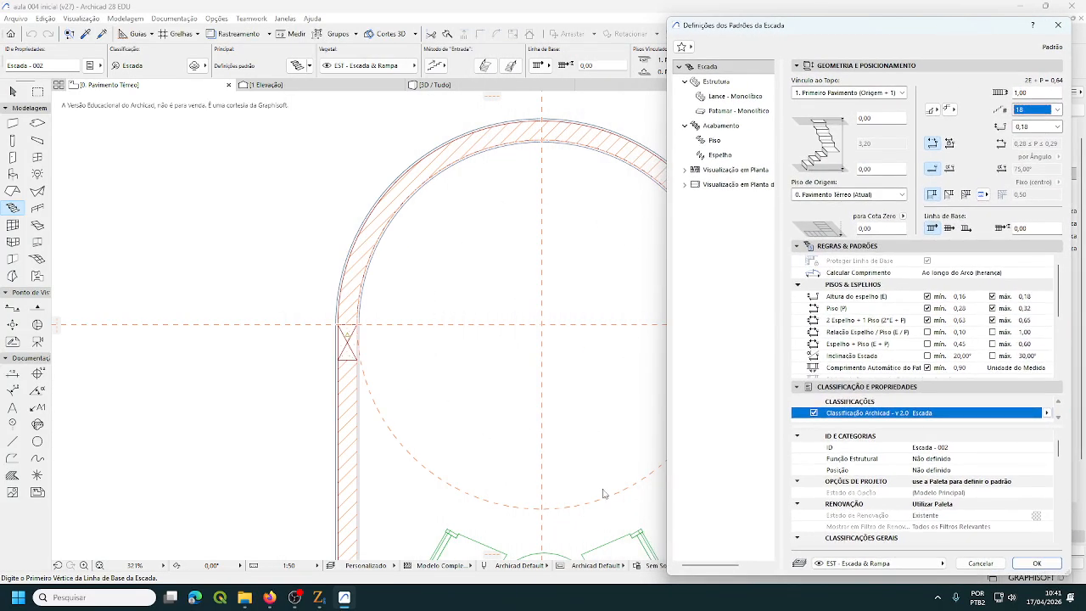
drag(942, 28, 580, 23)
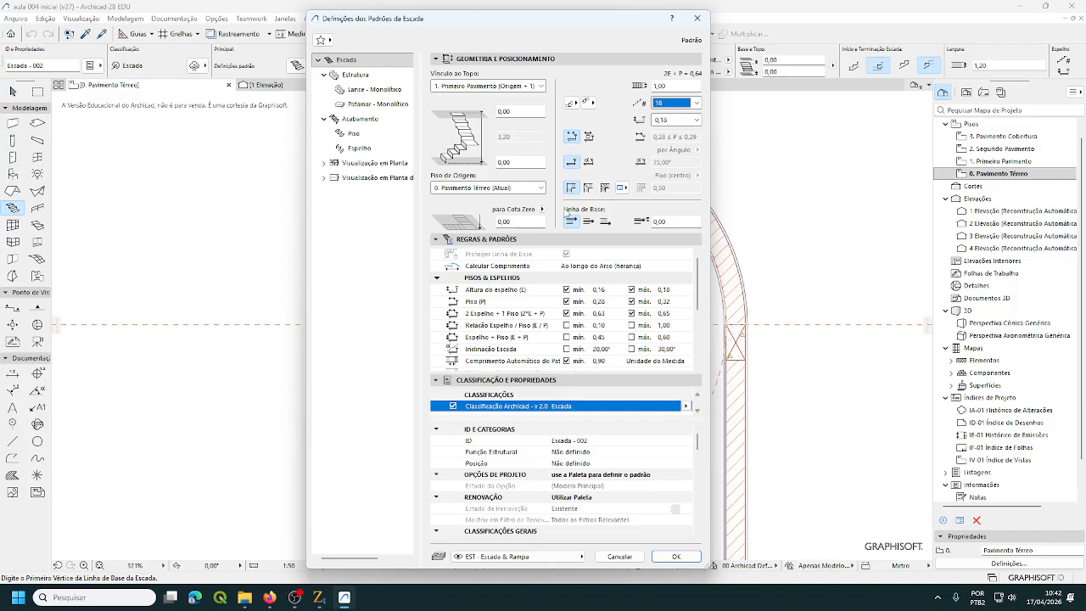
click(676, 557)
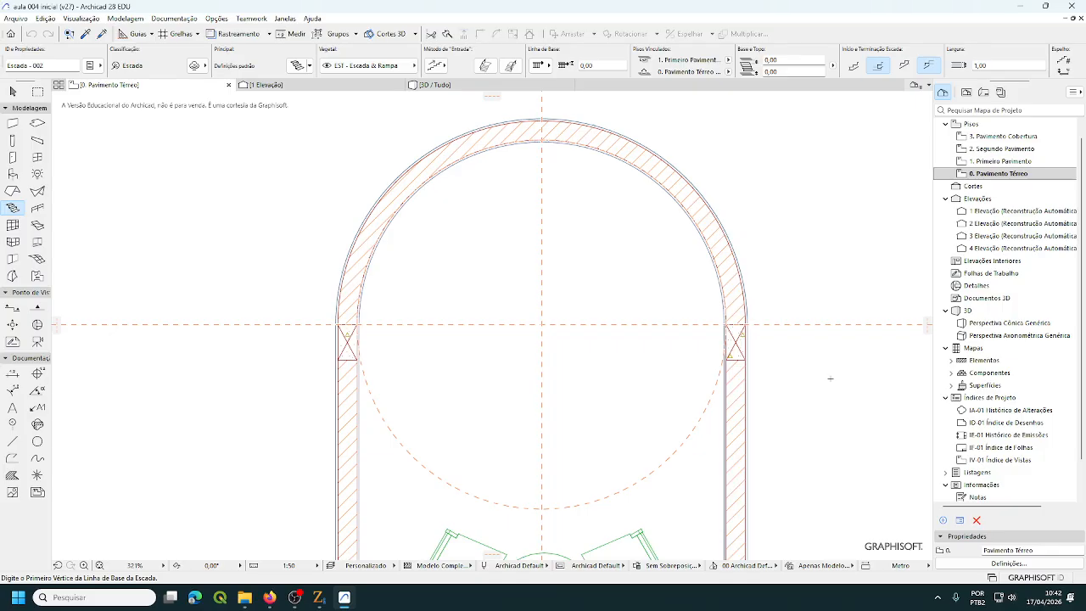
Step: Enable automatic railings on both sides of the stair, then review the default stair settings and accept them
click(484, 66)
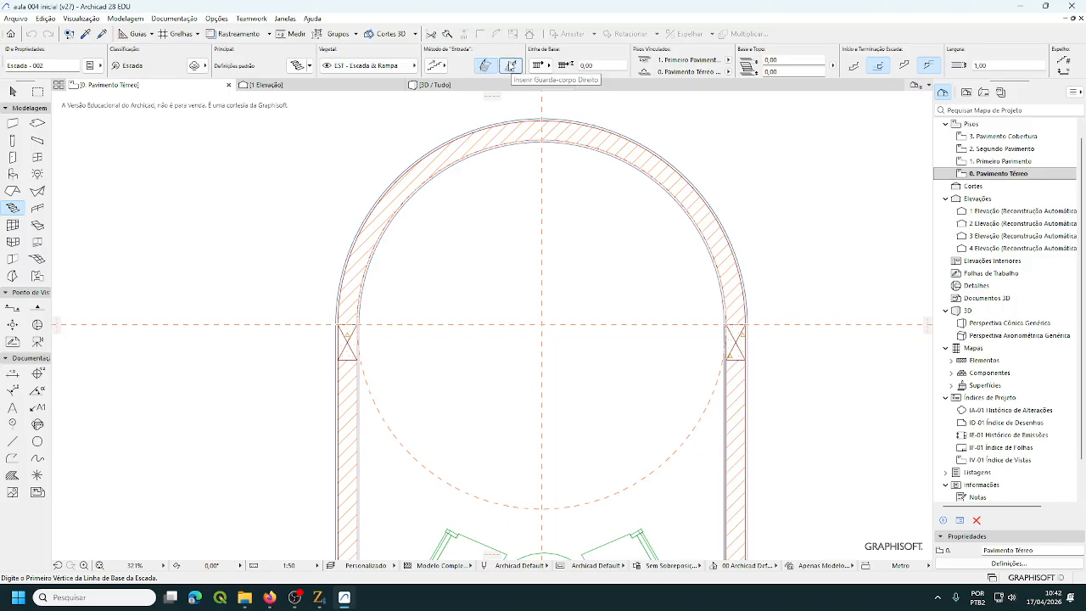
click(510, 67)
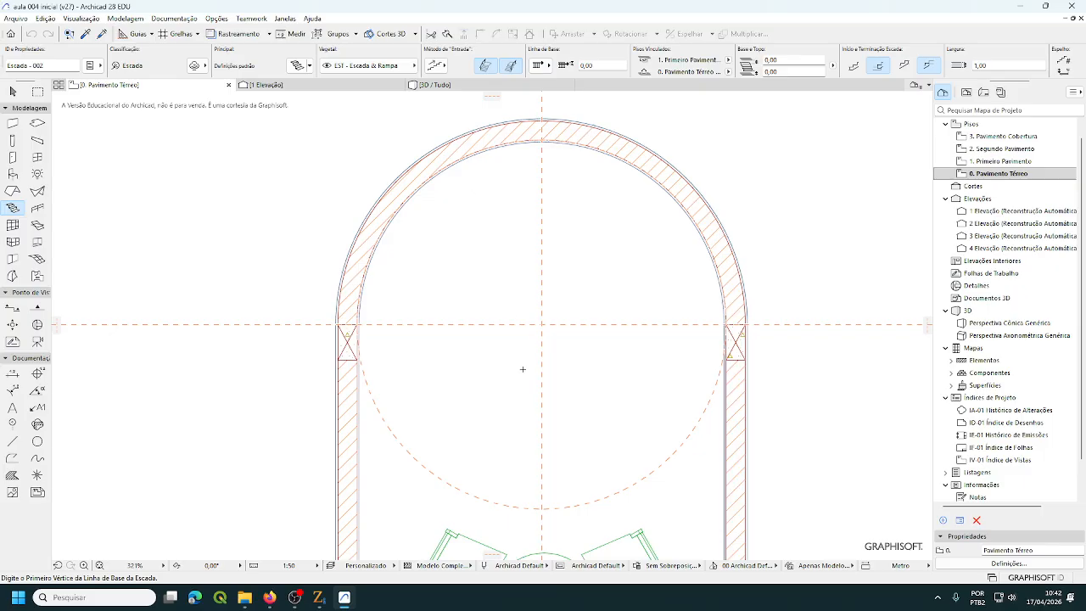
scroll(521, 367, down, 4)
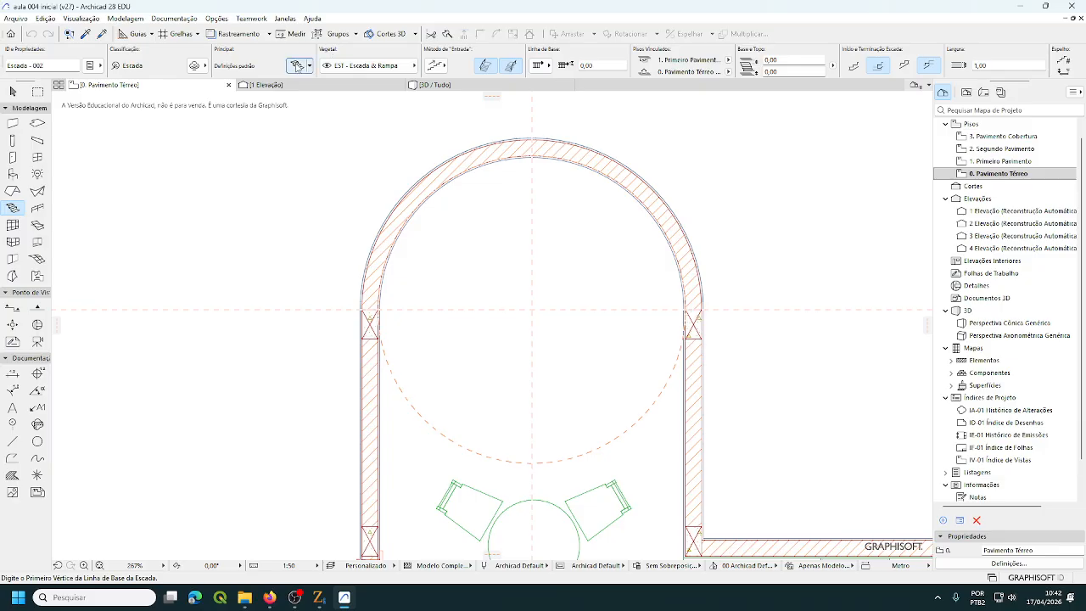
key(ctrl+t)
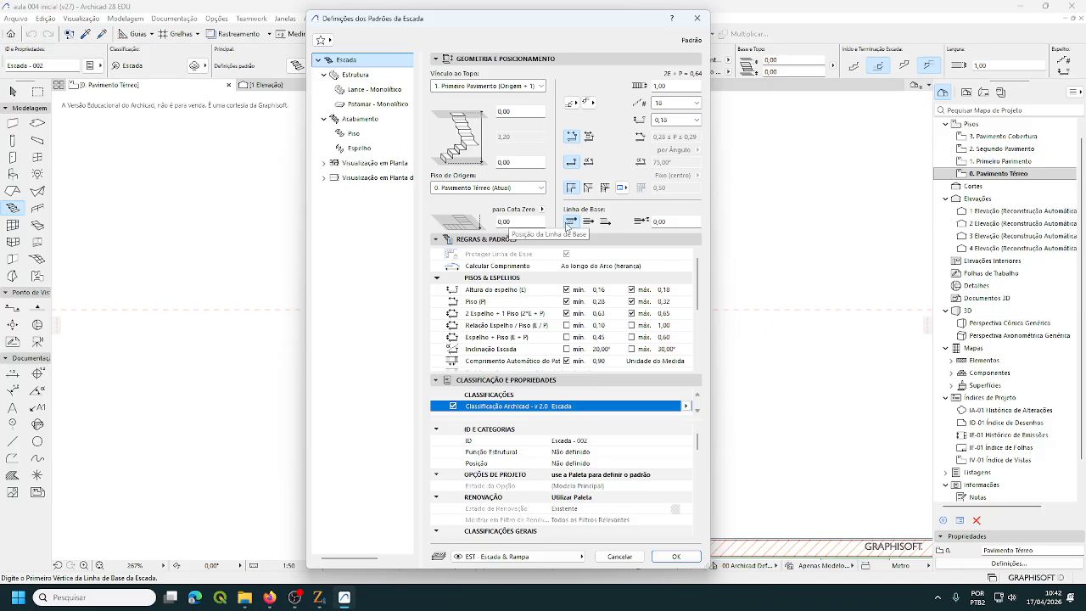
click(677, 556)
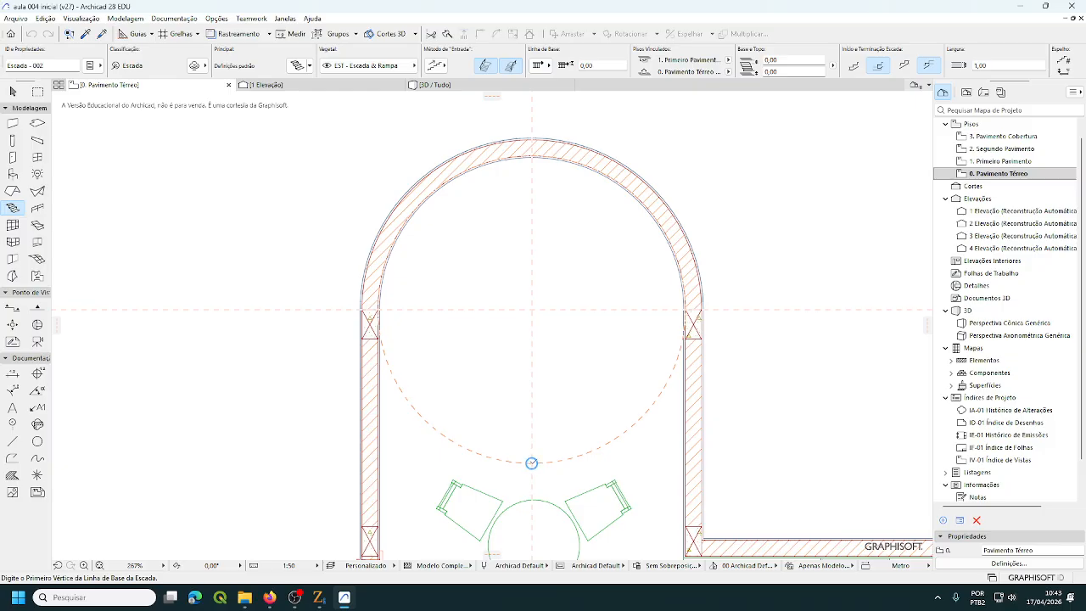
Step: Draw the 18-riser spiral stair as a centre-point arc from the circular guide's lowest point, centred on the guide crossing, and show it in 3D
click(531, 462)
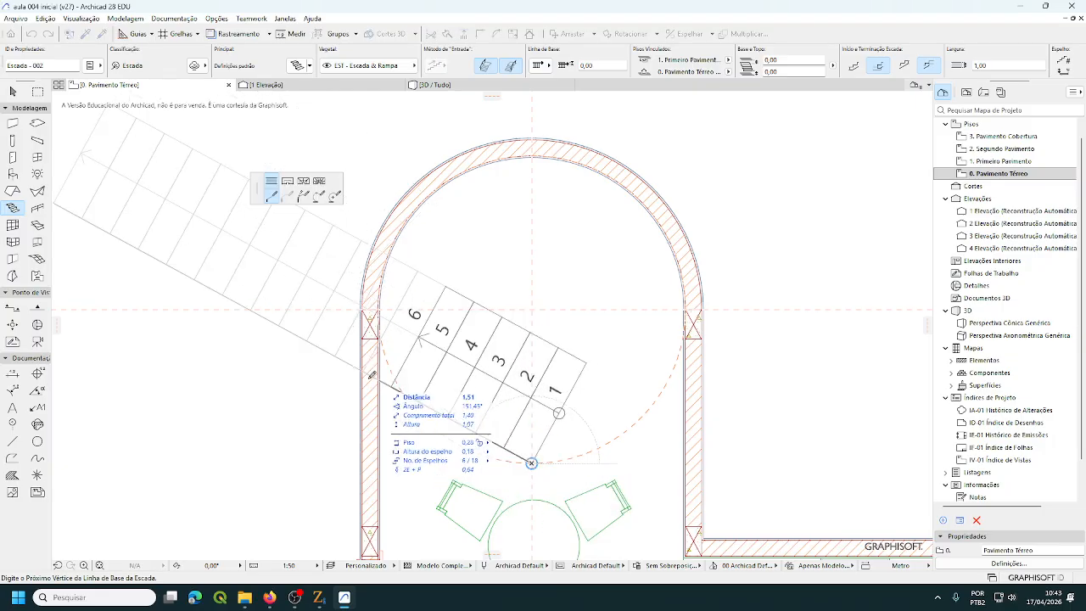
scroll(431, 420, down, 2)
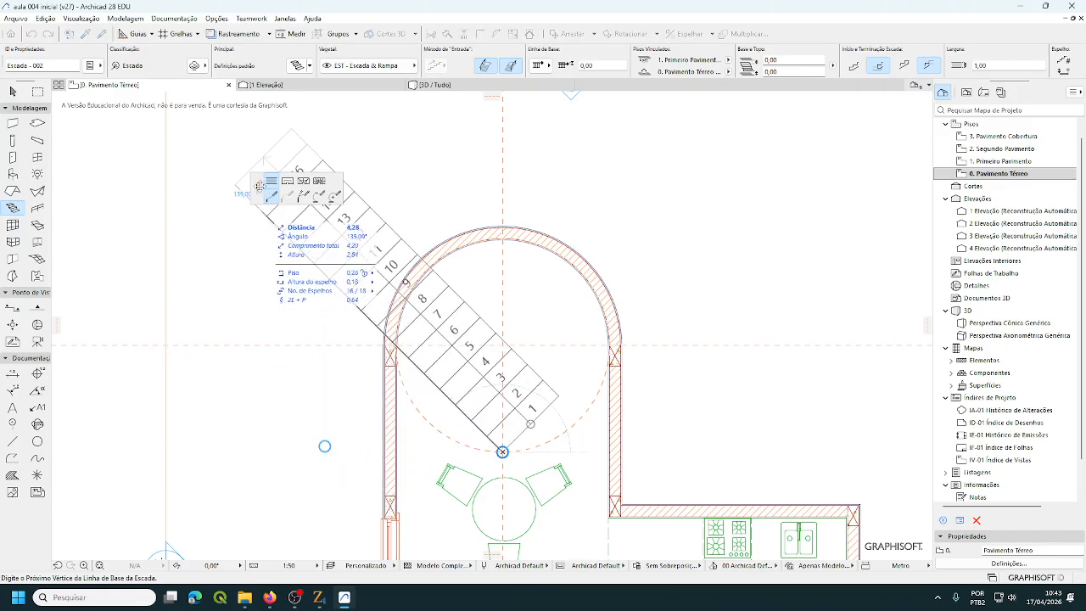
drag(259, 185, 138, 256)
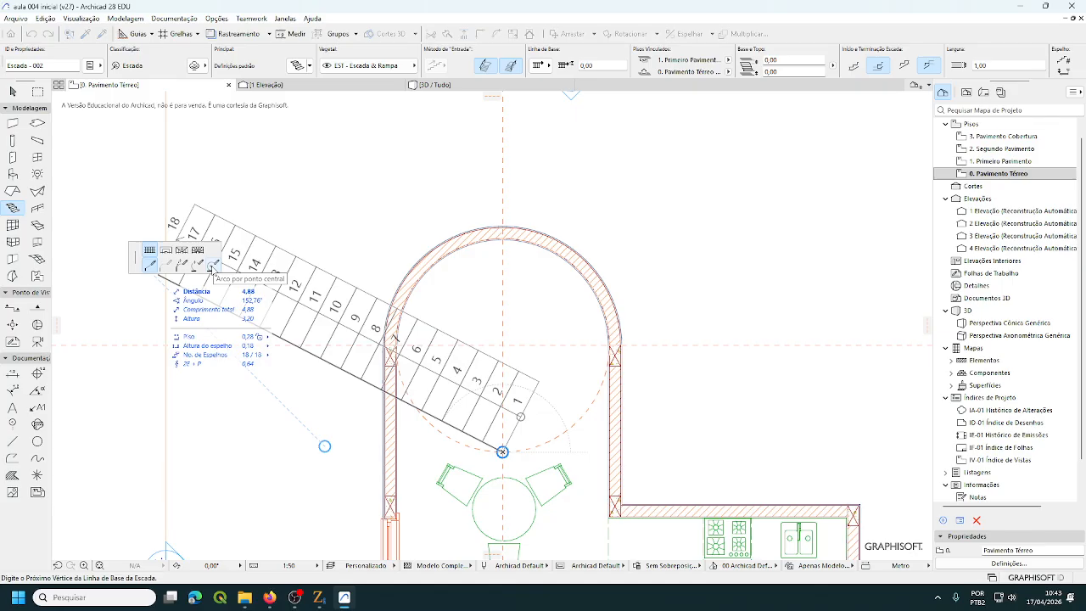
click(212, 265)
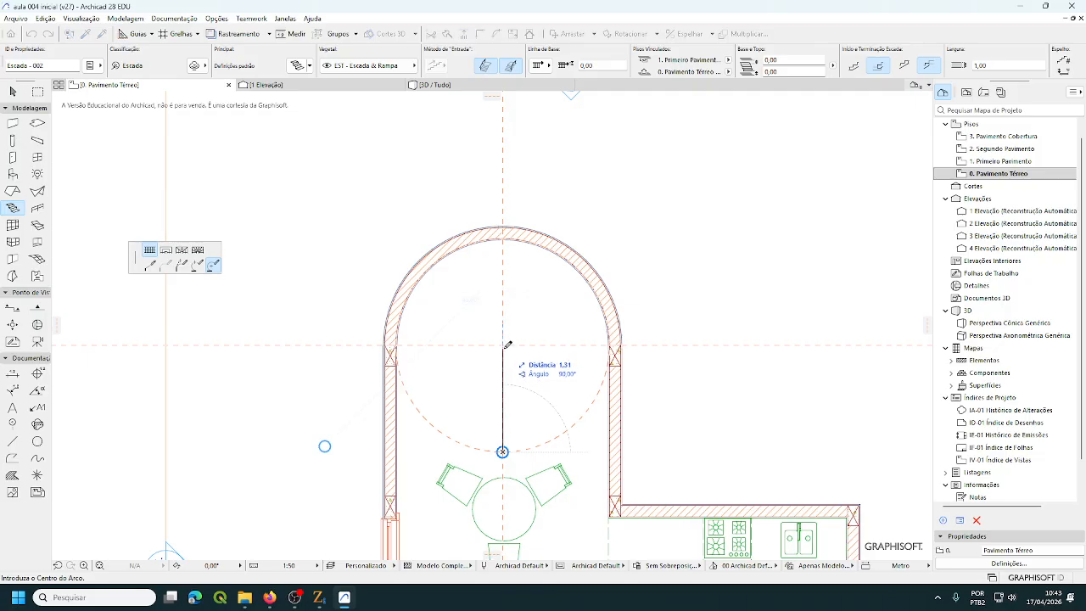
click(504, 343)
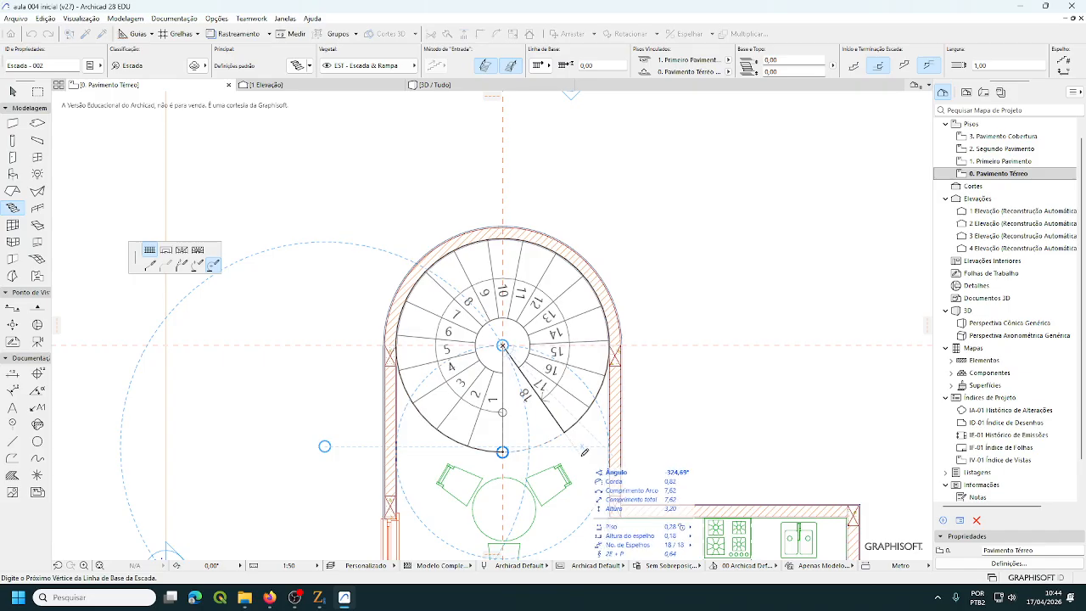
double_click(584, 452)
scroll(437, 425, up, 2)
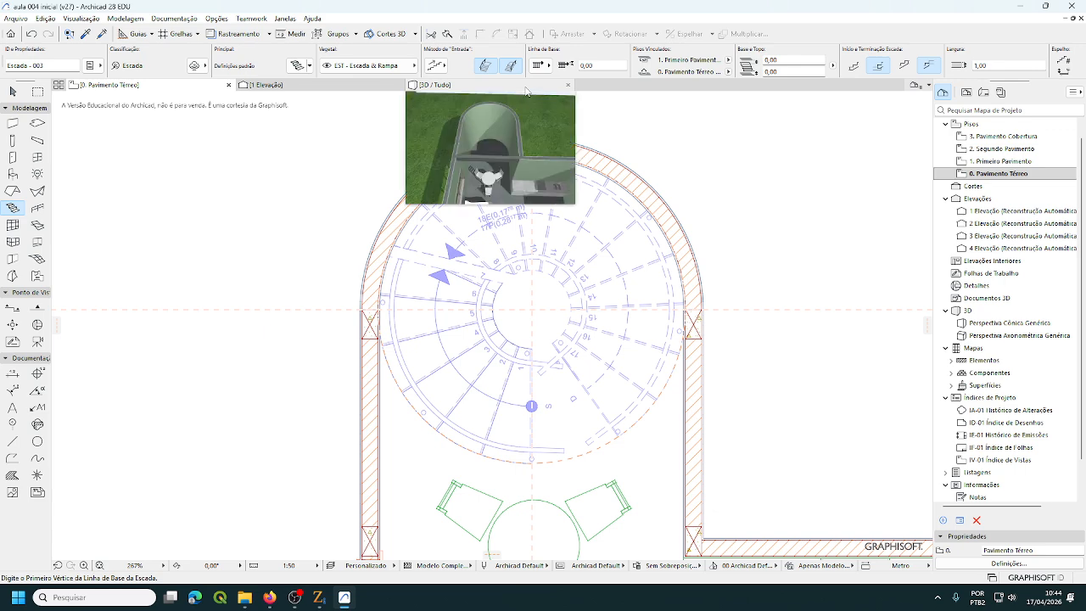
click(435, 84)
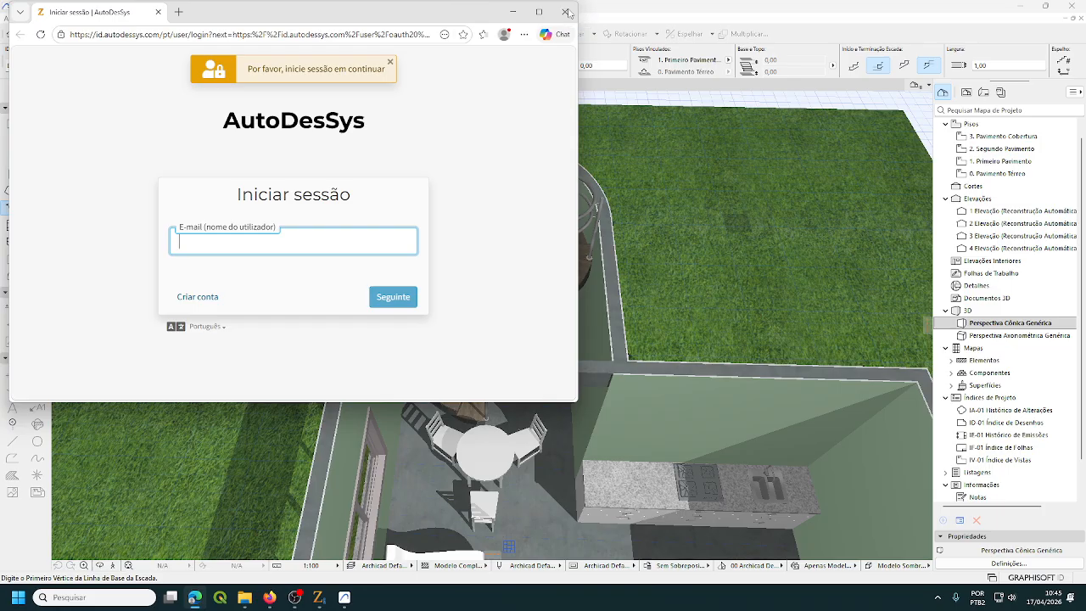
Step: Close the AutoDesSys sign-in window, then switch to formZ and force that program to close
click(567, 12)
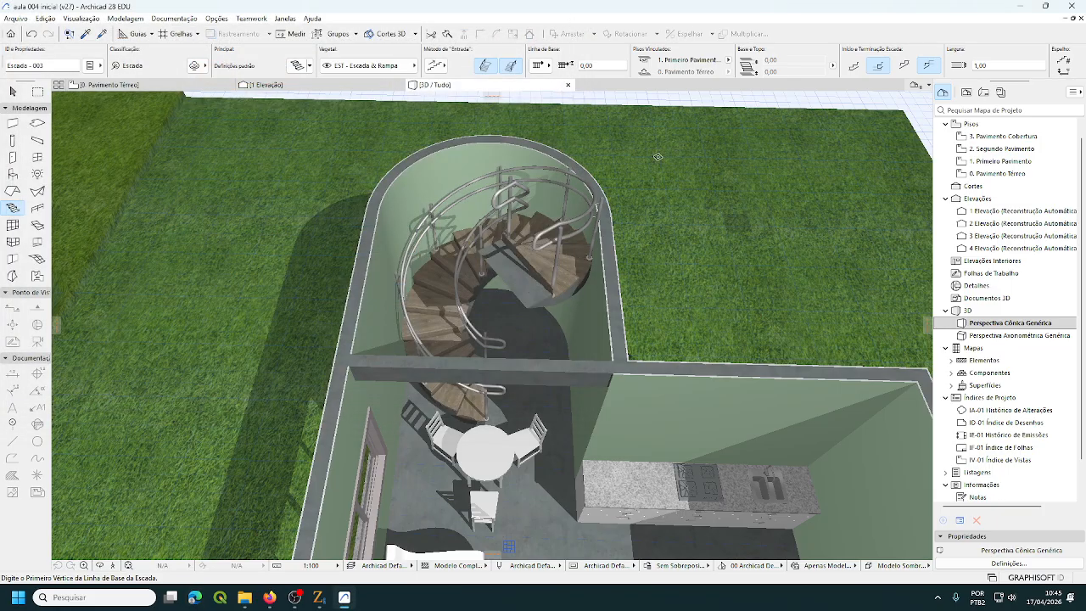
click(319, 597)
click(1076, 6)
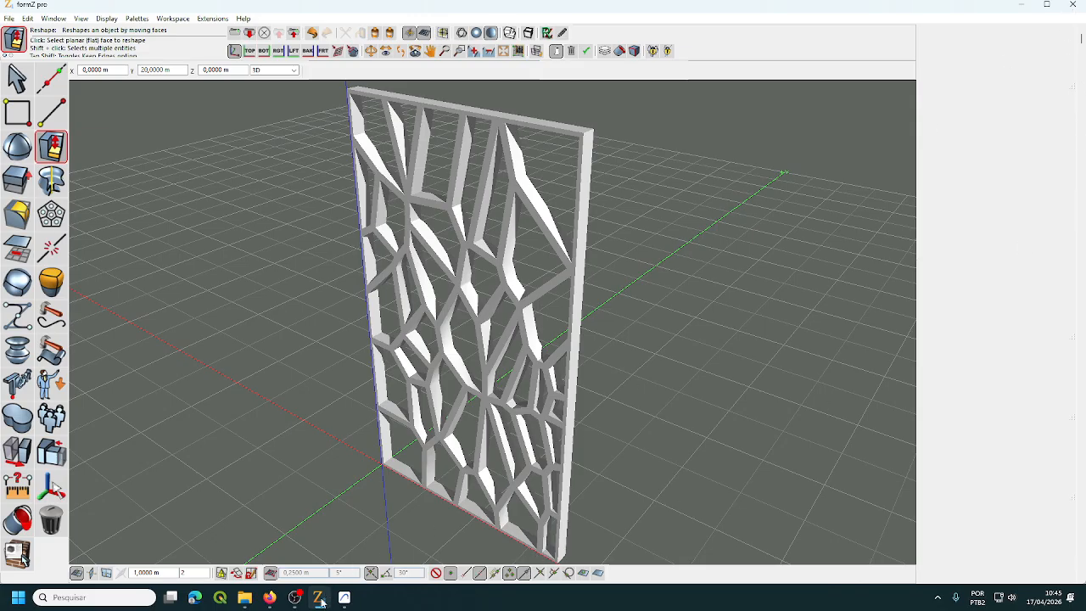
mouse_move(340, 600)
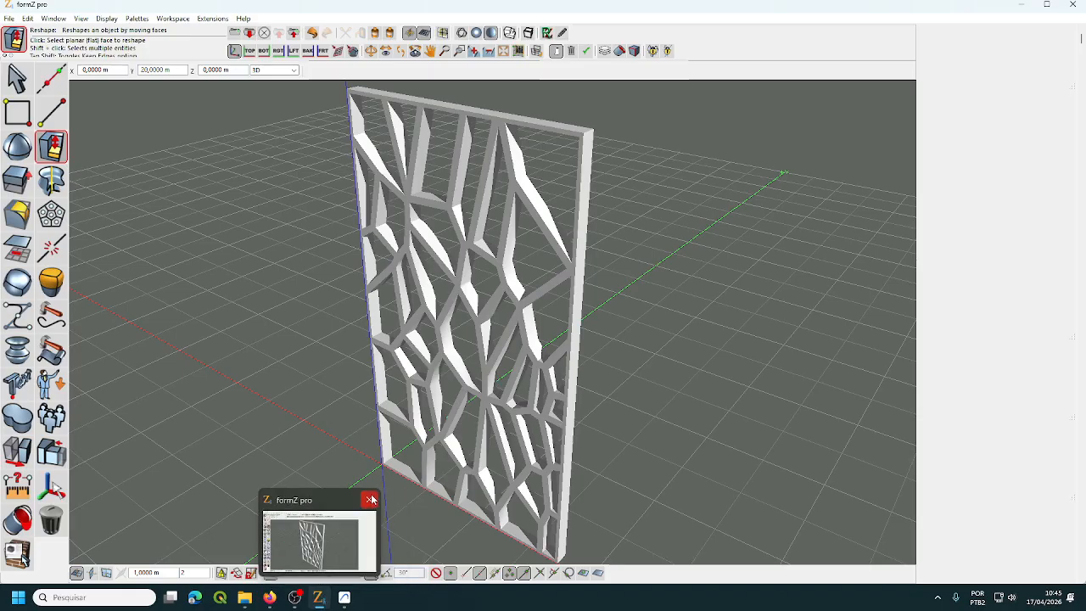
click(362, 530)
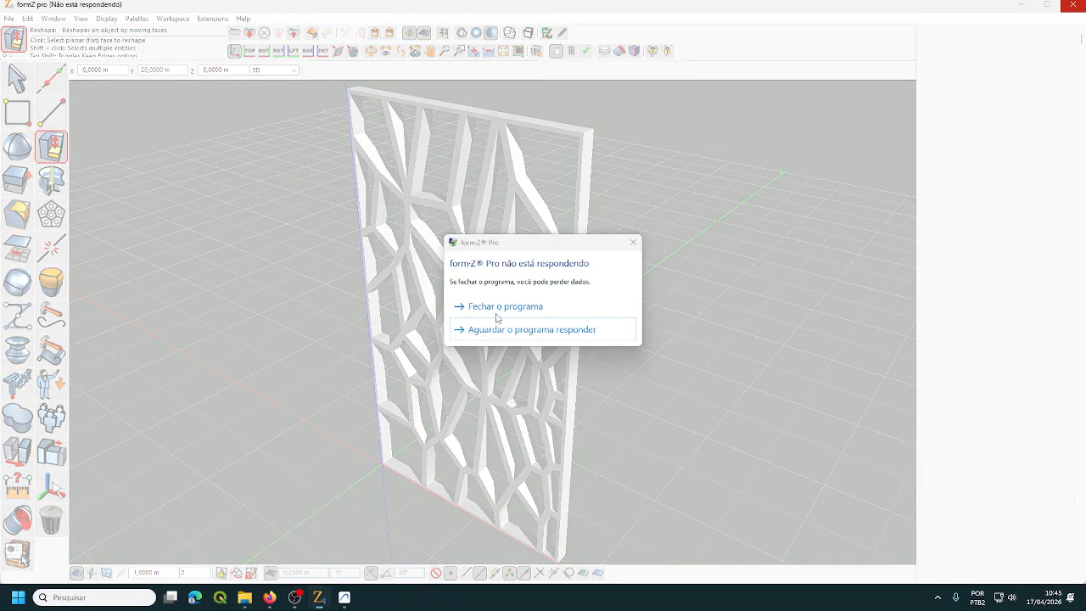
click(502, 307)
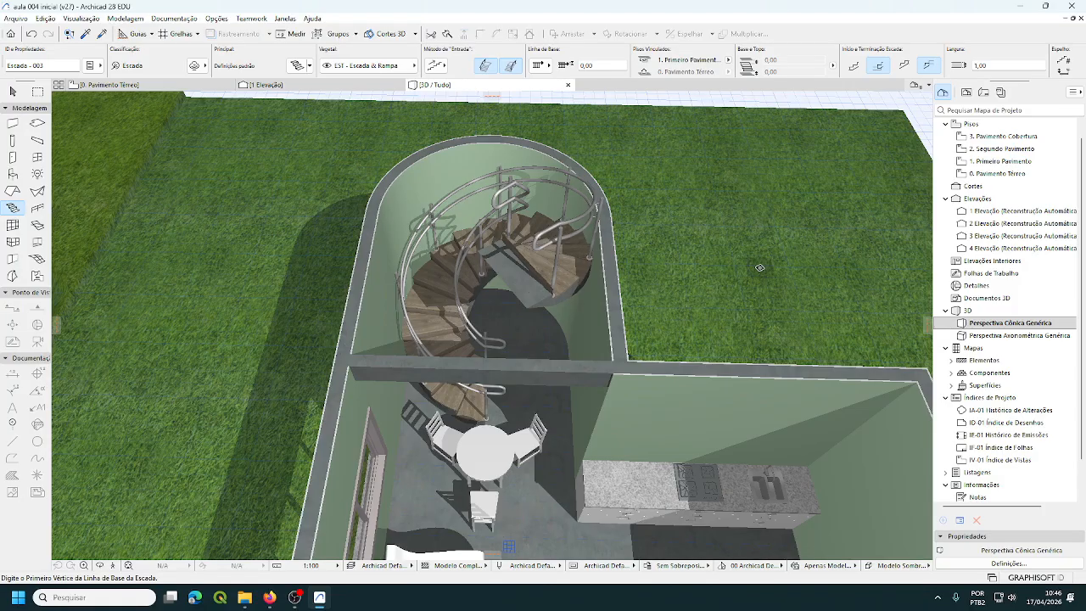
Step: Check how the spiral stair is represented on the Primeiro Pavimento plan, then return to the Pavimento Térreo plan
click(185, 87)
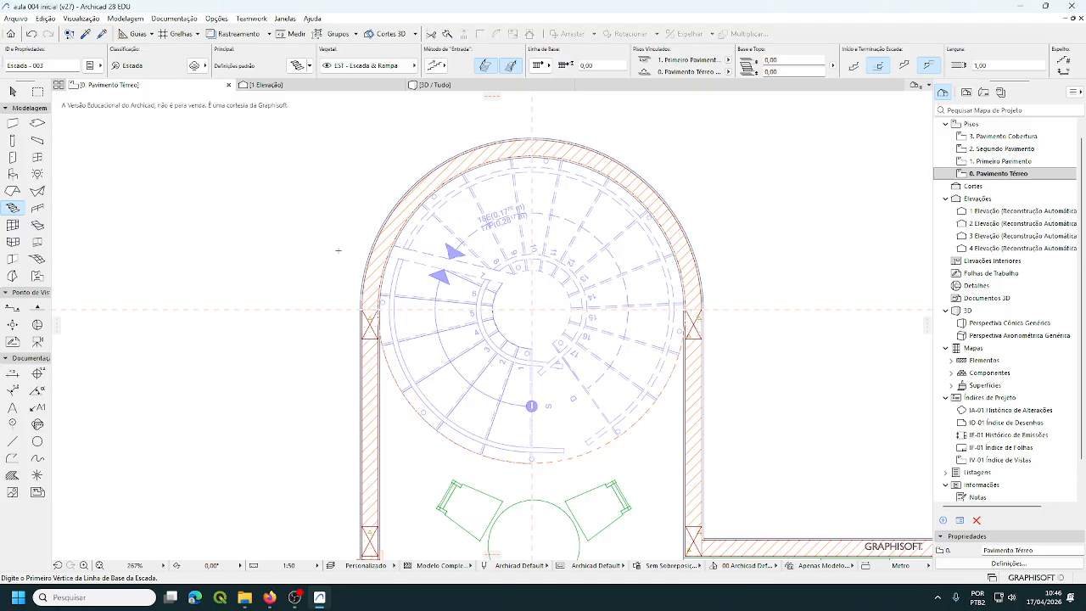
double_click(1026, 162)
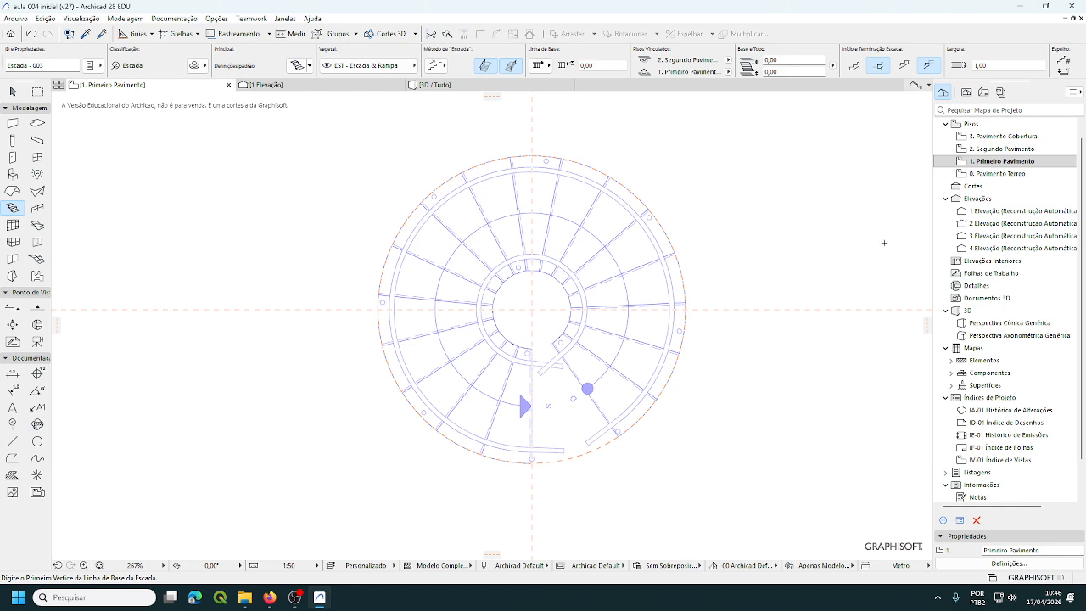
double_click(998, 173)
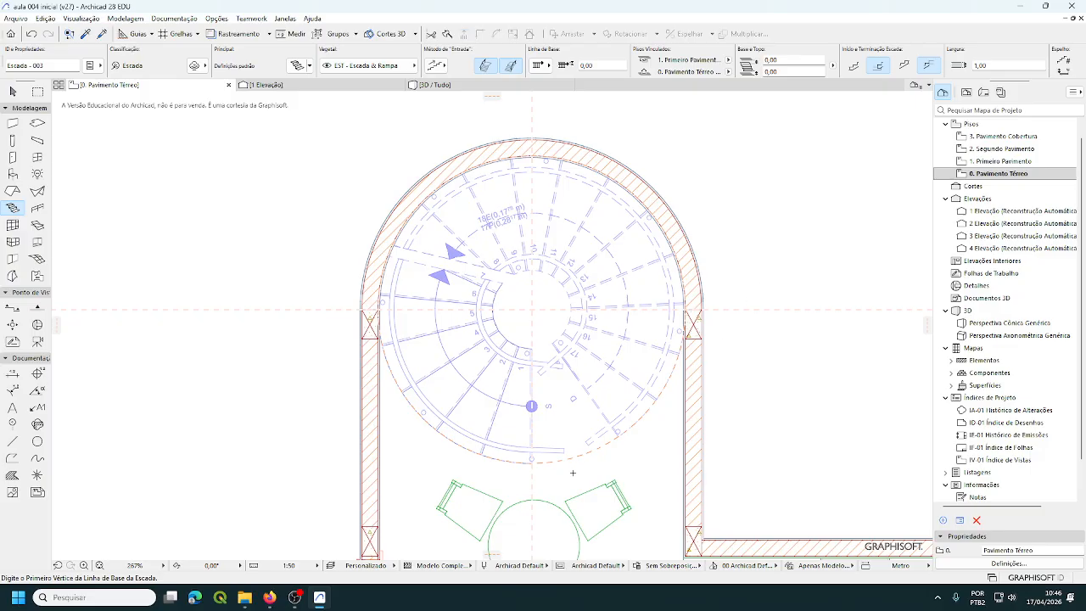
Step: Switch to Firefox to study the slab cut-out diagram recorte_laje_escada.png, then return to the floor plan in Archicad
mouse_move(274, 598)
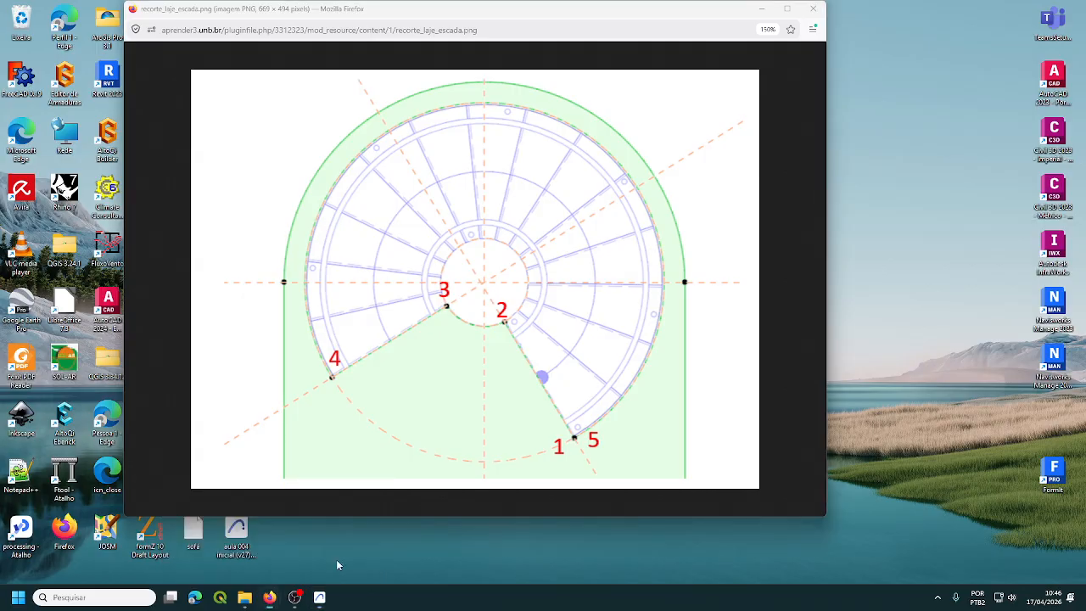
click(336, 559)
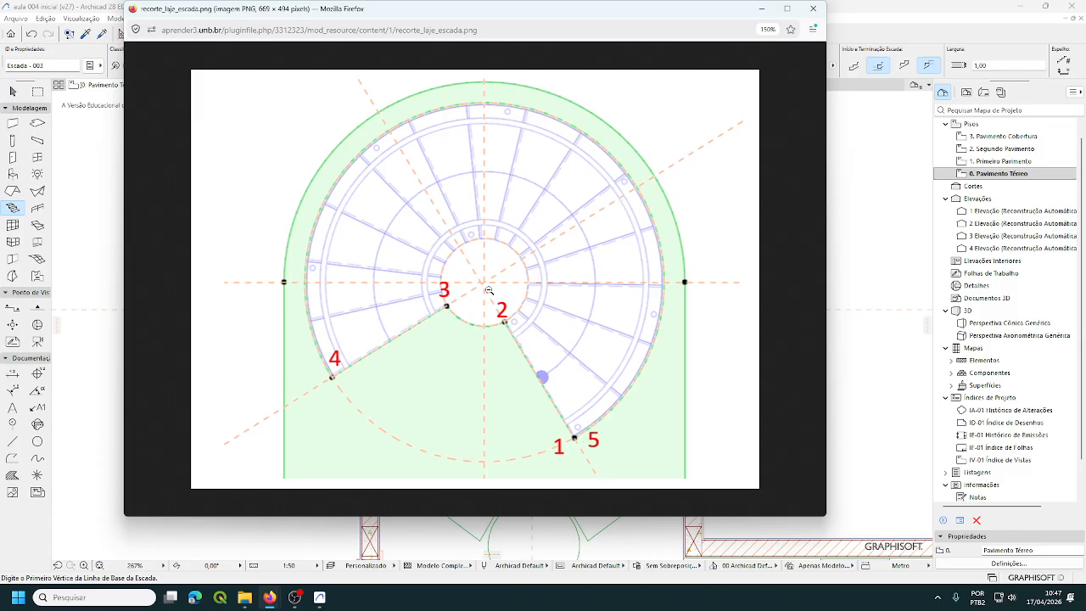
click(927, 13)
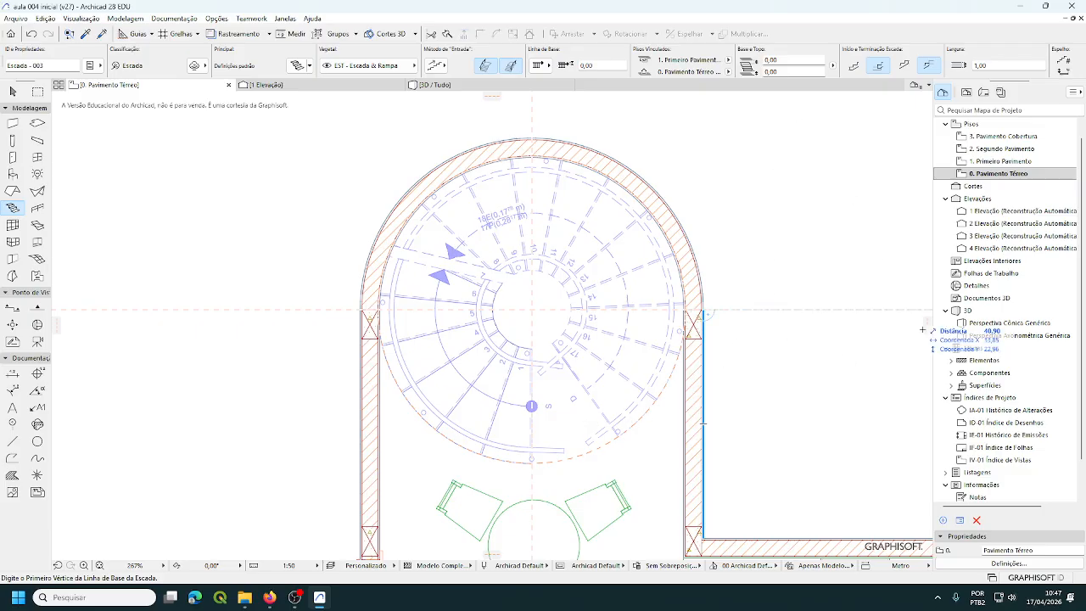
Step: Place guide lines along the stair's upper end and along the edge between steps 3 and 4, consulting recorte_laje_escada.png
drag(927, 333, 592, 400)
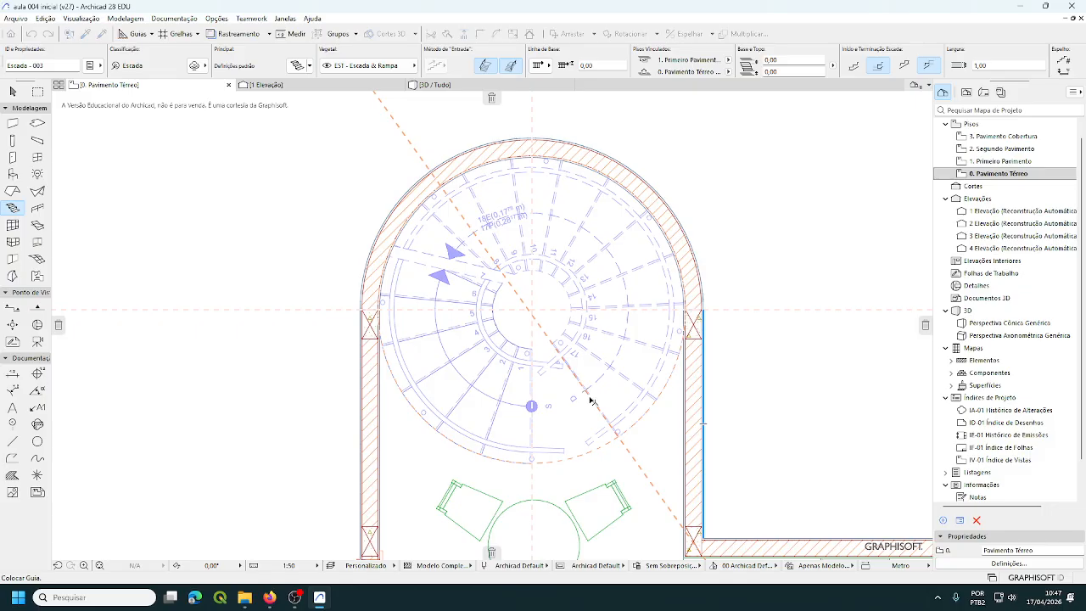
drag(591, 400, 592, 401)
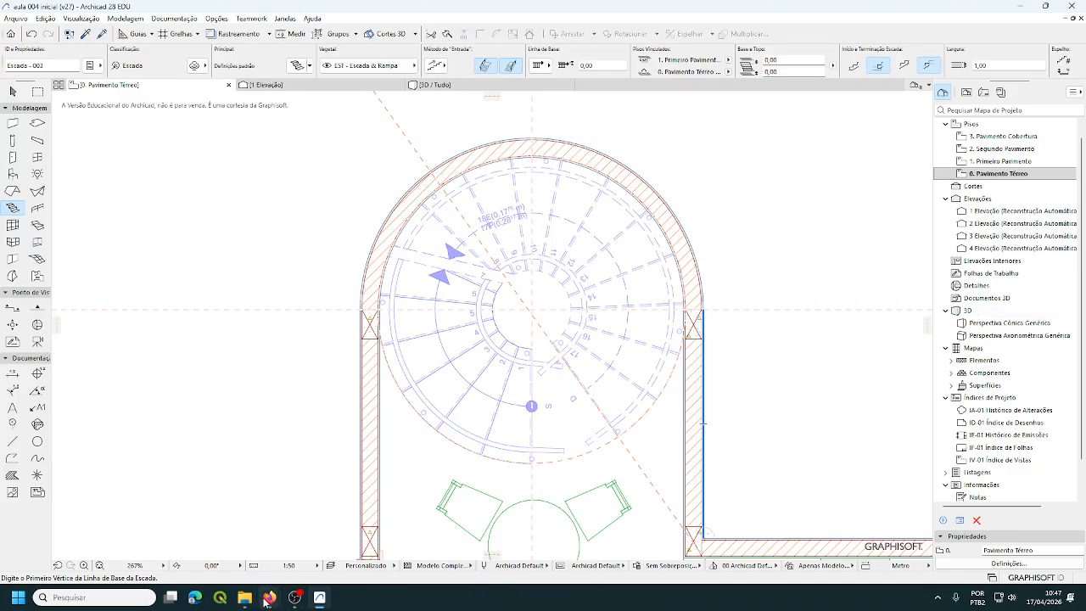
mouse_move(269, 597)
click(332, 538)
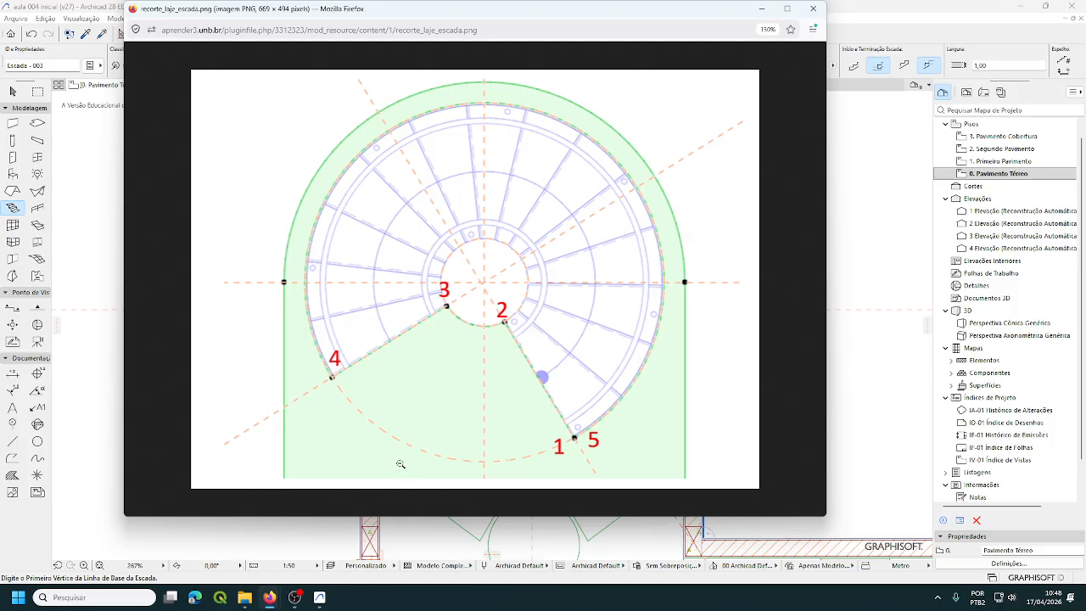
click(760, 10)
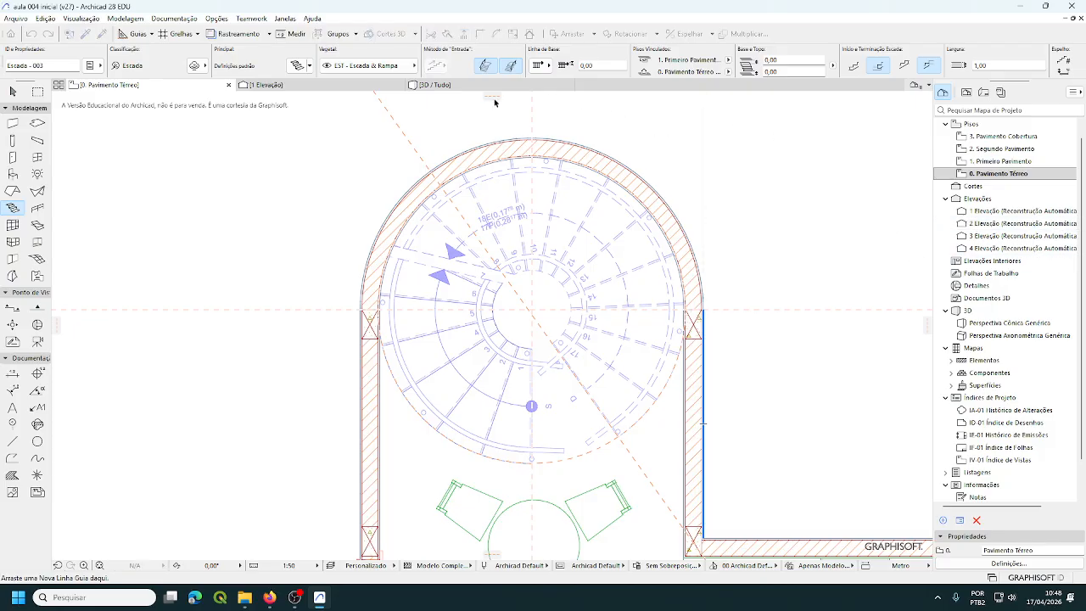
drag(495, 99, 478, 350)
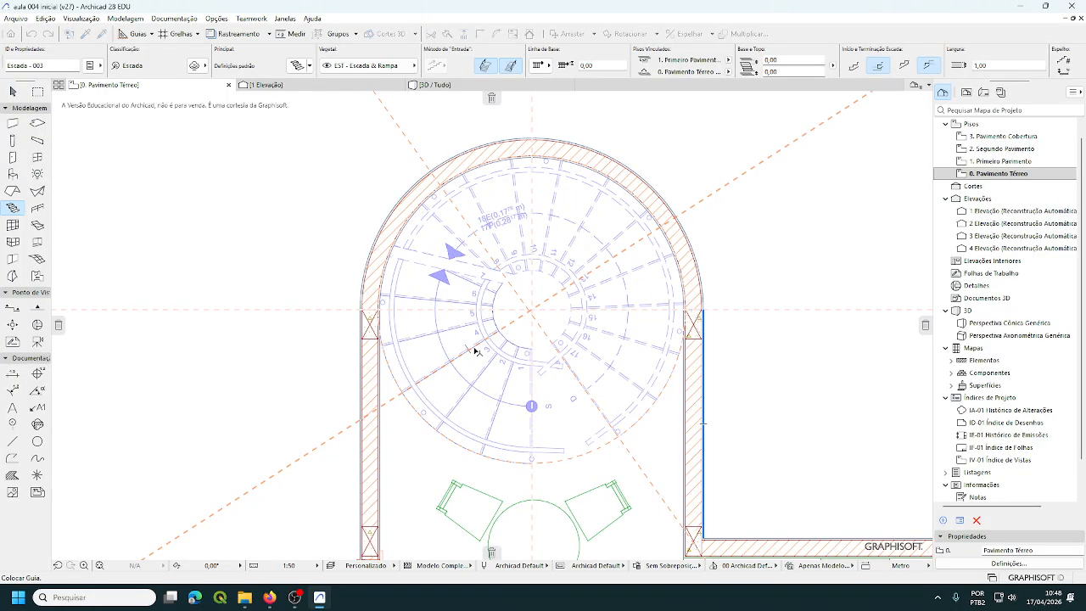
drag(476, 350, 473, 347)
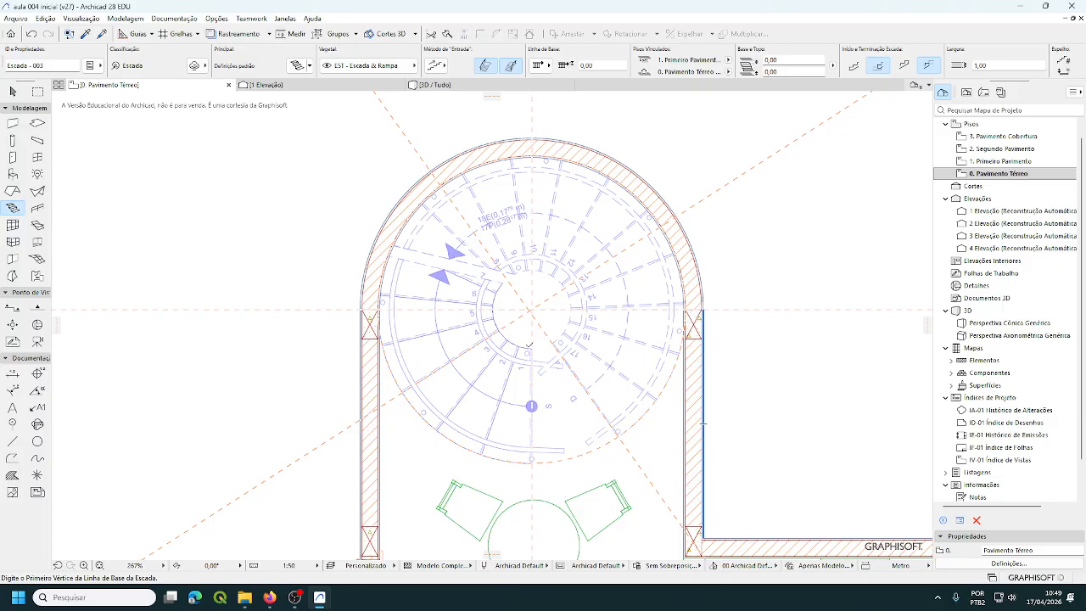
drag(926, 324, 560, 282)
right_click(557, 122)
click(606, 140)
scroll(527, 294, up, 2)
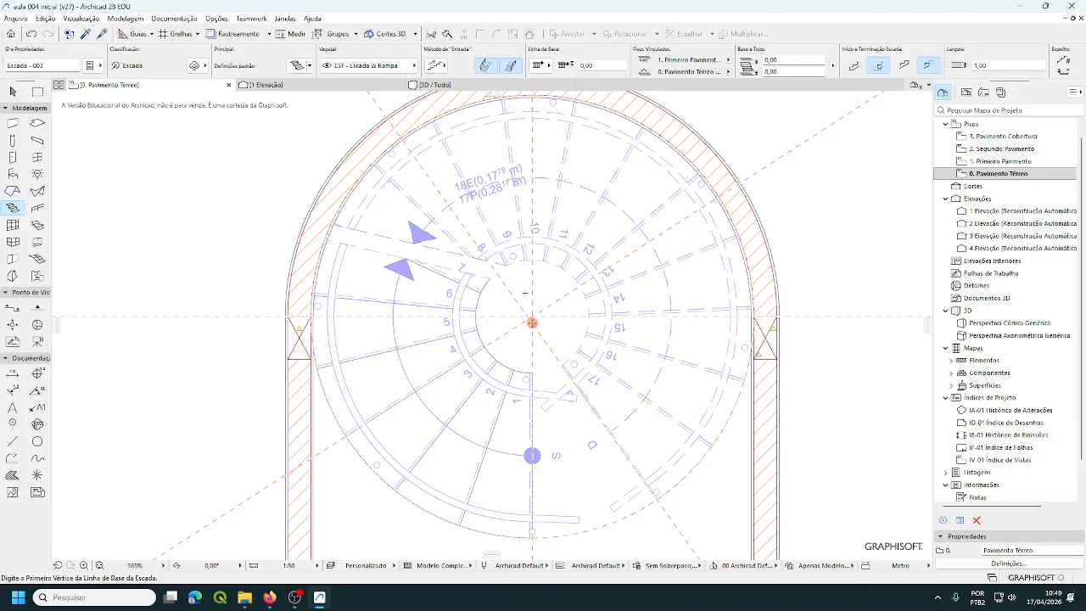
scroll(507, 294, up, 6)
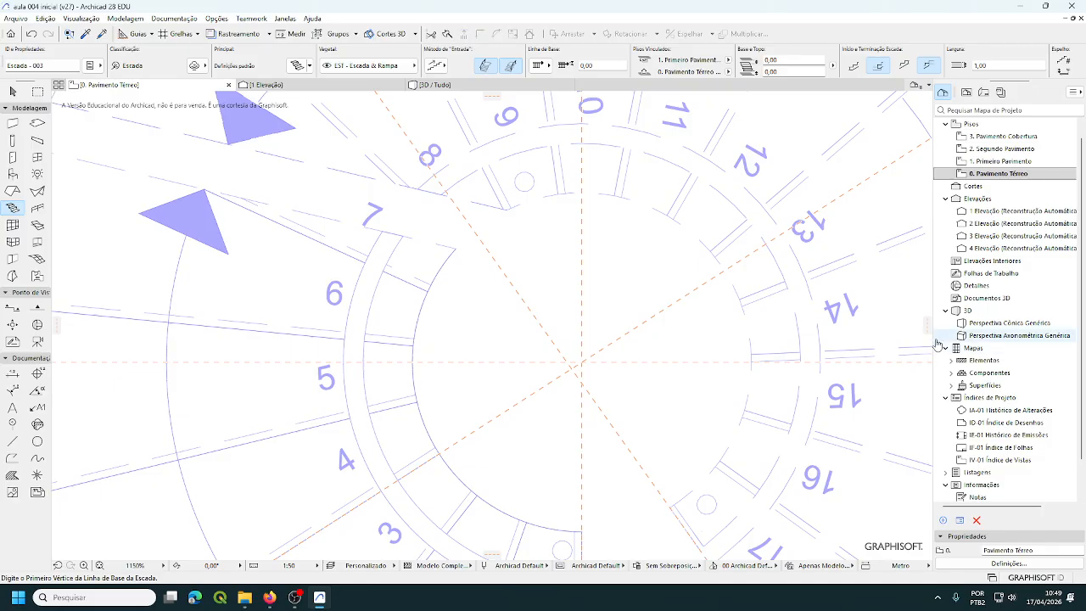
drag(927, 329, 748, 320)
scroll(789, 323, down, 6)
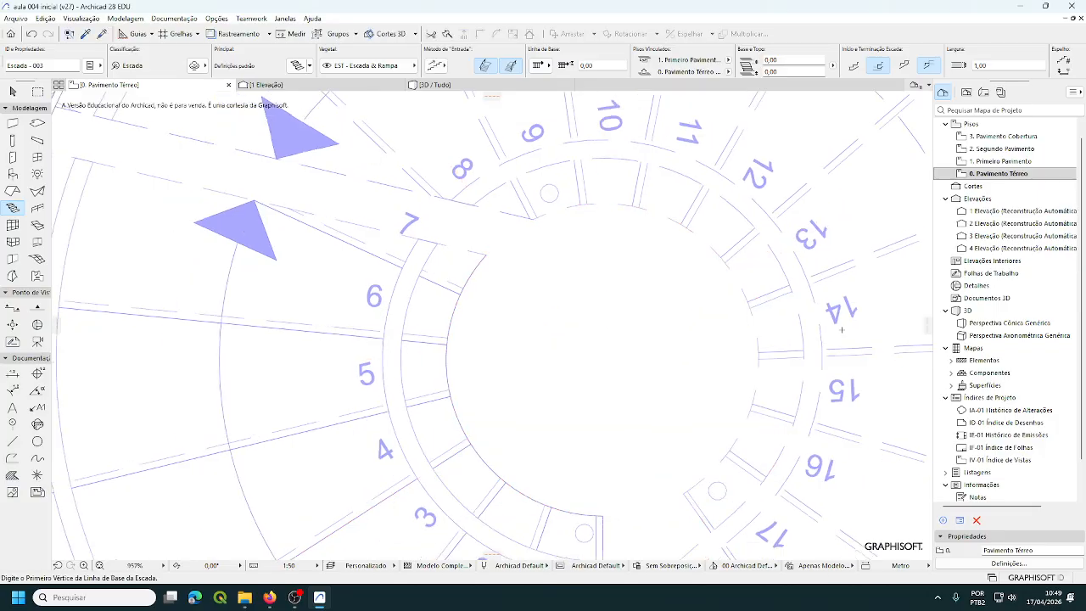
scroll(829, 325, down, 4)
middle_drag(798, 318, 533, 308)
scroll(545, 292, up, 1)
scroll(545, 293, up, 1)
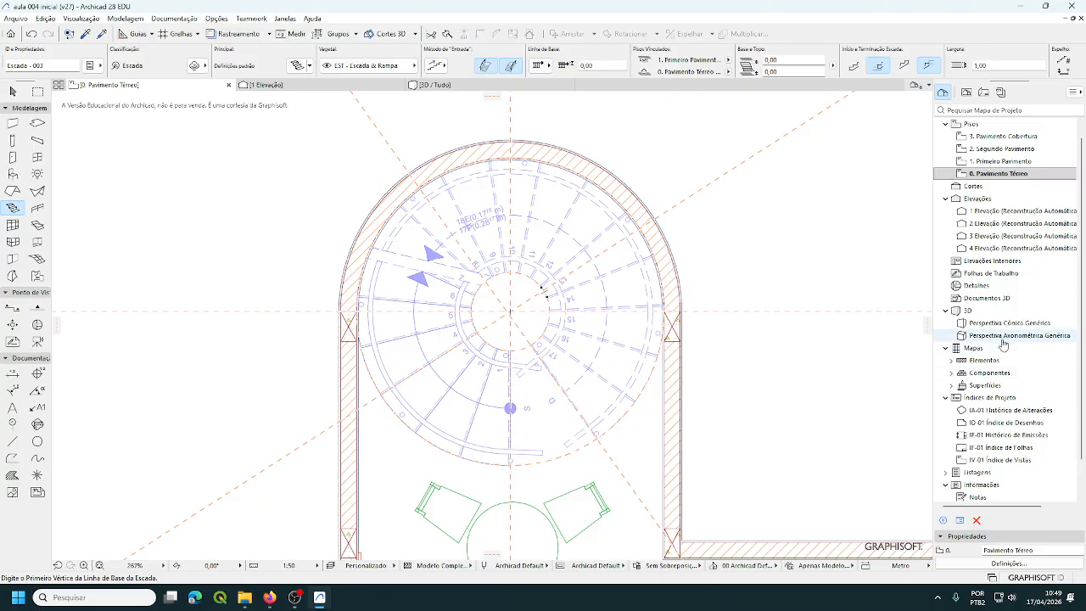
Step: Open the 3D perspective view and select the ground-floor slab at the building corner beside the entrance door
click(496, 91)
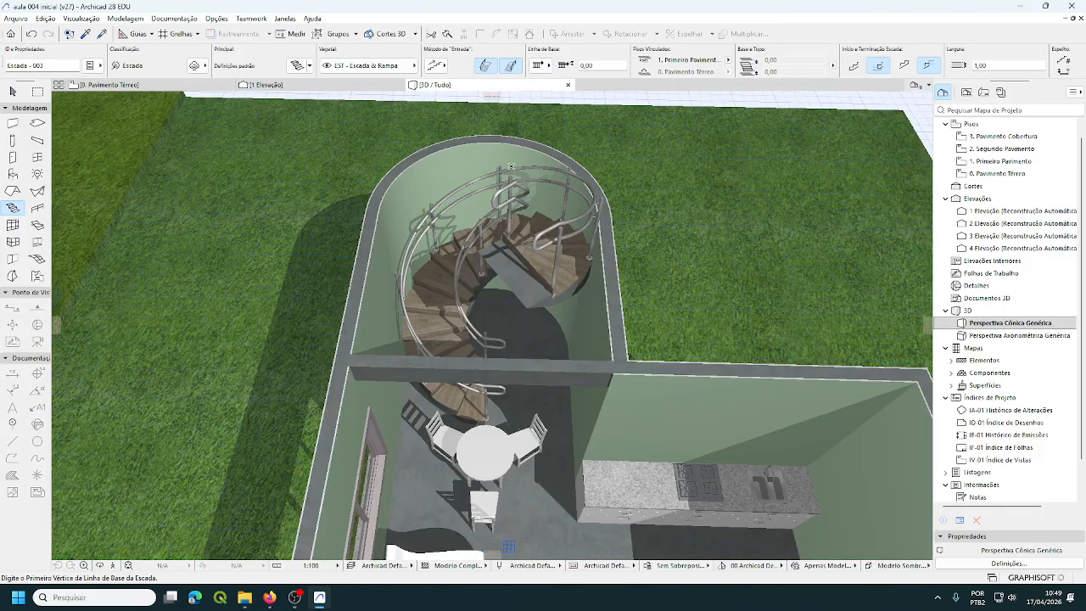
scroll(508, 173, down, 8)
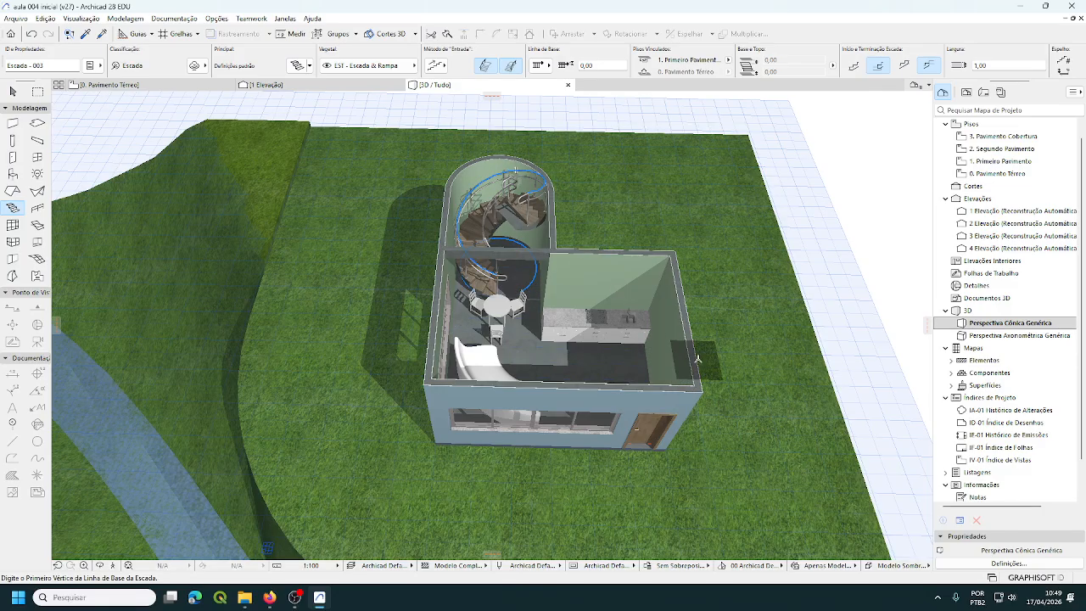
shift+middle_drag(662, 353, 544, 346)
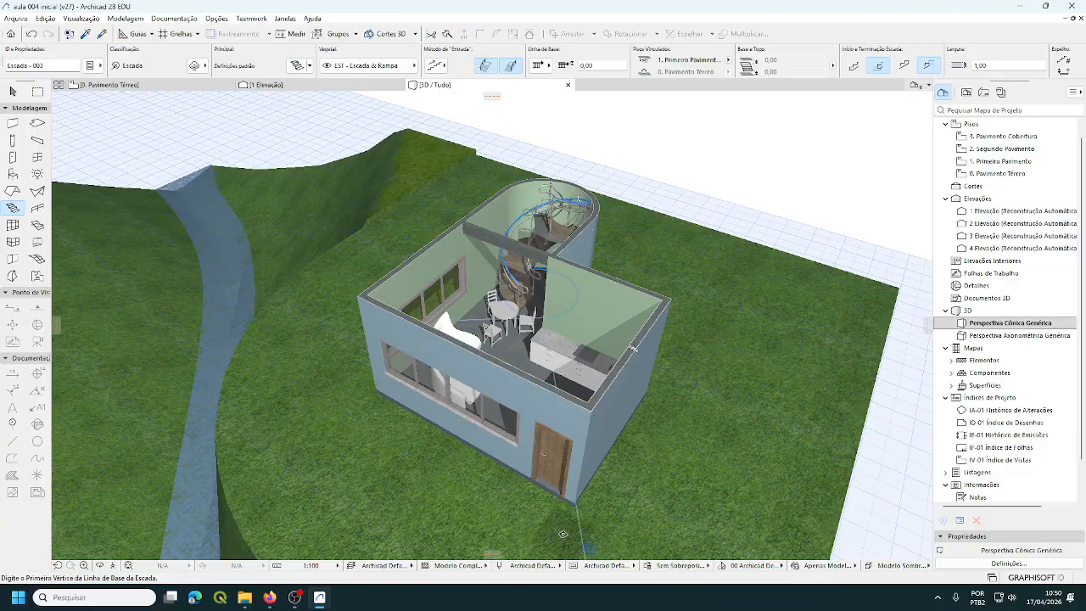
scroll(585, 520, up, 4)
scroll(585, 520, up, 2)
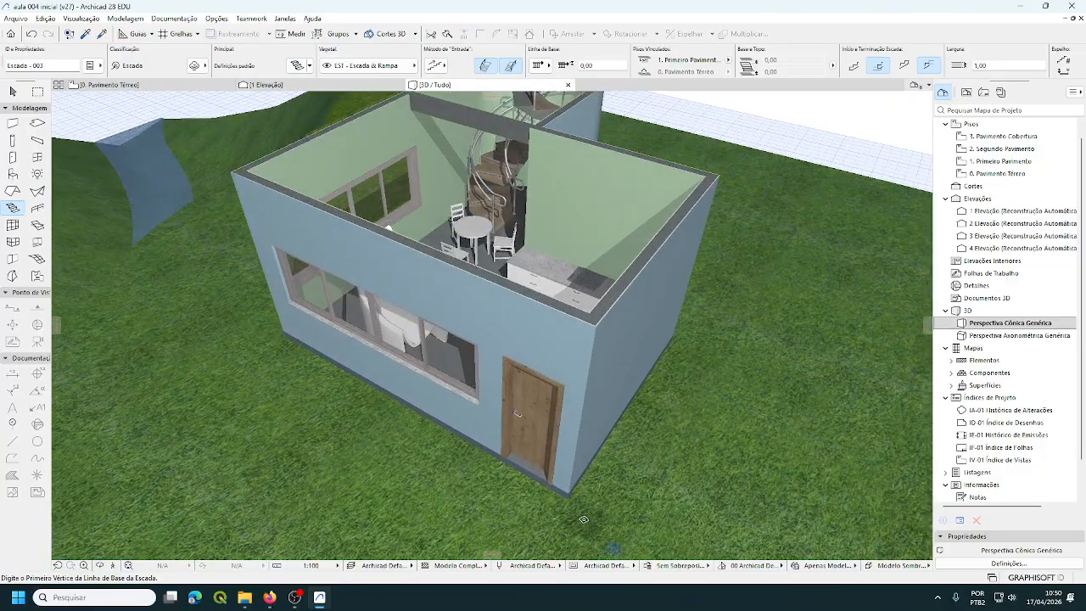
scroll(579, 517, up, 5)
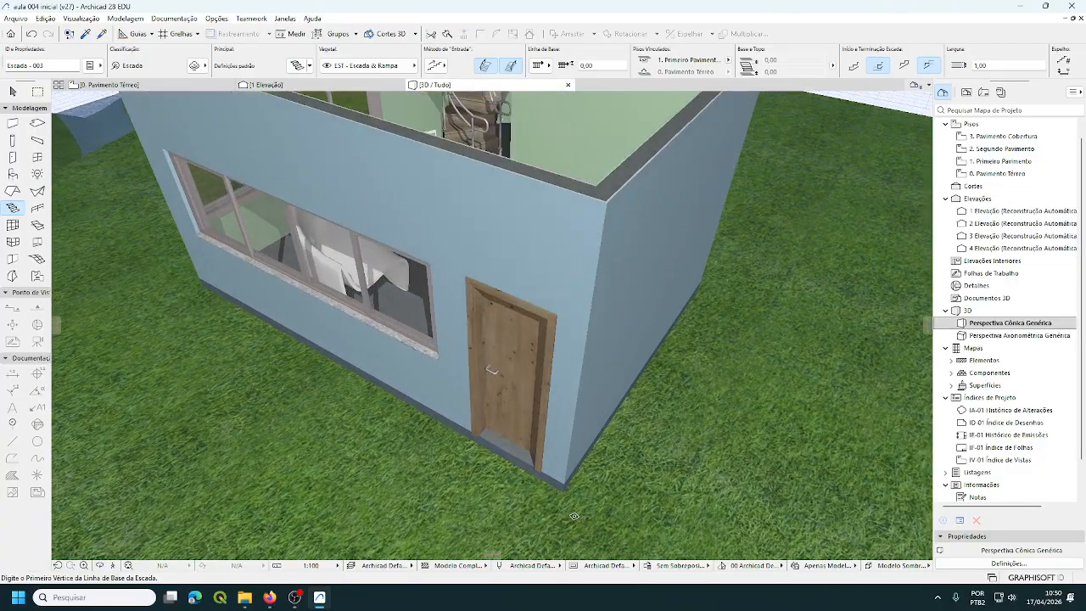
scroll(570, 516, up, 4)
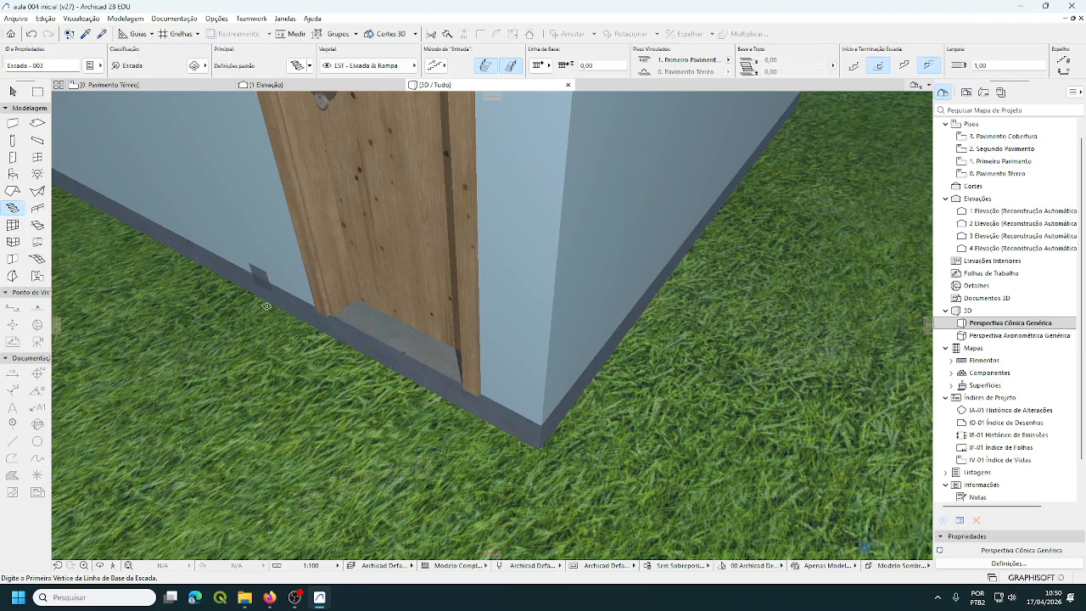
shift+click(514, 439)
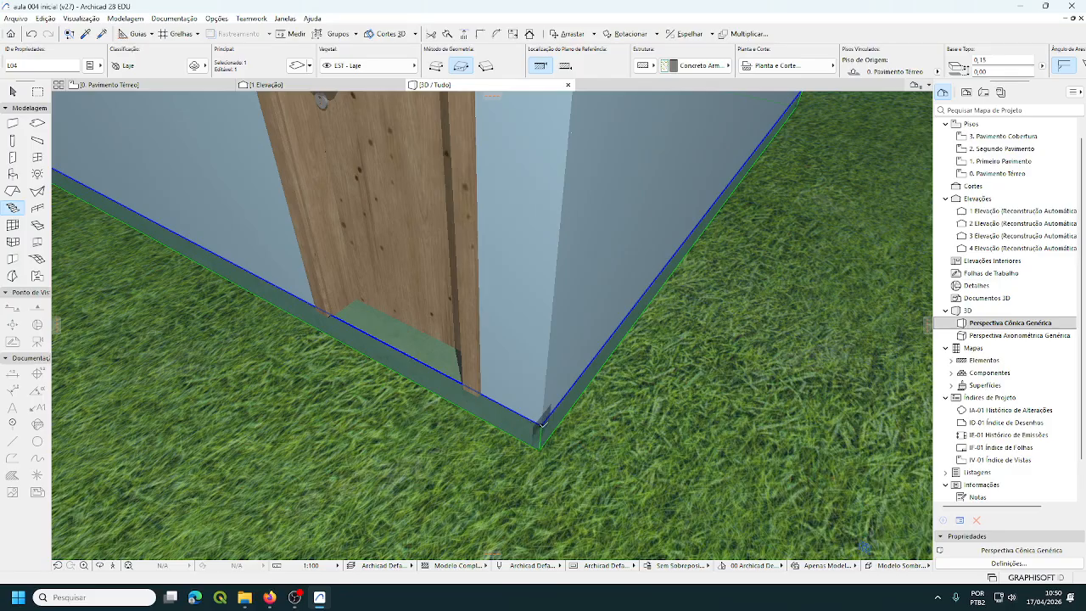
click(541, 424)
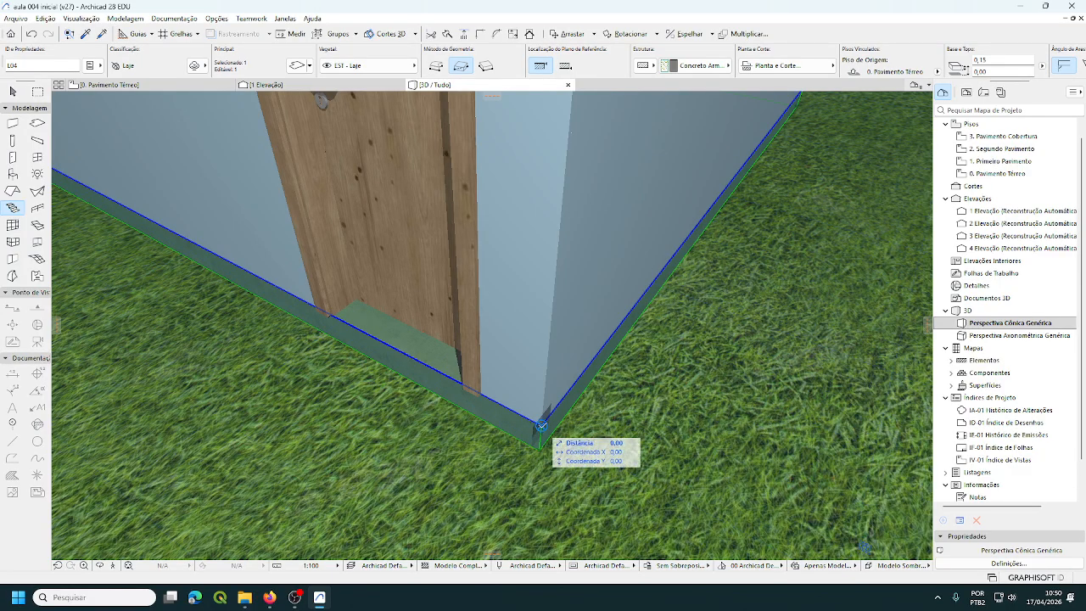
click(542, 423)
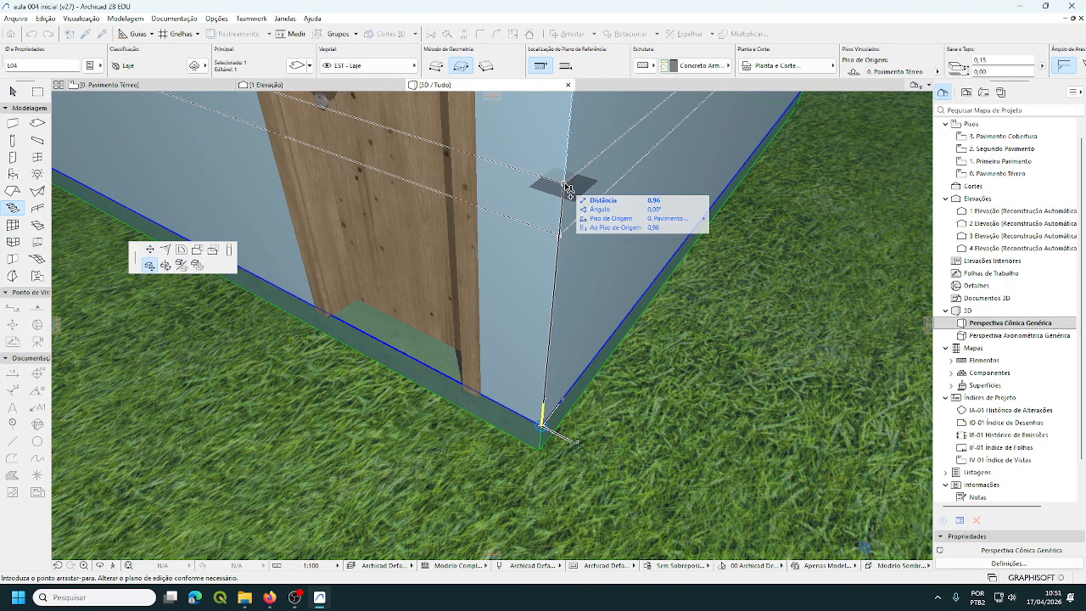
scroll(569, 191, down, 6)
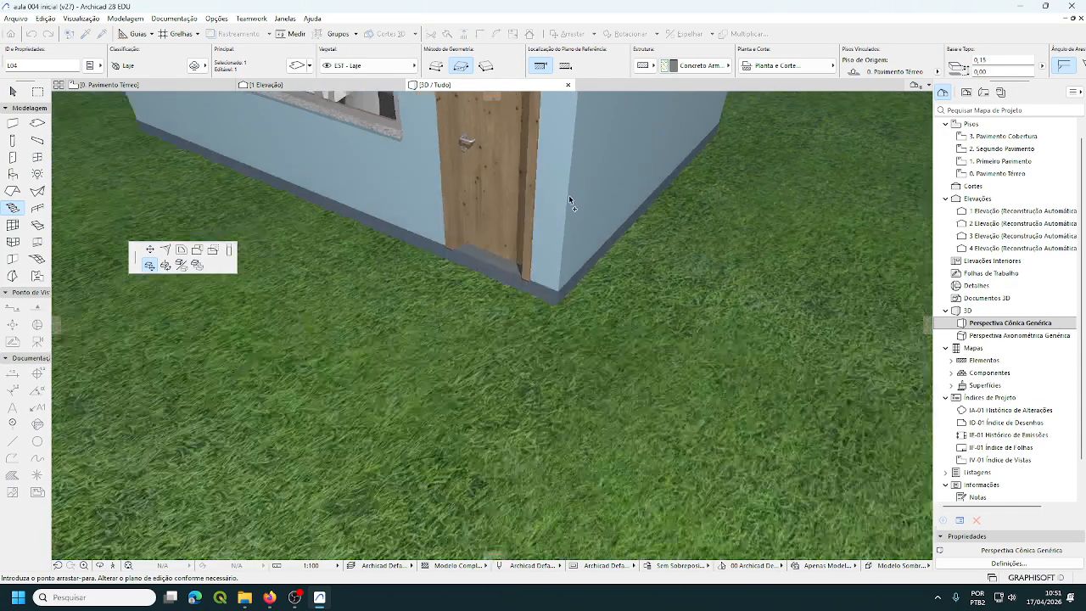
scroll(573, 207, down, 4)
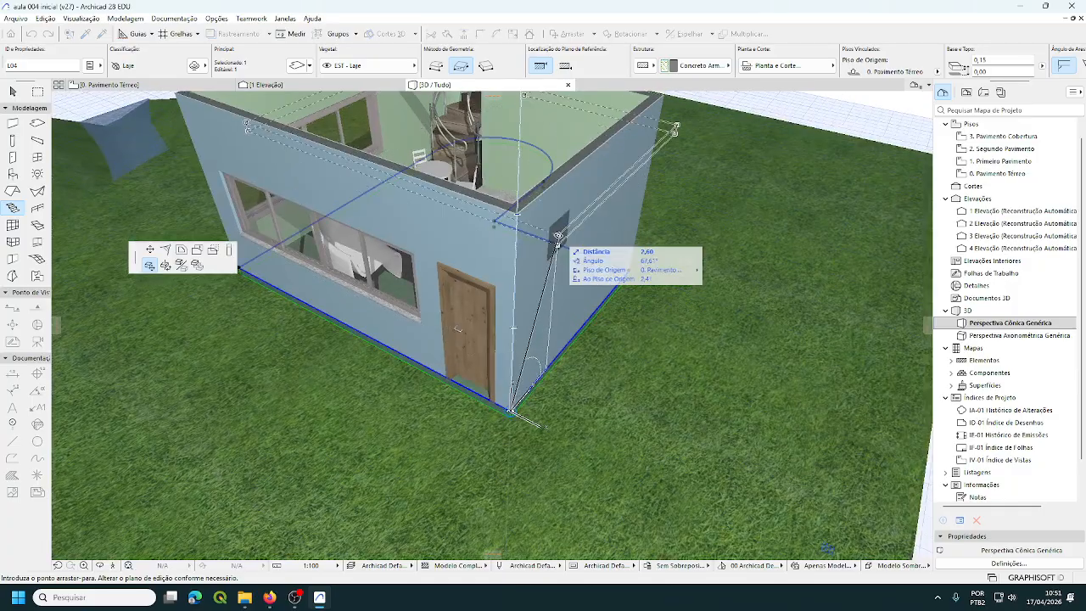
scroll(548, 230, up, 5)
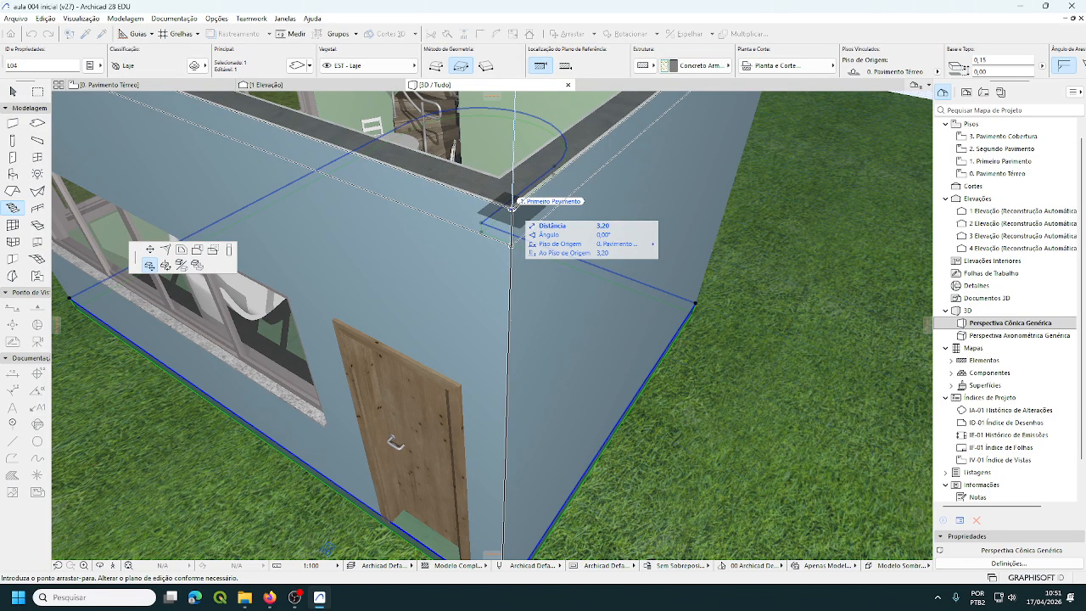
key(Tab)
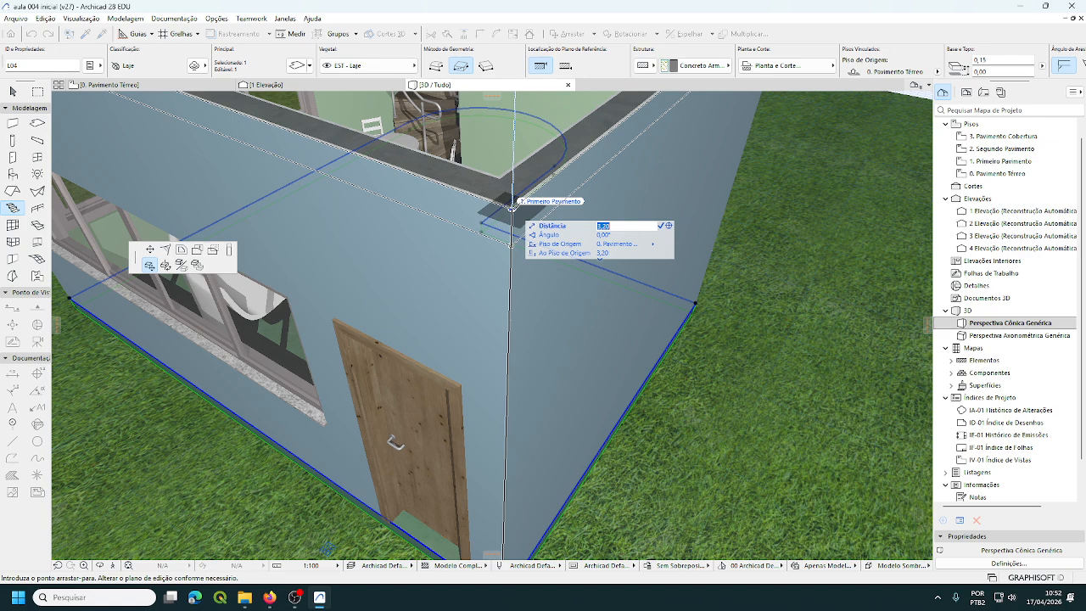
key(Tab)
key(Tab)
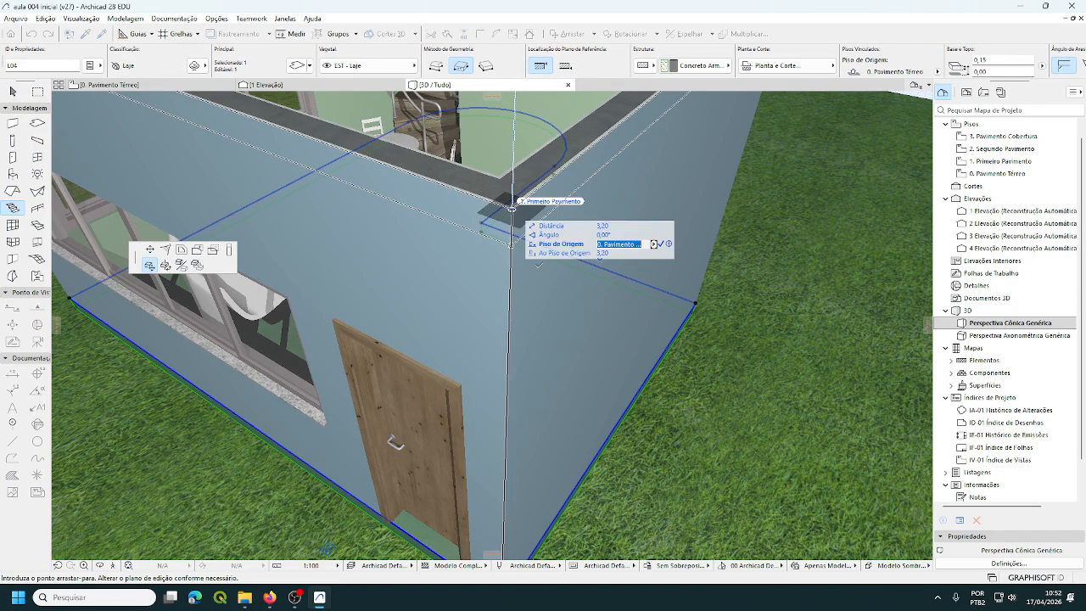
click(653, 244)
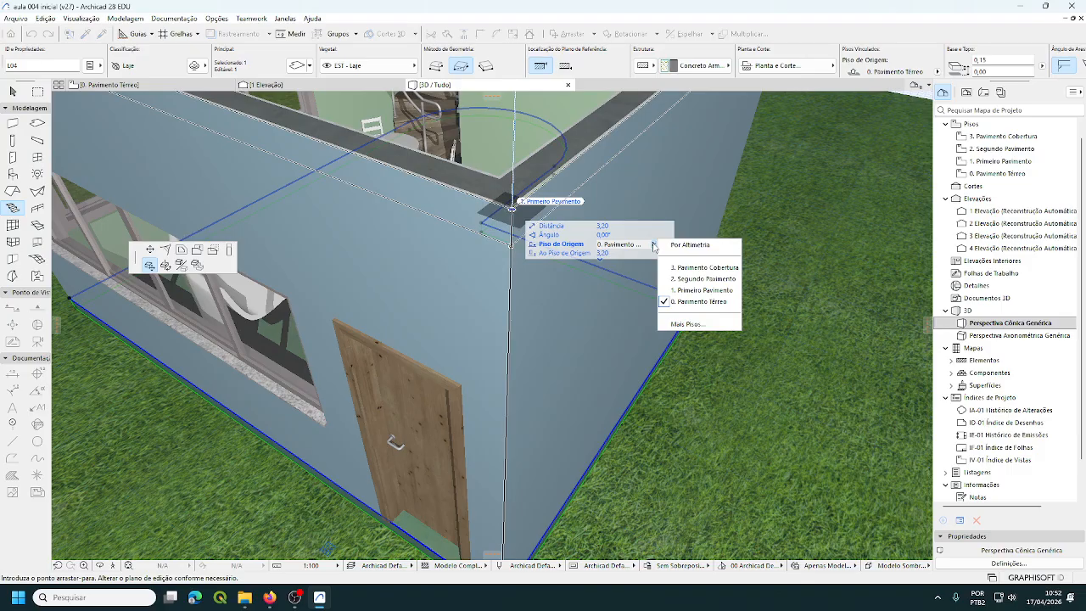
click(654, 246)
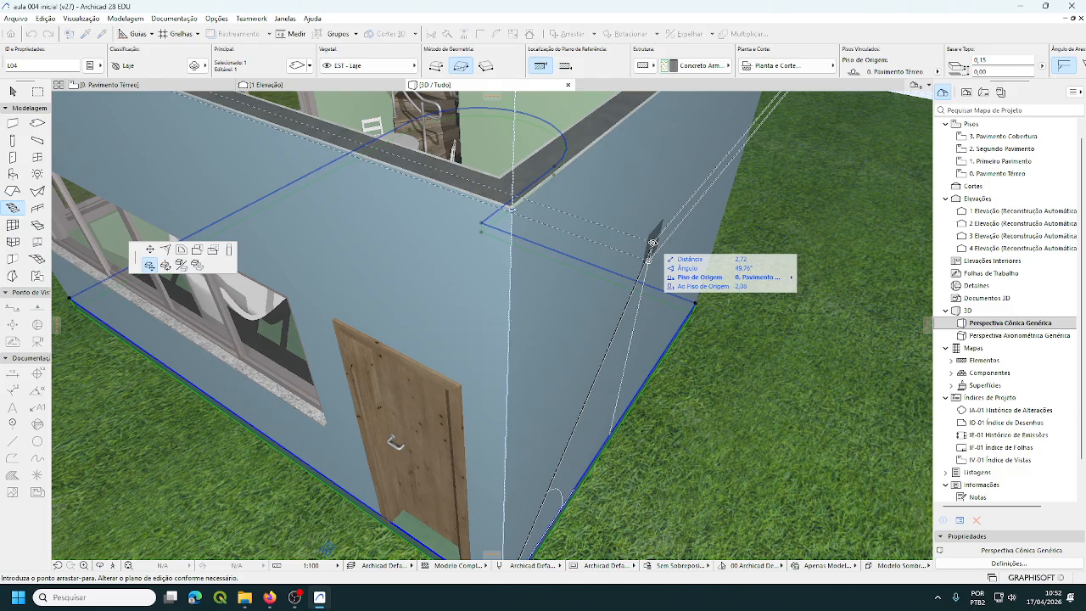
key(Escape)
Step: Elevate a copy of the selected slab from its corner beside the door to the top of the walls, 3,20 m up
scroll(608, 294, down, 2)
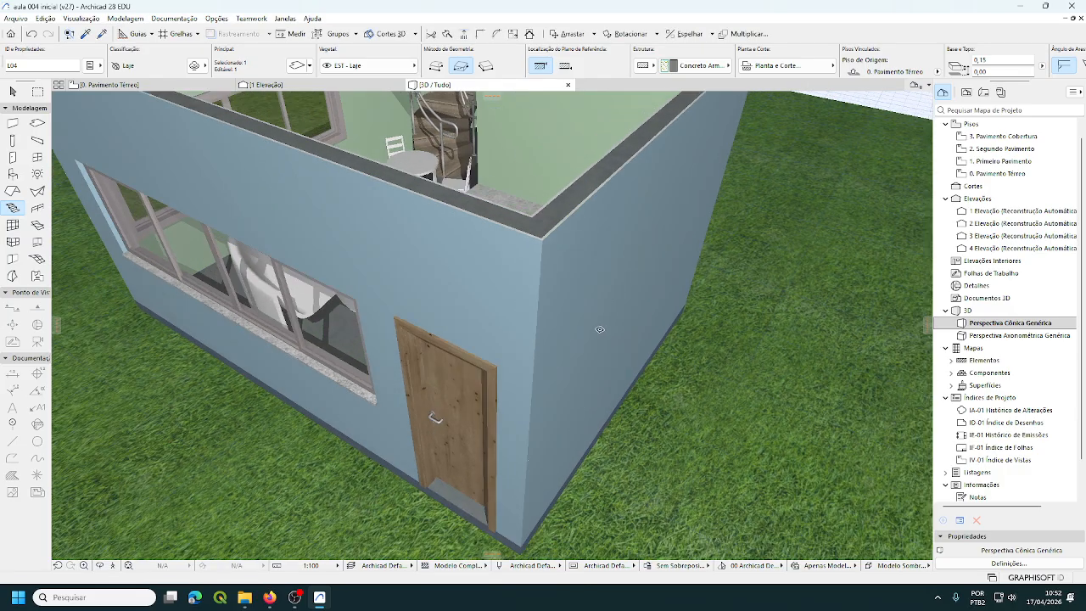
scroll(596, 322, up, 2)
scroll(536, 471, up, 3)
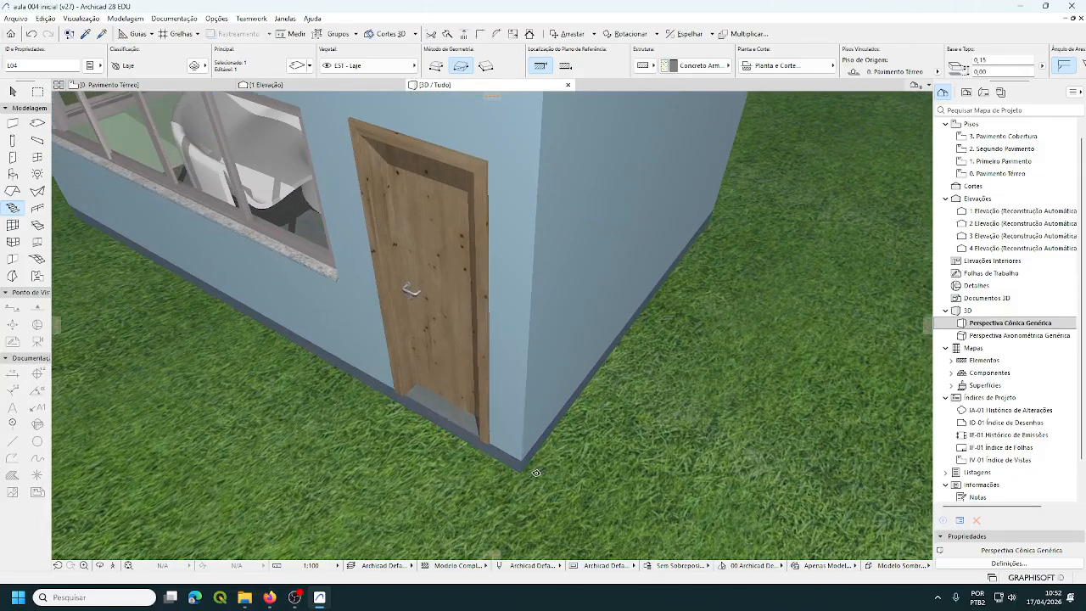
scroll(536, 470, up, 4)
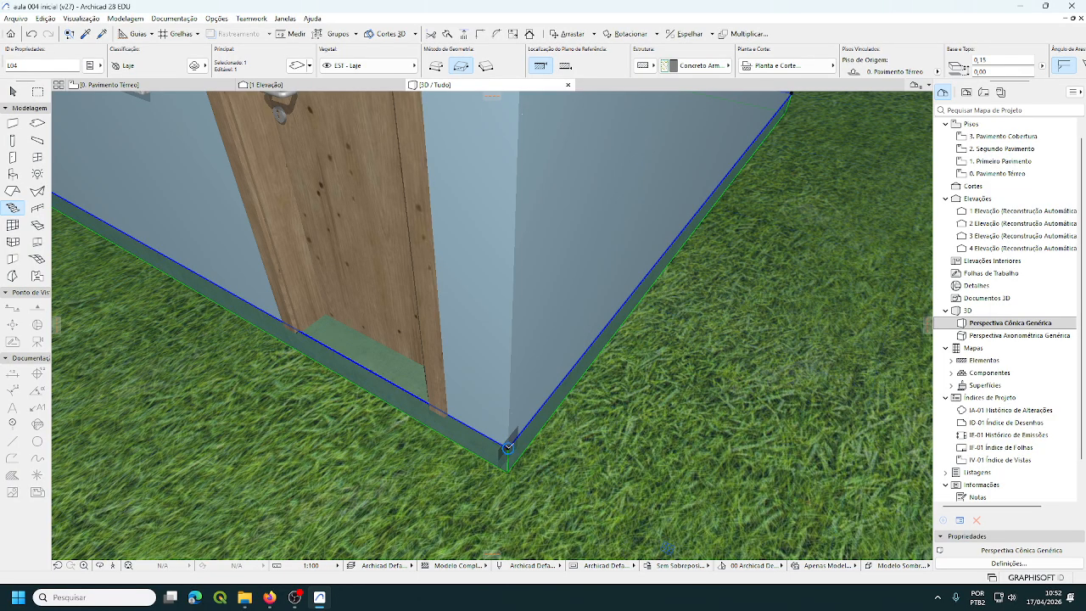
click(507, 446)
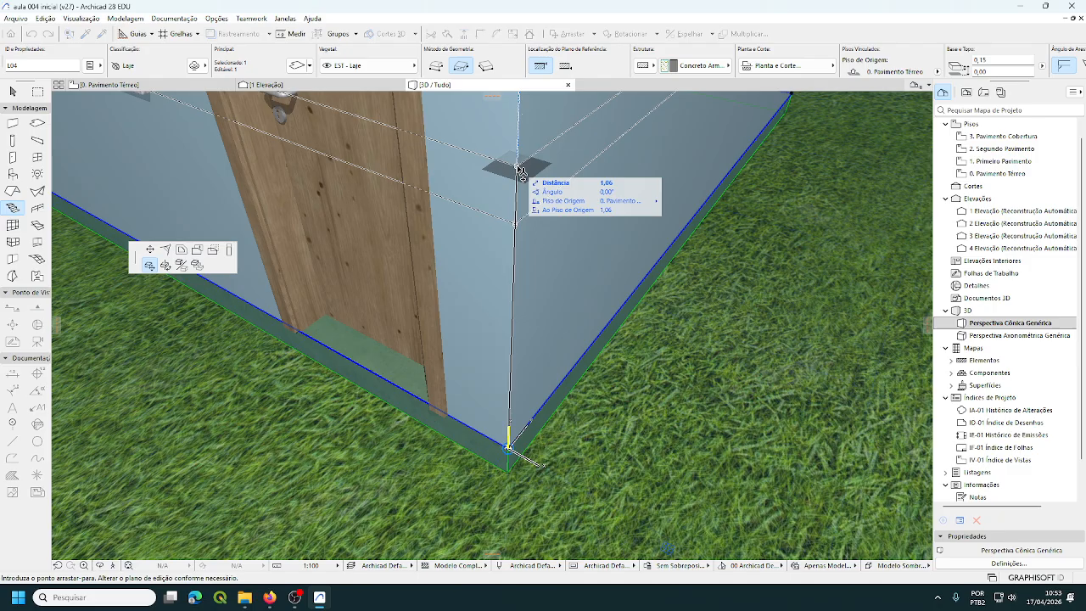
scroll(520, 172, down, 5)
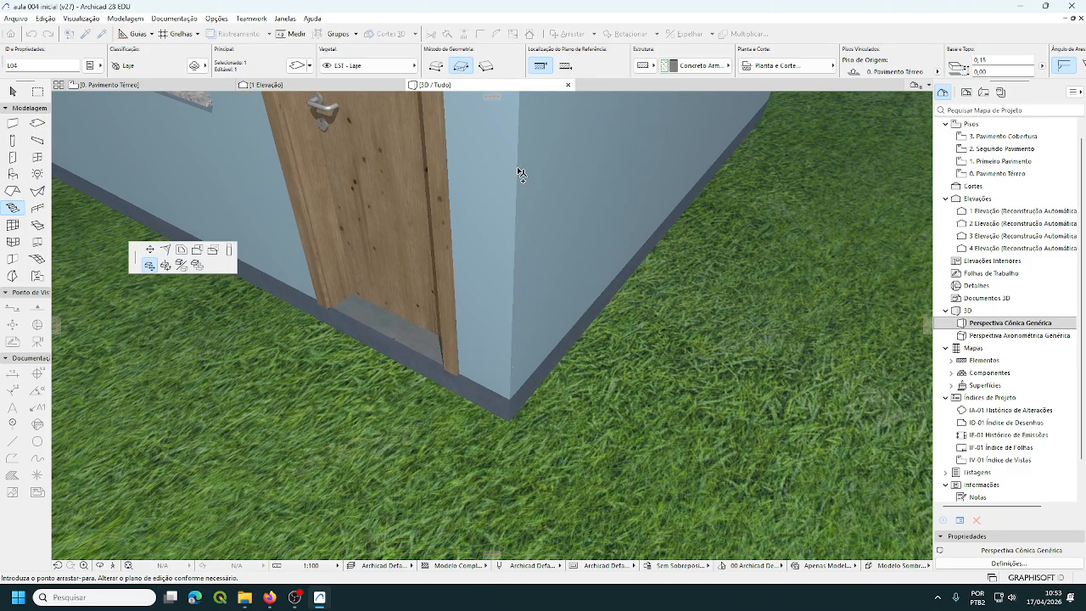
middle_drag(520, 174, 517, 291)
scroll(517, 291, down, 5)
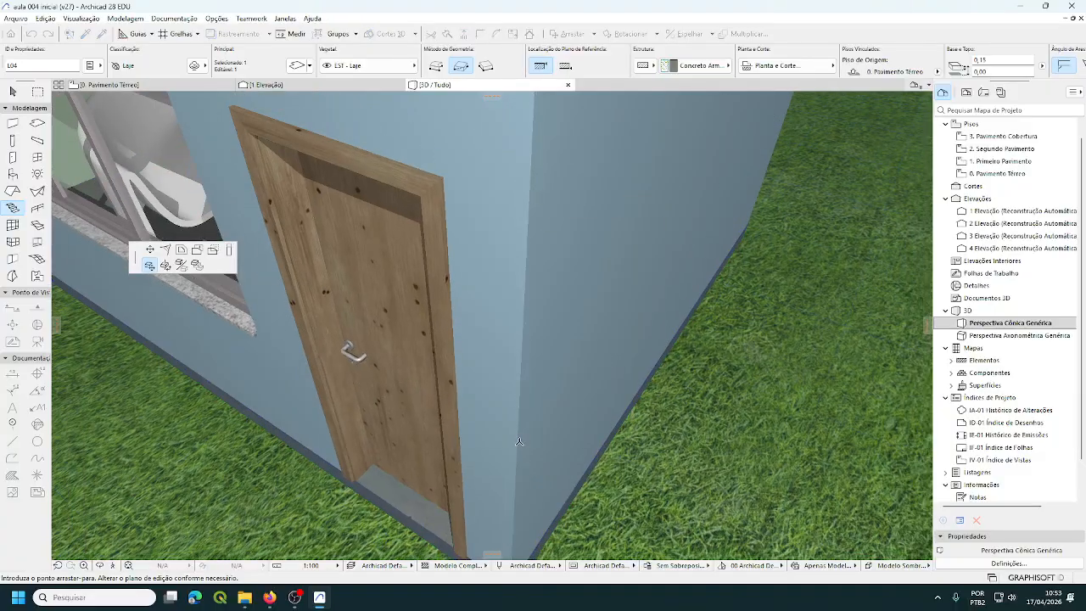
middle_drag(514, 401, 514, 492)
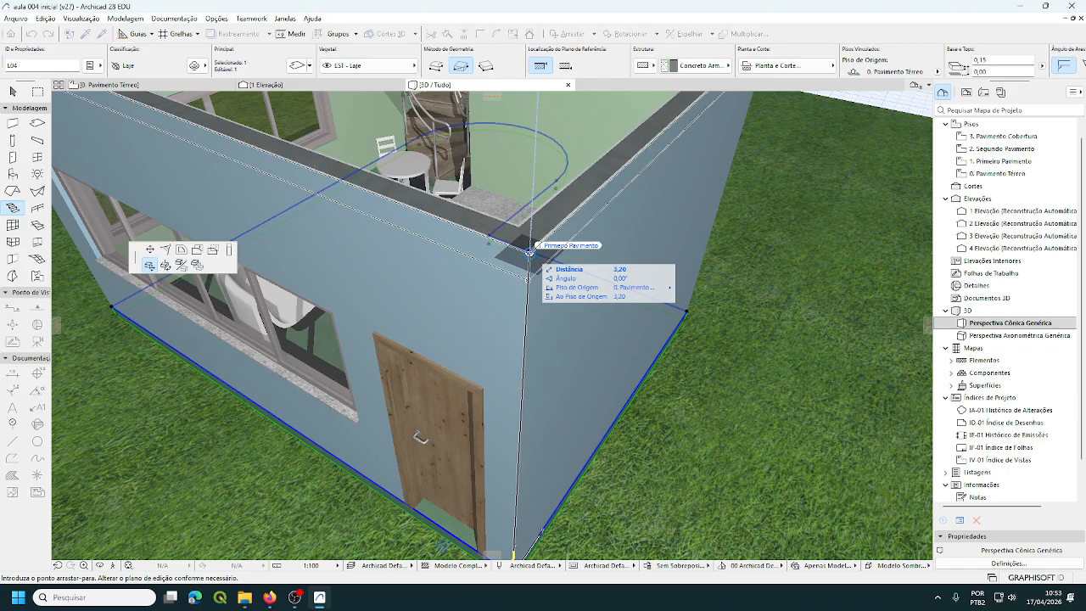
Step: Set the slab copy's home storey to 1. Primeiro Pavimento, place it on the walls and deselect it
key(Tab)
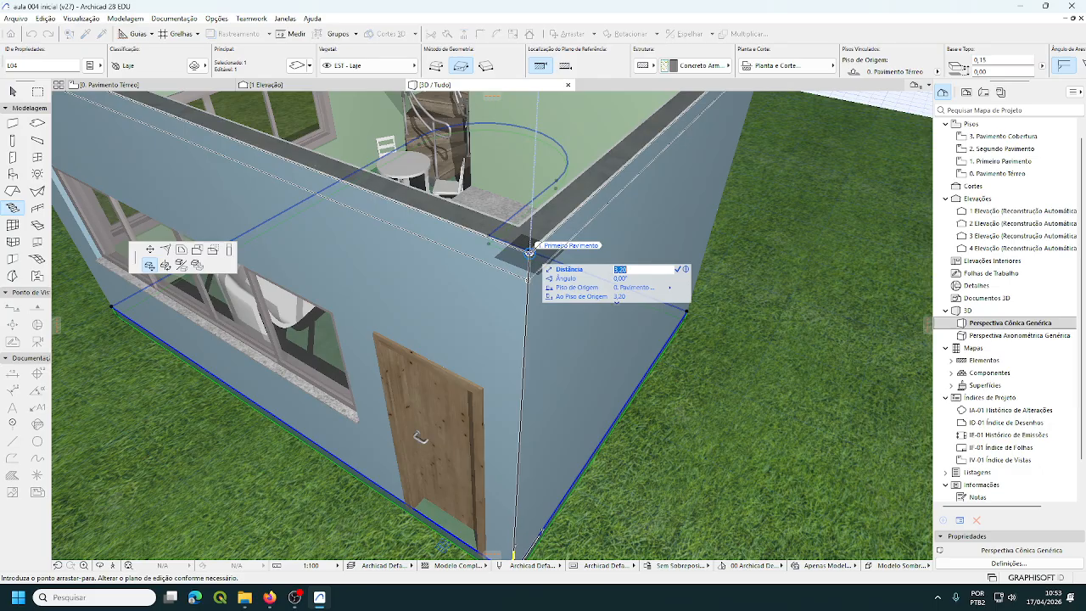
key(Tab)
key(Tab)
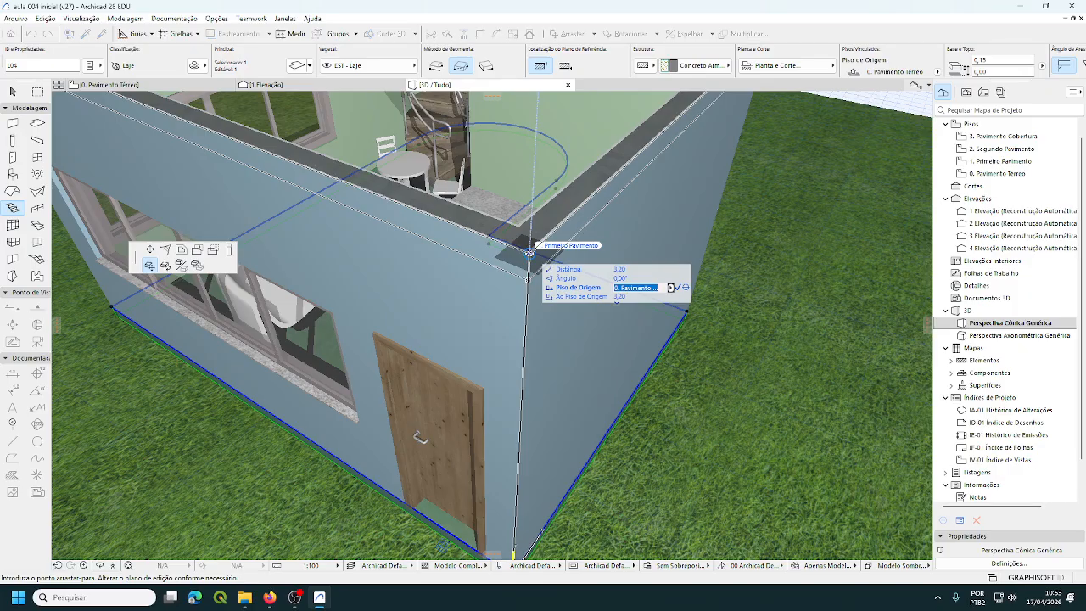
click(672, 287)
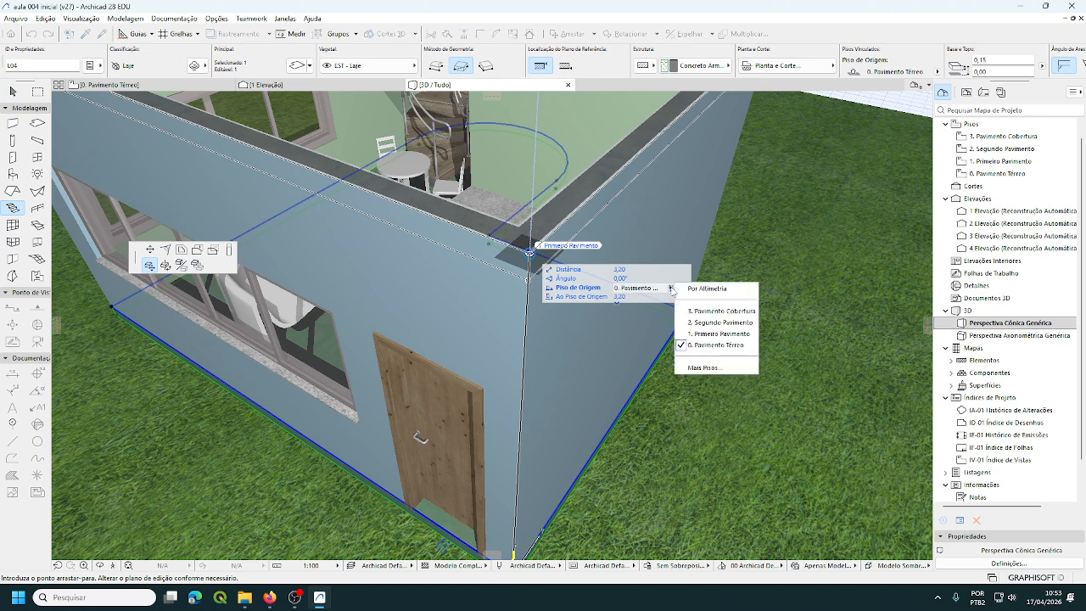
click(720, 334)
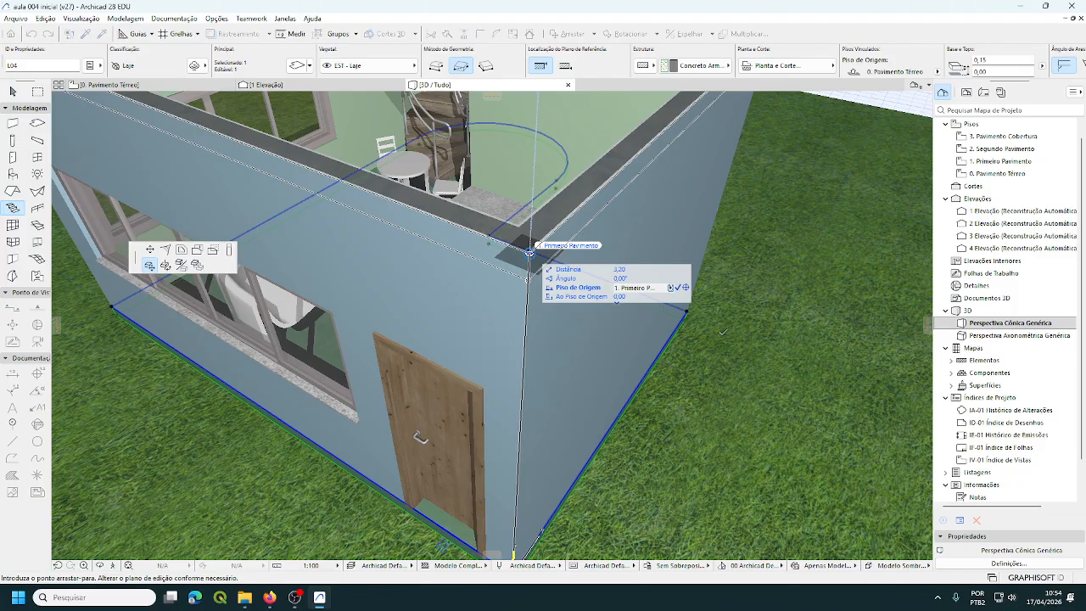
key(Return)
scroll(721, 333, down, 10)
key(Escape)
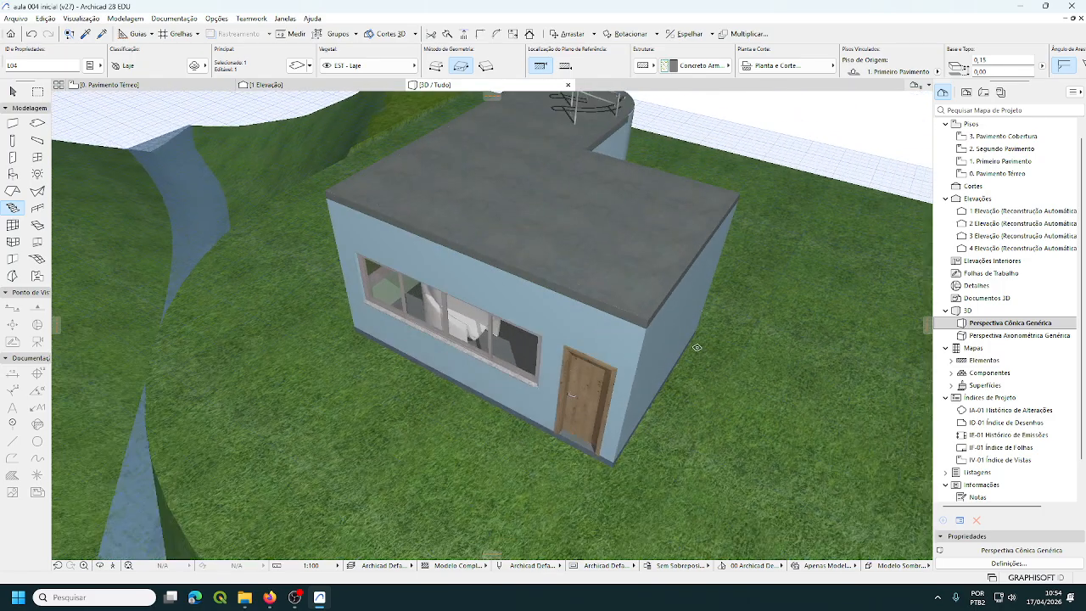
middle_drag(709, 342, 656, 385)
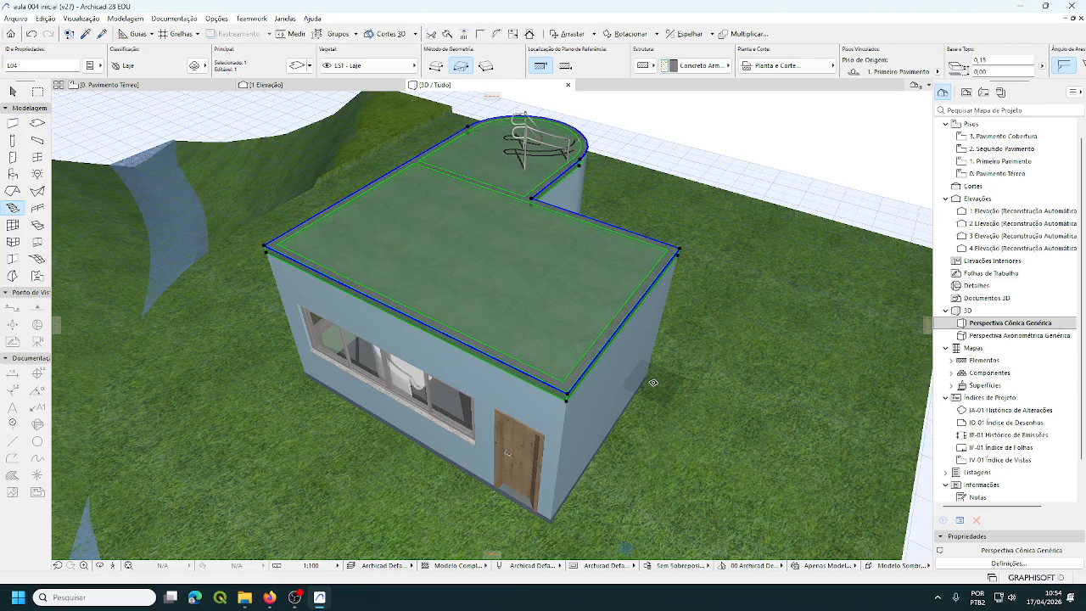
key(Escape)
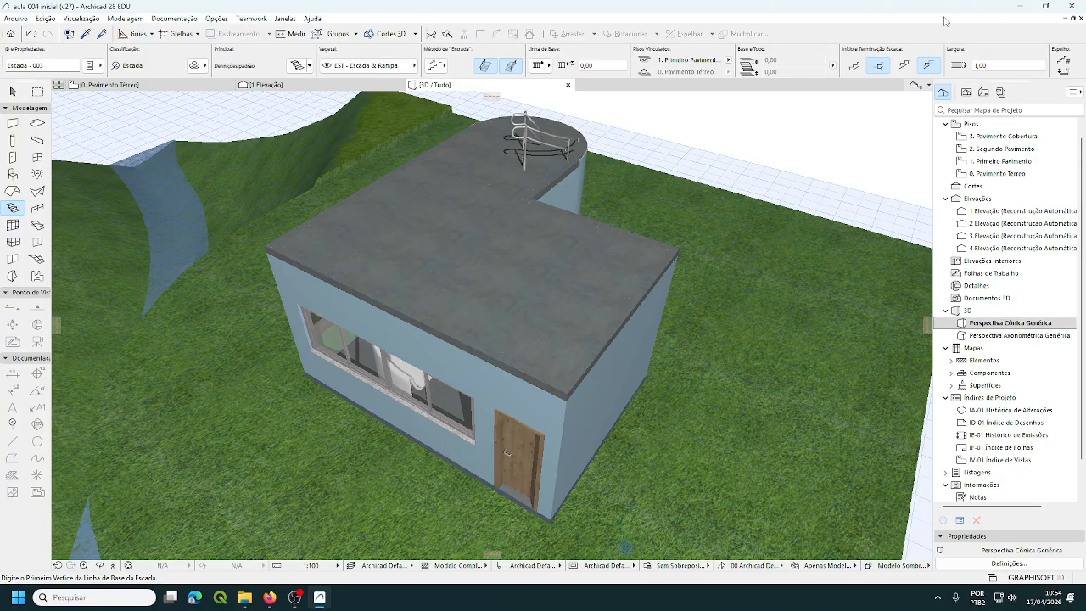
scroll(531, 99, up, 5)
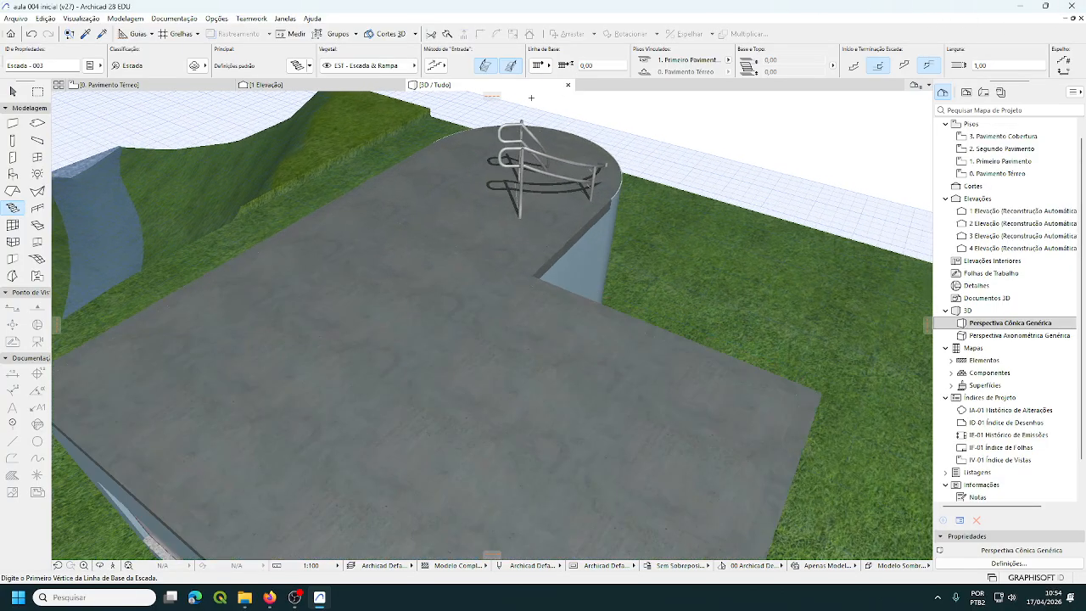
Step: Open the 1. Primeiro Pavimento floor plan and select the slab in the building's semicircular end
scroll(531, 99, up, 2)
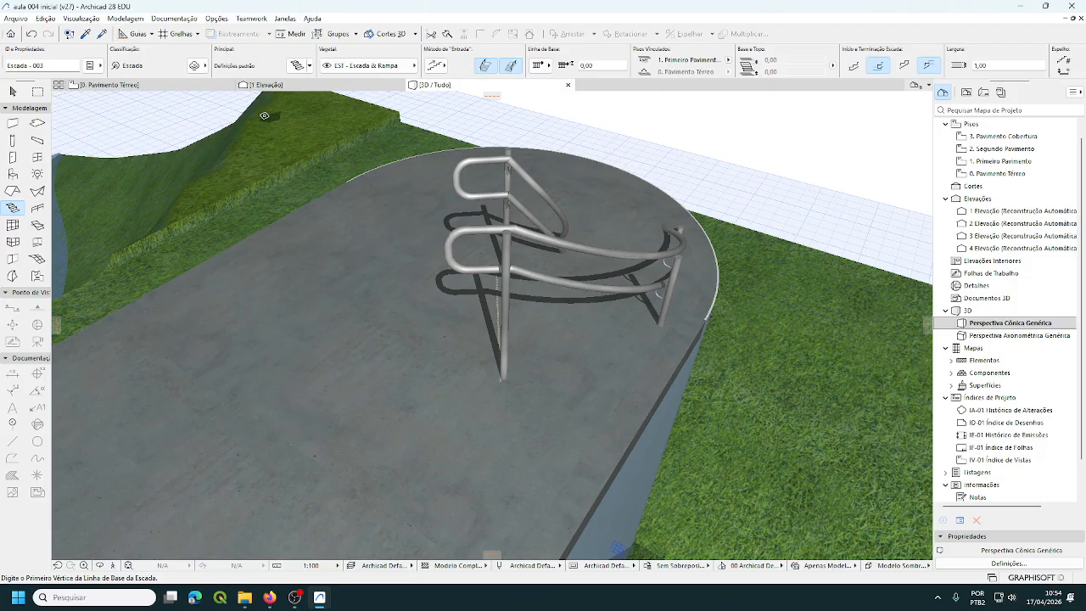
mouse_move(167, 89)
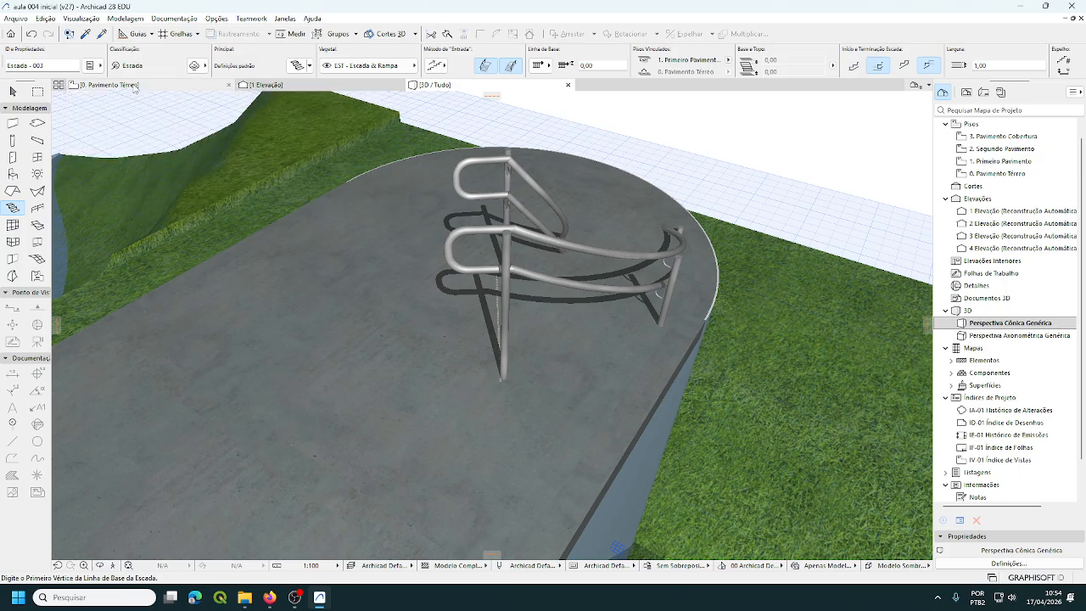
double_click(1007, 163)
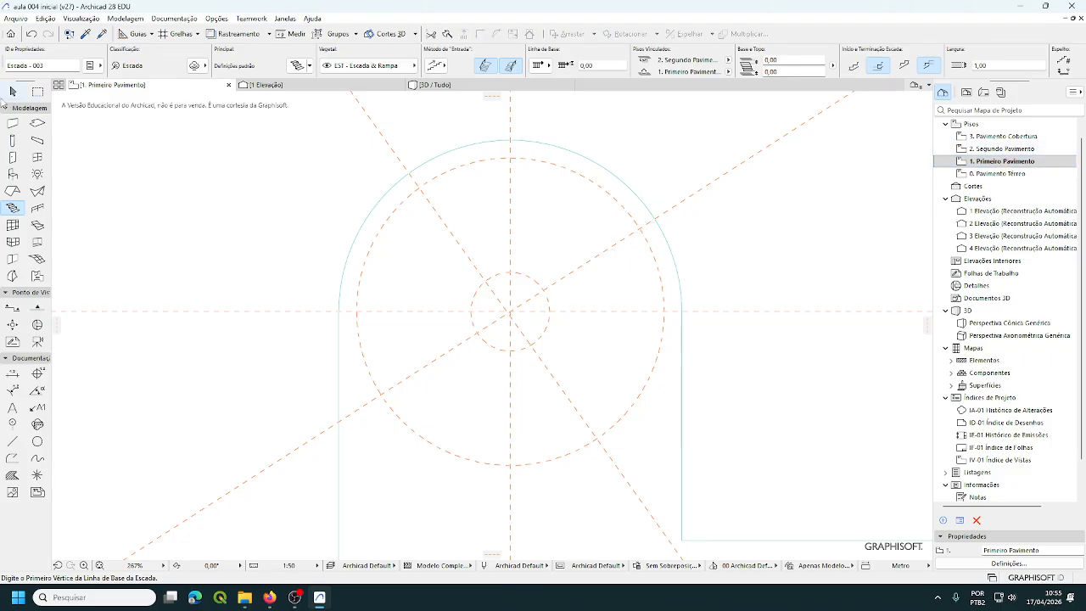
click(12, 93)
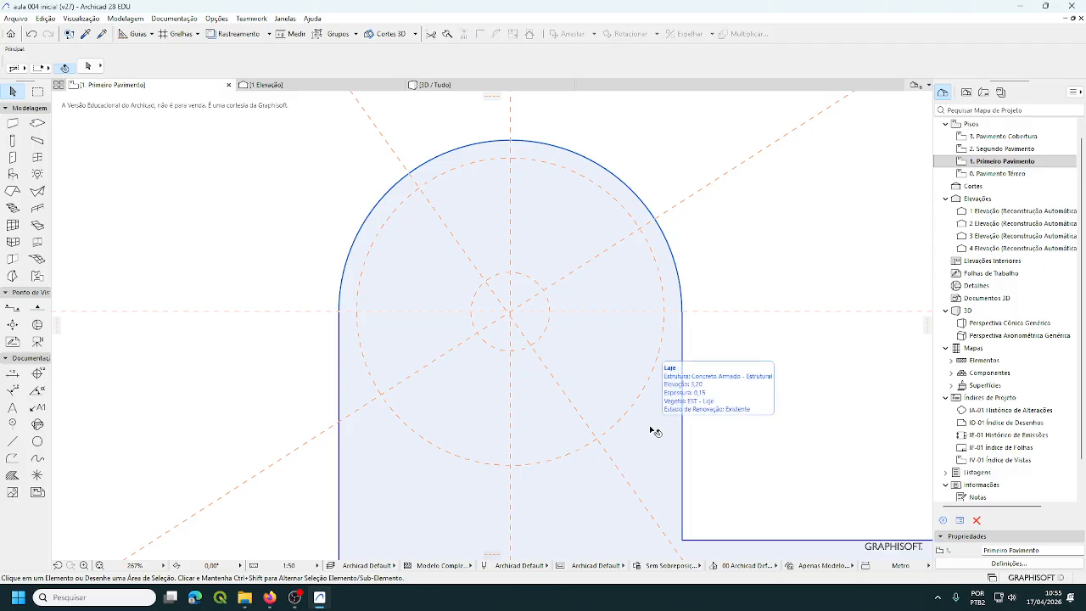
click(655, 431)
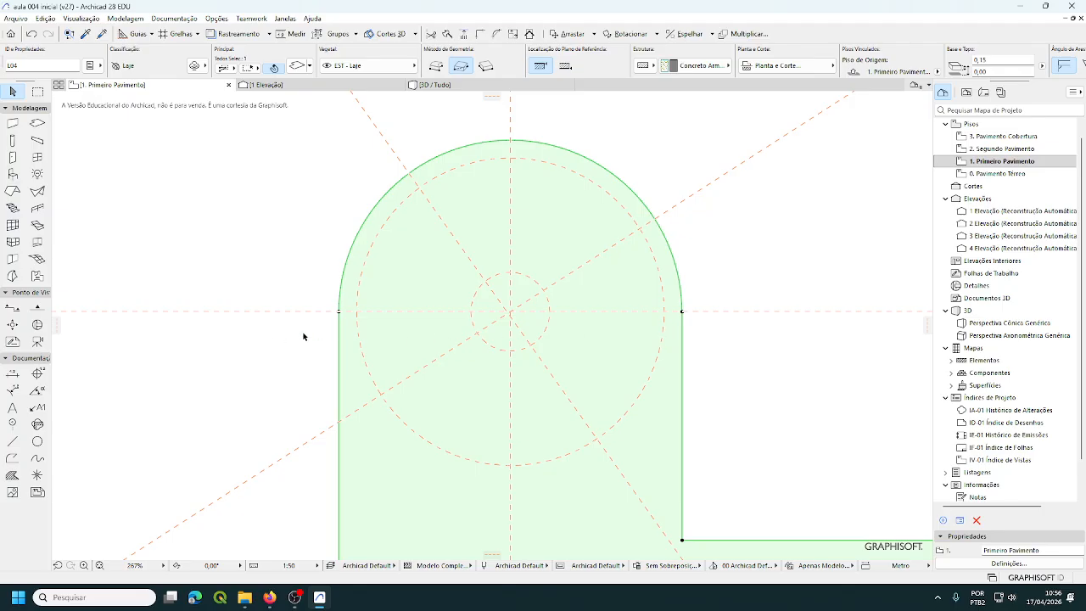
Step: Start subtracting a polygon from the selected slab, consulting recorte_laje_escada.png for the order of the cut-out points
click(340, 313)
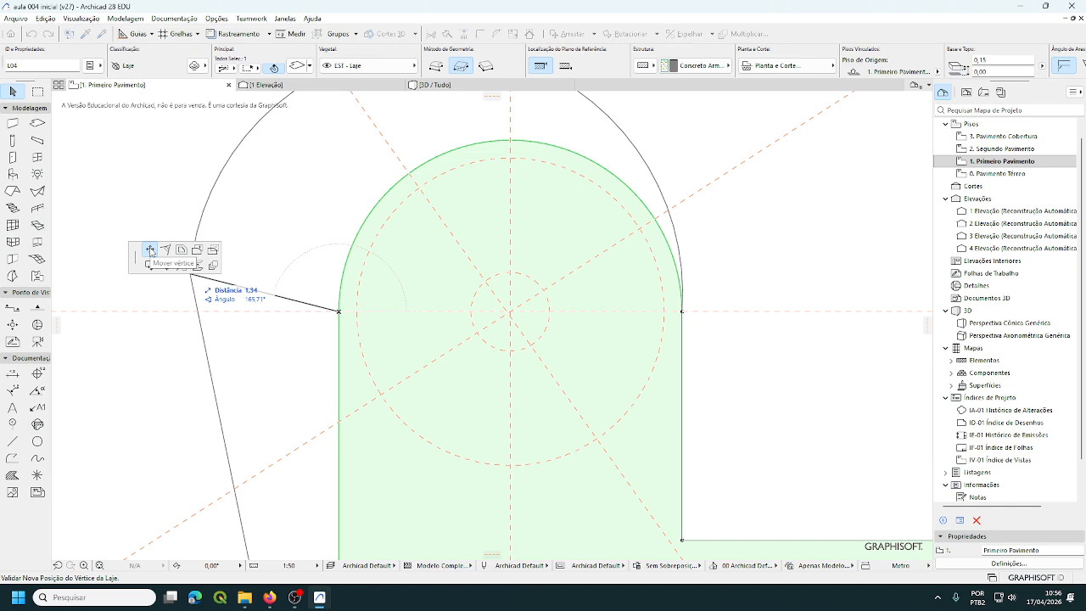
mouse_move(135, 257)
mouse_down()
mouse_move(177, 246)
mouse_move(216, 197)
mouse_move(111, 278)
mouse_move(242, 235)
mouse_move(83, 259)
mouse_move(242, 273)
mouse_move(156, 188)
mouse_move(214, 370)
mouse_move(170, 181)
mouse_move(190, 336)
mouse_move(156, 200)
mouse_move(193, 359)
mouse_move(175, 196)
mouse_move(138, 249)
mouse_up()
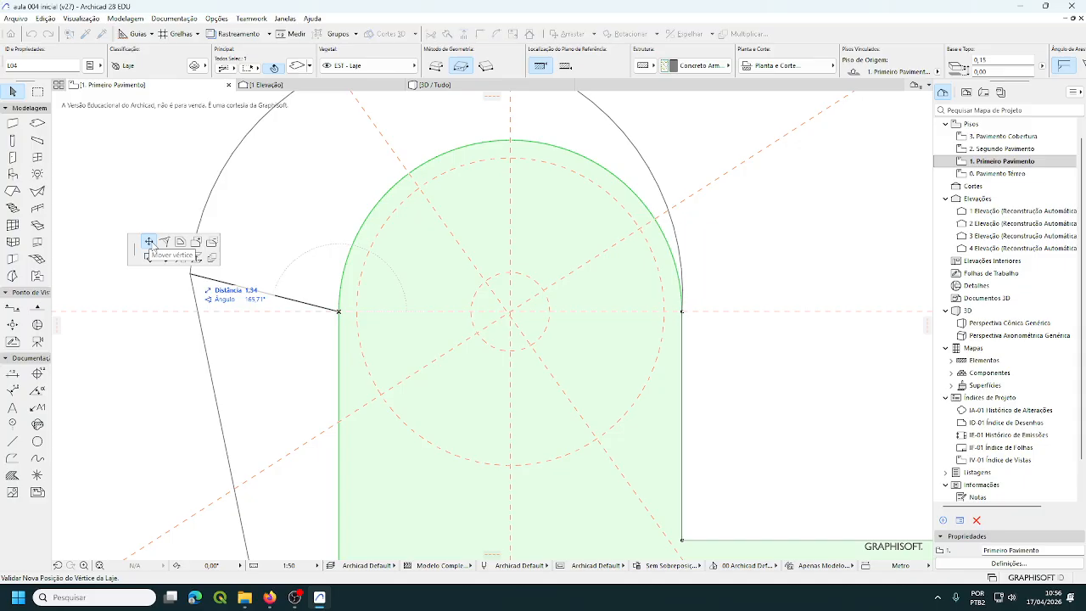
click(213, 243)
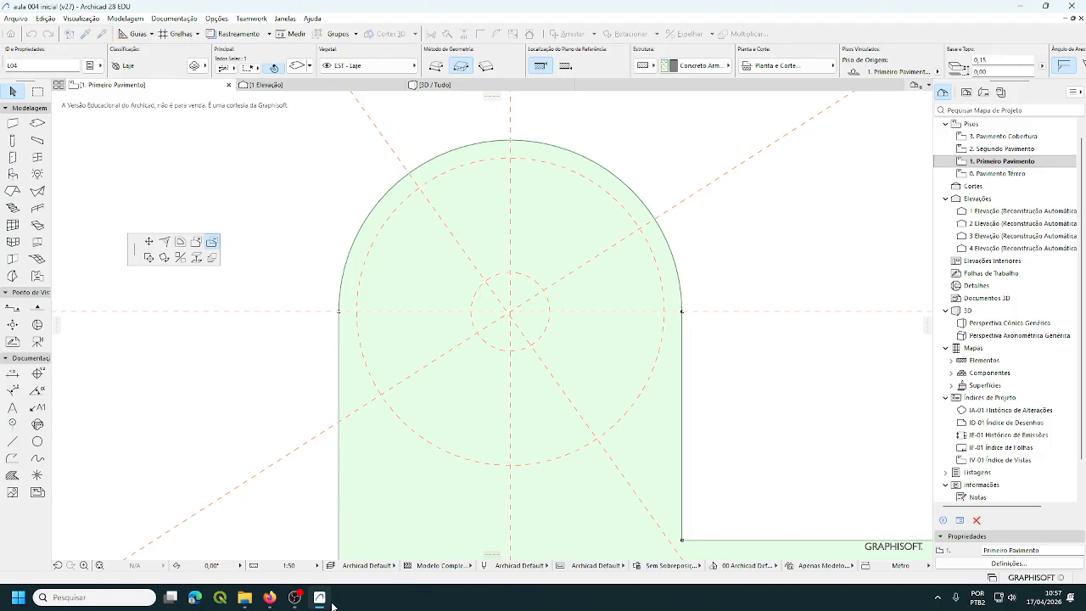
mouse_move(269, 600)
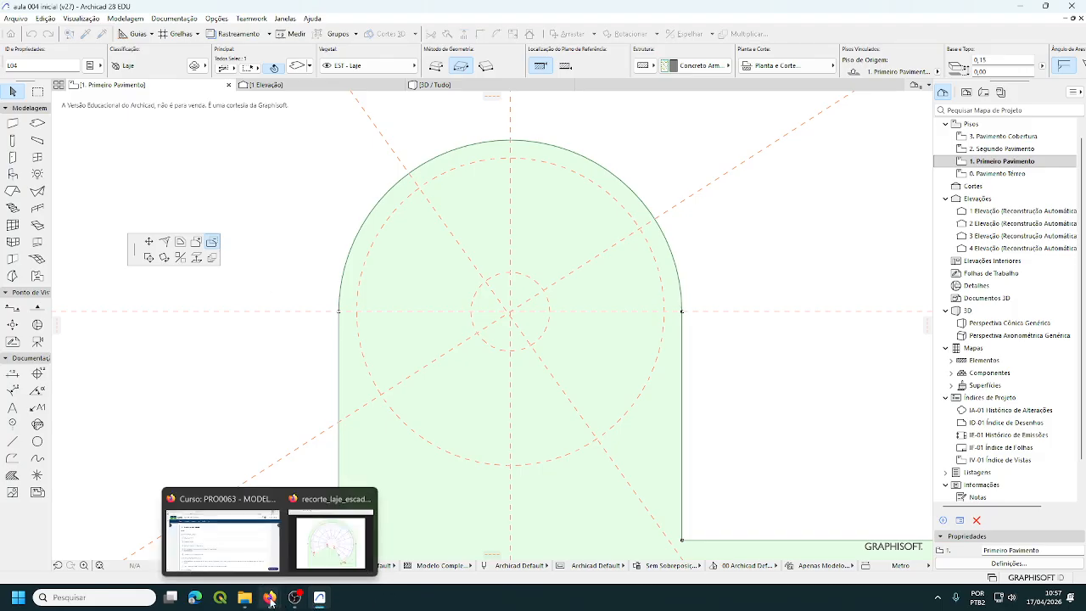
mouse_move(310, 568)
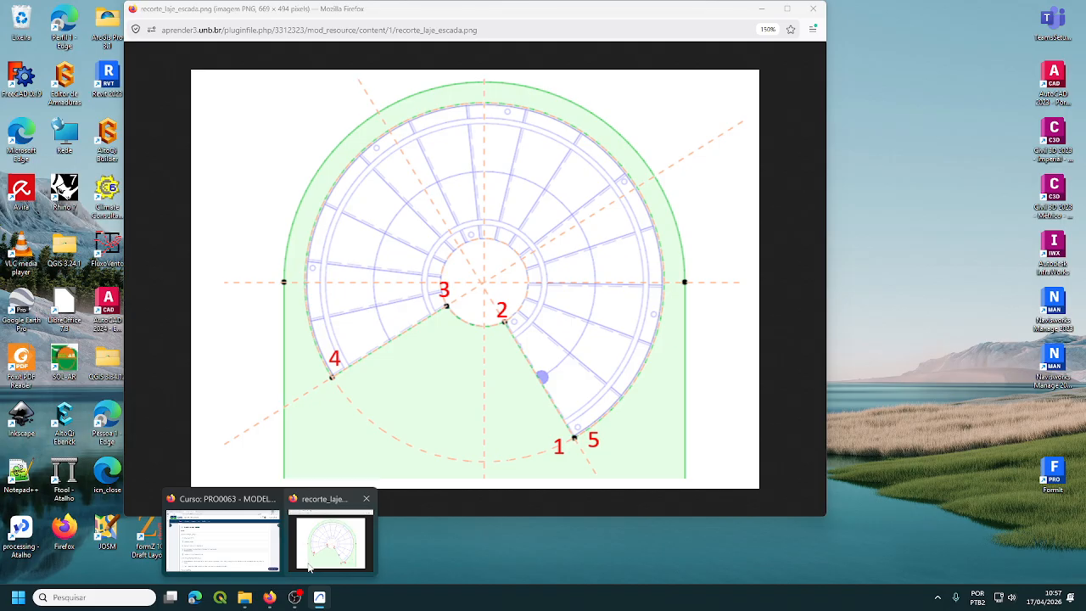
mouse_move(318, 599)
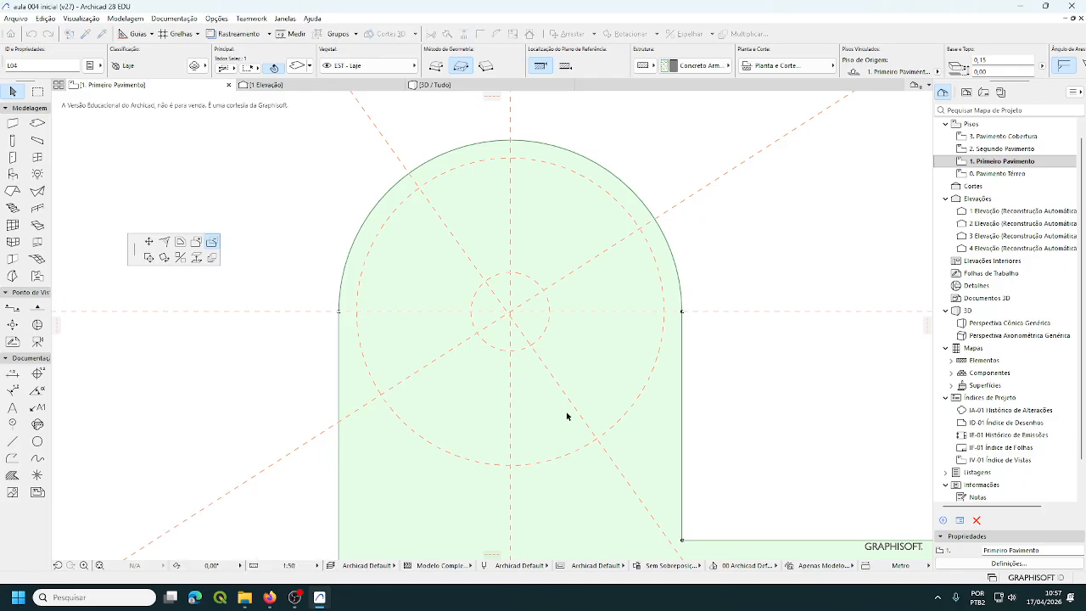
Step: Start the hole outline where the outer guide circle meets the lower-right diagonal guide, and change its geometry method from rectangular to polygonal
scroll(636, 449, up, 1)
scroll(594, 458, up, 5)
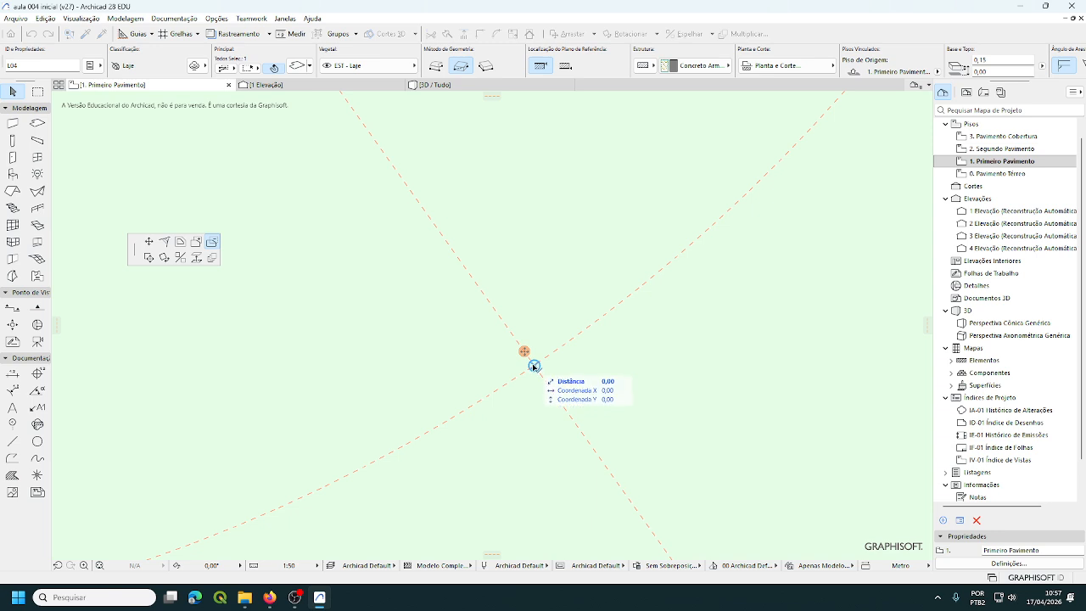
click(534, 368)
scroll(555, 388, down, 3)
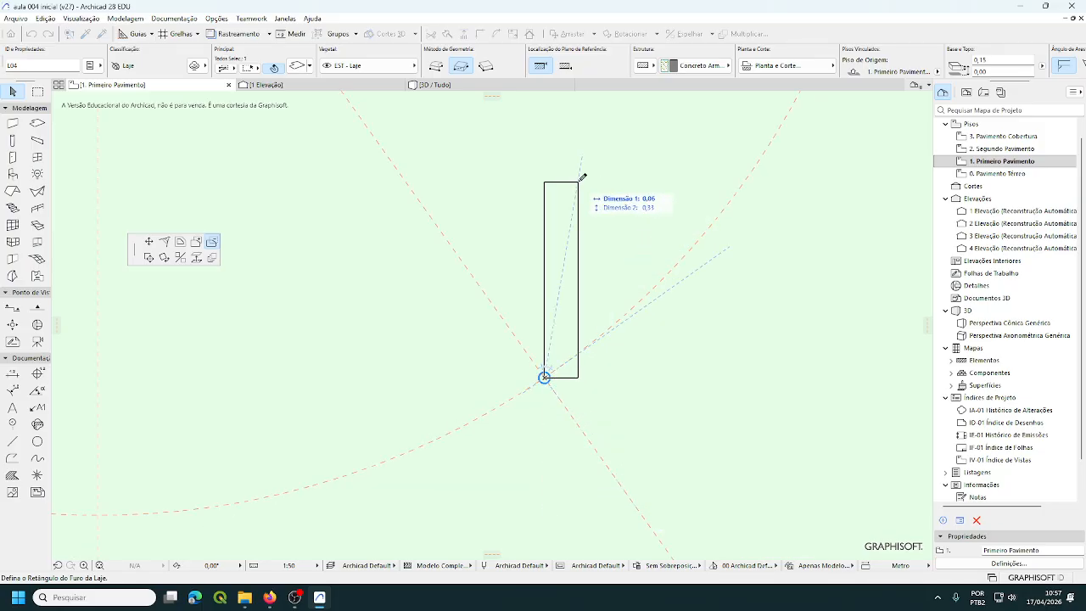
click(435, 67)
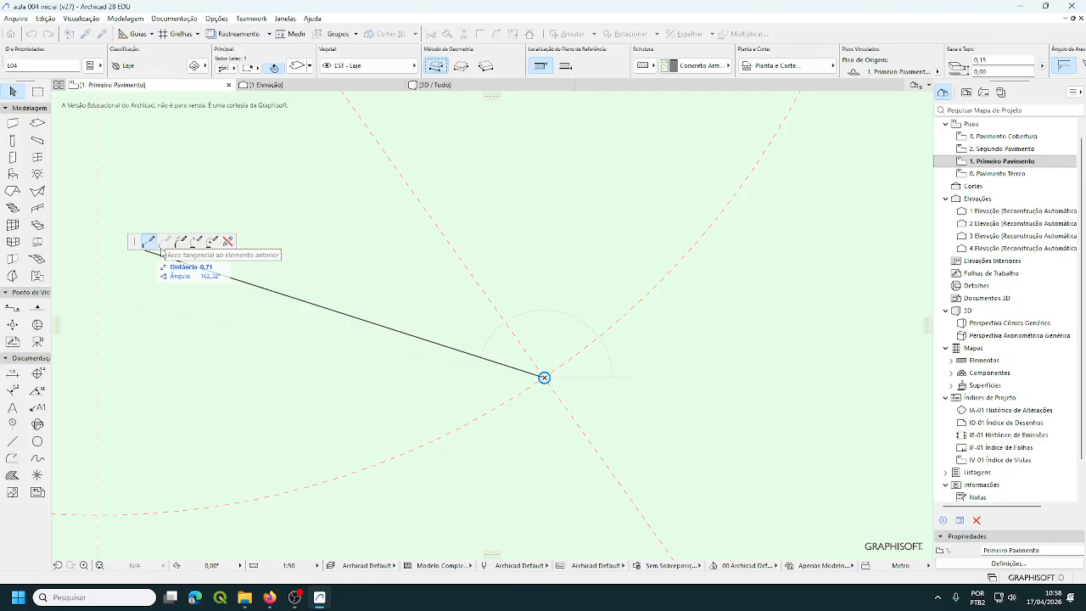
Step: Trace a straight edge about 1,00 m along the guide to the inner circle, and an arc centred on the stair to the other diagonal guide
scroll(400, 294, down, 5)
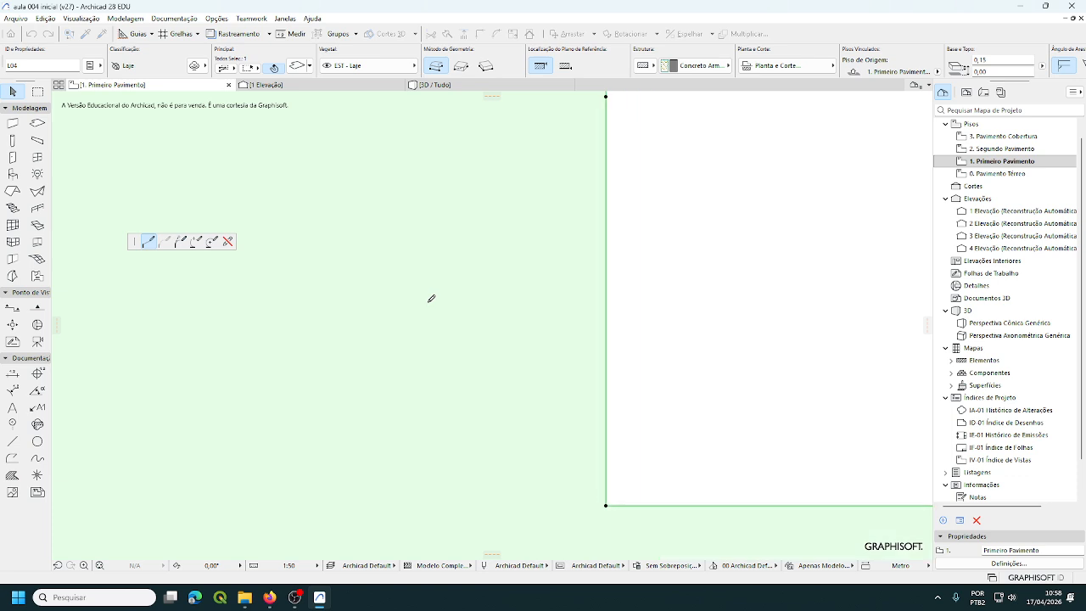
middle_drag(438, 304, 560, 425)
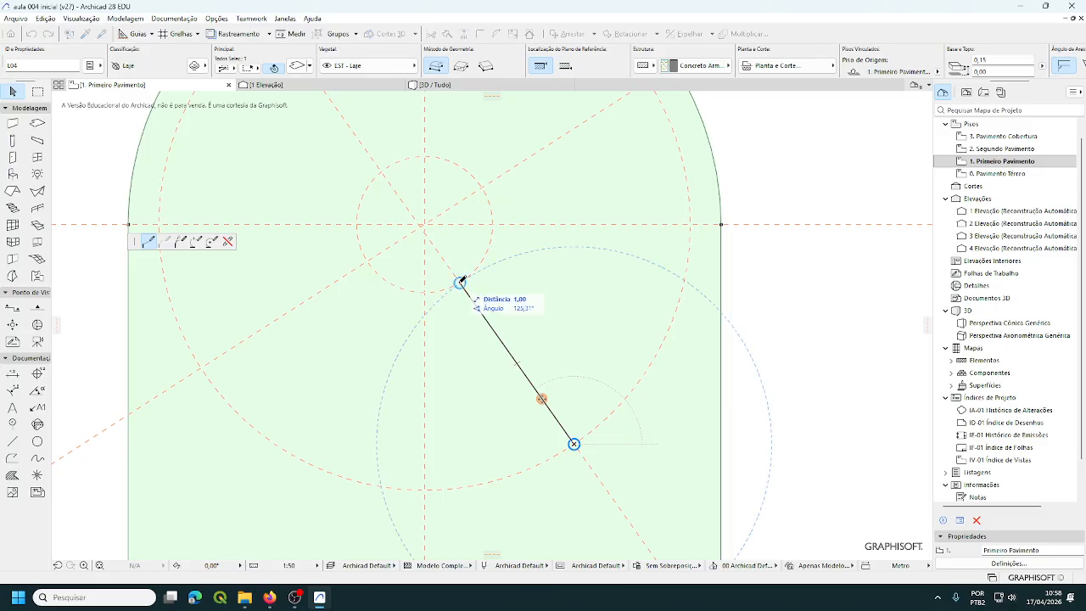
click(460, 281)
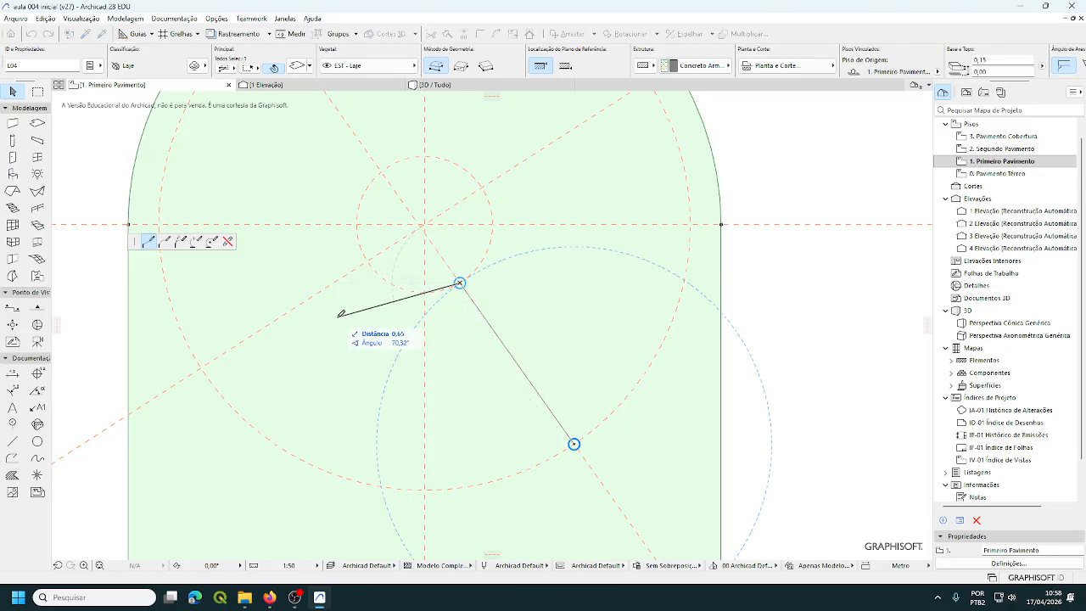
click(211, 241)
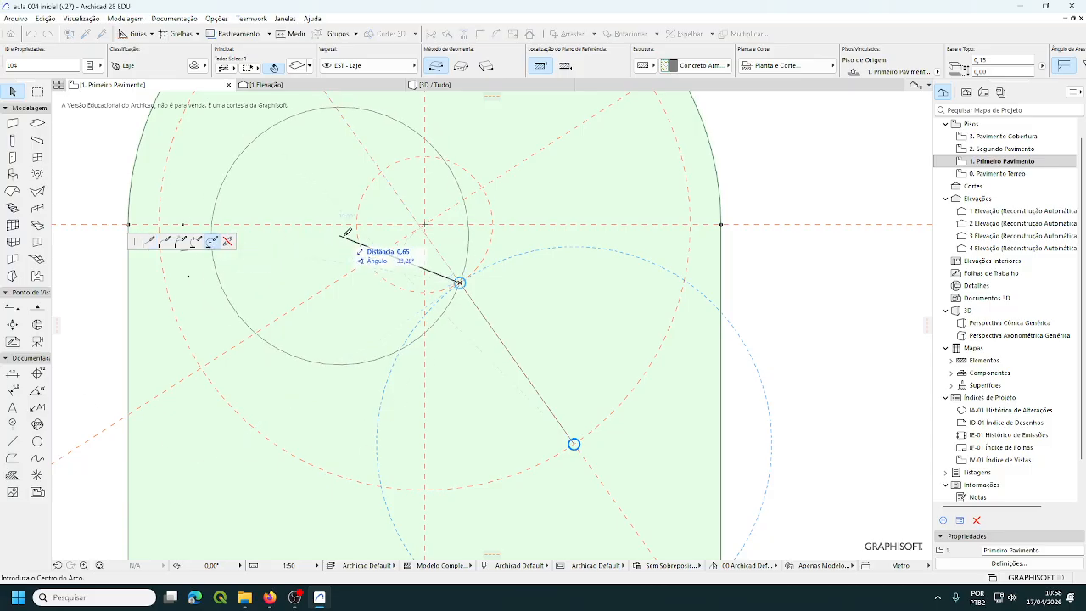
click(425, 225)
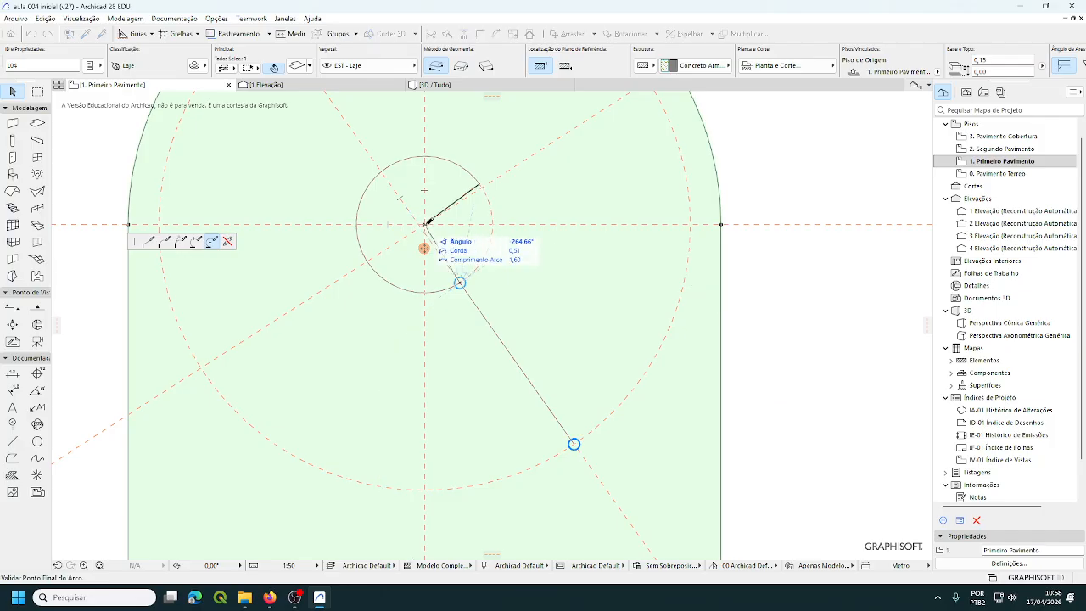
click(459, 282)
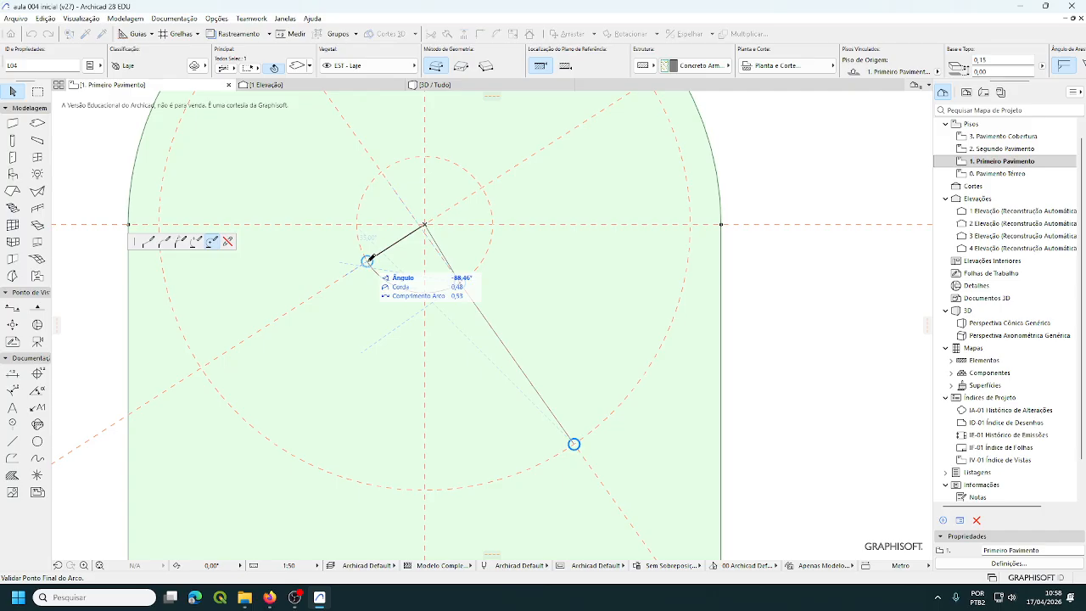
click(371, 256)
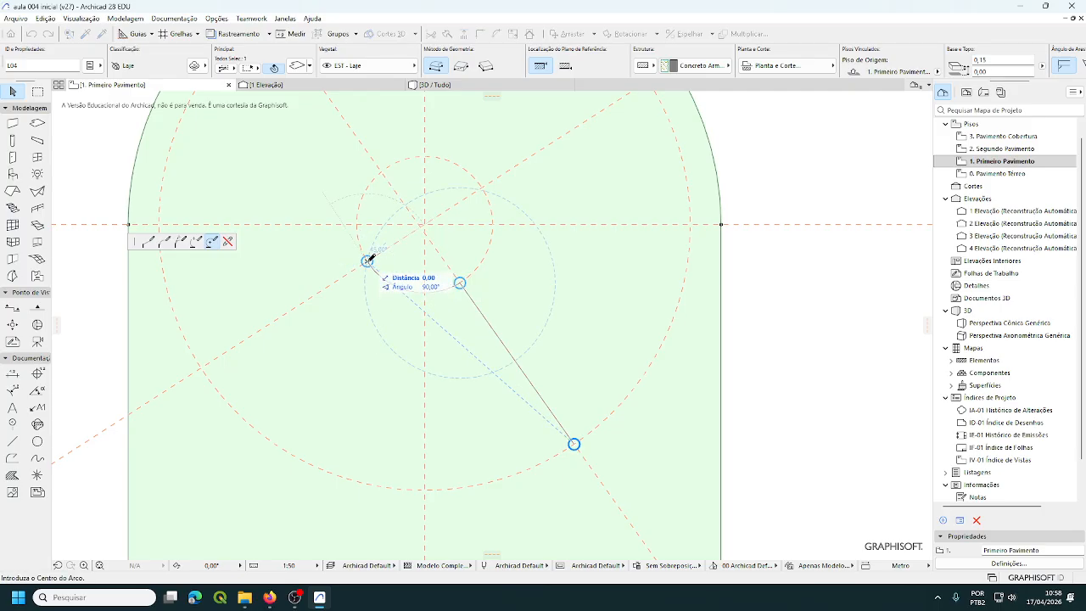
Step: Add a straight cut-out edge about 1,00 m long along the lower-left guide, from the inner circle to the outer circle
click(149, 242)
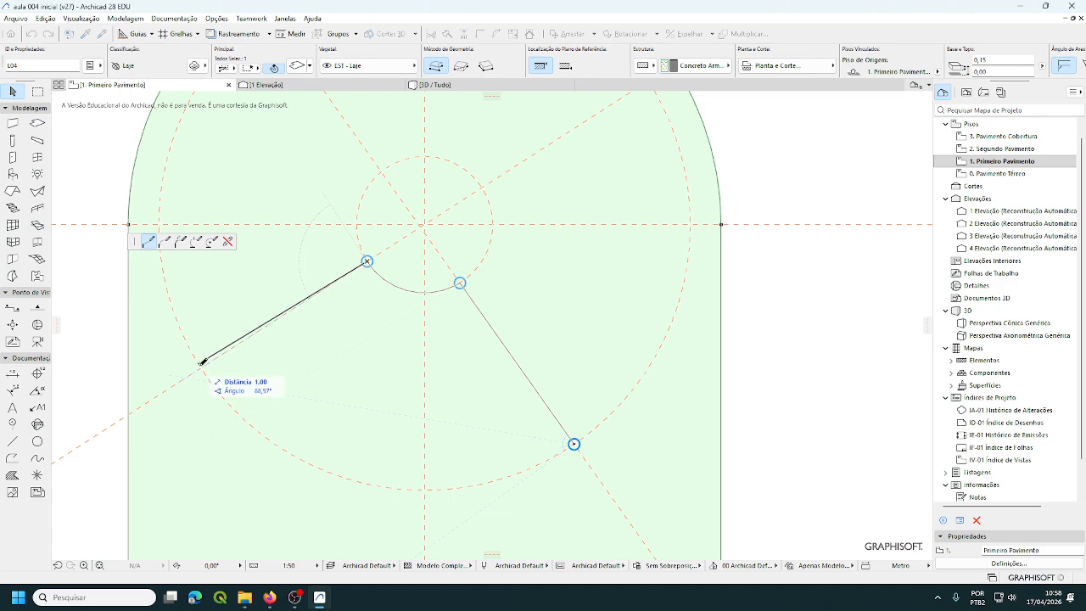
click(202, 365)
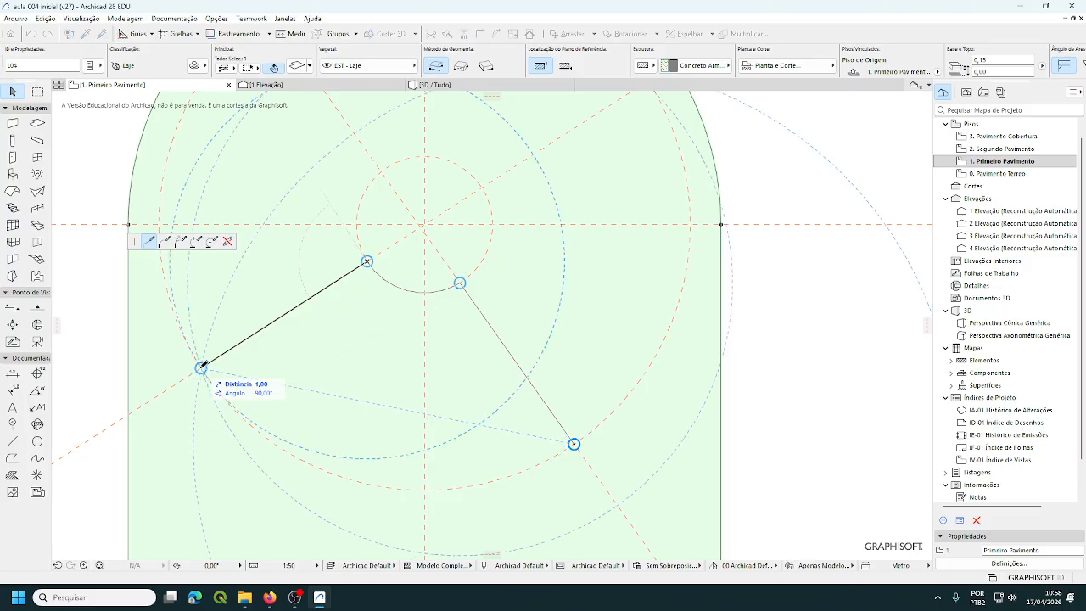
click(202, 366)
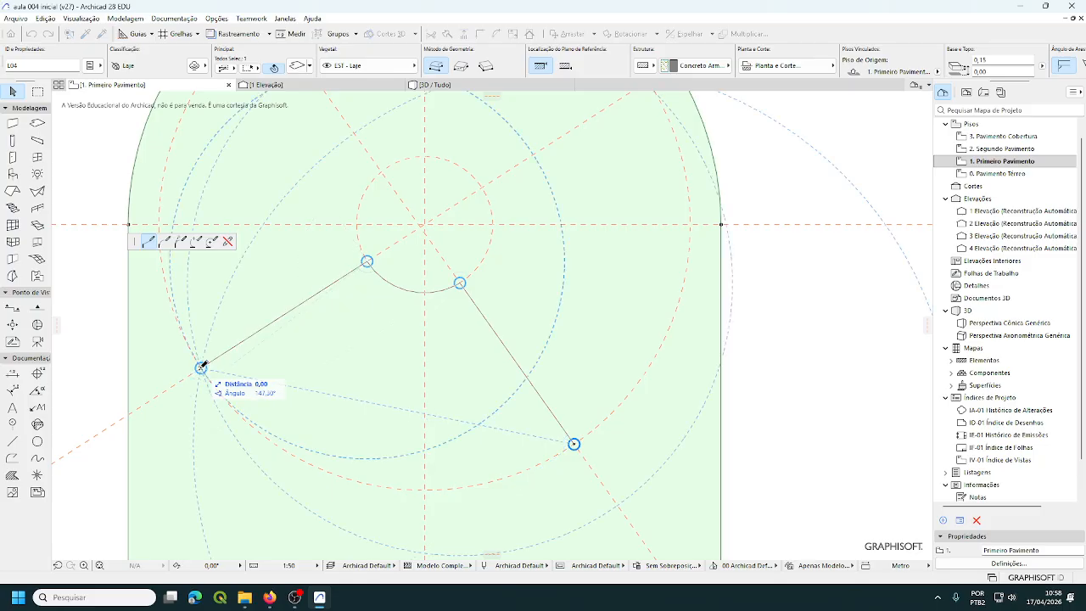
Step: Close the cut-out with an arc centred on the stair, following the outer circle around the upper side back to the starting point
click(211, 241)
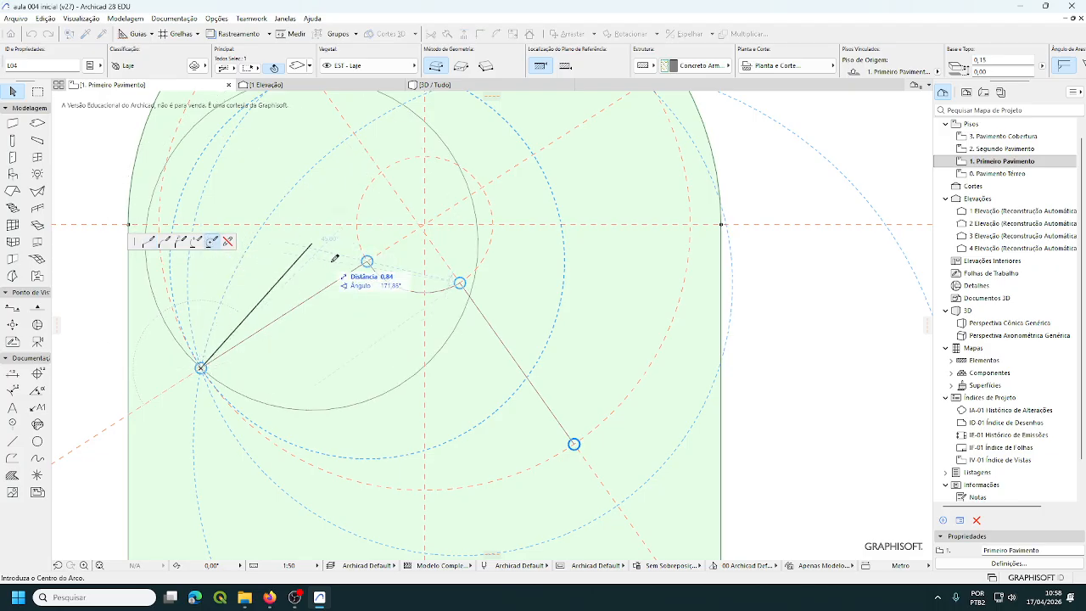
middle_drag(418, 264, 410, 319)
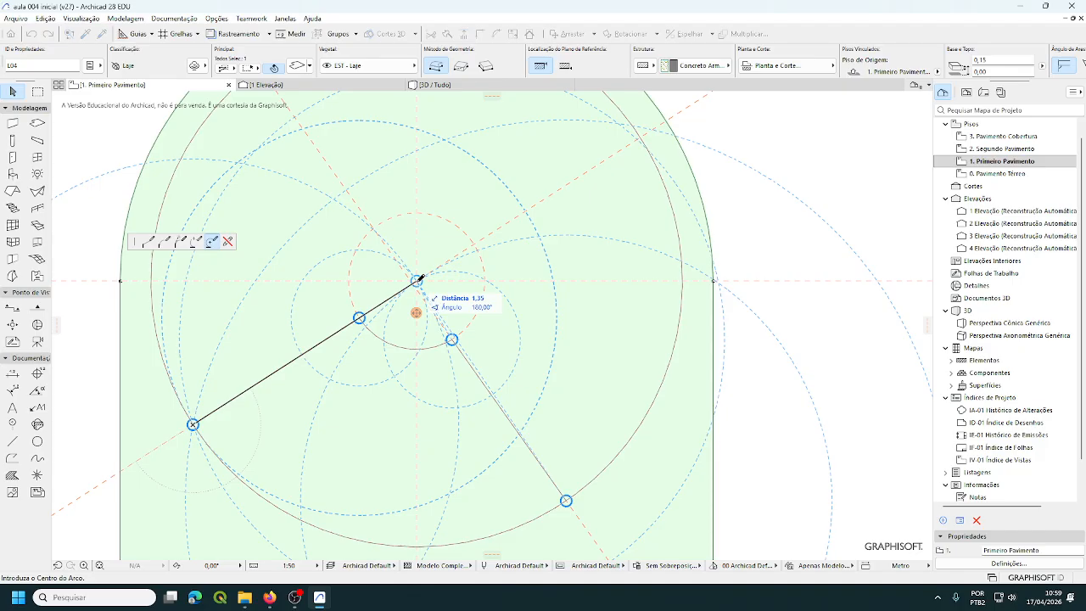
click(418, 279)
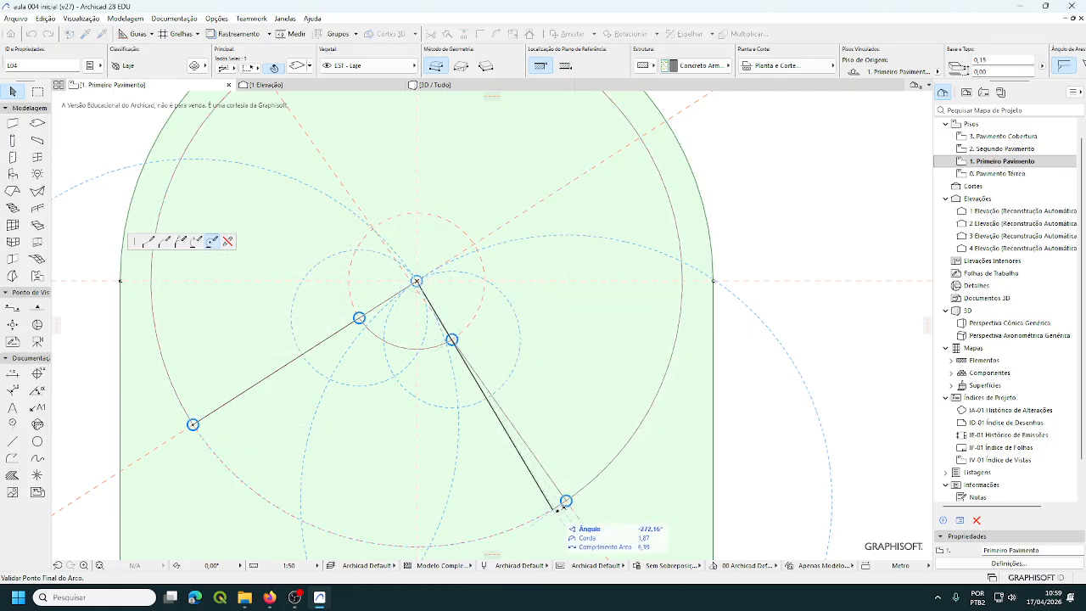
scroll(567, 501, up, 3)
scroll(606, 499, up, 2)
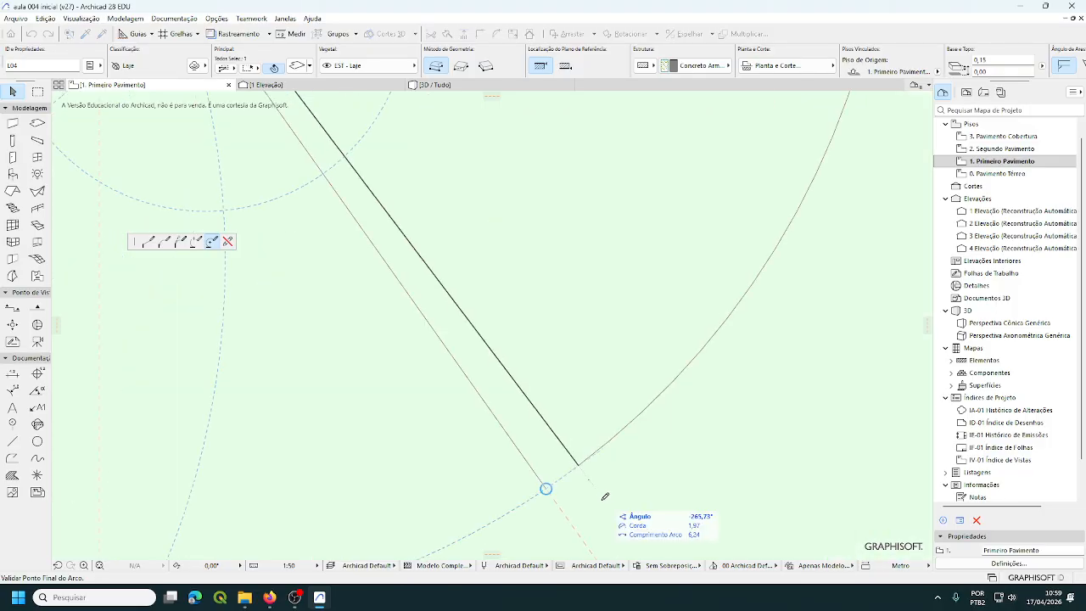
middle_drag(556, 469, 586, 357)
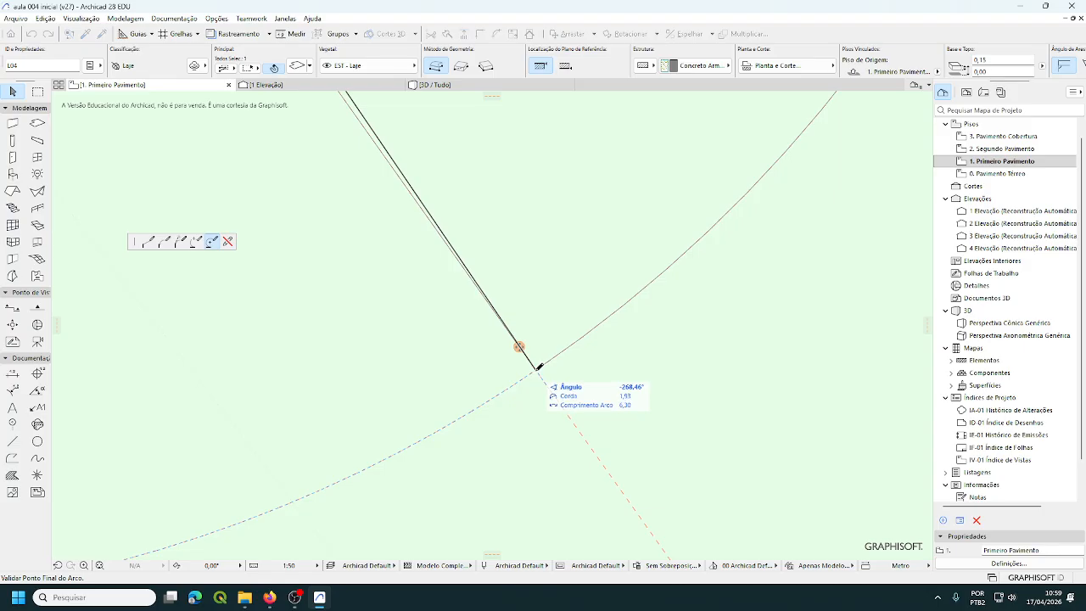
click(535, 369)
click(535, 370)
click(535, 370)
click(535, 370)
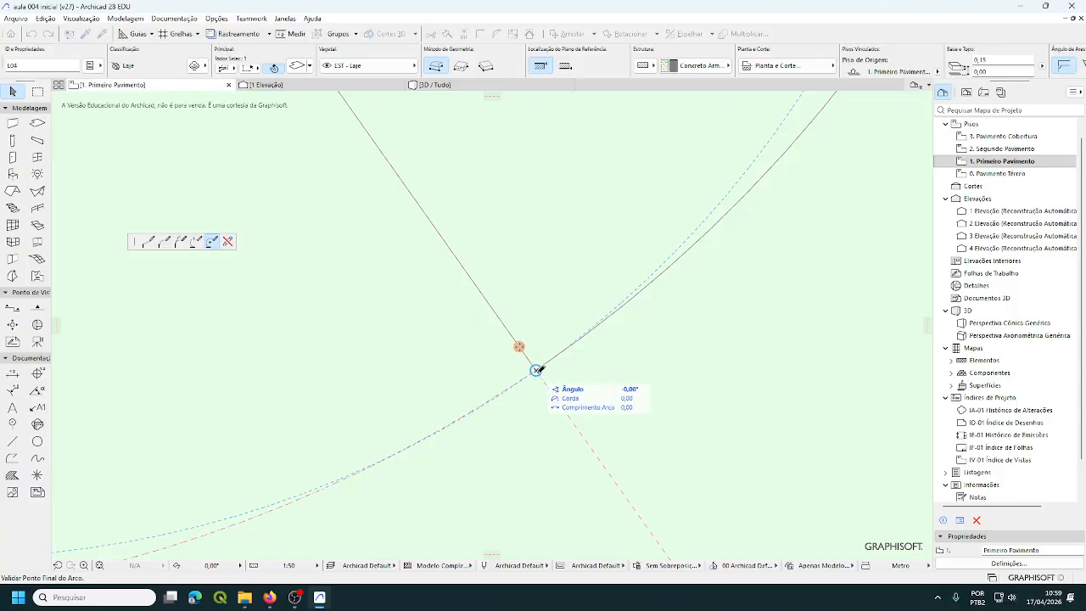
click(535, 369)
Step: Undo the stair cut-out in the first-floor slab
scroll(577, 499, down, 5)
scroll(626, 493, down, 3)
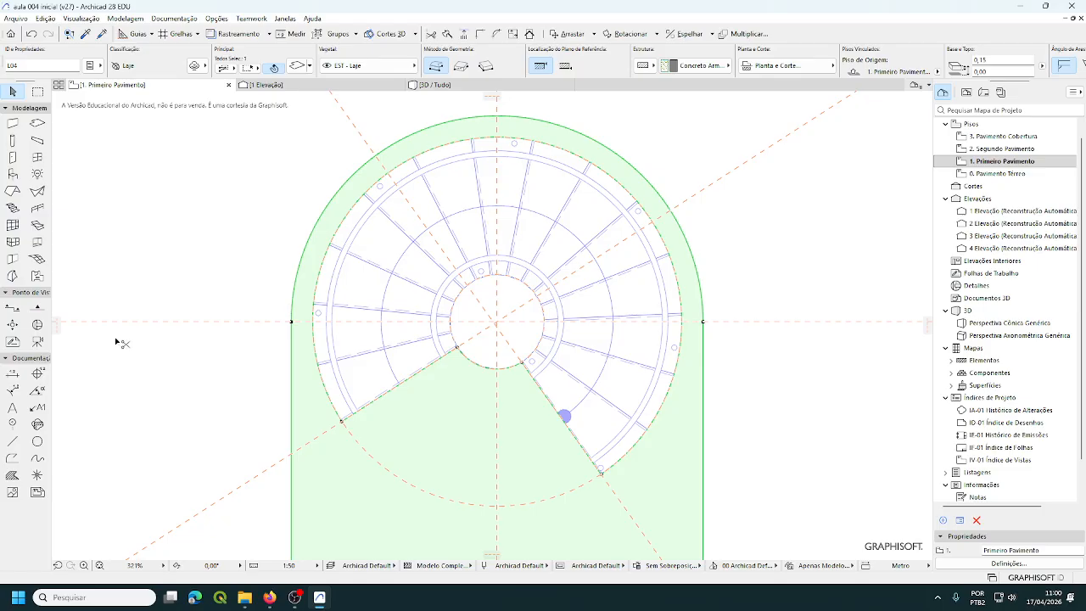
key(ctrl+z)
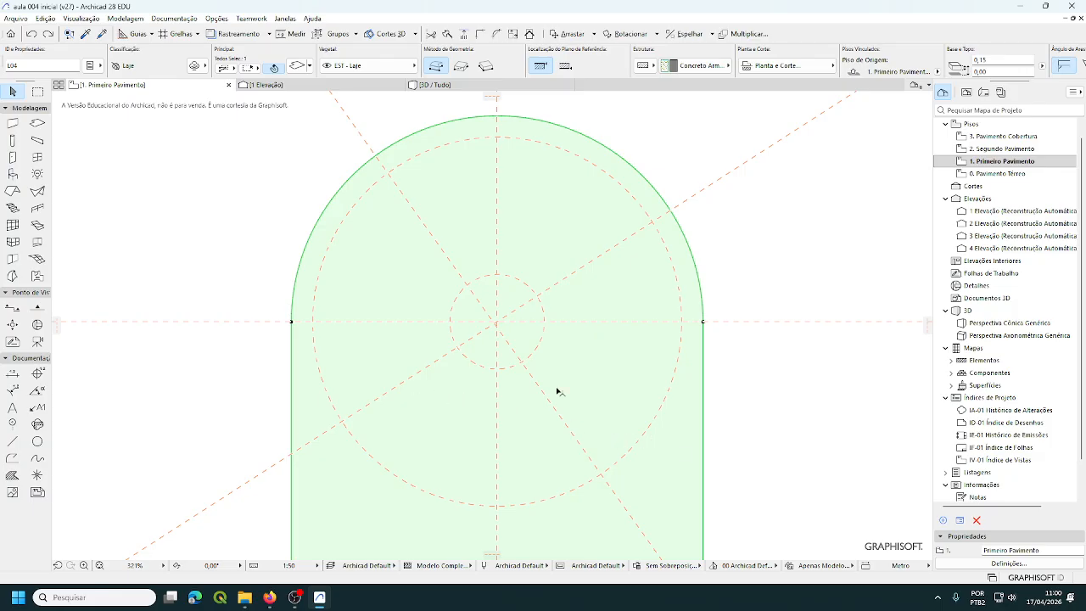
Step: Start a new cut-out in the first-floor slab with a straight edge about 1,00 m long along the lower-right guide, from outer to inner circle
click(703, 321)
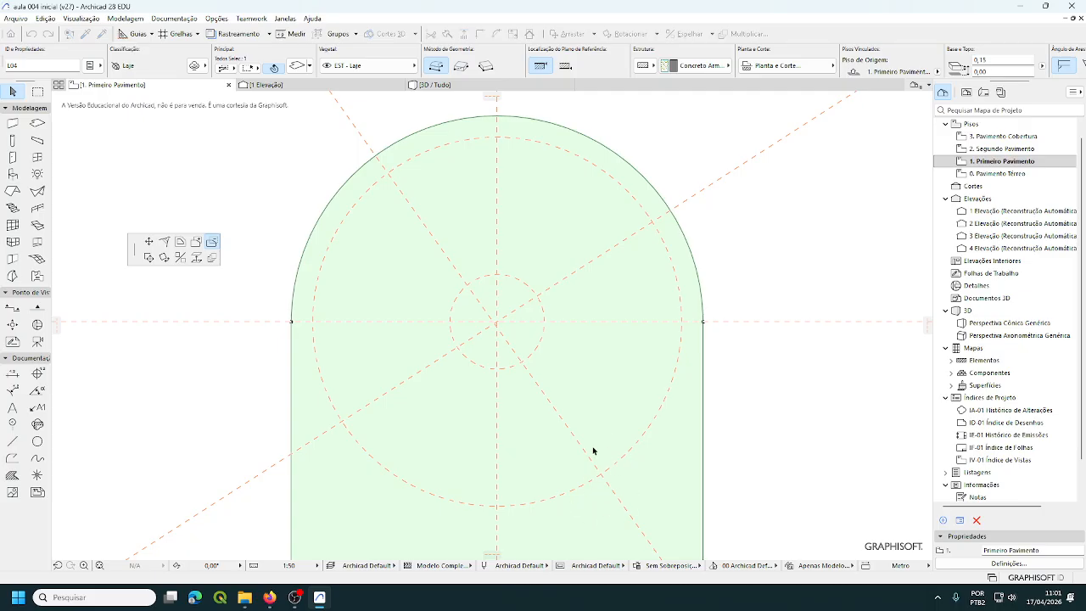
scroll(609, 499, up, 5)
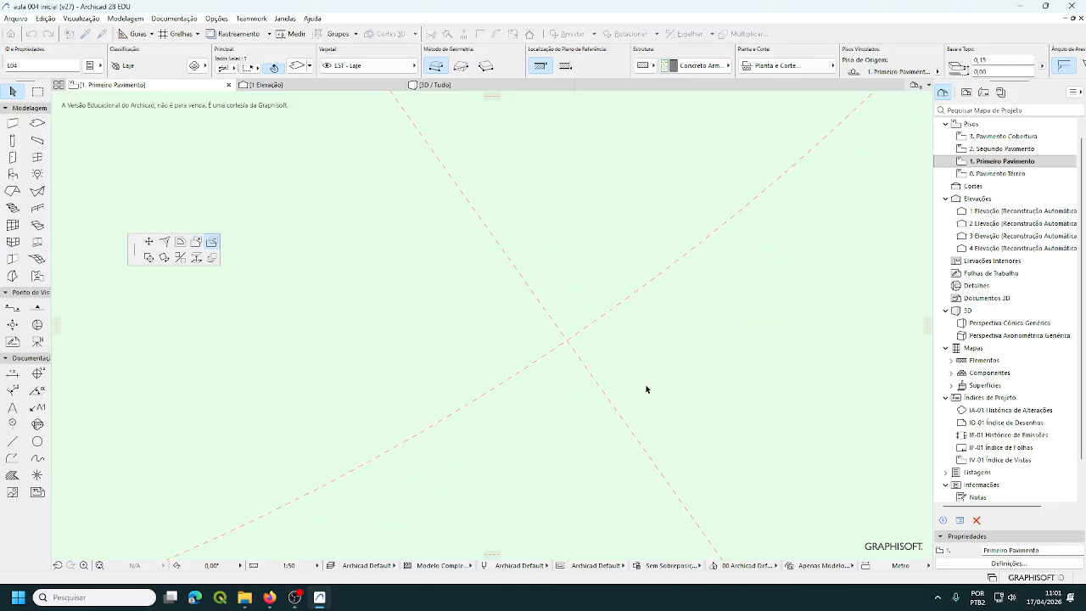
click(566, 341)
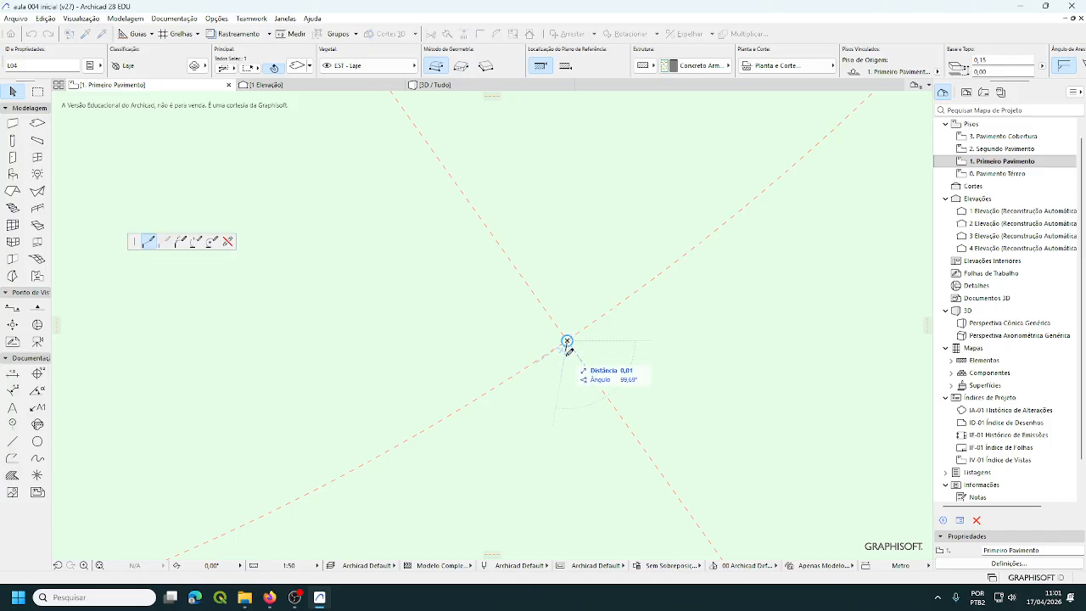
scroll(628, 442, down, 10)
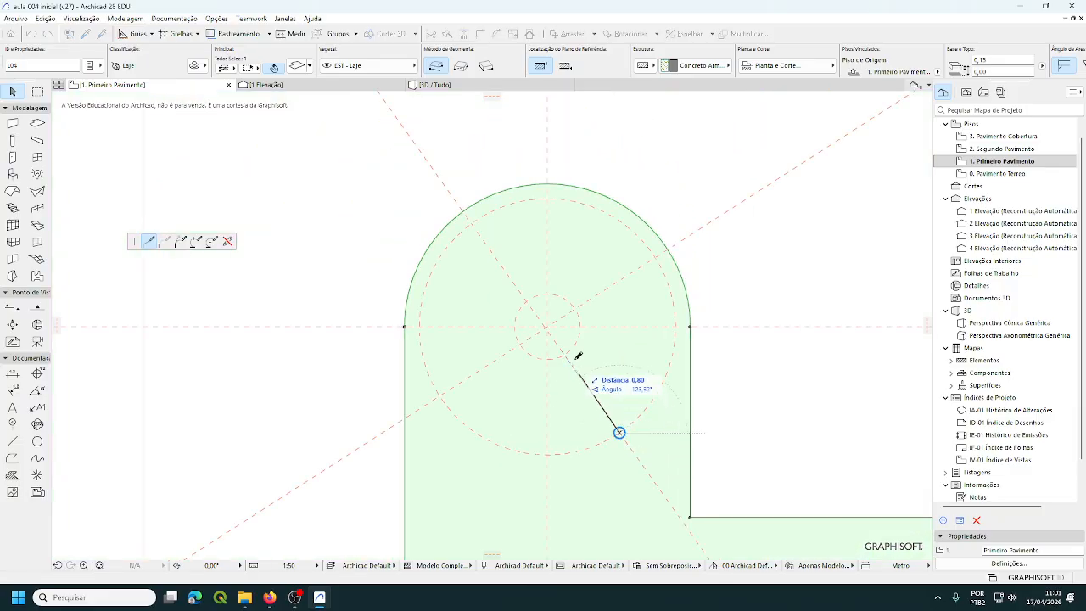
scroll(572, 339, up, 8)
scroll(555, 345, up, 4)
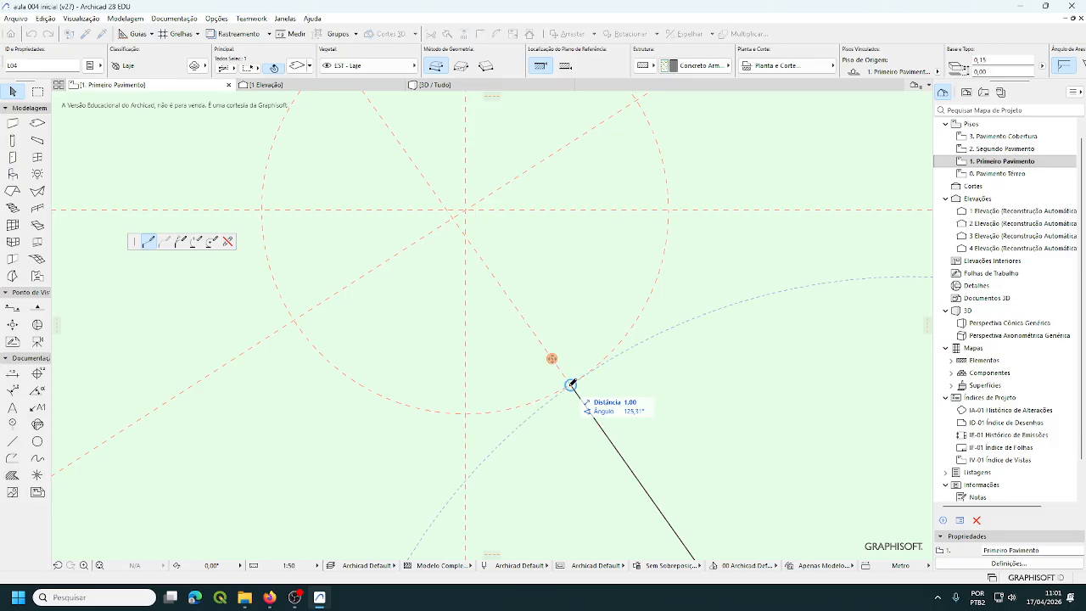
click(572, 383)
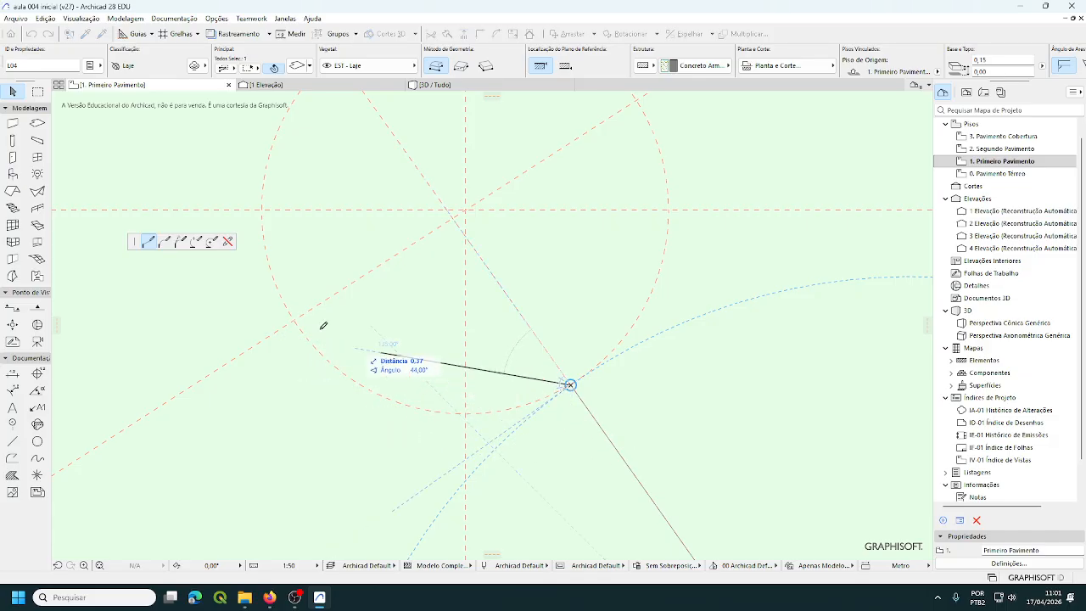
Step: Continue the cut-out with an arc centred on the stair, following the inner circle's lower side to the lower-left diagonal guide
click(211, 241)
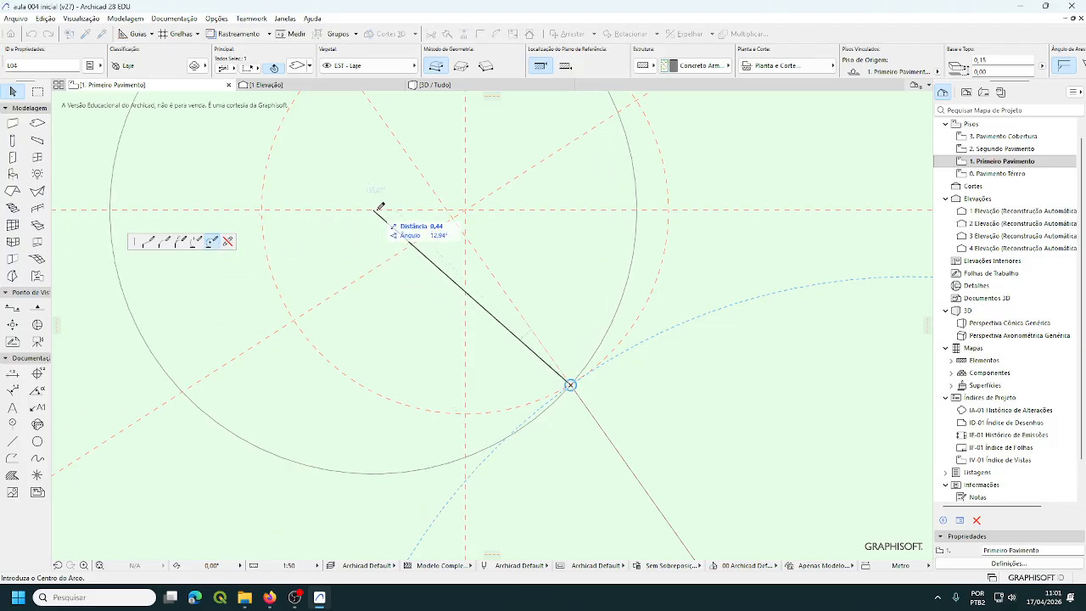
click(469, 206)
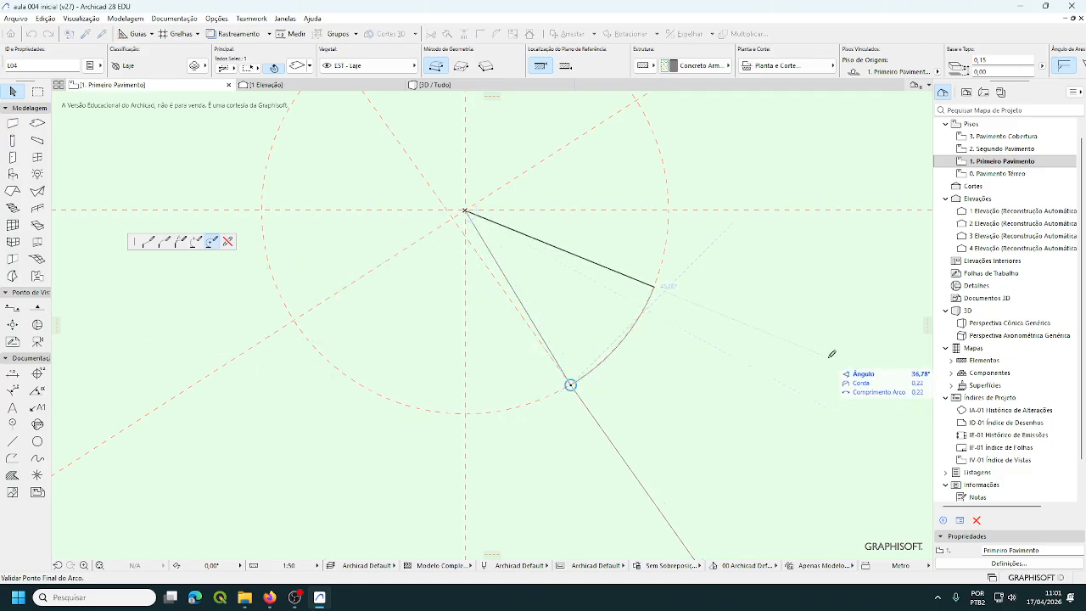
click(293, 320)
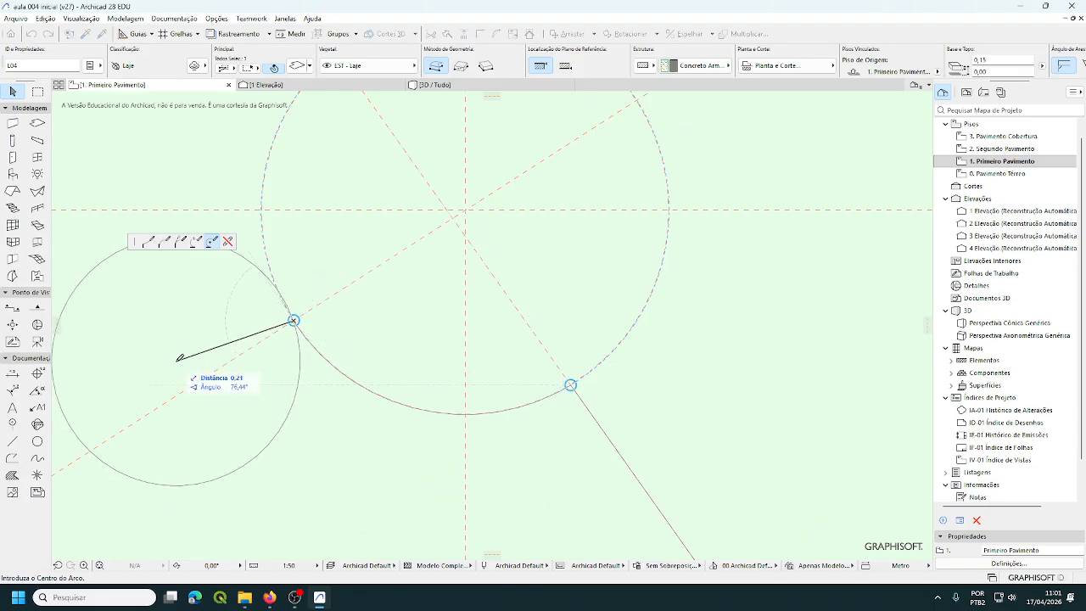
Step: Add a straight cut-out edge about 1,00 m long along the lower-left guide out to the outer circle
click(146, 243)
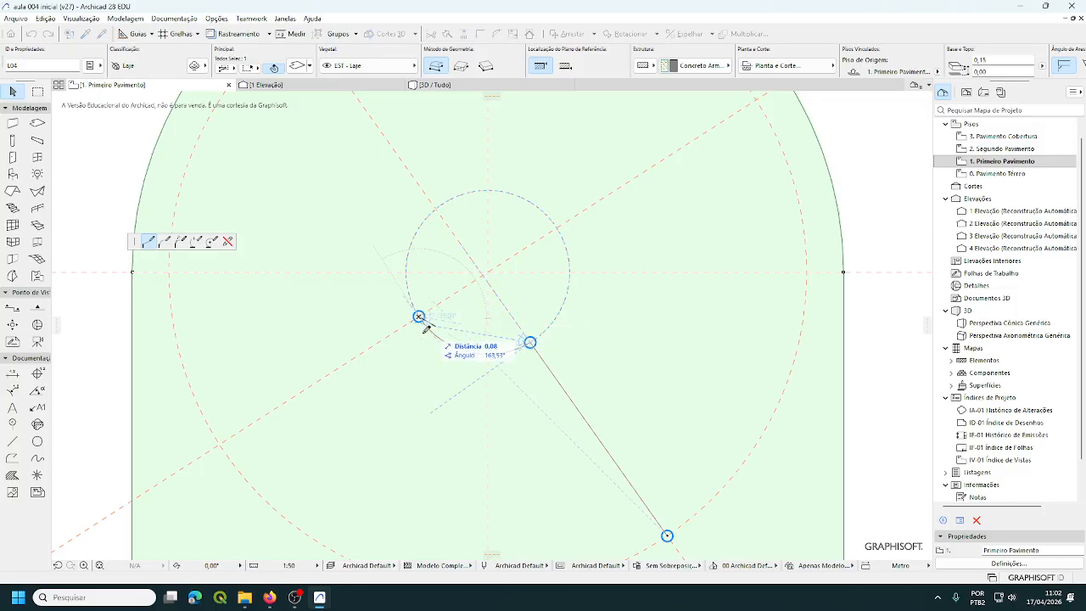
scroll(220, 442, up, 5)
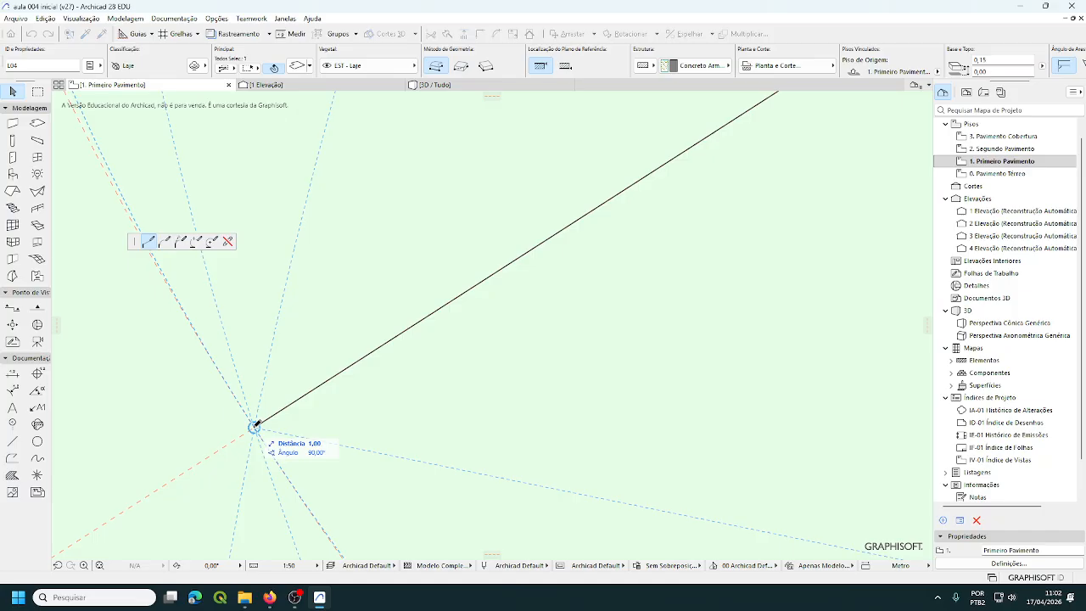
click(255, 427)
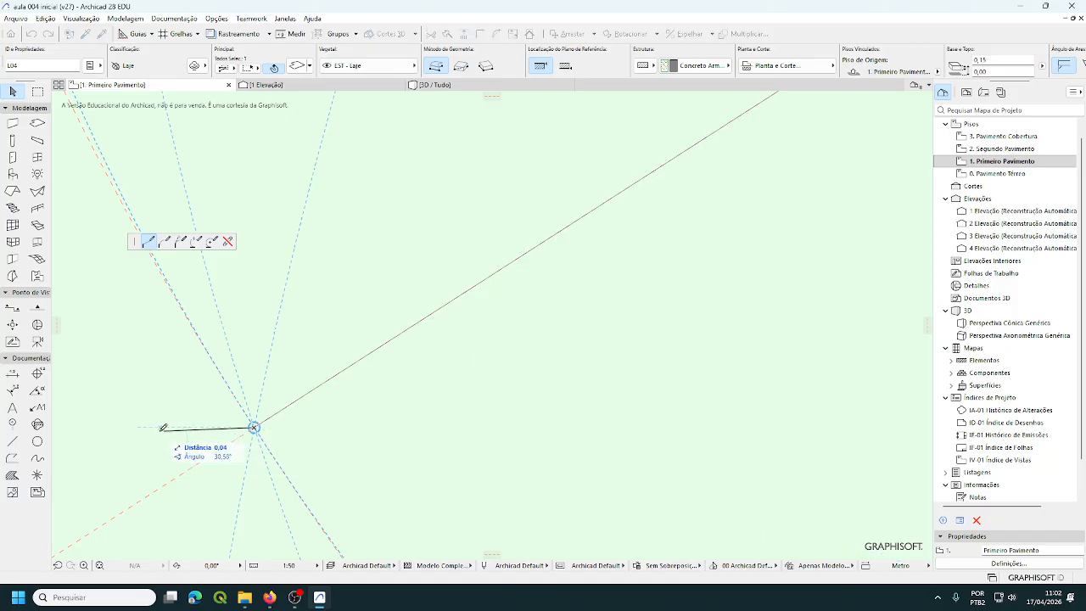
Step: Close the stair opening with a stair-centred arc around the upper side of the outer circle to the first point, and deselect the slab
scroll(166, 436, down, 2)
scroll(185, 436, down, 5)
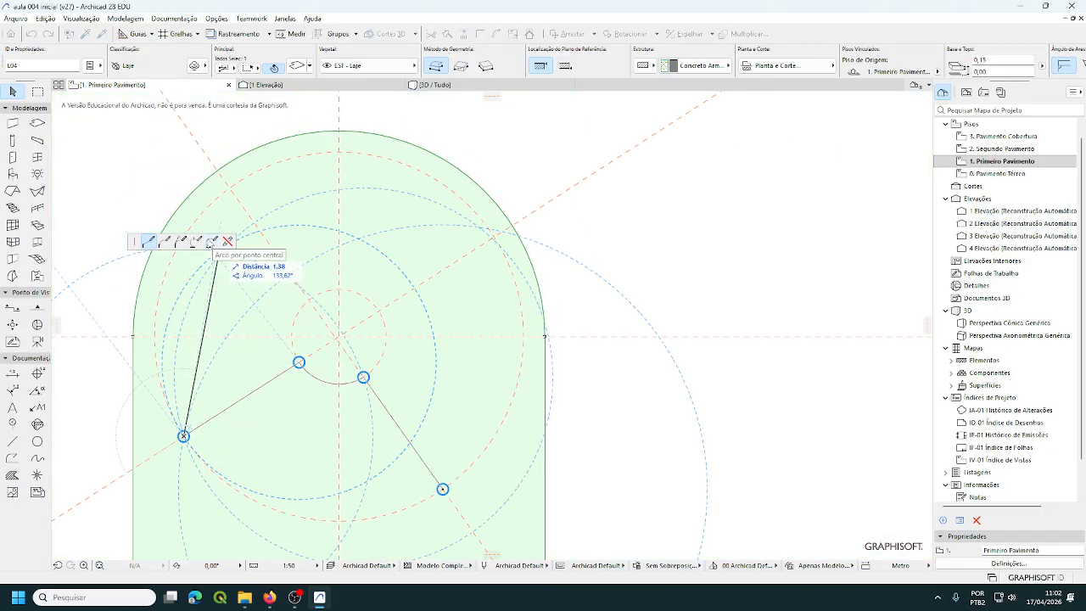
click(212, 241)
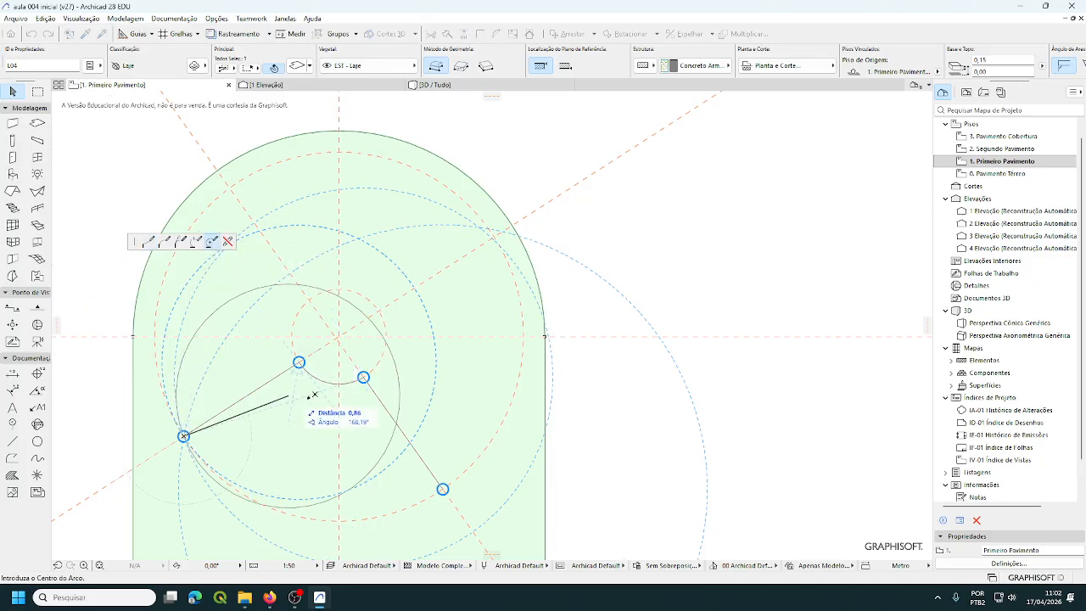
scroll(344, 337, up, 6)
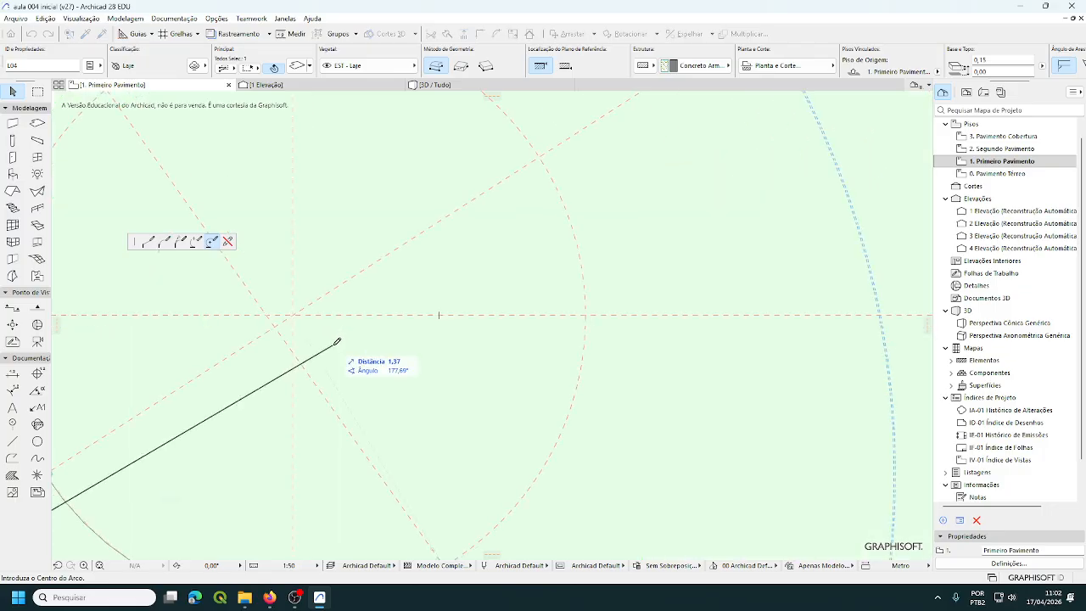
click(297, 315)
scroll(324, 344, down, 5)
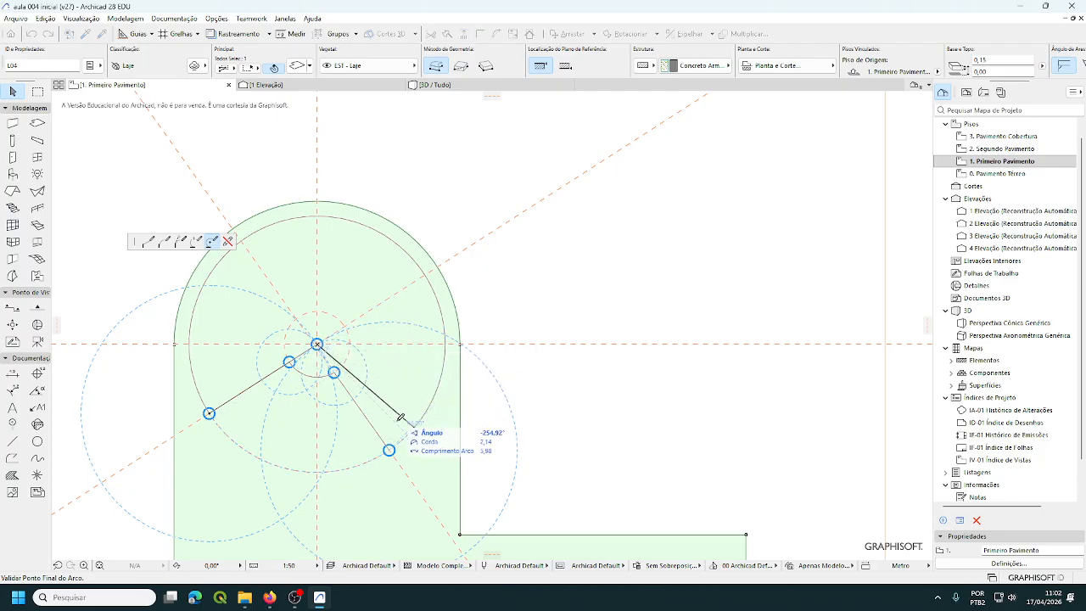
scroll(393, 443, up, 5)
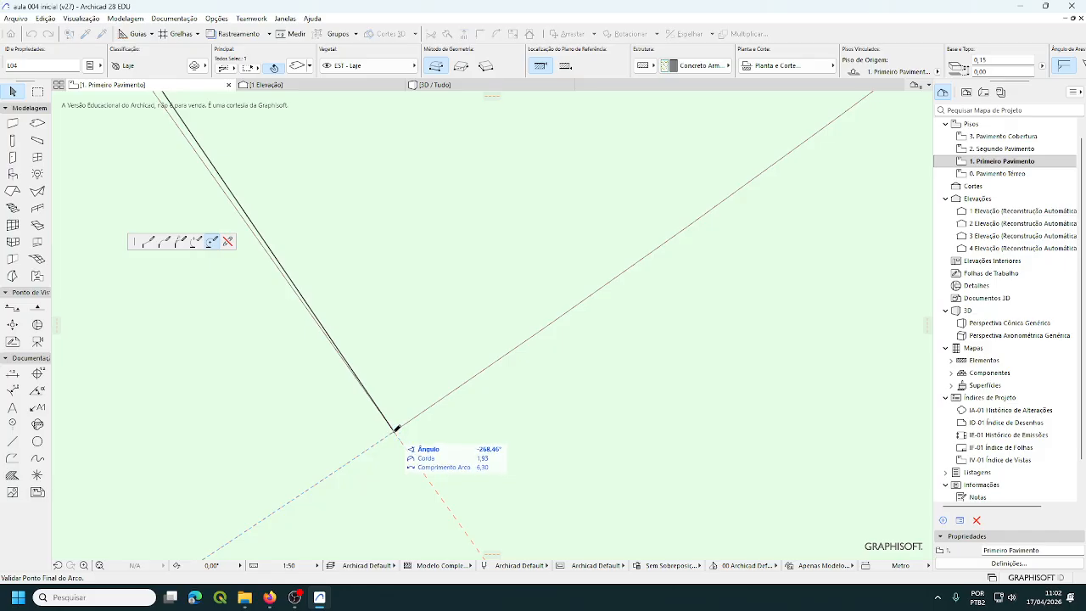
click(395, 428)
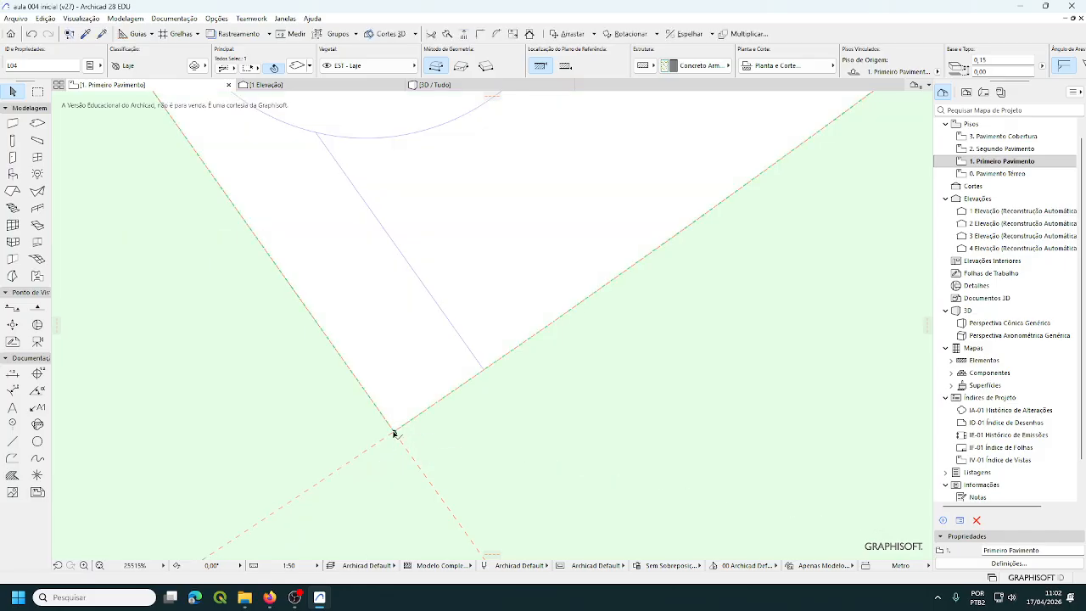
scroll(431, 457, down, 5)
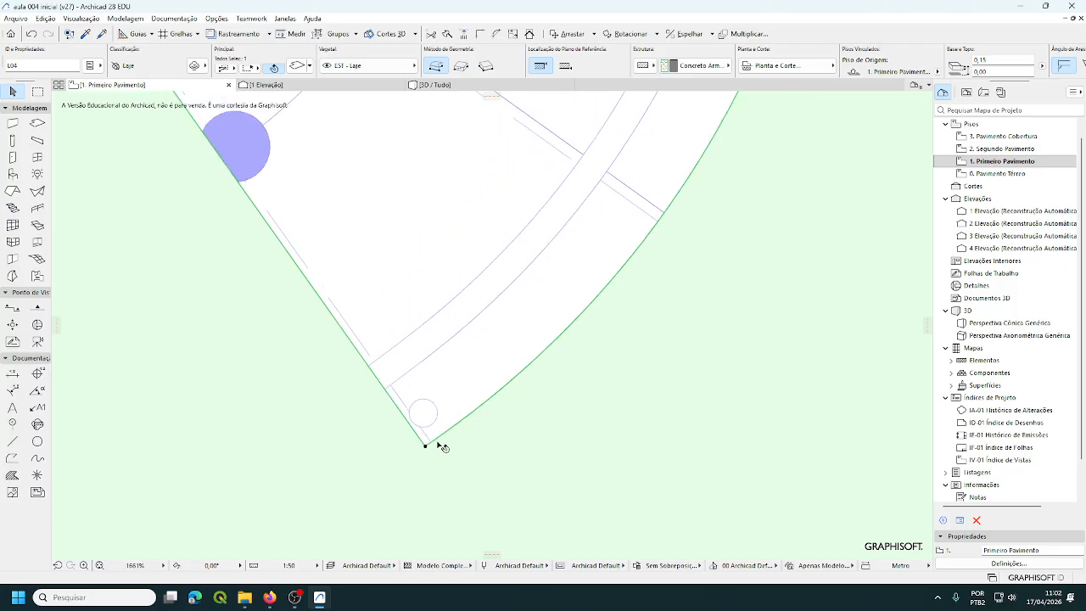
scroll(460, 439, down, 3)
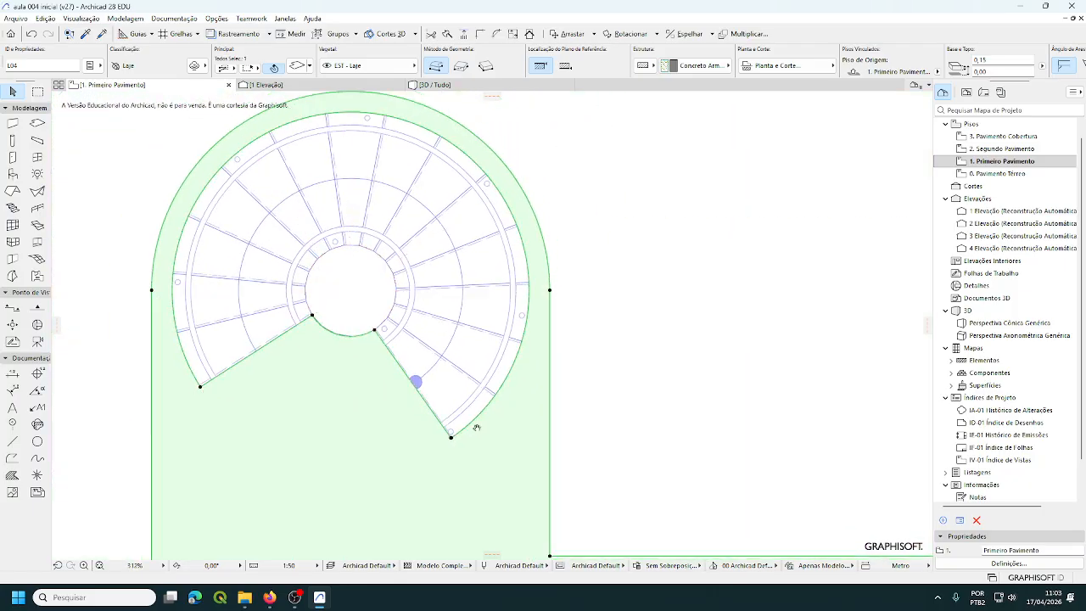
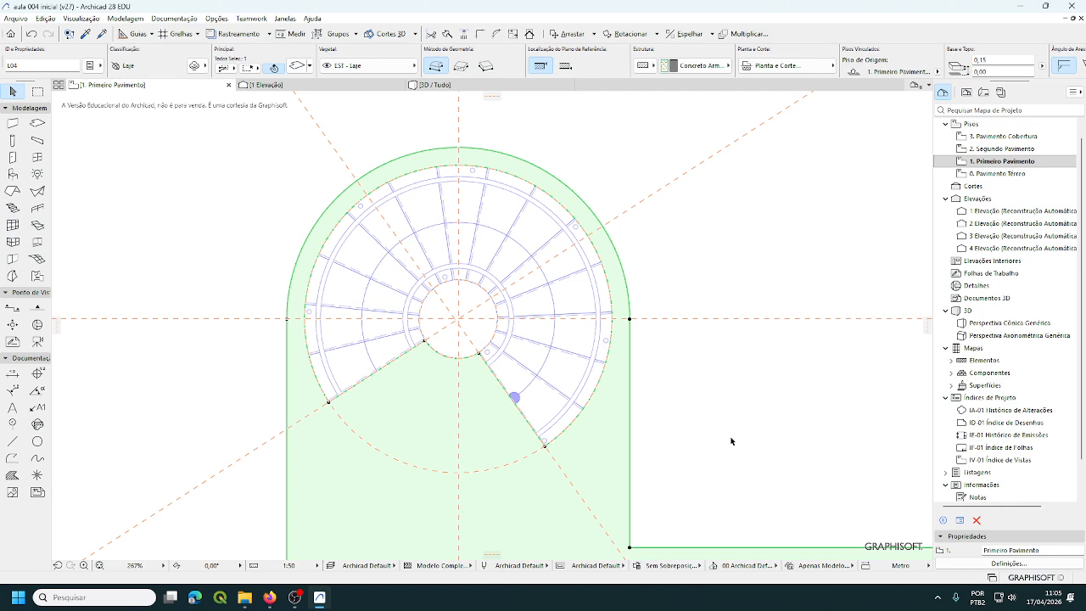
key(Escape)
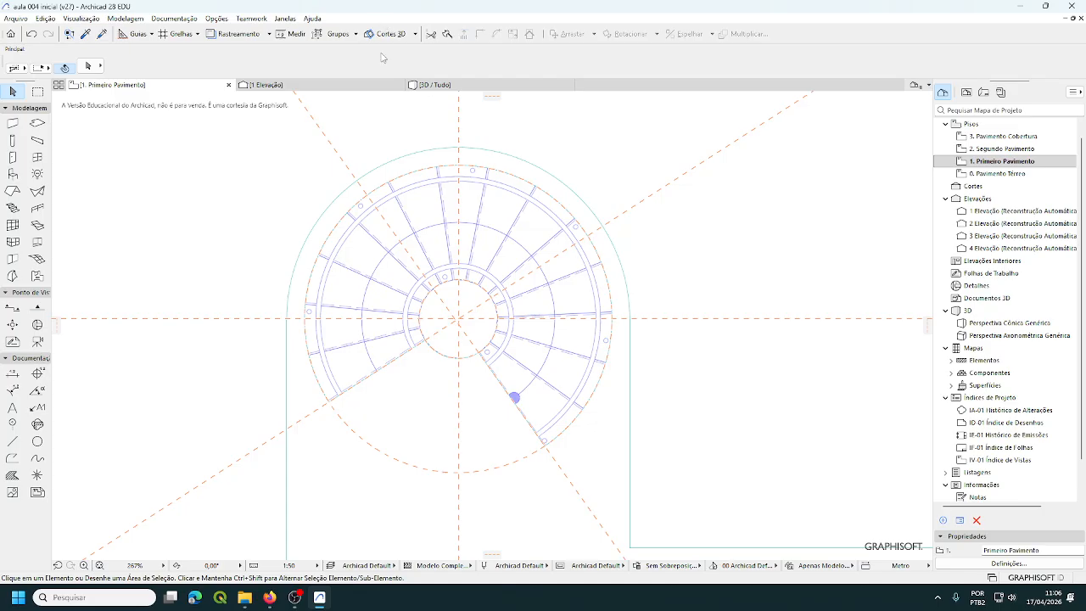
Step: Examine the slab opening around the spiral staircase in the 3D view from several angles
click(461, 89)
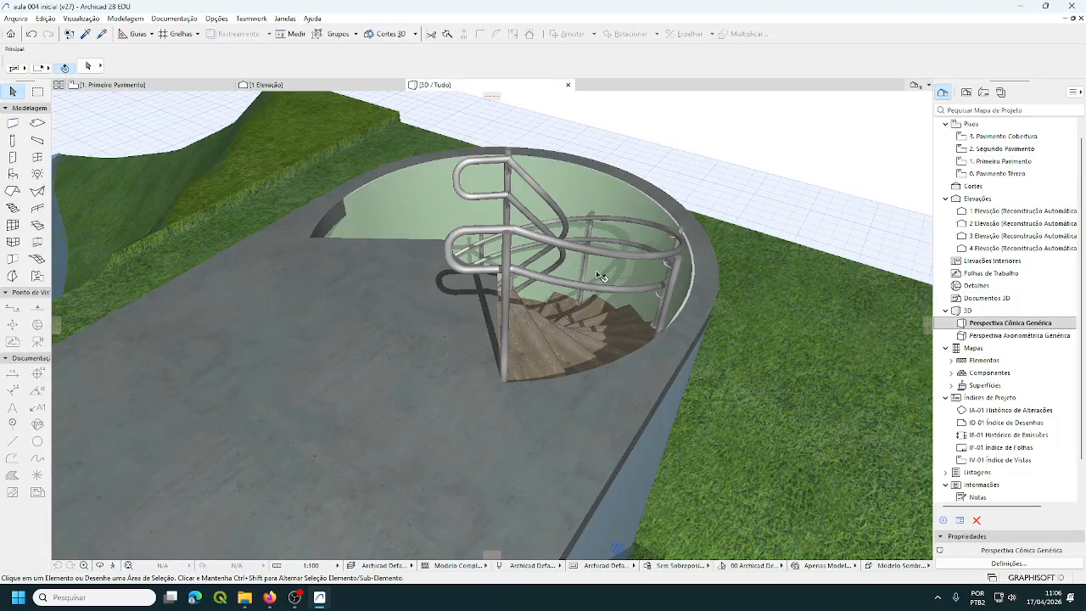
shift+middle_drag(578, 263, 561, 406)
scroll(537, 384, down, 6)
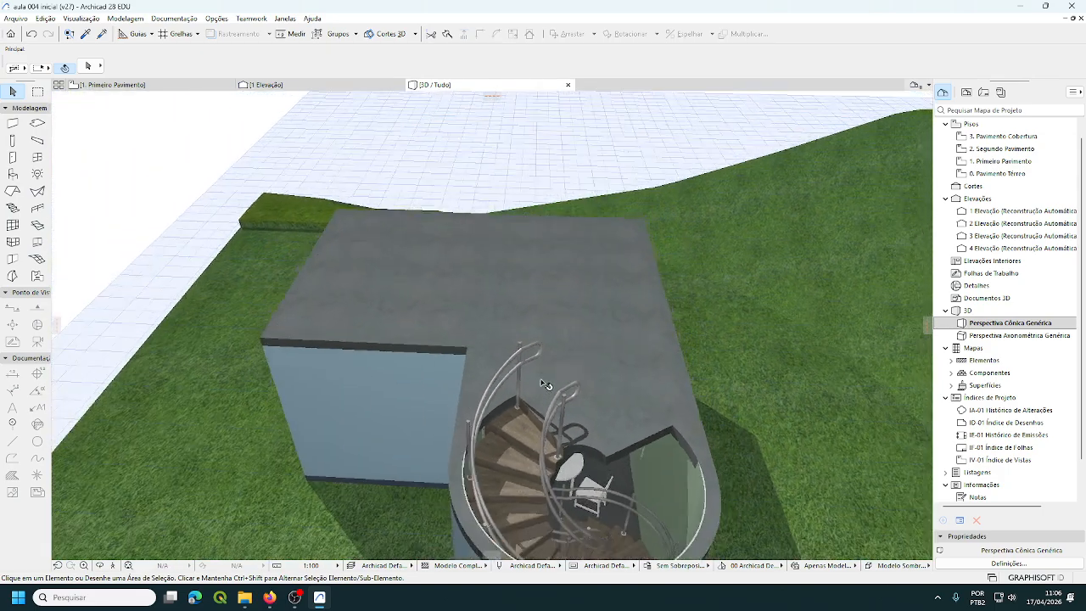
shift+middle_drag(594, 394, 590, 458)
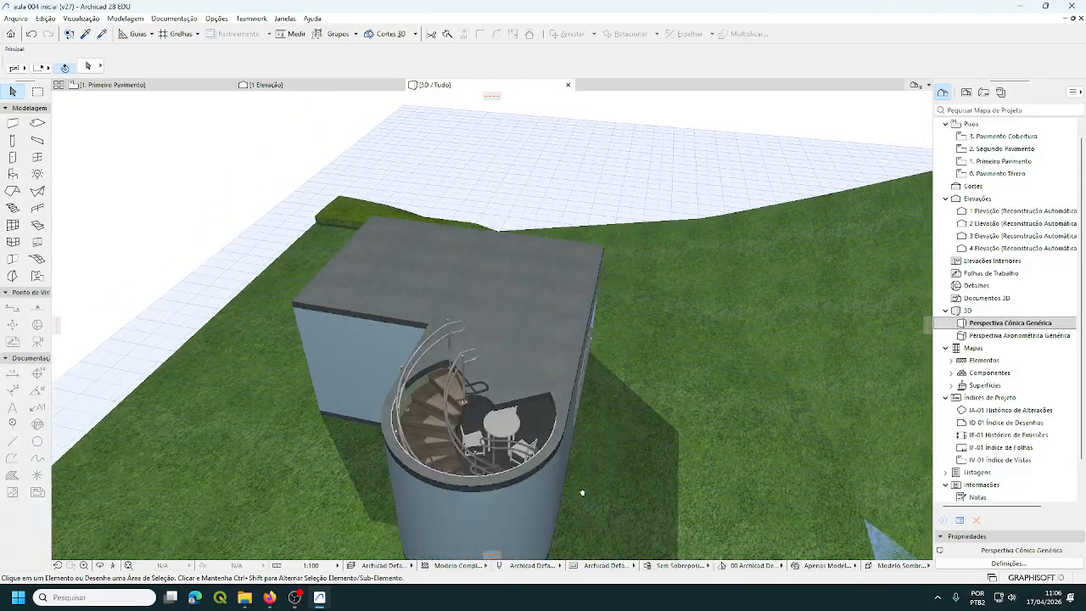
scroll(489, 502, up, 6)
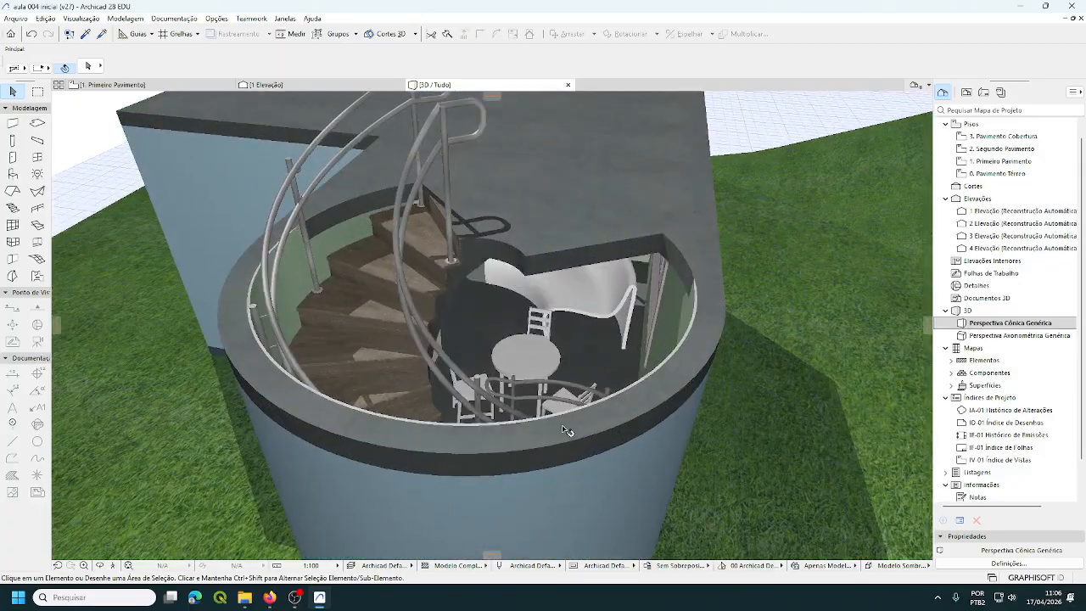
click(529, 396)
shift+middle_drag(529, 396, 505, 411)
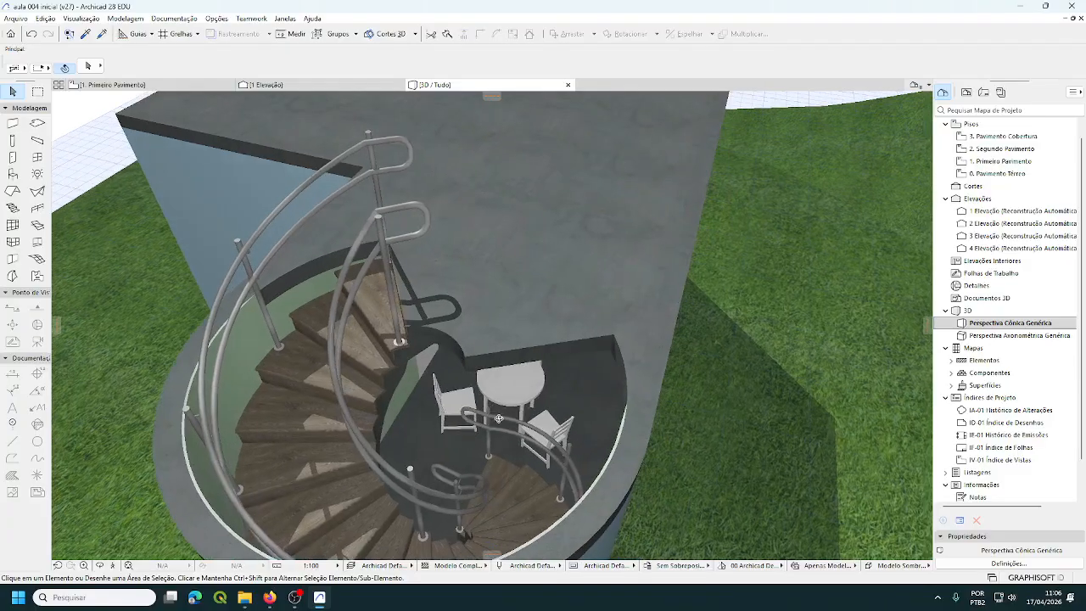
scroll(506, 411, down, 1)
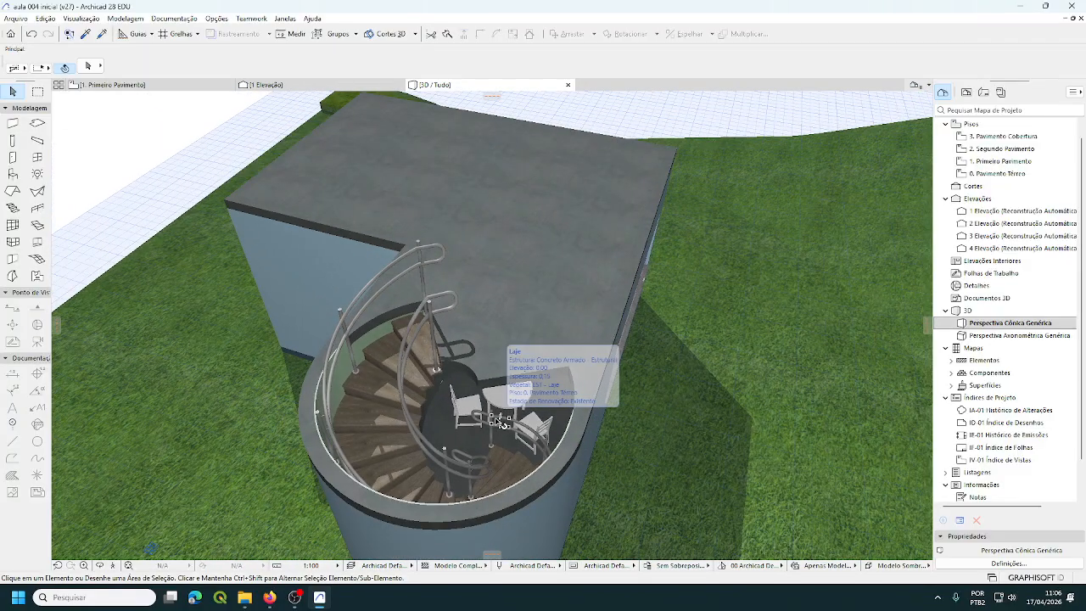
shift+middle_drag(501, 422, 468, 416)
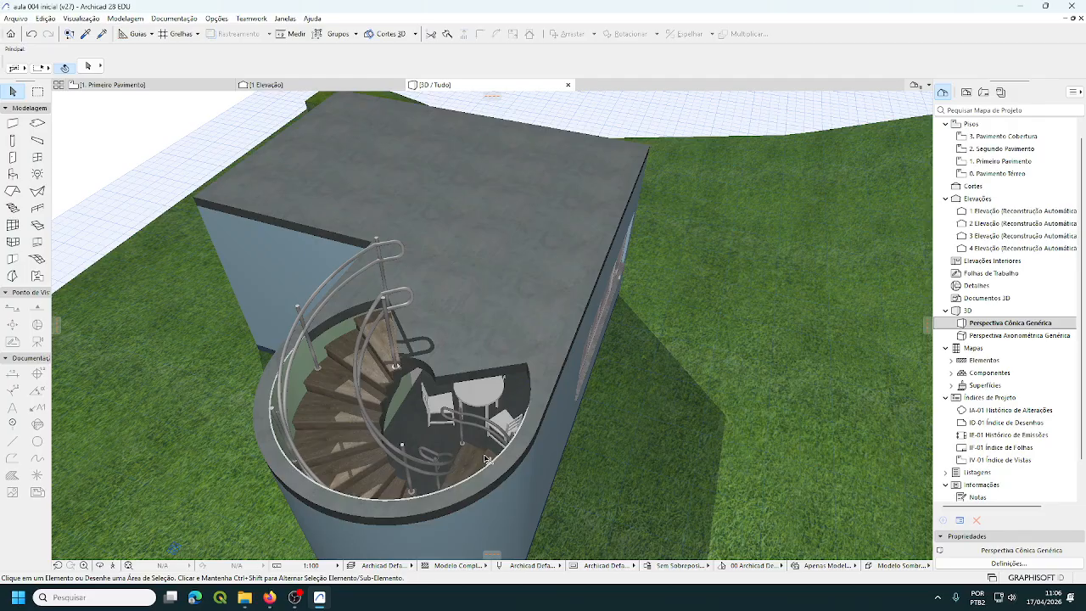
shift+middle_drag(485, 458, 530, 392)
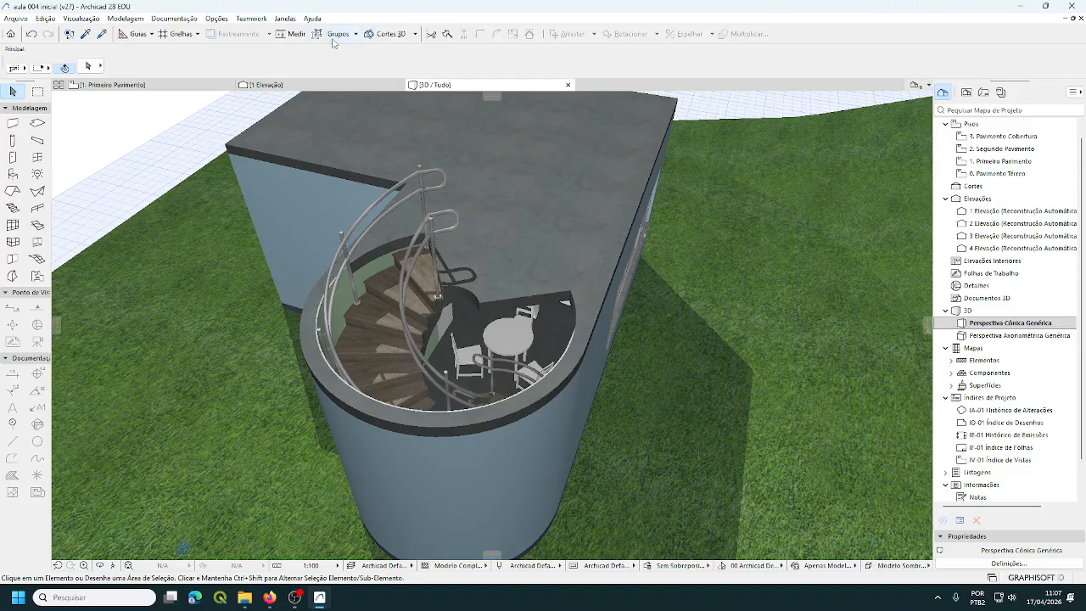
Step: Turn on the headroom (Altura Livre) display for stairs in 3D and section/elevation in the Archicad Default model view options
click(185, 21)
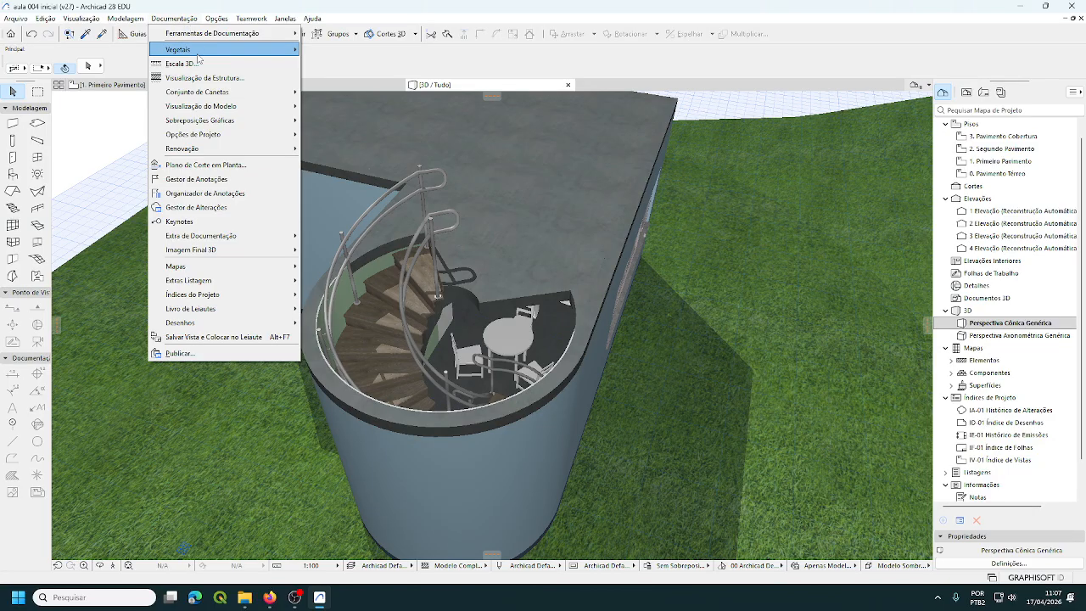
mouse_move(223, 110)
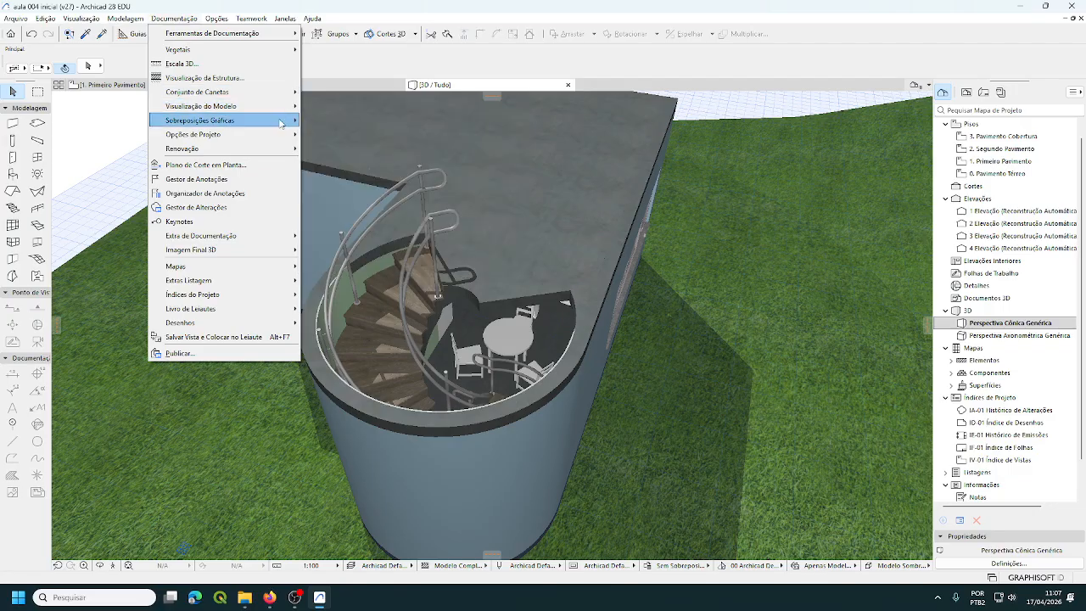
click(357, 107)
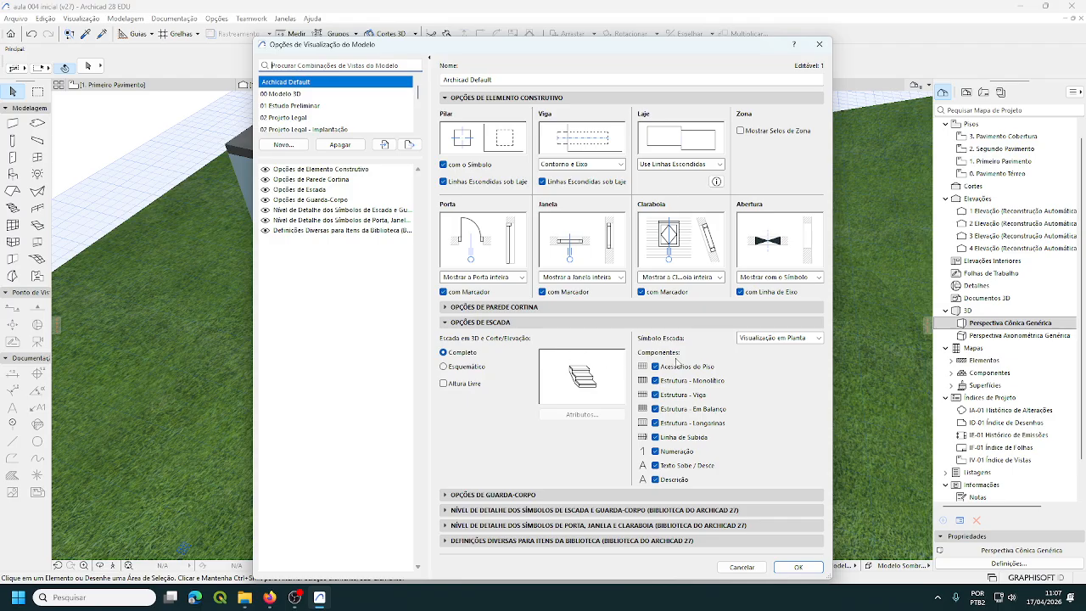
click(462, 323)
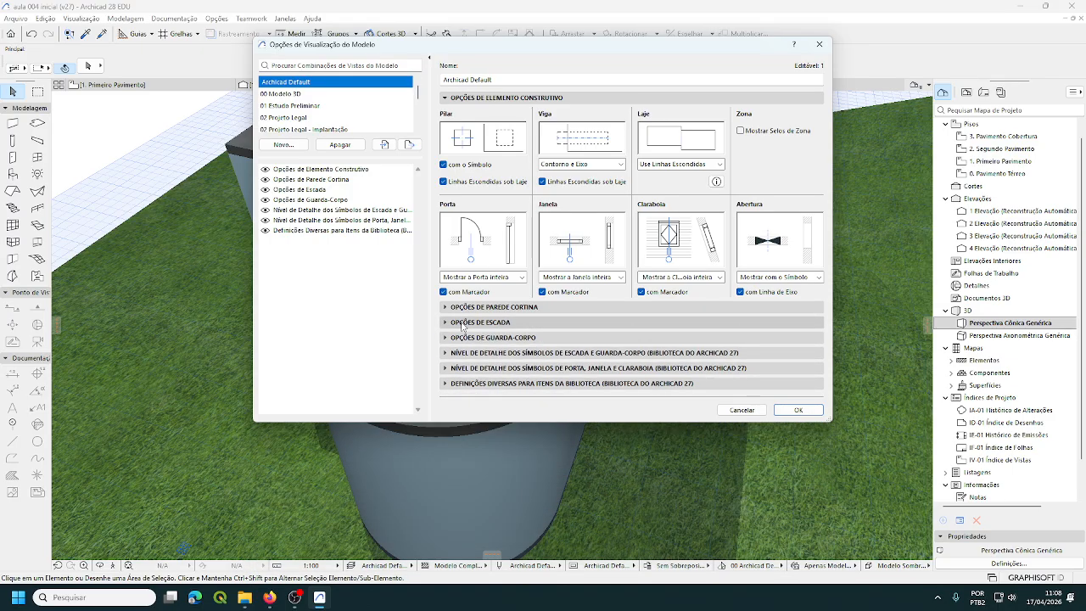
click(462, 323)
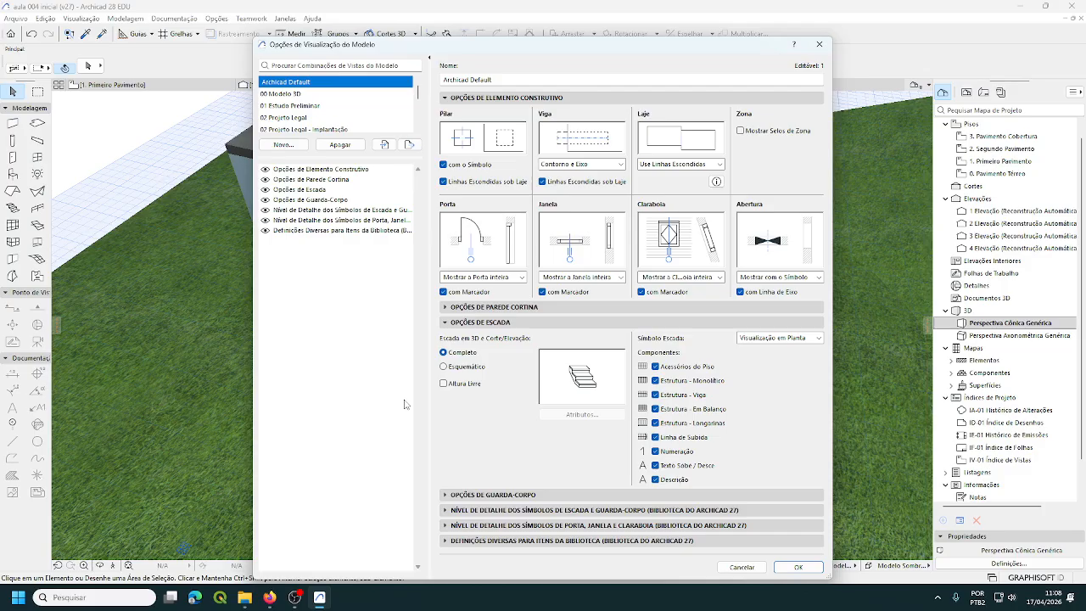
click(443, 384)
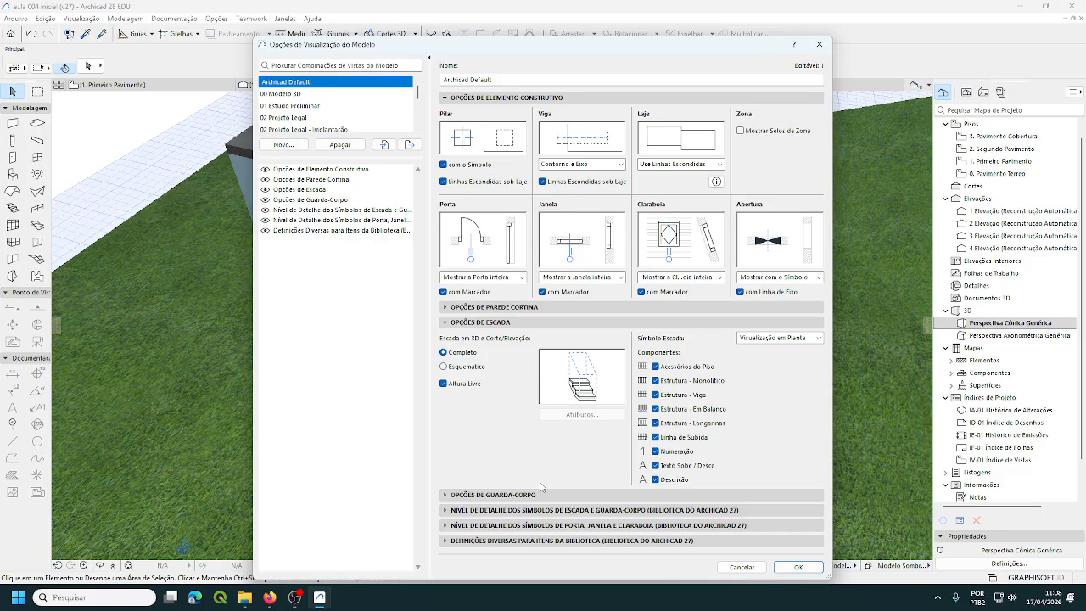
click(799, 567)
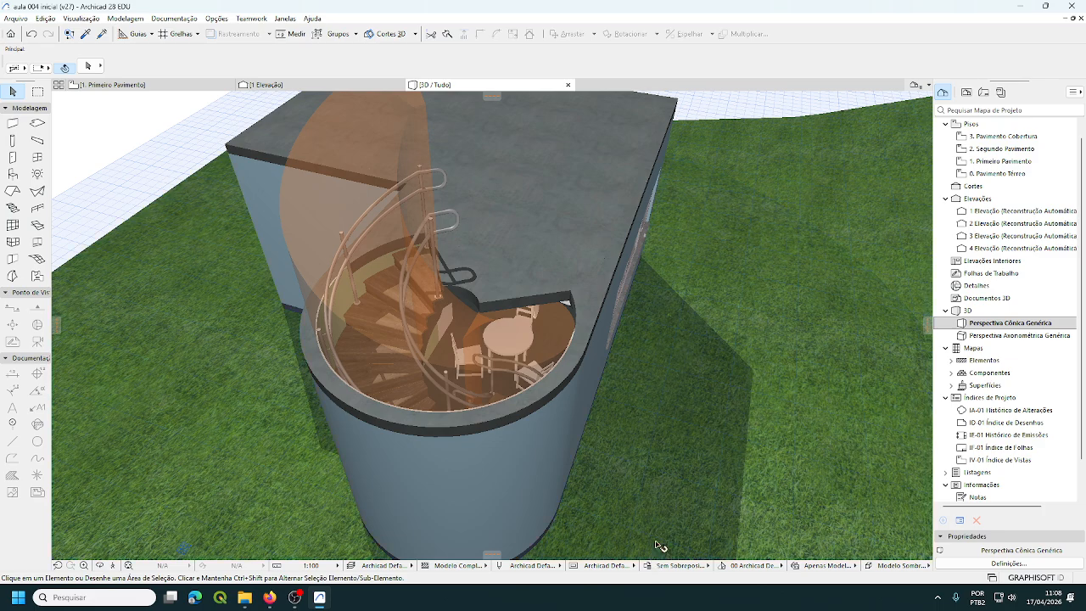
Step: Examine the spiral stair's headroom volume against the slab opening's edges in 3D, from close up and from several angles
shift+middle_drag(582, 449, 557, 330)
scroll(534, 338, up, 1)
scroll(533, 336, up, 2)
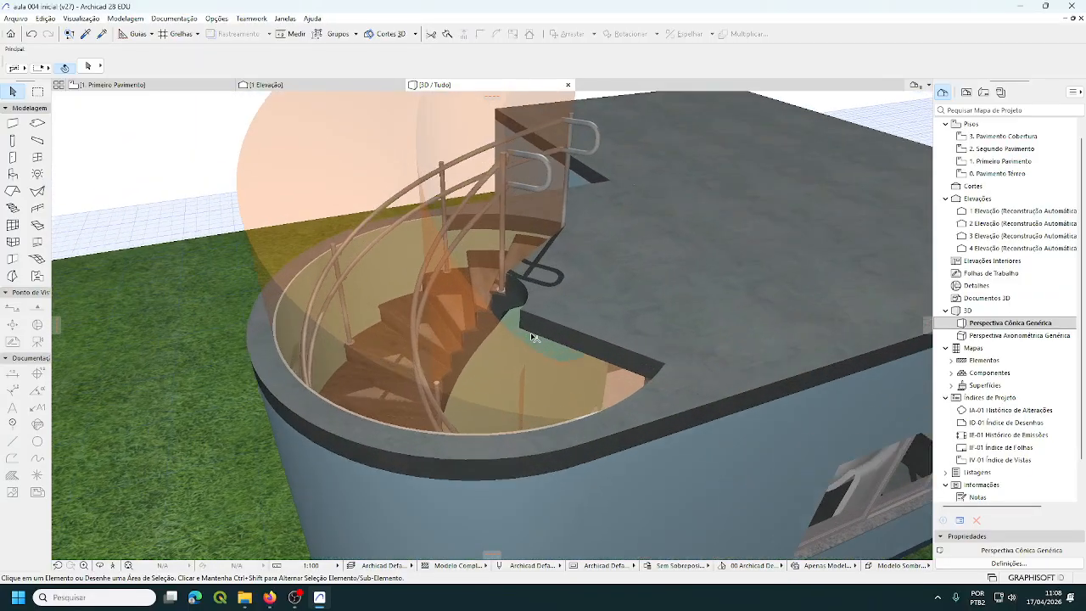
shift+middle_drag(532, 336, 499, 367)
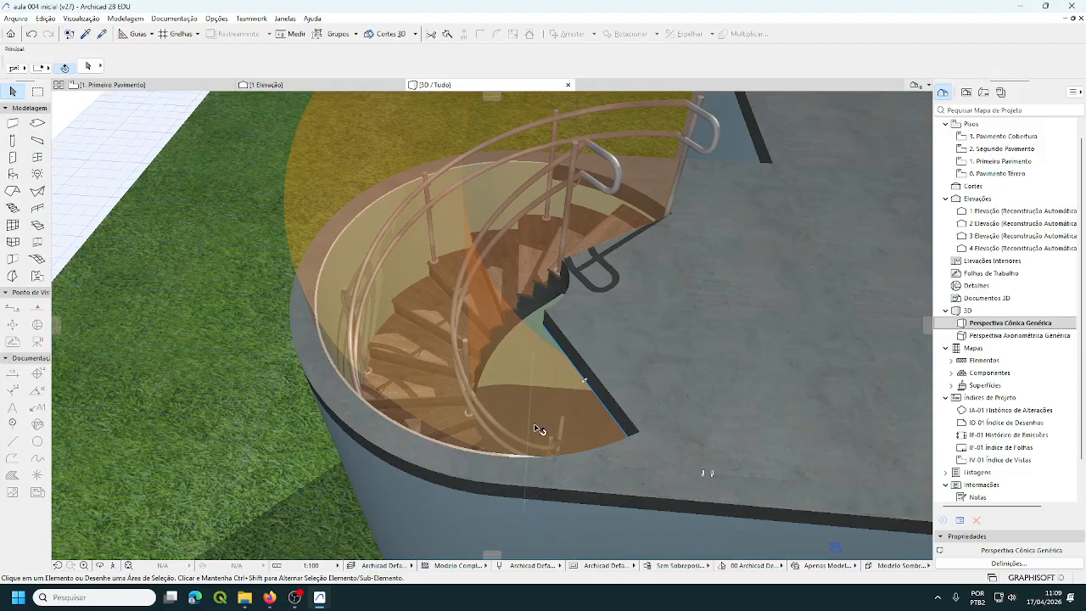
shift+middle_drag(525, 419, 783, 406)
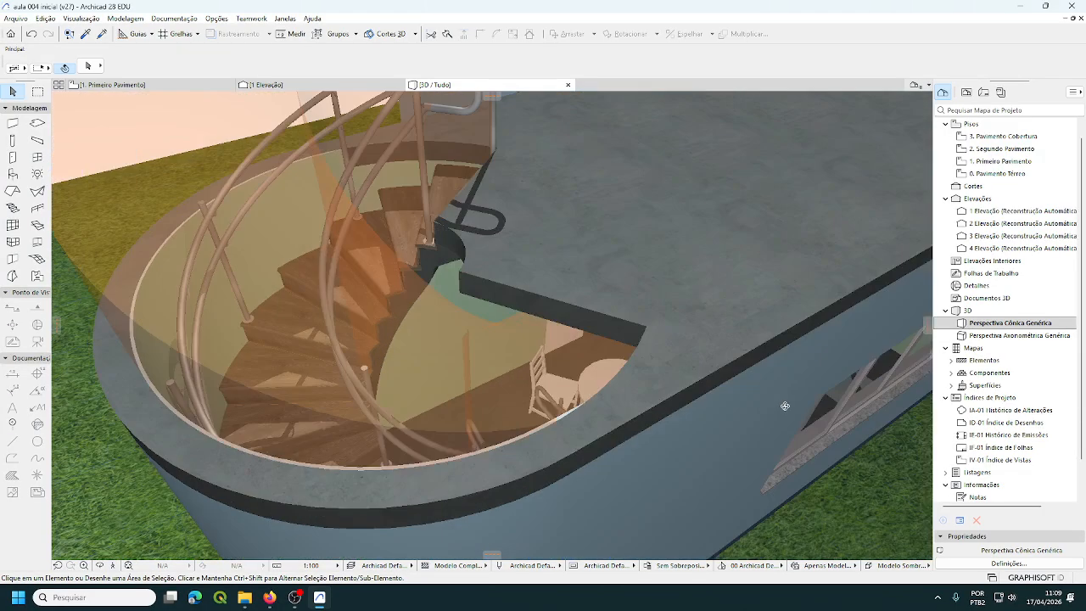
scroll(571, 370, down, 4)
middle_drag(542, 360, 542, 399)
scroll(538, 399, down, 2)
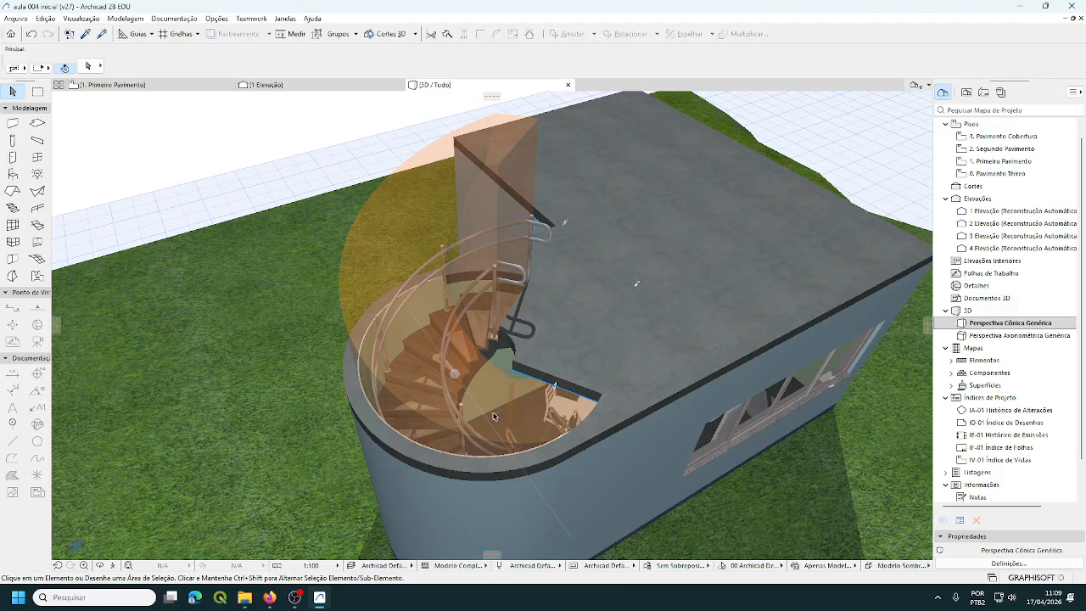
Step: Open the model view options for the Archicad Default combination with the stair display settings
click(174, 19)
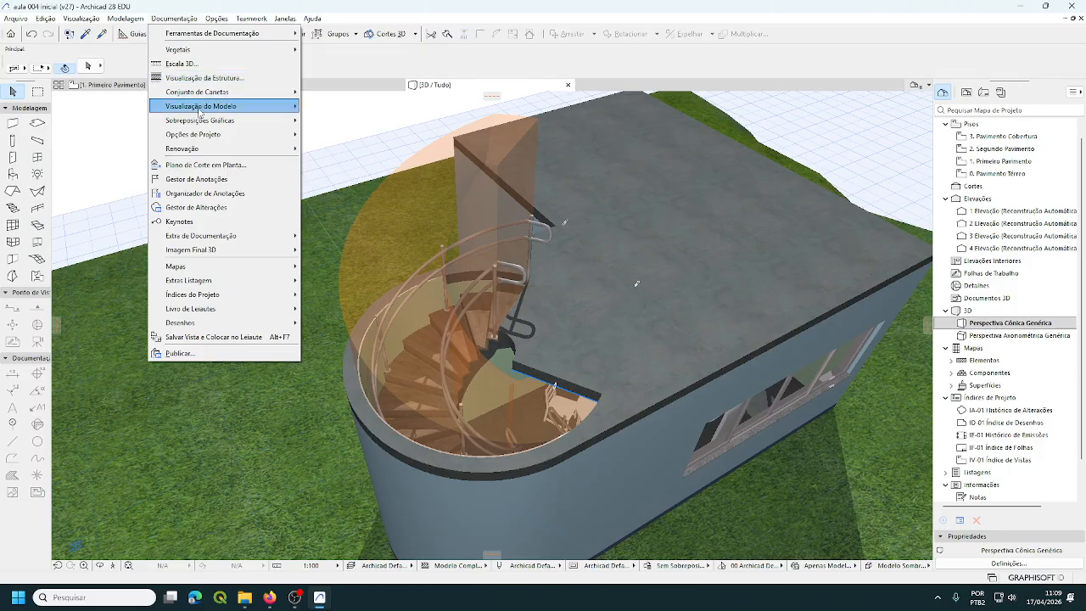
mouse_move(199, 110)
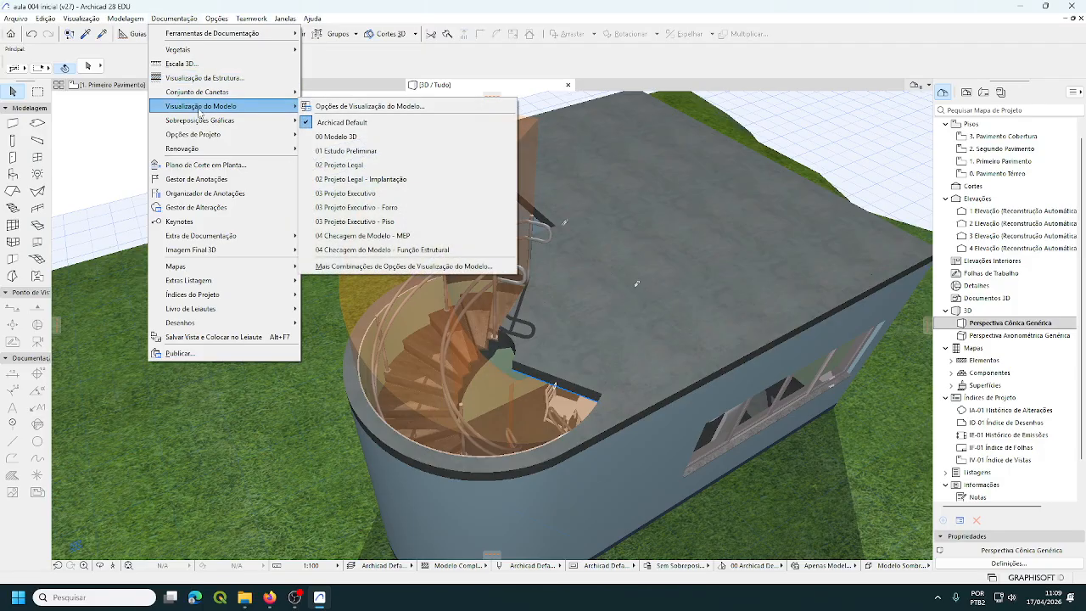
click(350, 106)
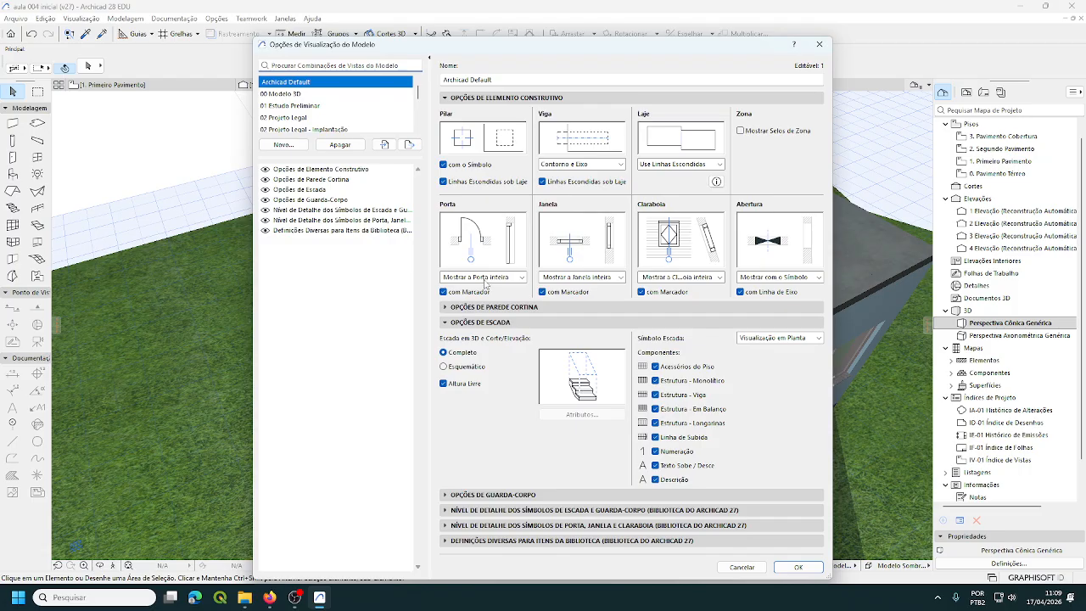
Step: Turn off Altura Livre for stairs in 3D and section/elevation in the Archicad Default model view options
click(489, 325)
click(489, 324)
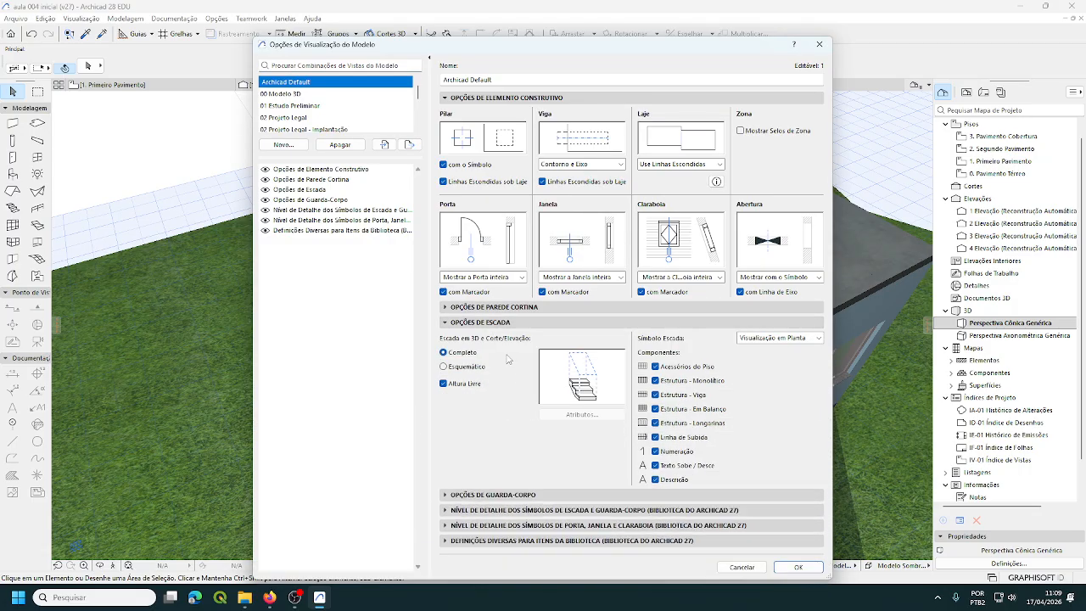
click(443, 383)
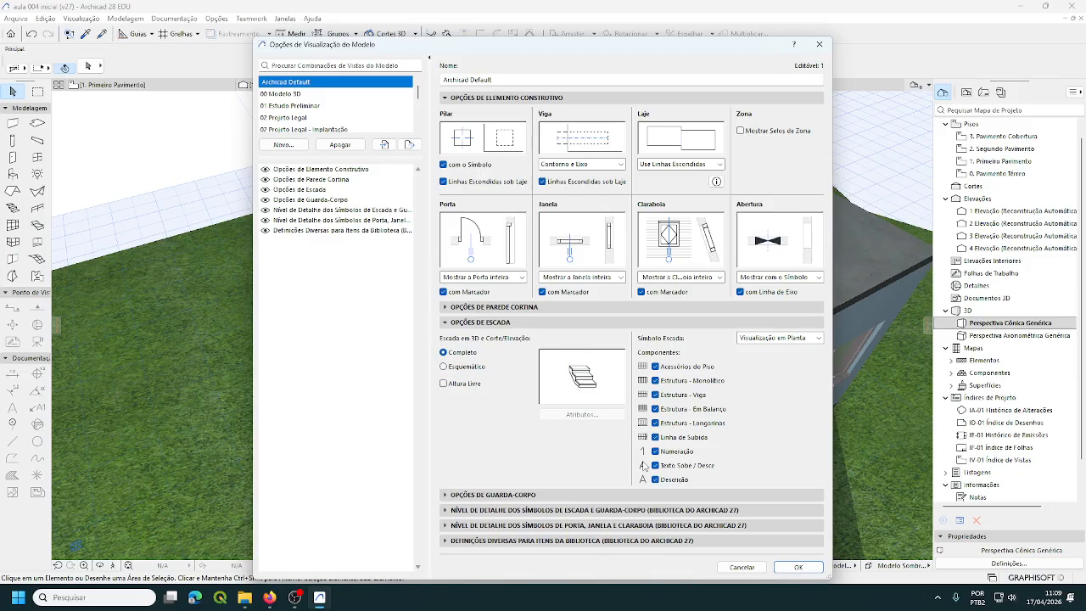
click(798, 566)
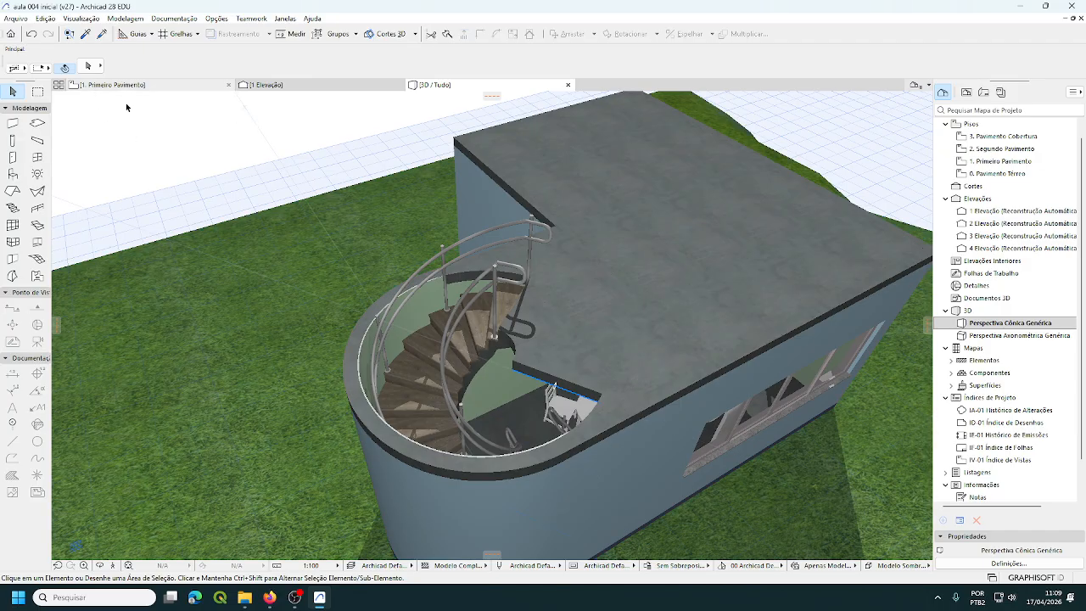
Step: Switch from the 3D view to the 0. Pavimento Térreo floor plan
mouse_move(120, 87)
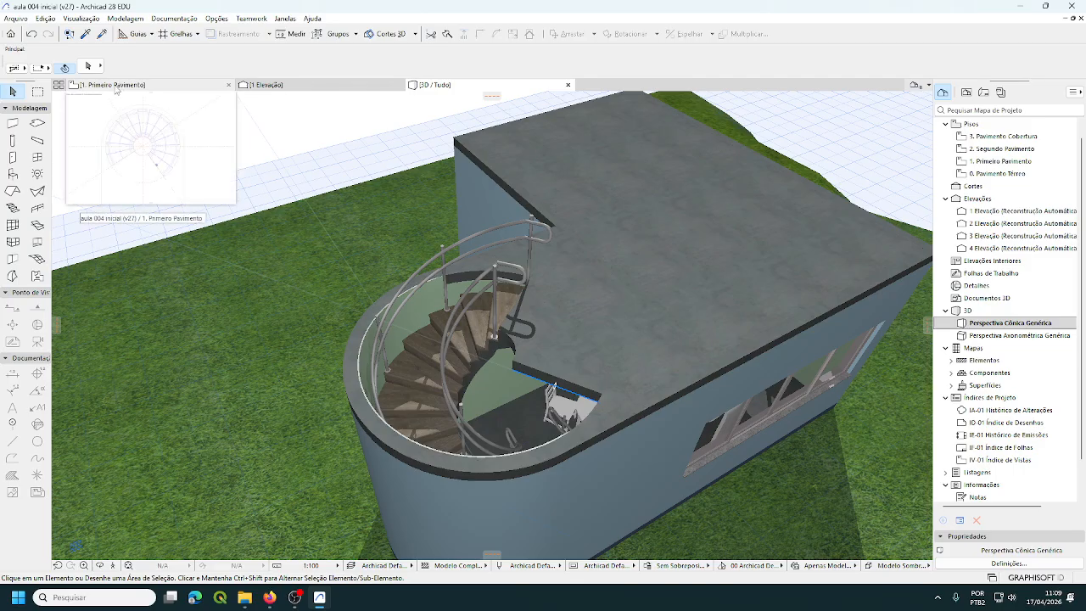
click(117, 88)
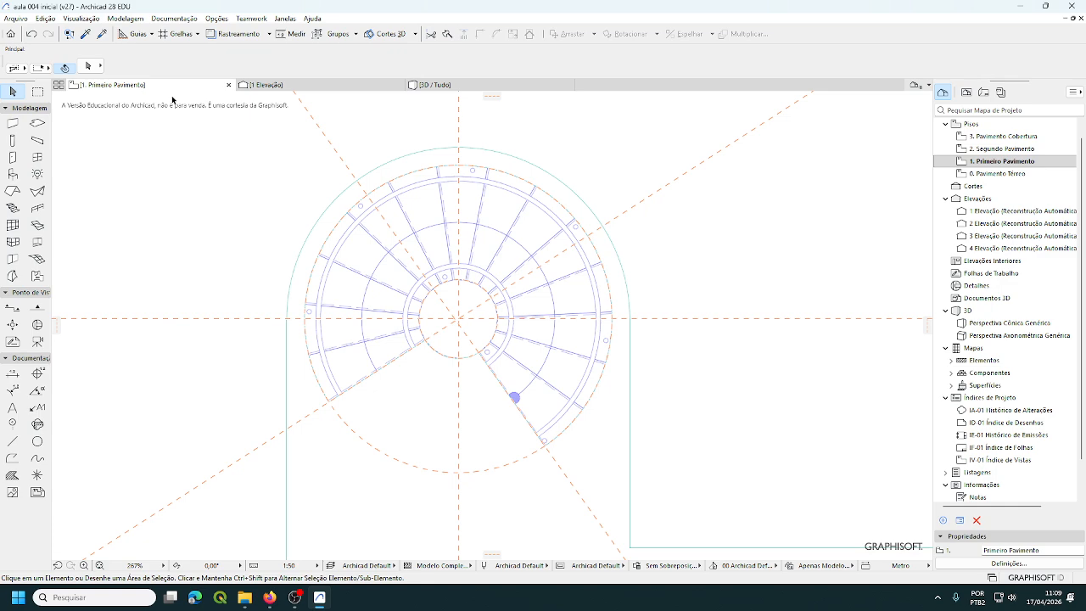
click(1018, 175)
double_click(1020, 175)
scroll(704, 250, down, 5)
middle_drag(709, 259, 591, 155)
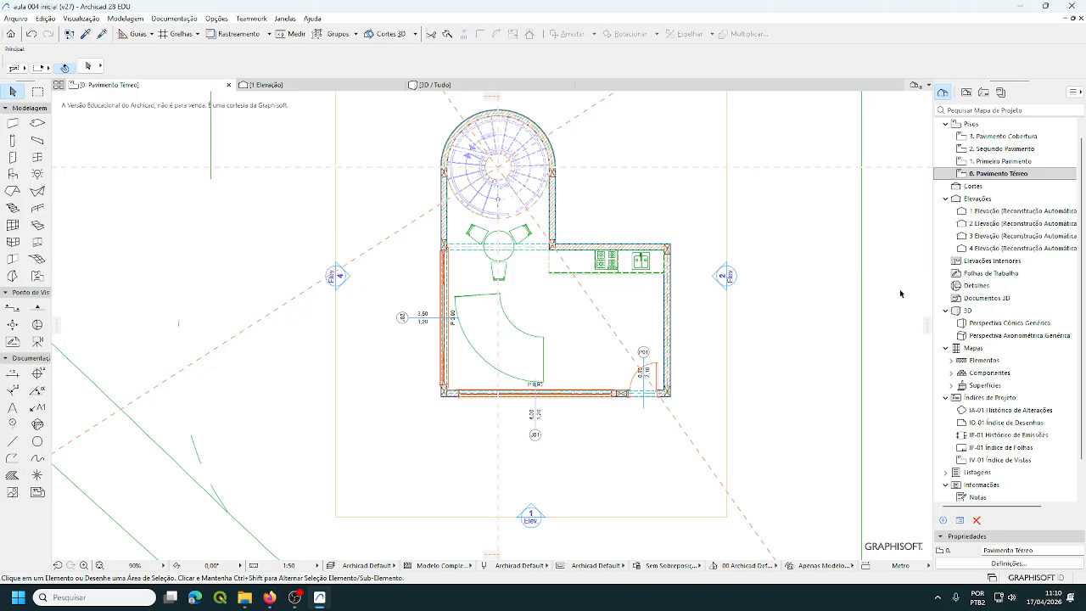
Step: Place a vertical guide line on the inner edge of the lower-left corner column and a horizontal one along the adjoining wall's inner core line
scroll(449, 397, up, 3)
scroll(440, 391, up, 10)
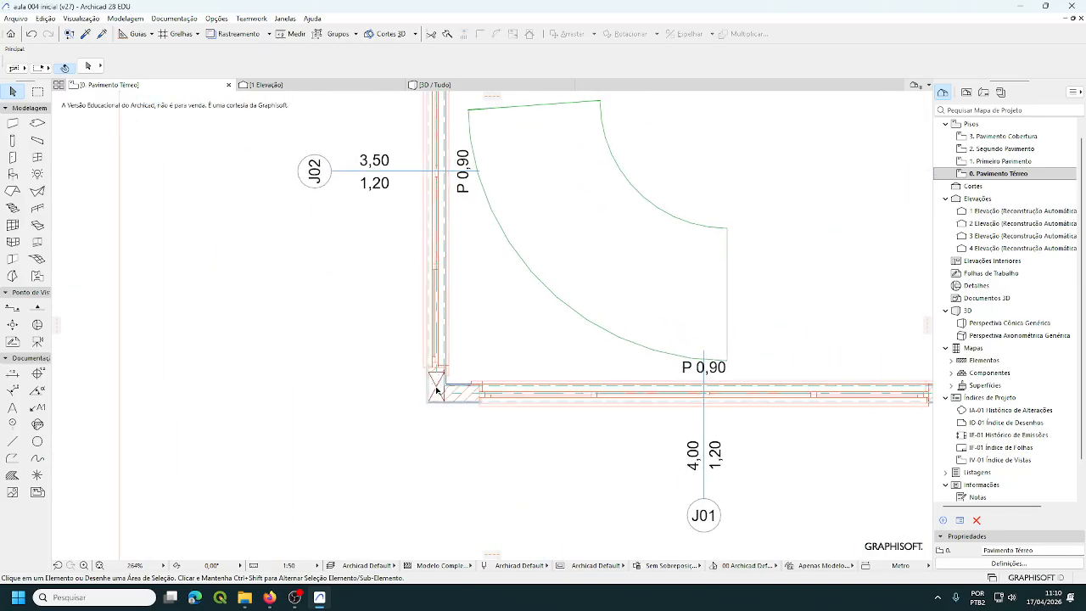
scroll(426, 393, up, 2)
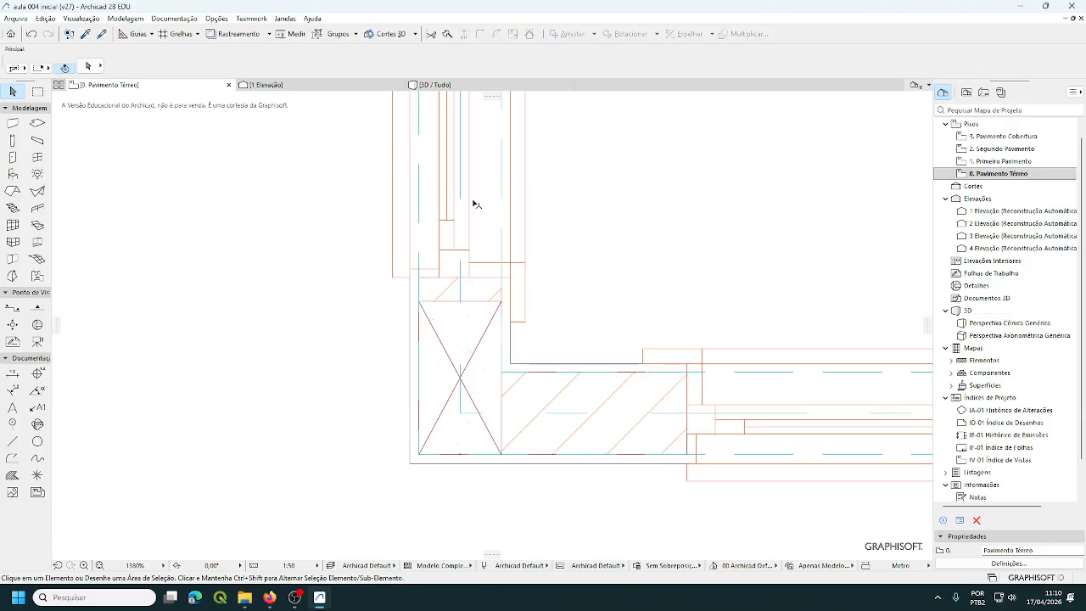
drag(58, 326, 501, 348)
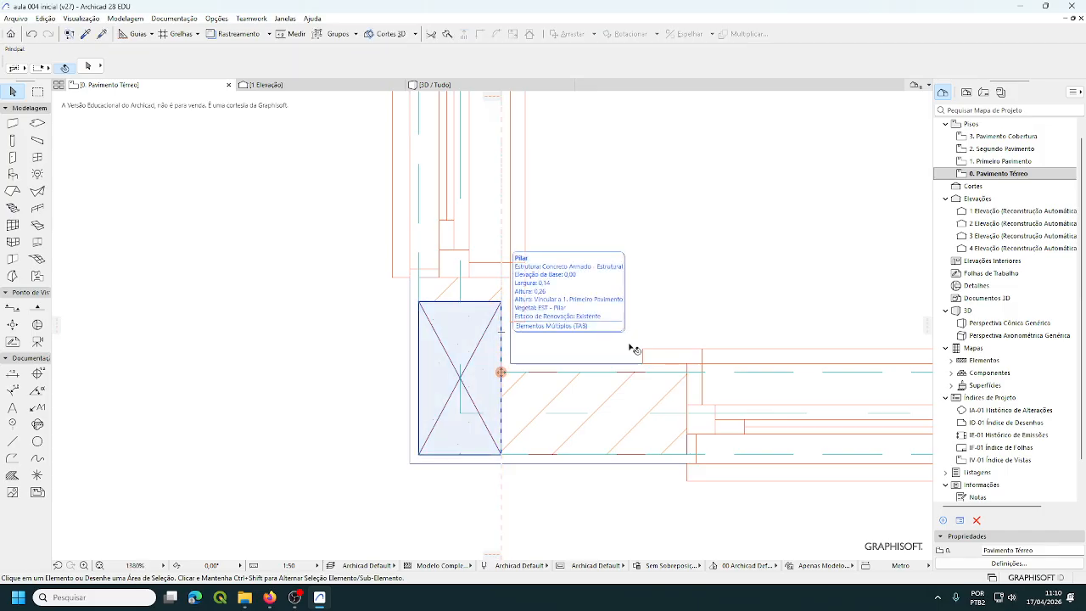
drag(496, 99, 585, 376)
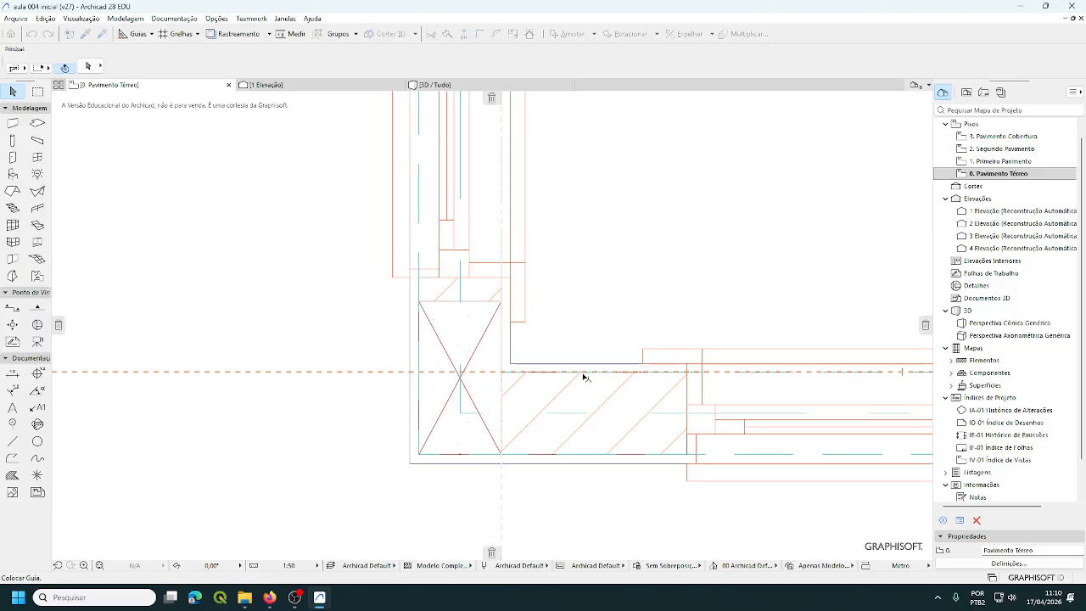
drag(583, 377, 582, 376)
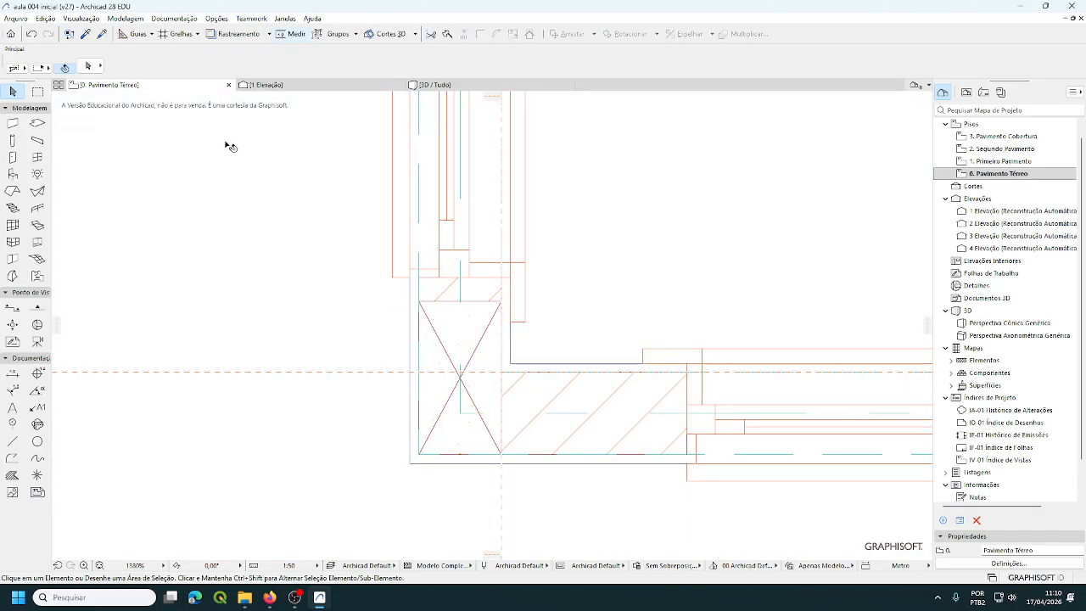
Step: Open the 1. Primeiro Pavimento plan and set the concrete slab's geometry method to rectangular
scroll(456, 275, down, 3)
scroll(457, 275, down, 5)
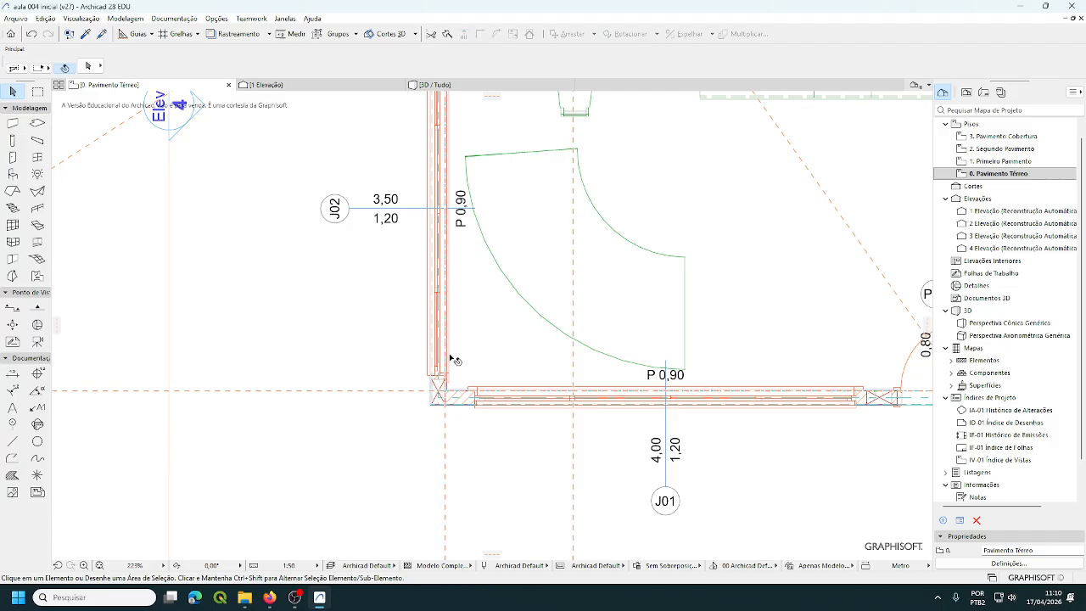
scroll(453, 358, down, 3)
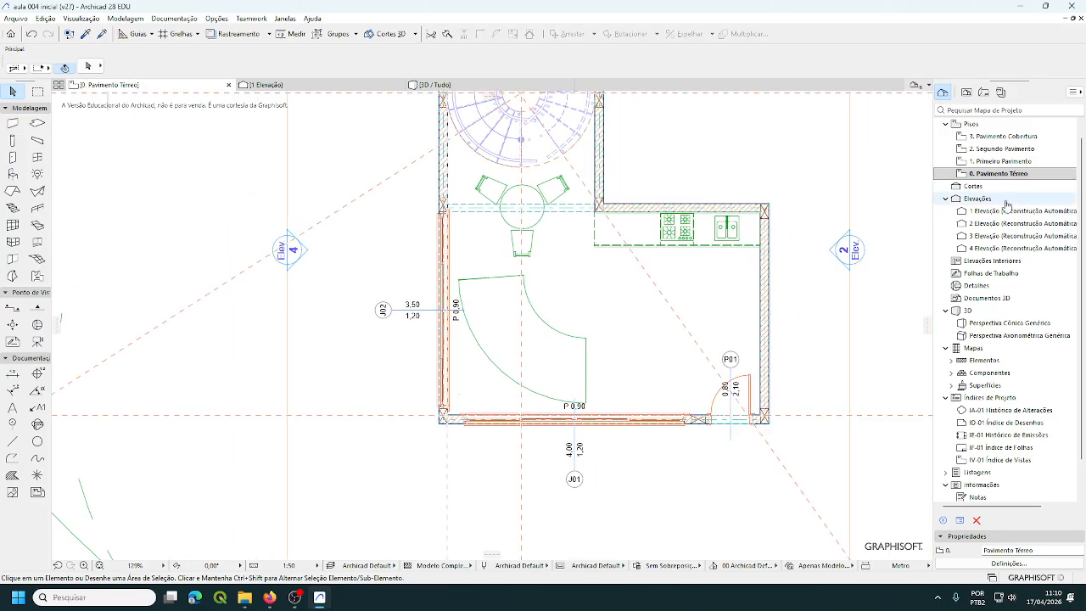
double_click(1007, 162)
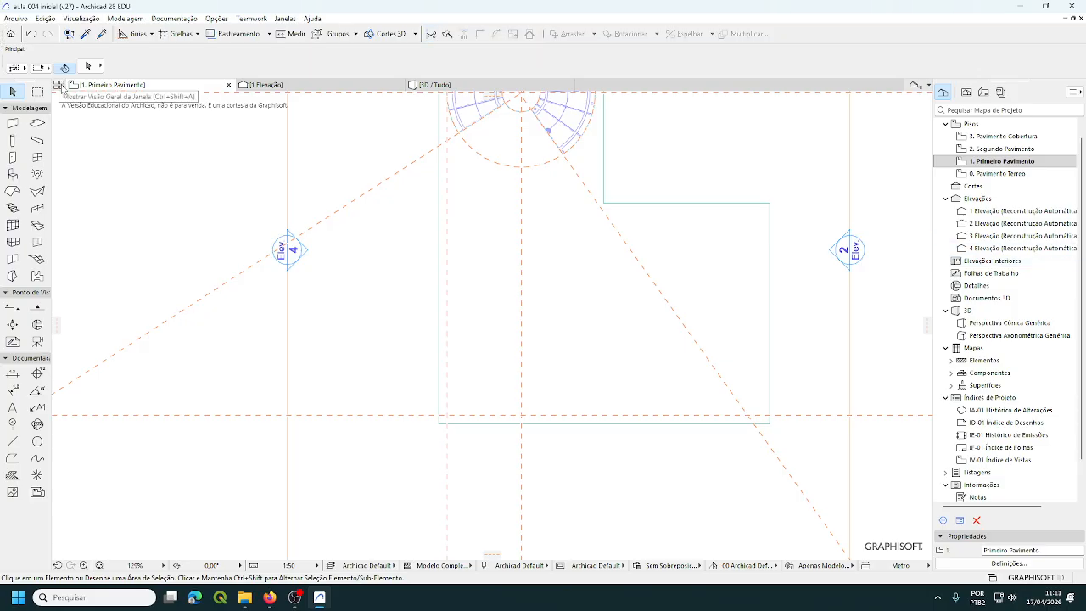
click(630, 300)
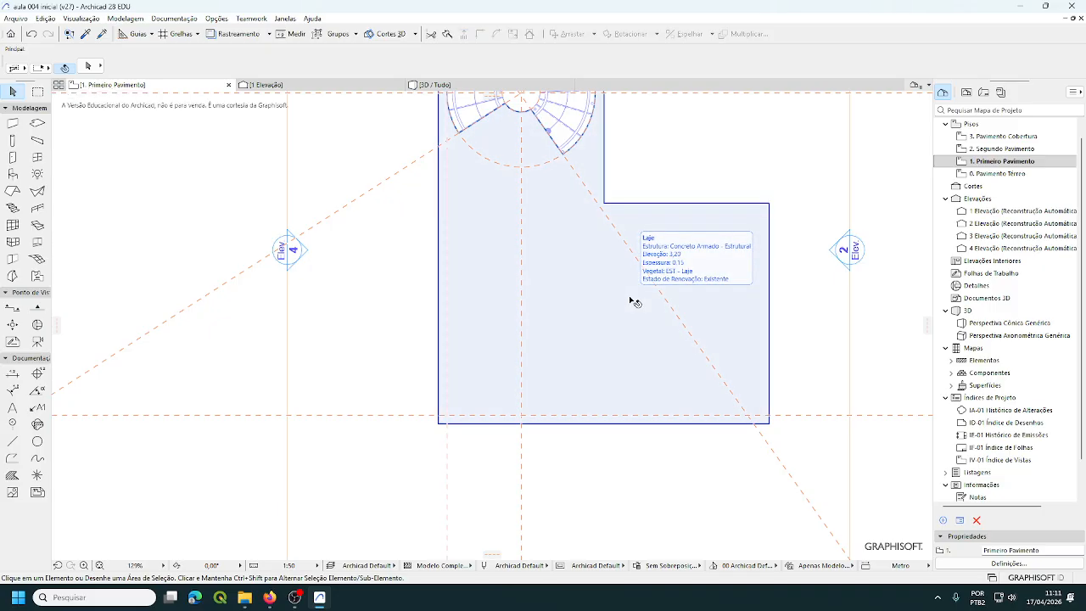
click(629, 297)
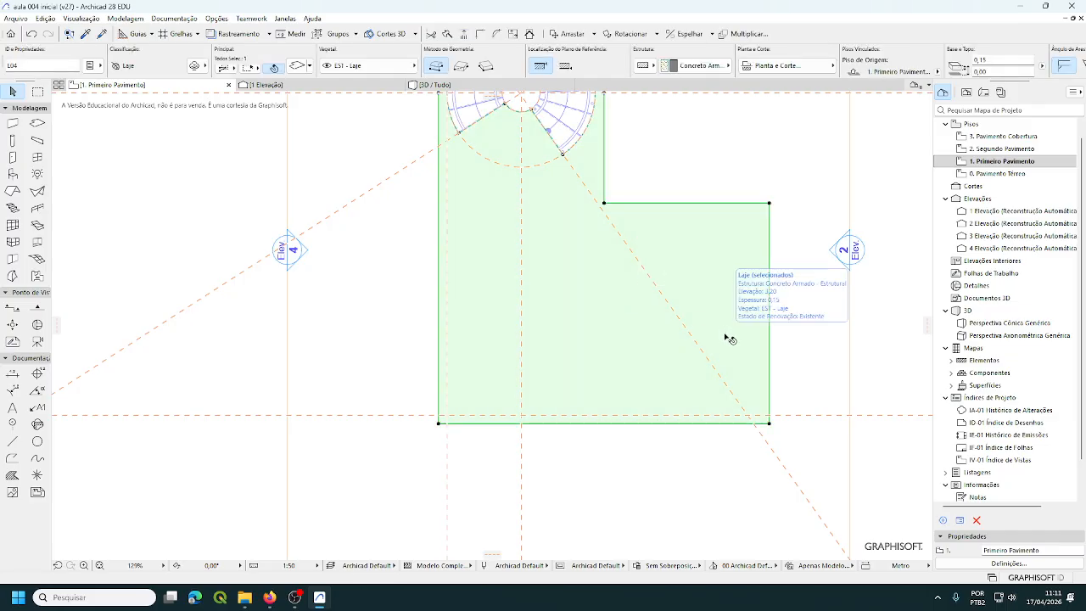
click(460, 67)
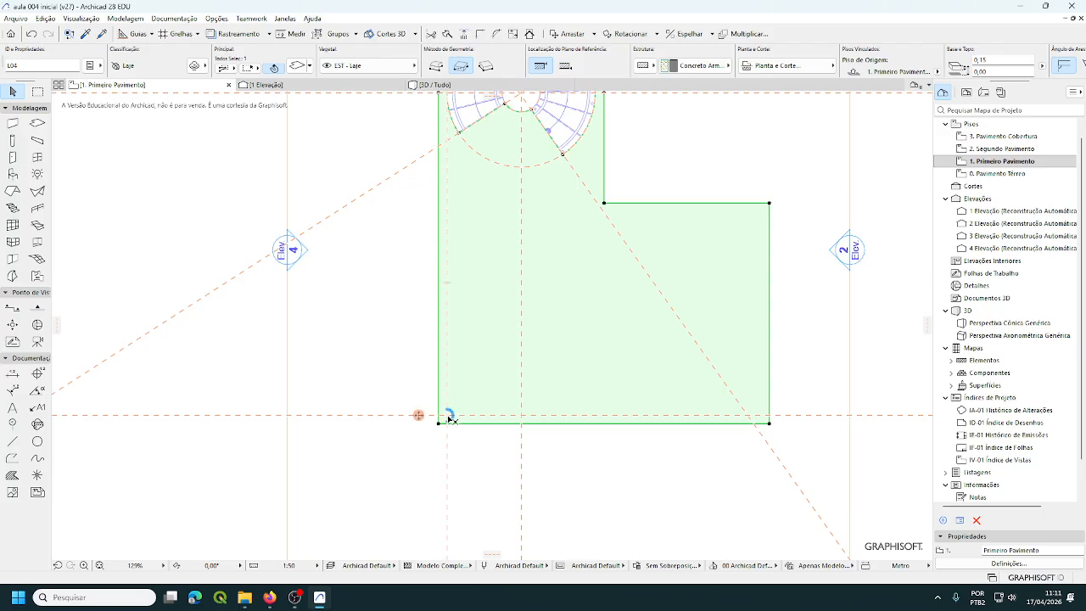
key(Escape)
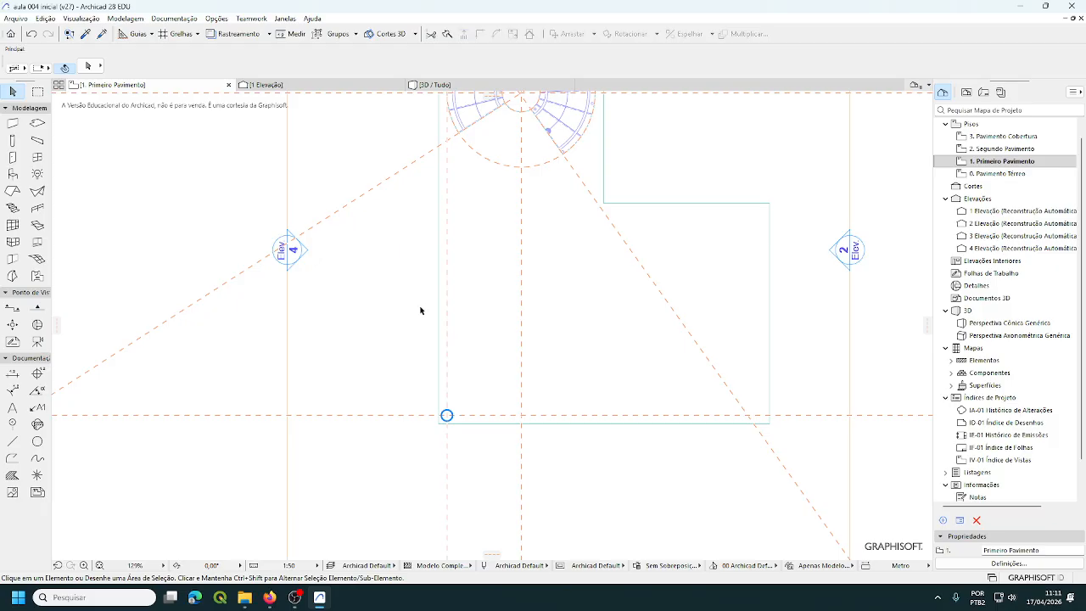
Step: Subtract a rectangular opening of 2,50 by 1,50 from the slab, starting at the intersection of the two corner guide lines
click(560, 323)
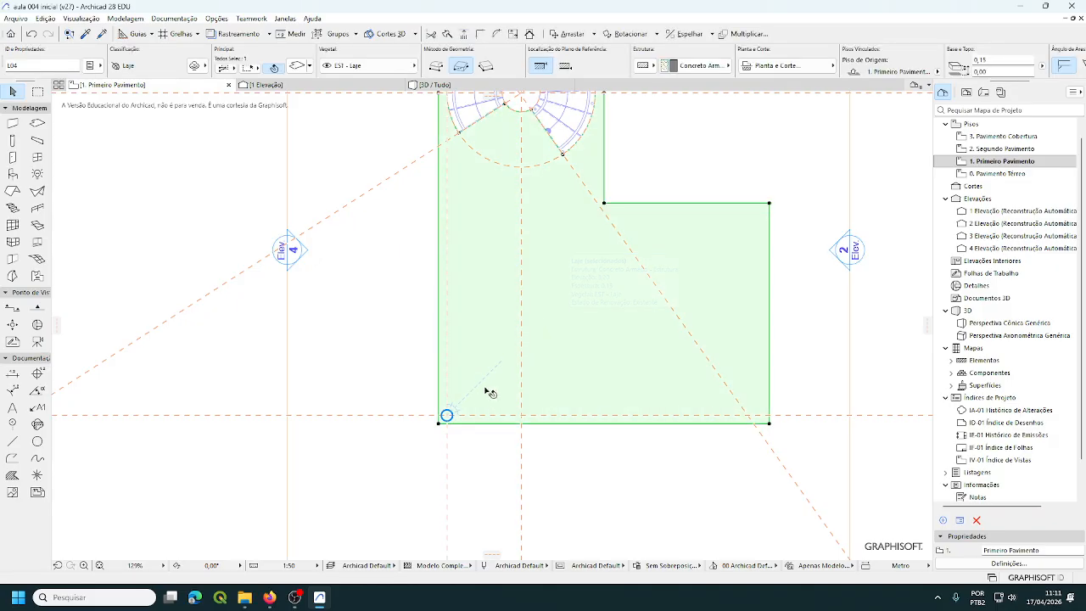
click(439, 424)
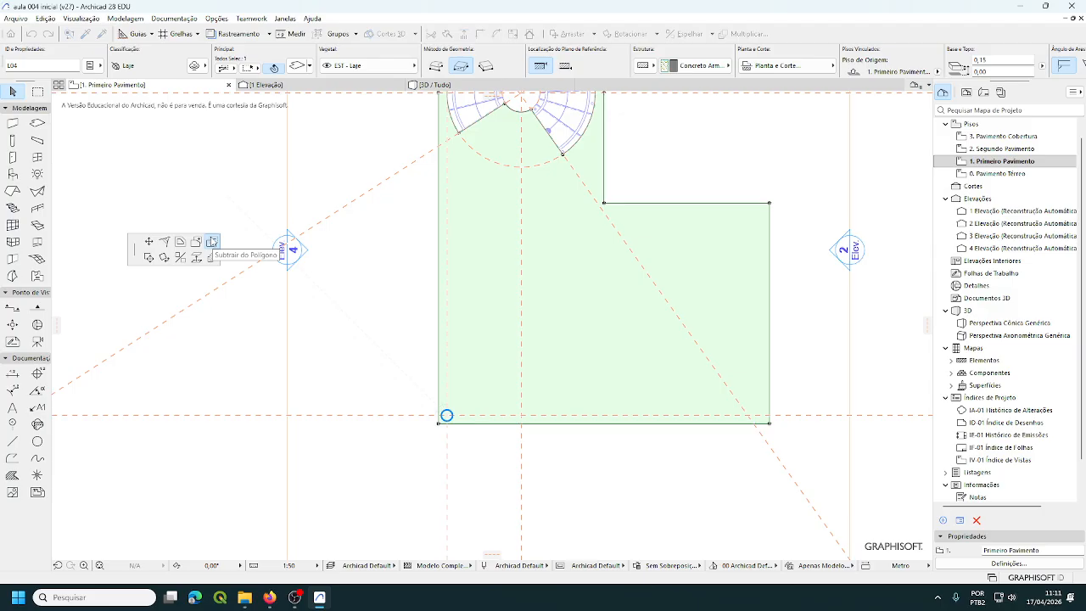
click(211, 241)
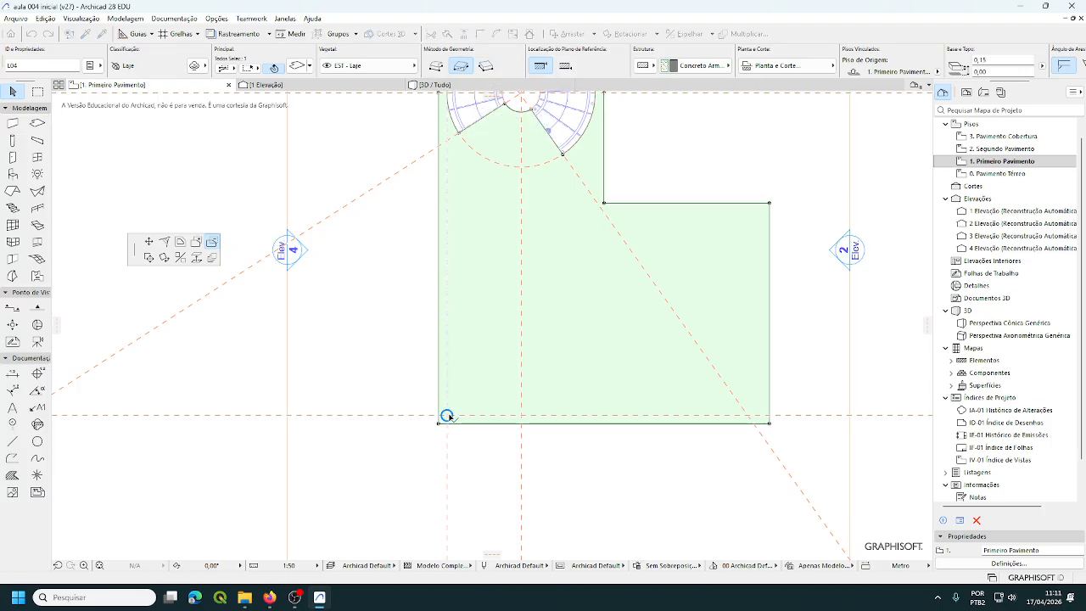
click(447, 415)
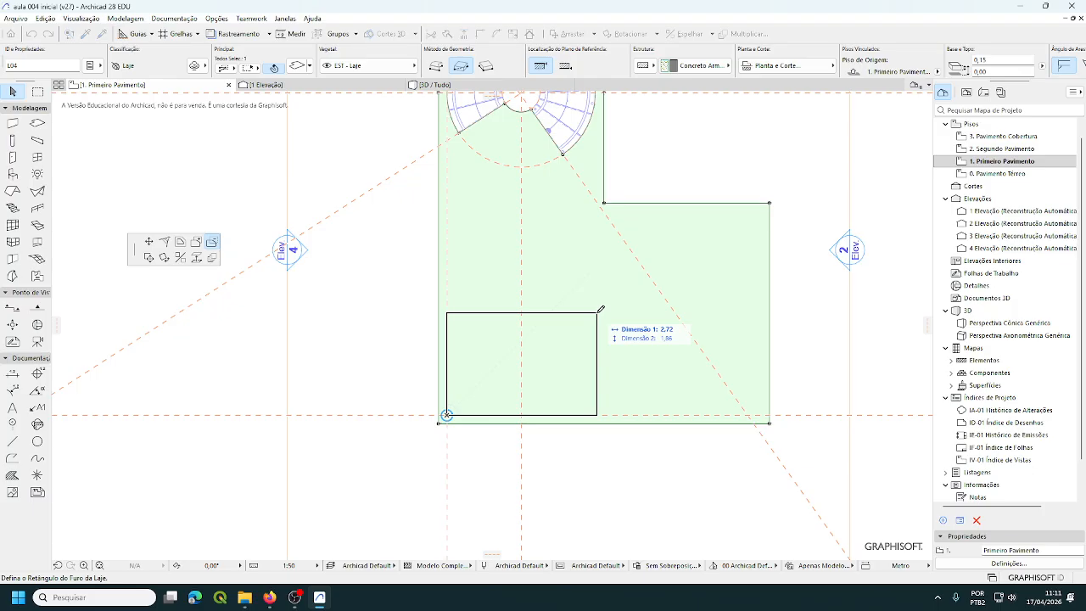
text(2,5)
key(Tab)
text(1)
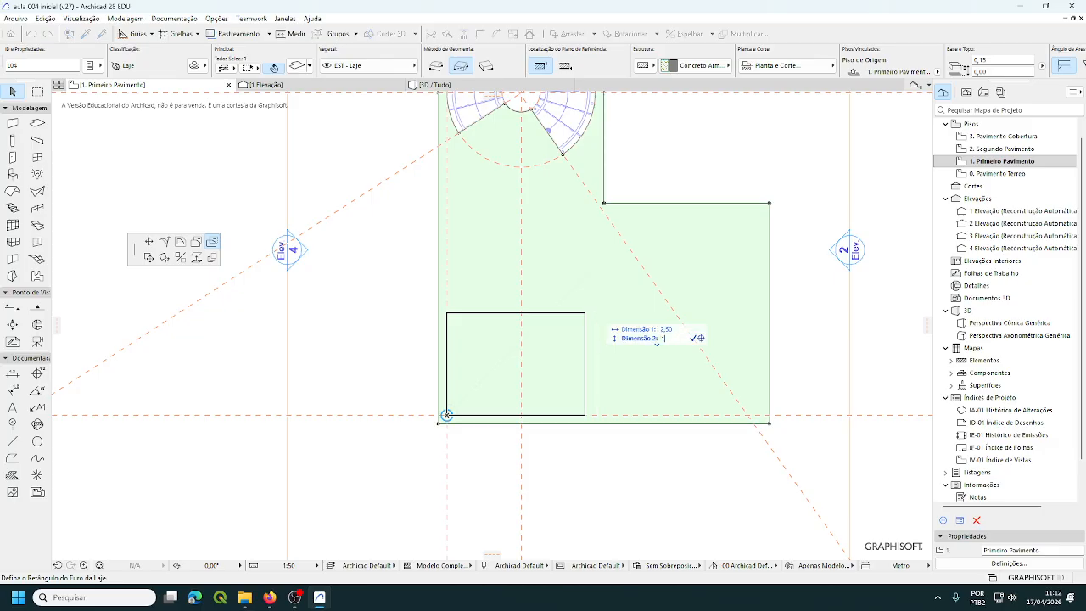
text(,5)
key(Return)
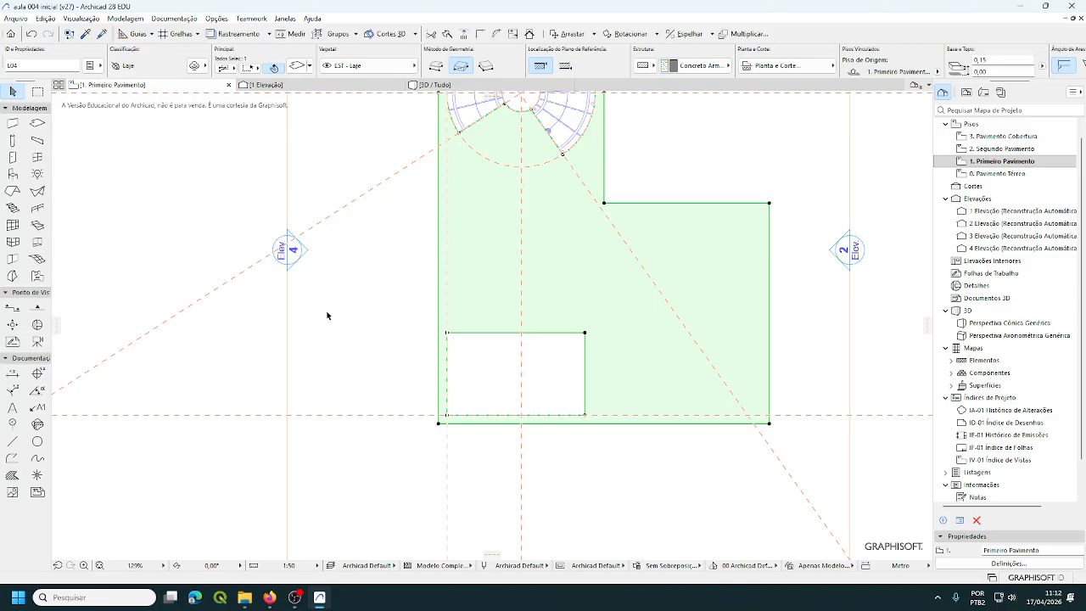
key(Escape)
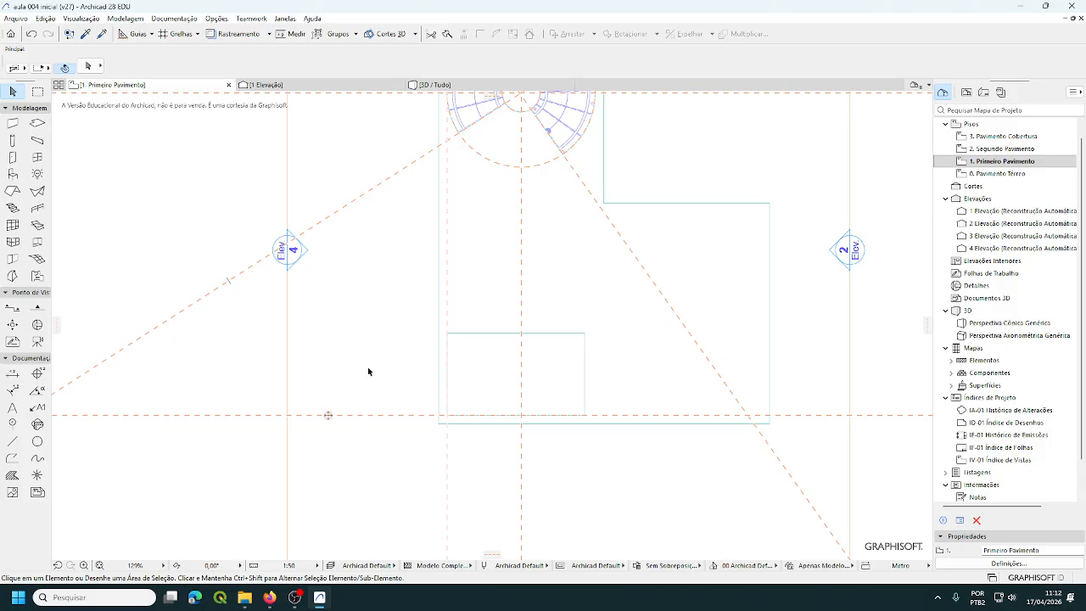
Step: Remove all guide lines from the 1. Primeiro Pavimento plan
right_click(363, 202)
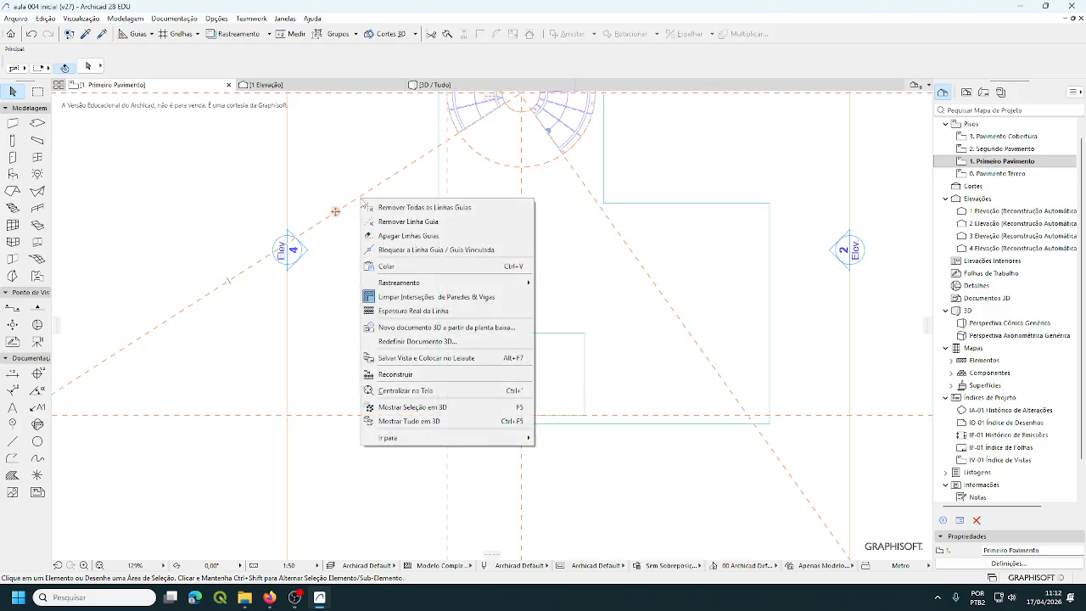
click(399, 212)
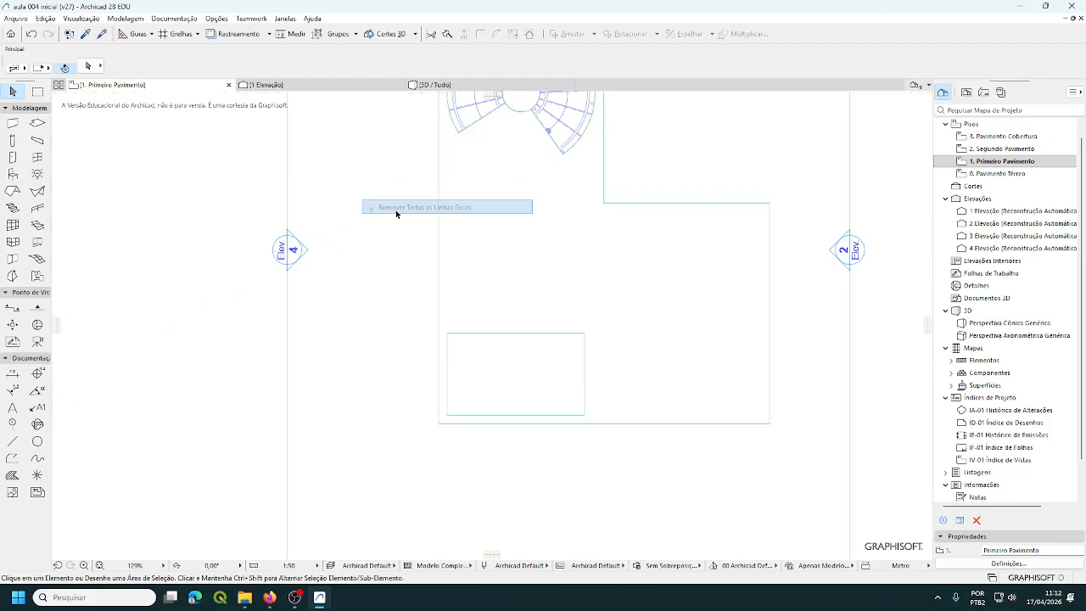
middle_drag(563, 257, 464, 337)
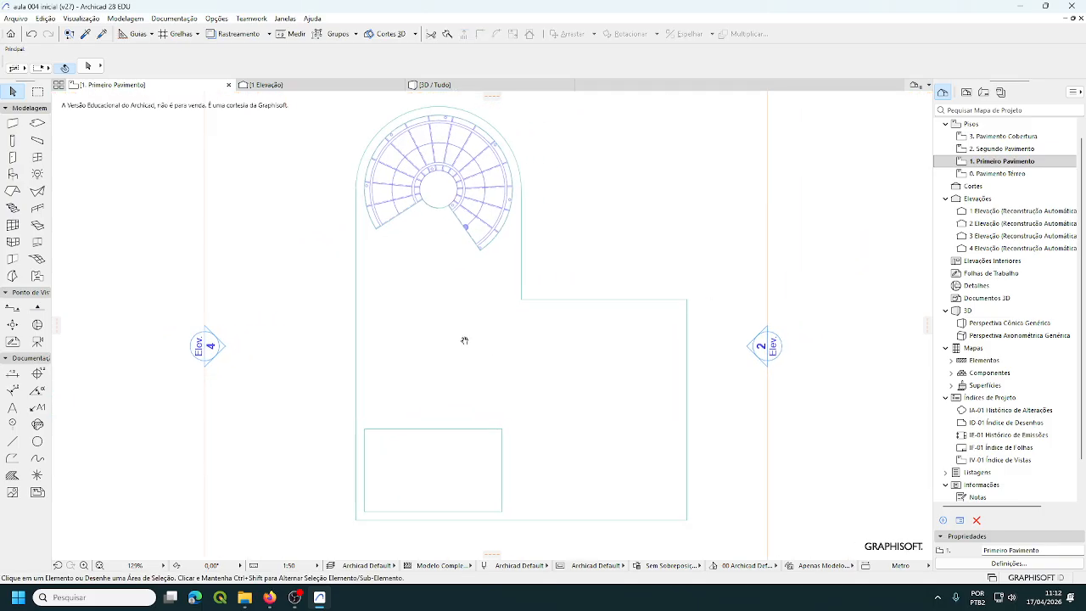
Step: Inspect the new rectangular slab opening from several angles in the 3D view
click(478, 88)
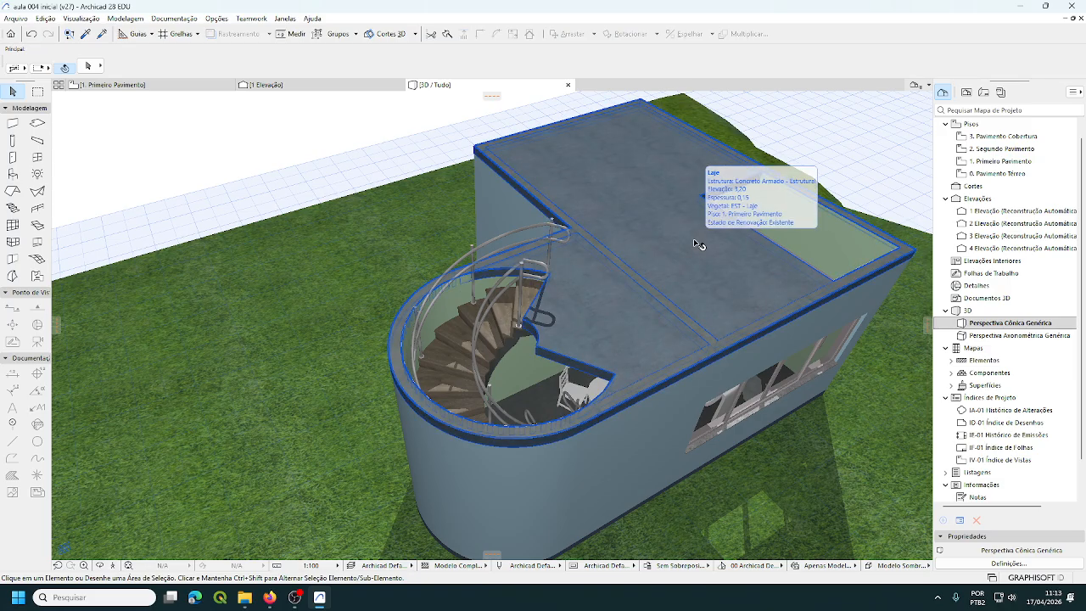
scroll(693, 242, up, 6)
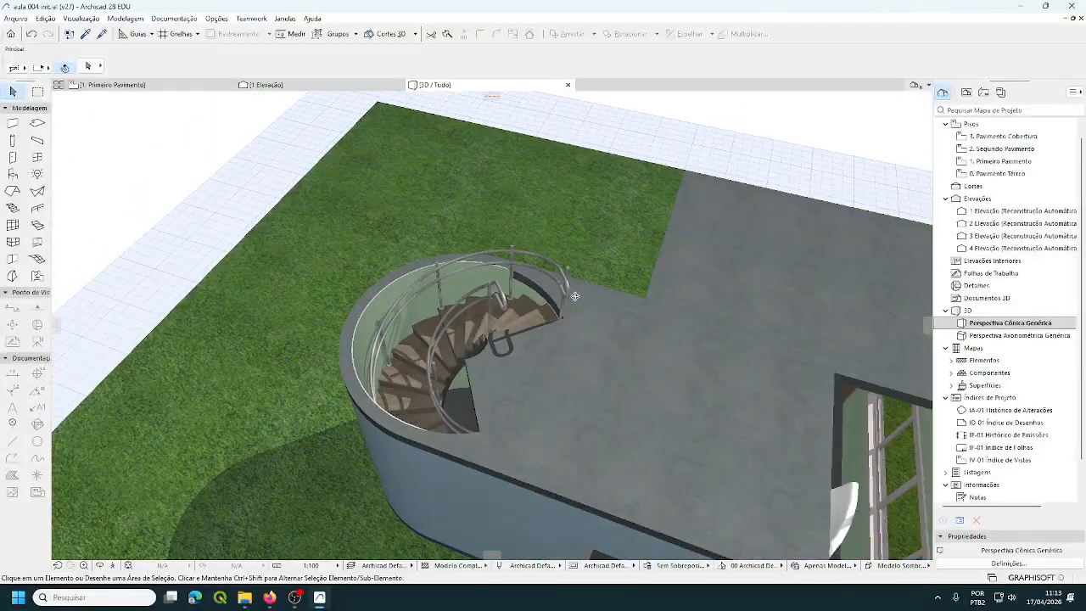
shift+middle_drag(574, 296, 394, 245)
shift+middle_drag(603, 332, 519, 324)
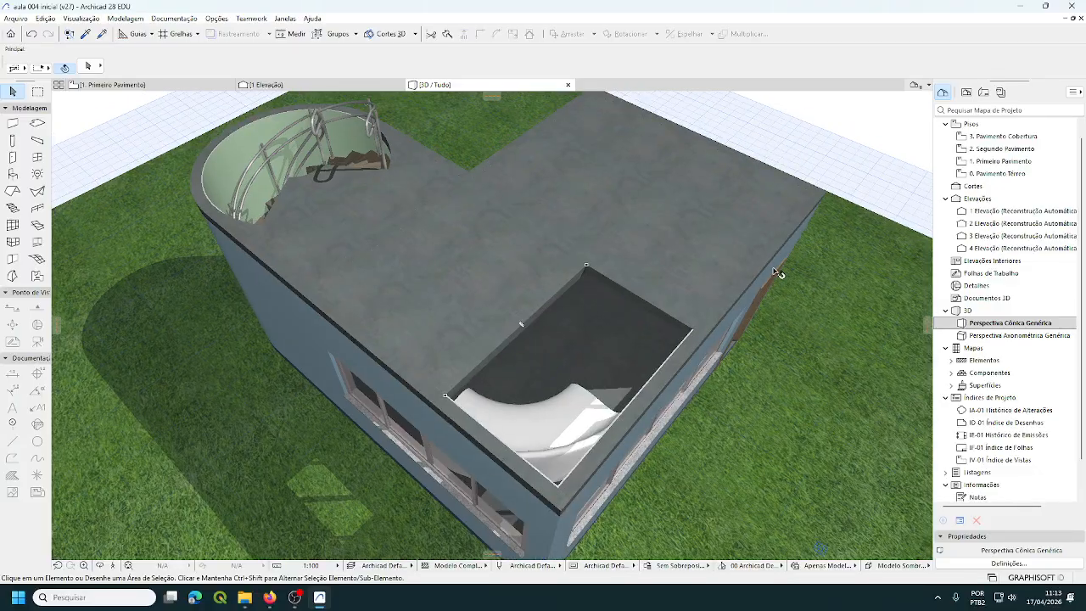
mouse_move(782, 275)
shift+middle_down()
mouse_move(771, 255)
mouse_move(696, 274)
mouse_move(658, 299)
mouse_move(631, 274)
mouse_move(794, 292)
shift+middle_up()
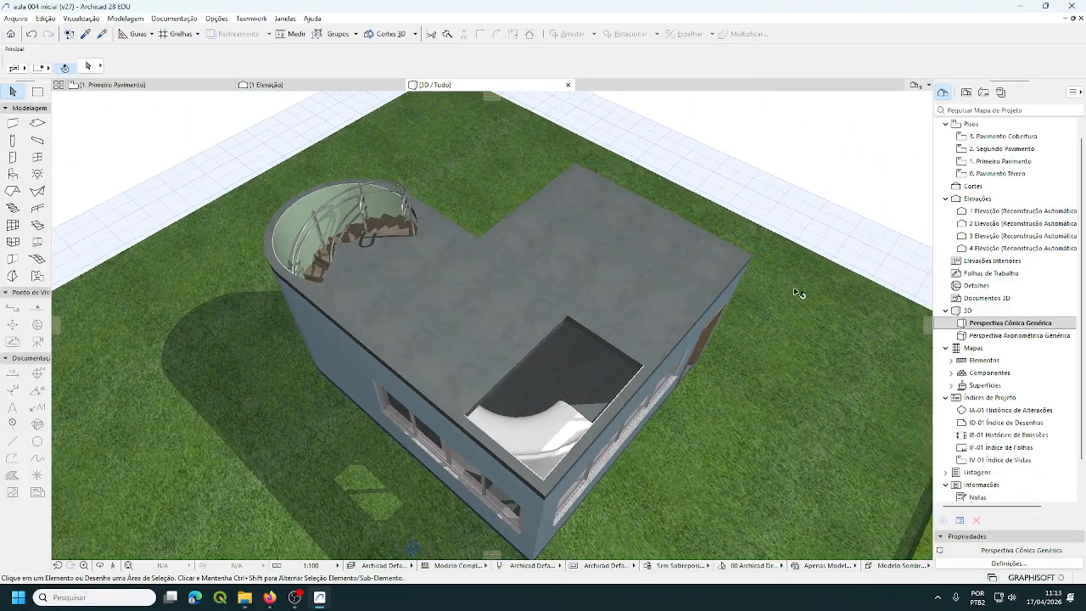
mouse_move(606, 290)
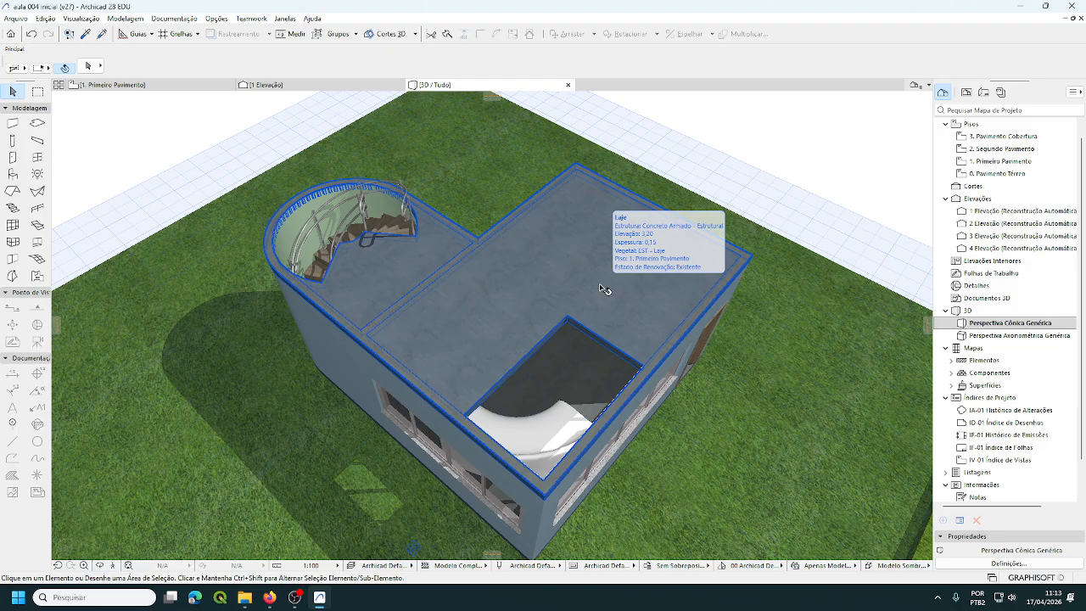
scroll(603, 289, down, 2)
middle_drag(599, 288, 588, 315)
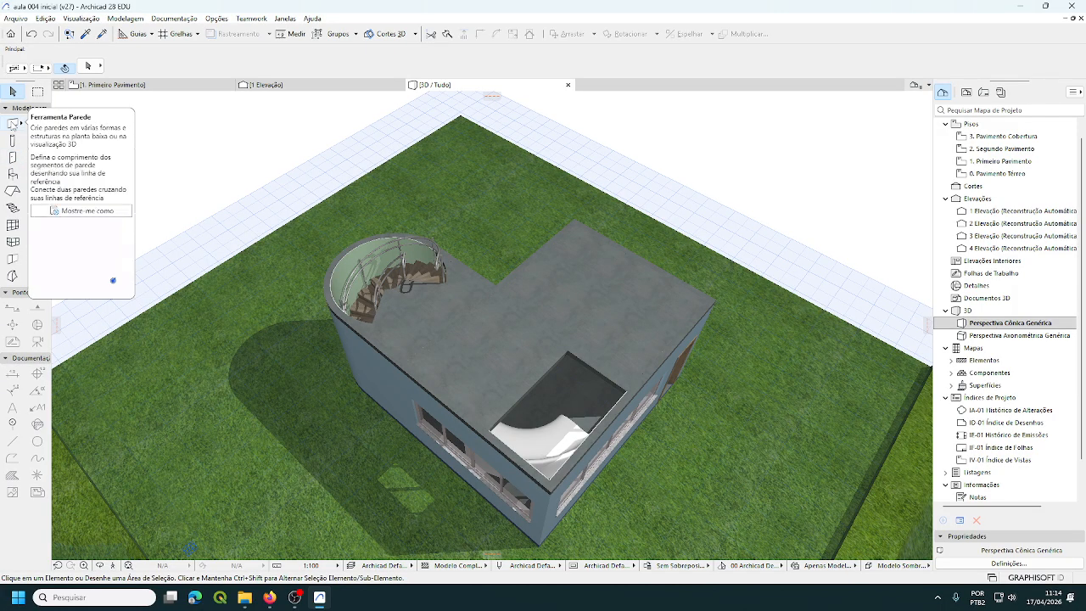
double_click(14, 123)
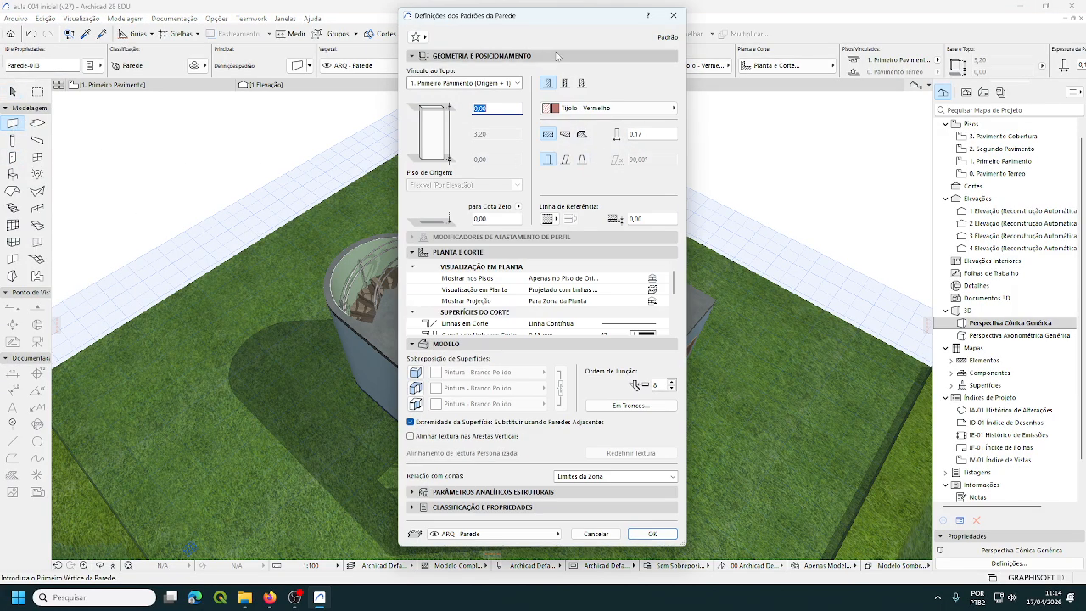
drag(540, 21, 814, 28)
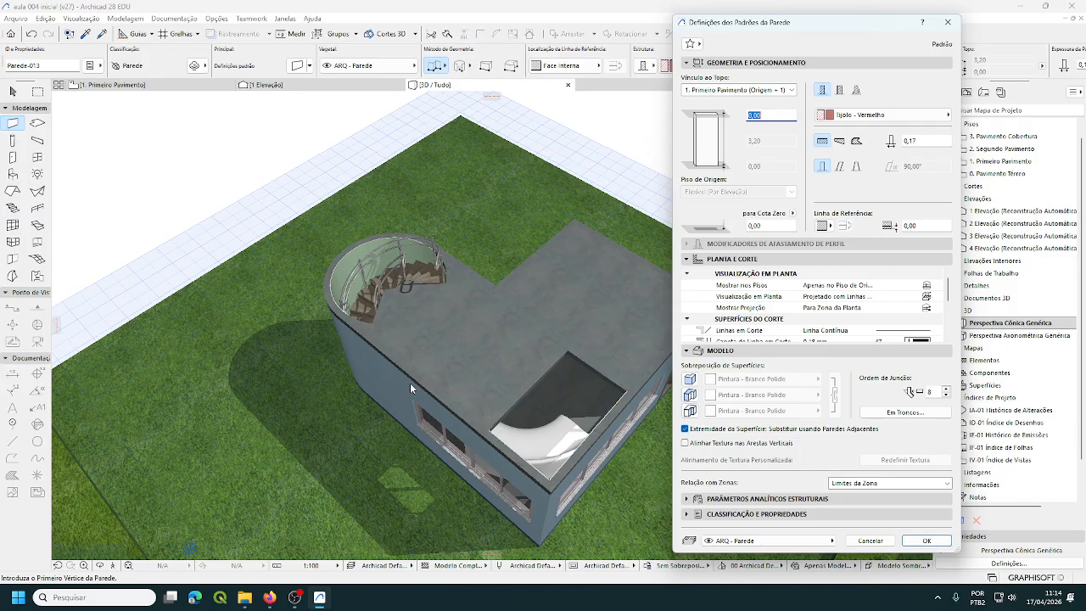
click(950, 25)
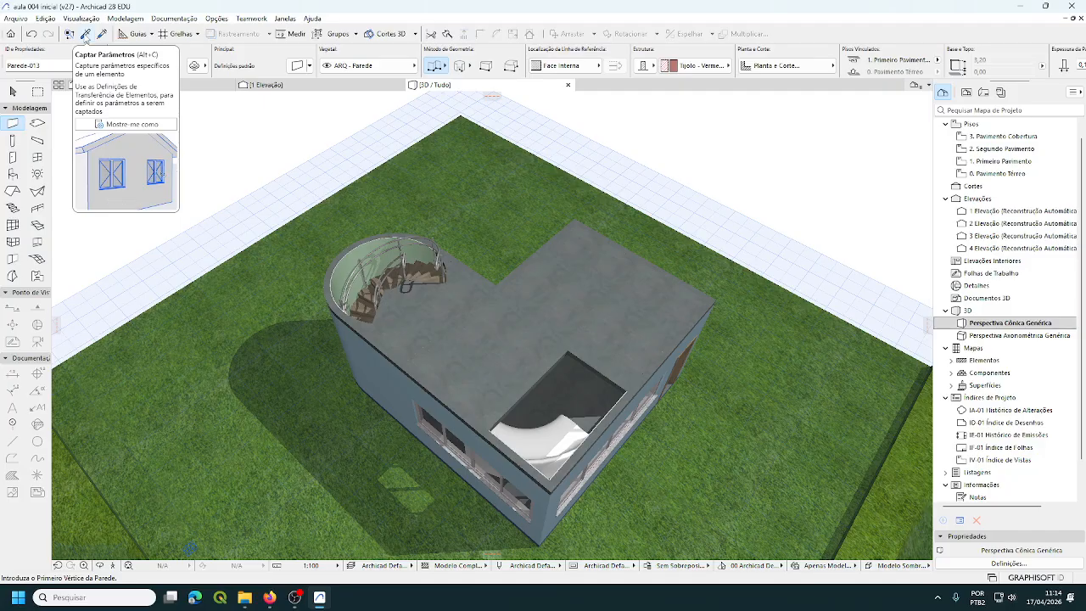
Step: Copy the parameters of the blue ground-floor wall into the Wall tool defaults and accept the wall settings
click(85, 38)
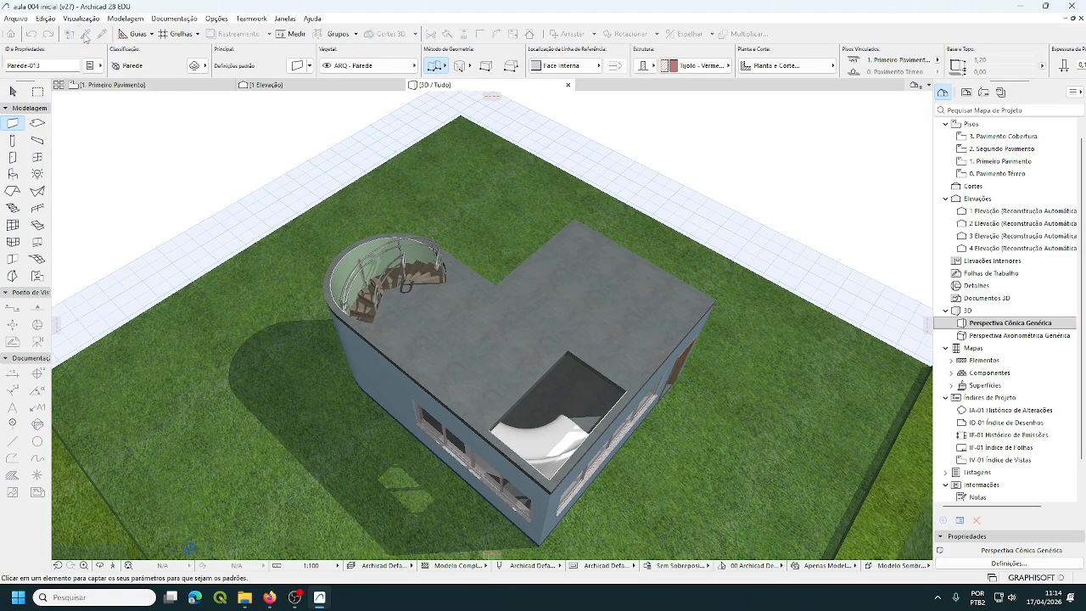
mouse_move(390, 391)
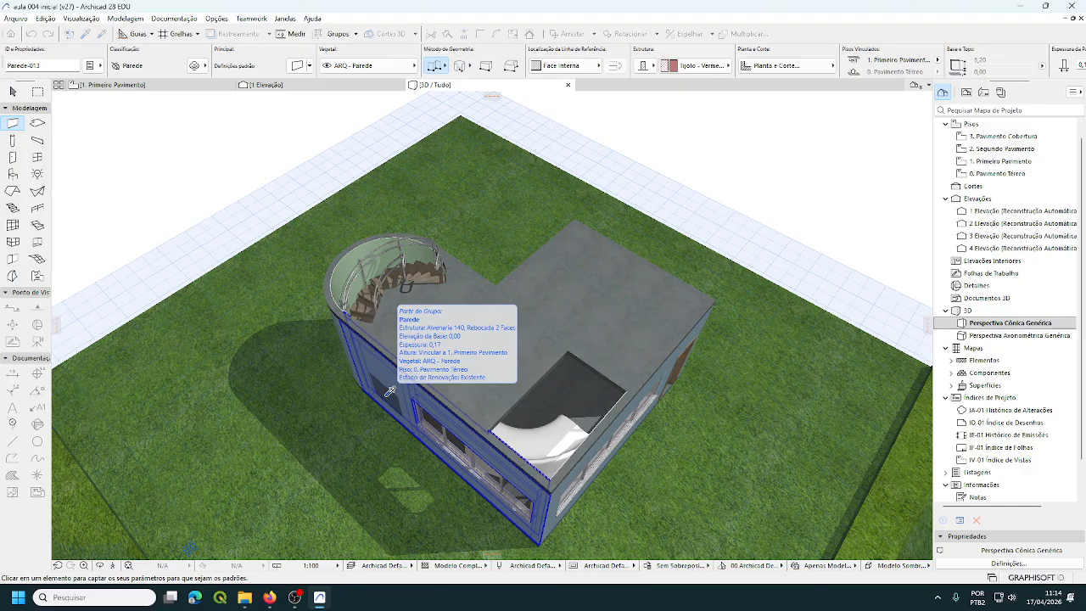
click(390, 392)
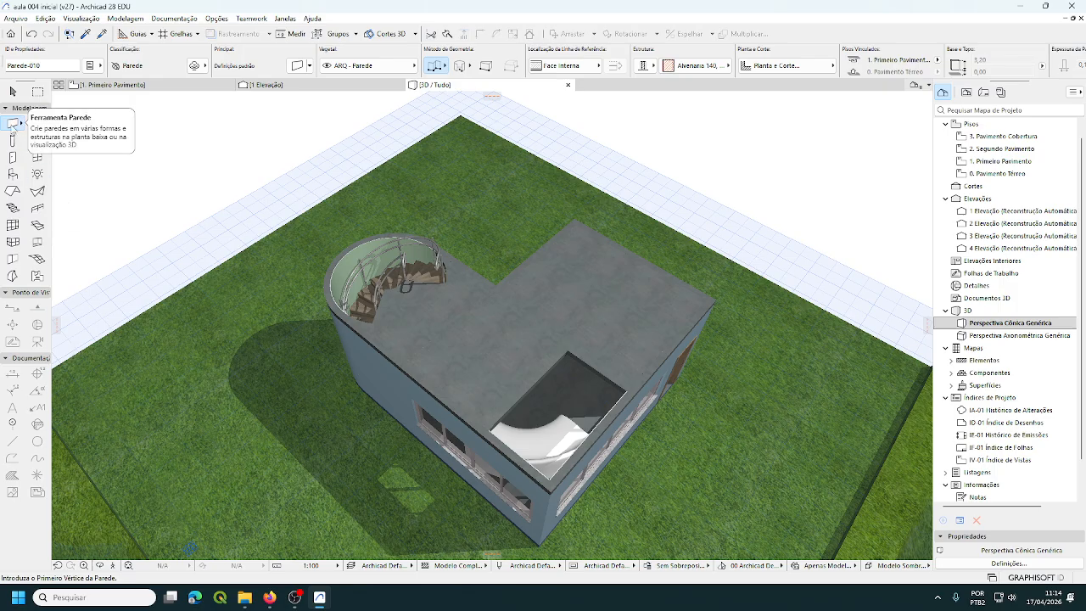
double_click(12, 123)
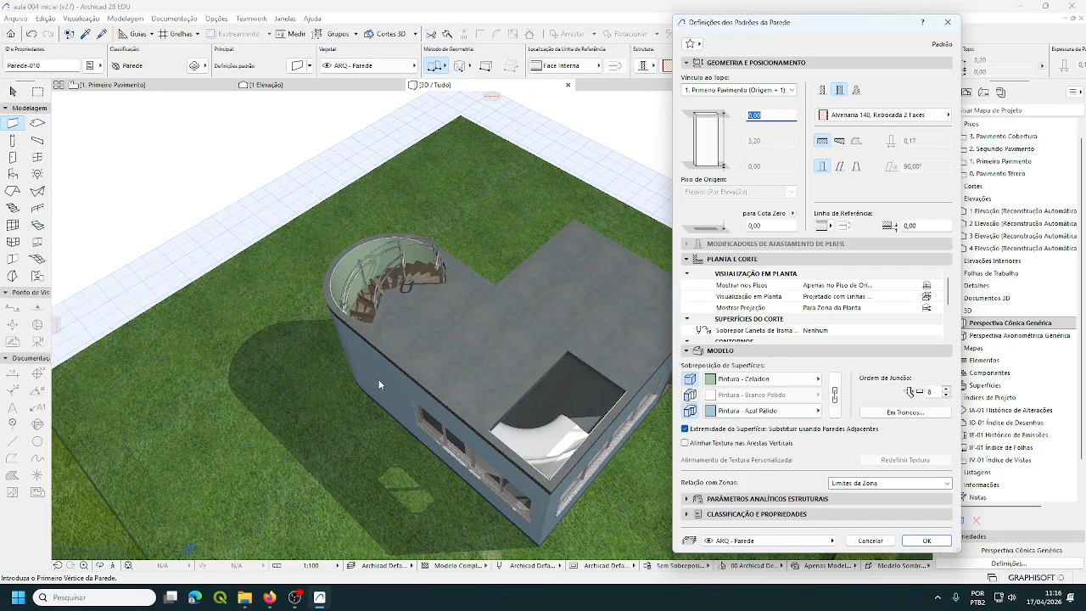
click(926, 542)
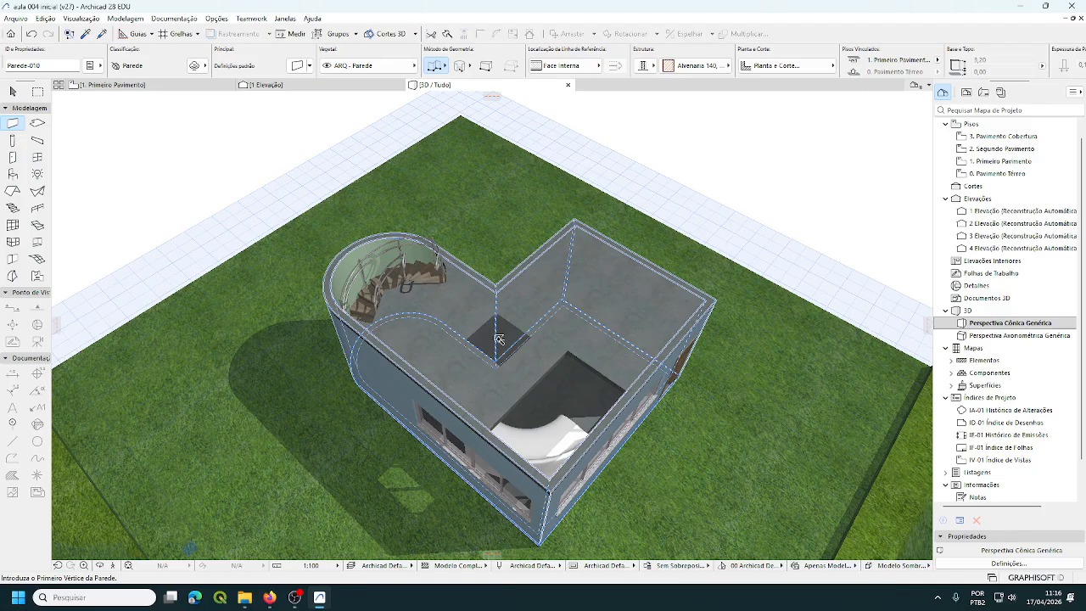
Step: Generate first-floor walls along the whole outer perimeter of the slab with the Magic Wand
click(499, 339)
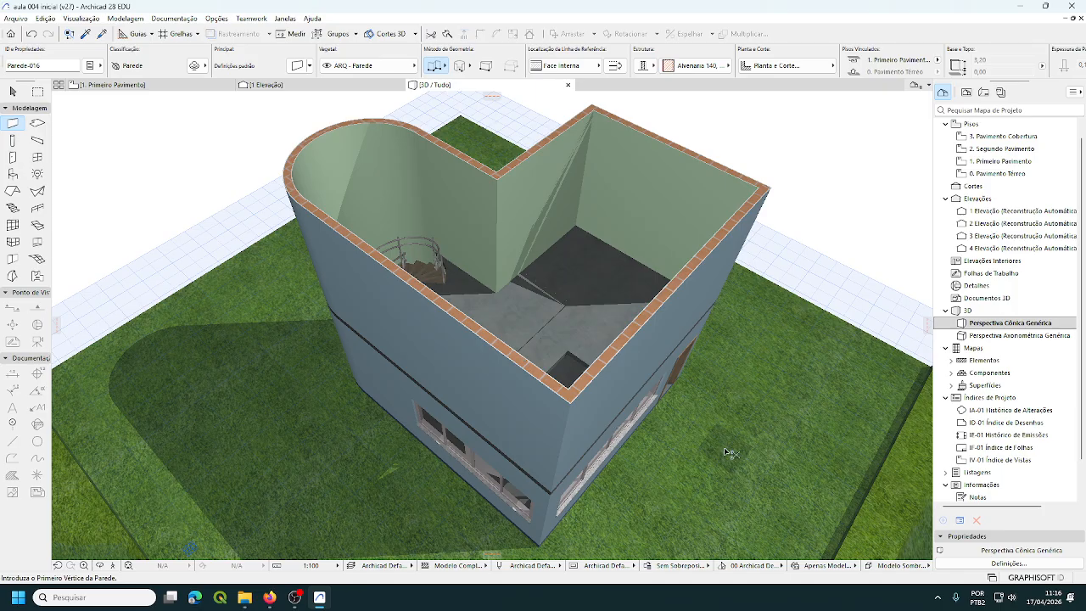
key(ctrl+z)
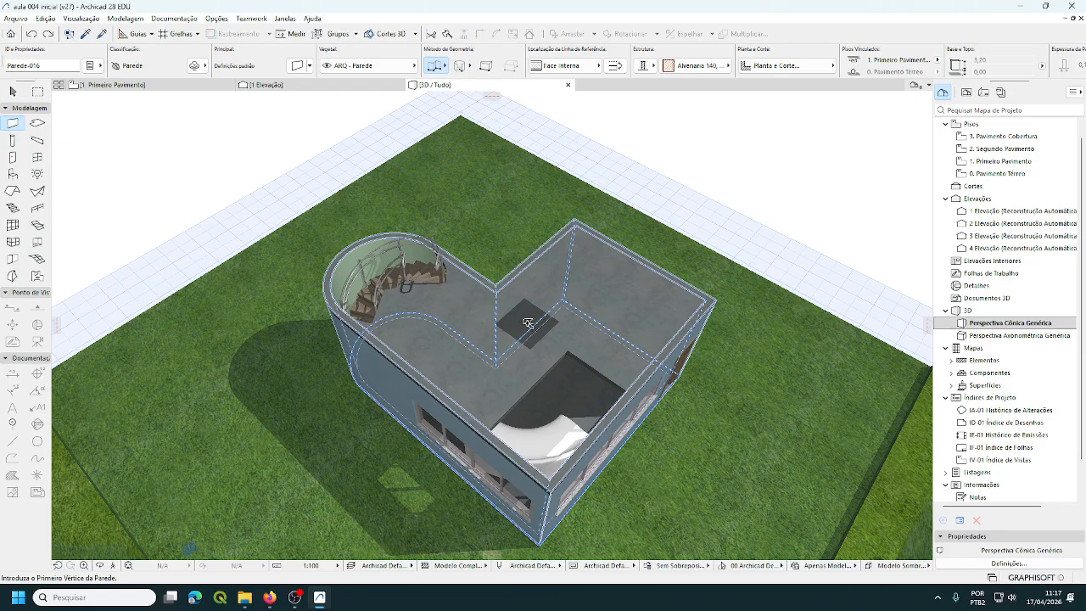
click(527, 324)
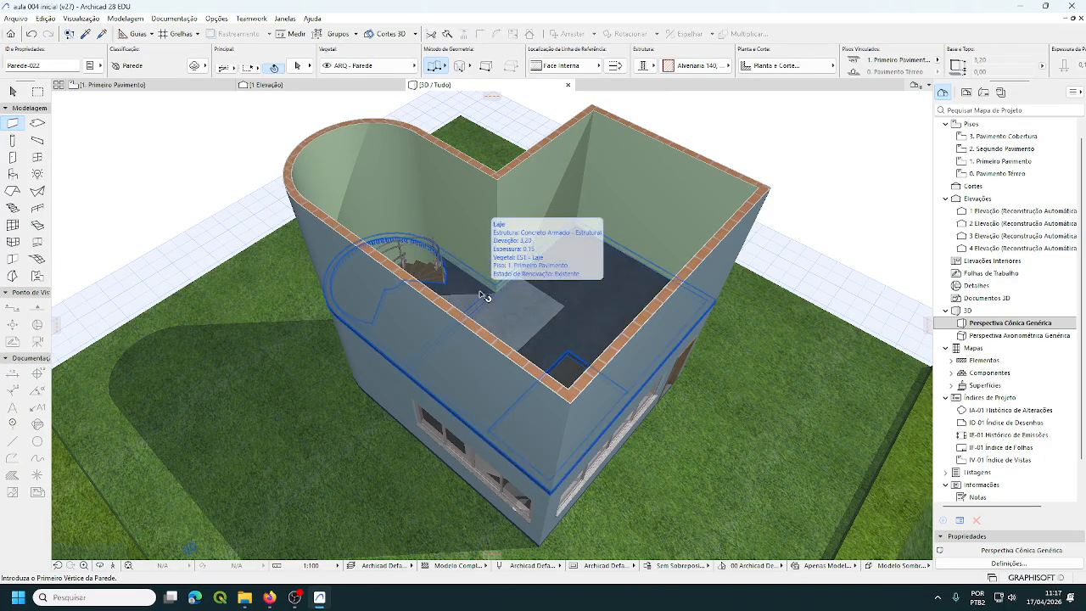
Step: Set the default wall composite to Drywall 95/70/600/1S+1S - LM
shift+middle_drag(481, 293, 589, 315)
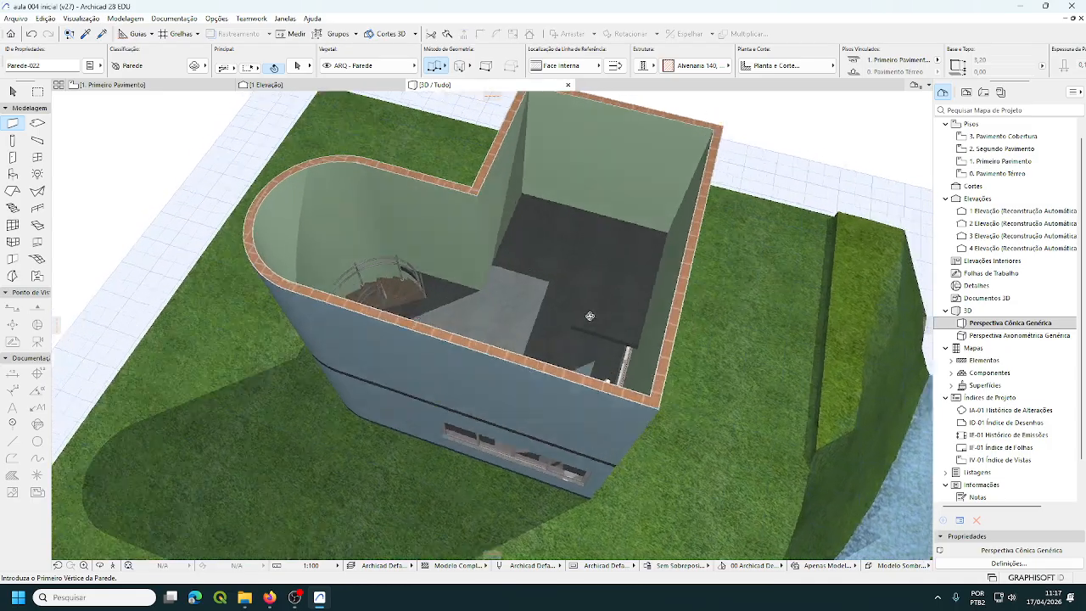
scroll(585, 313, up, 5)
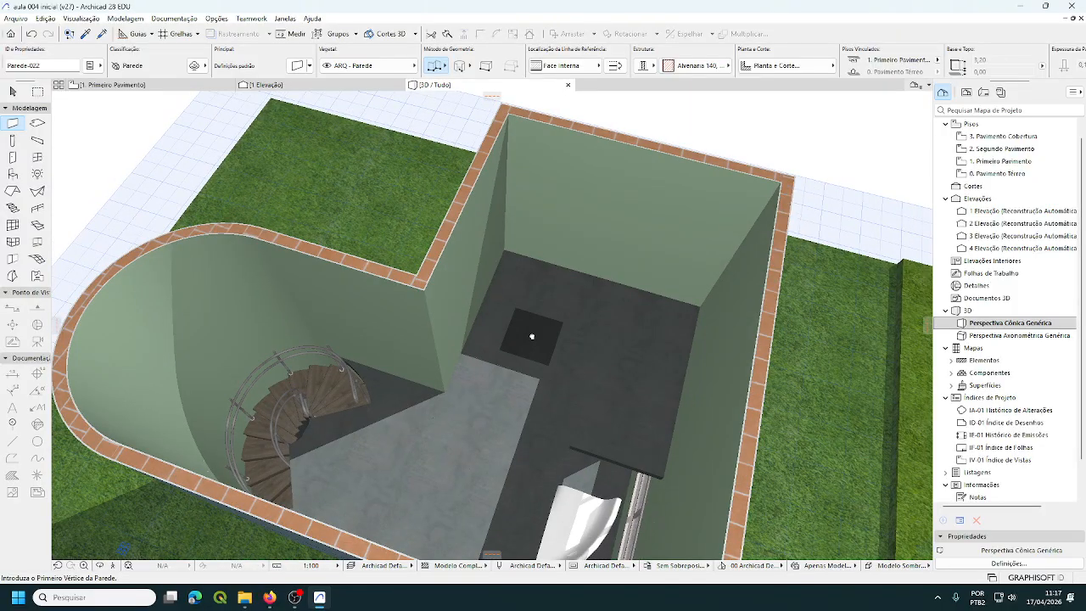
shift+middle_drag(532, 337, 510, 316)
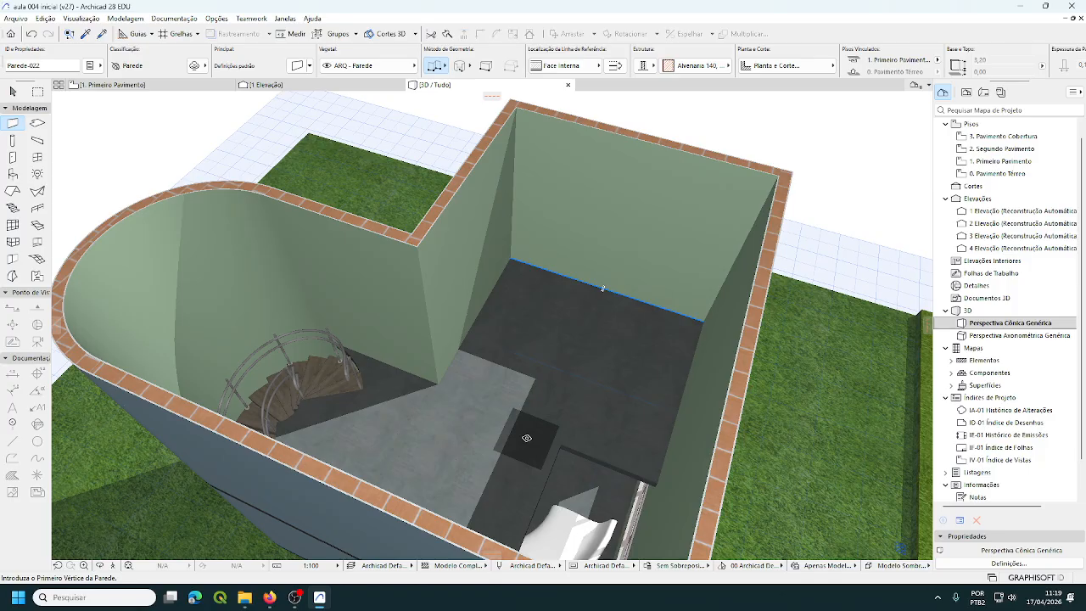
double_click(19, 125)
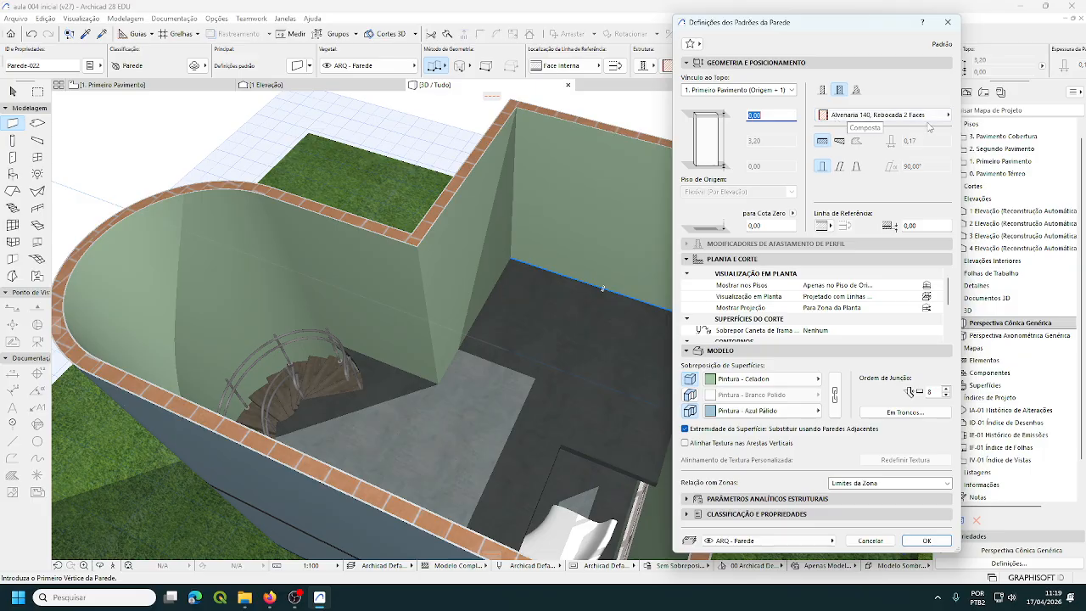
drag(844, 25, 541, 27)
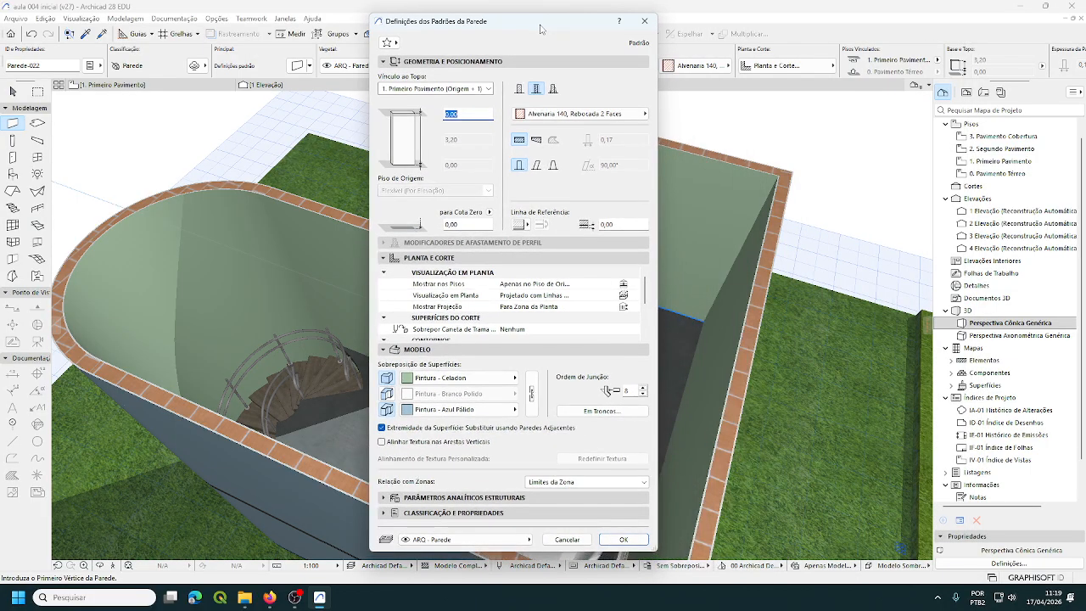
click(645, 114)
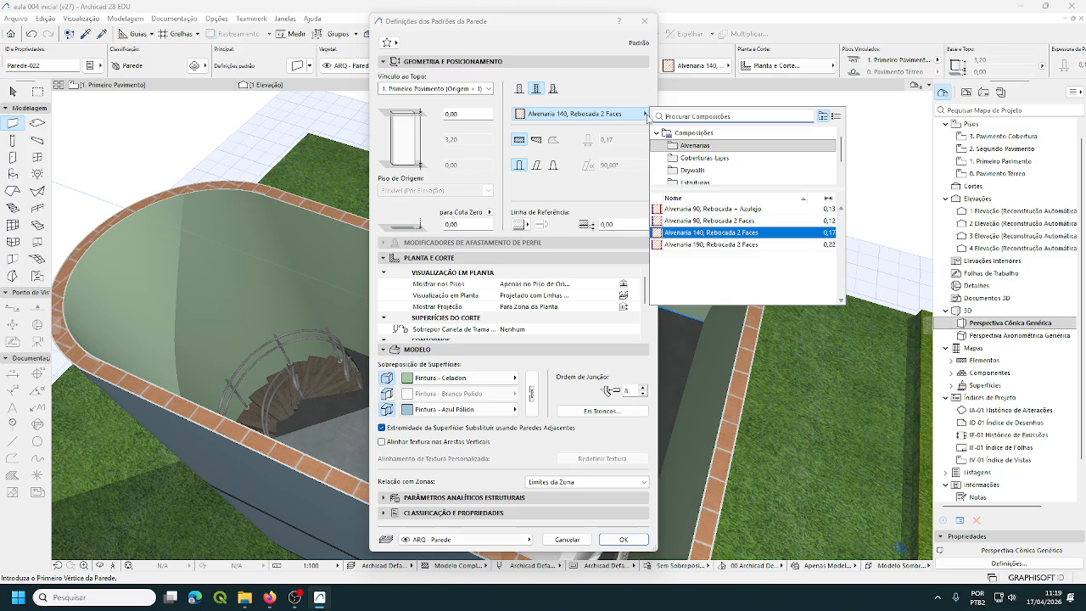
click(692, 171)
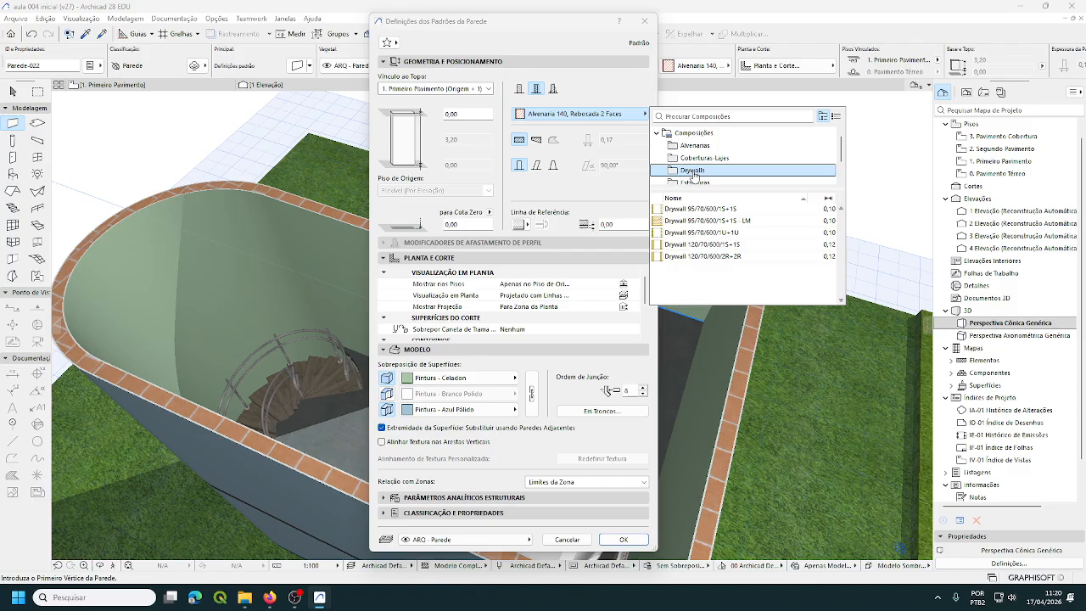
click(717, 221)
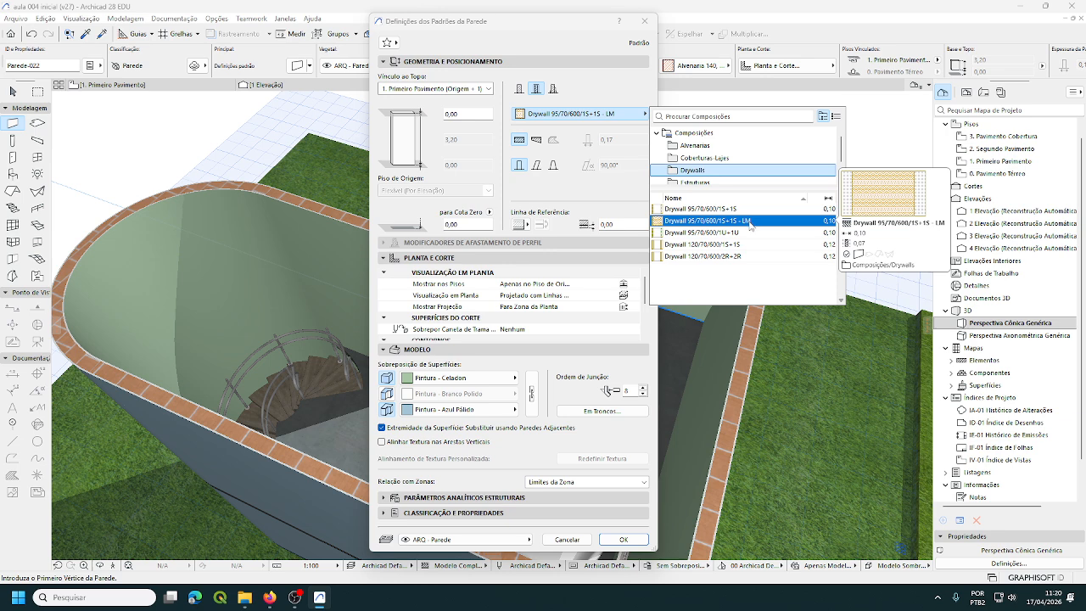
click(750, 222)
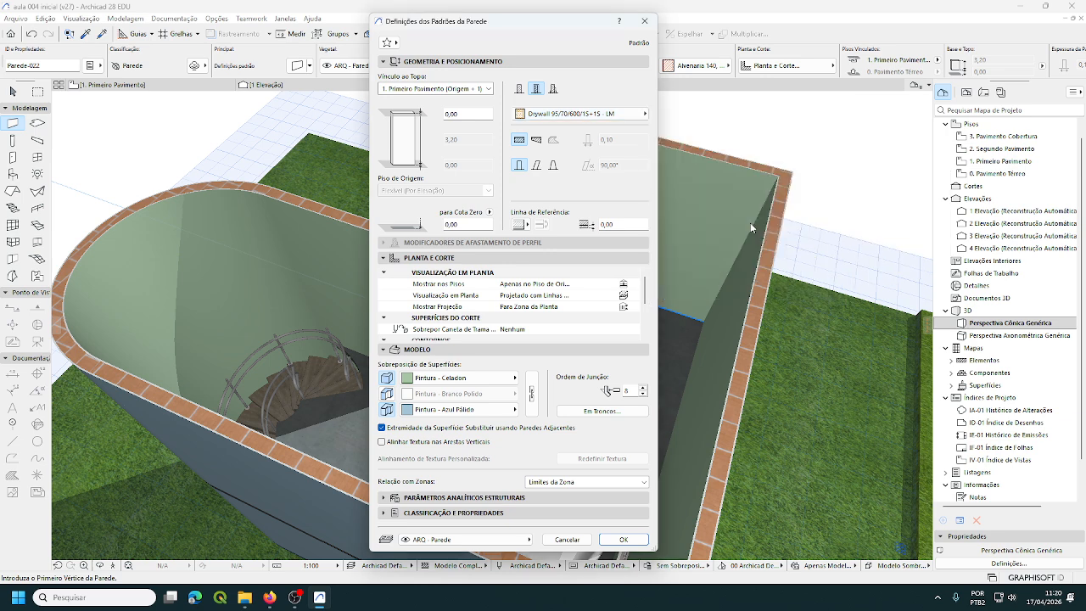
click(645, 114)
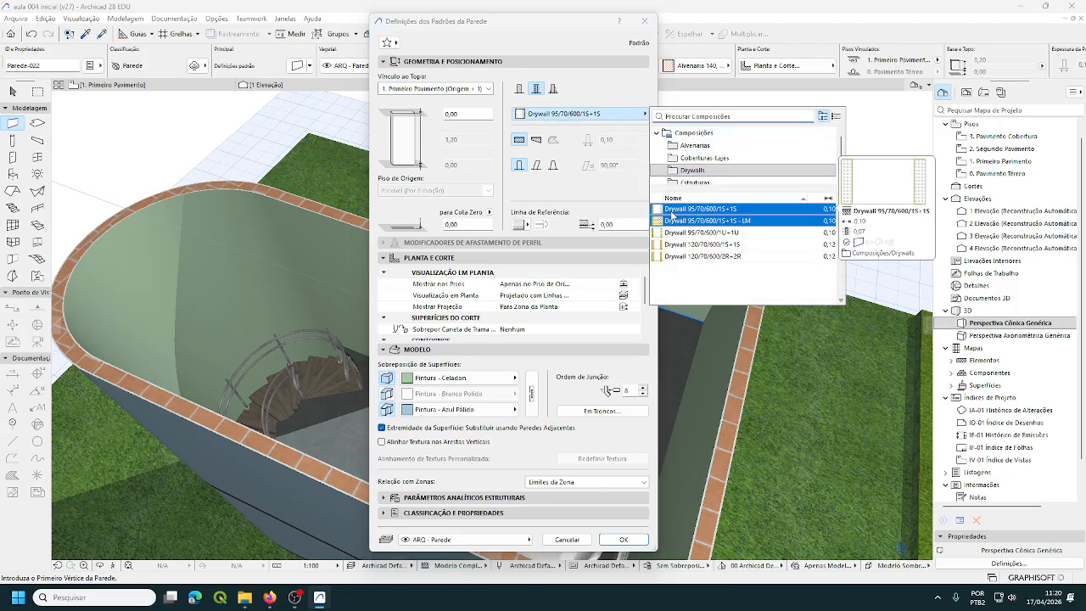
mouse_move(659, 256)
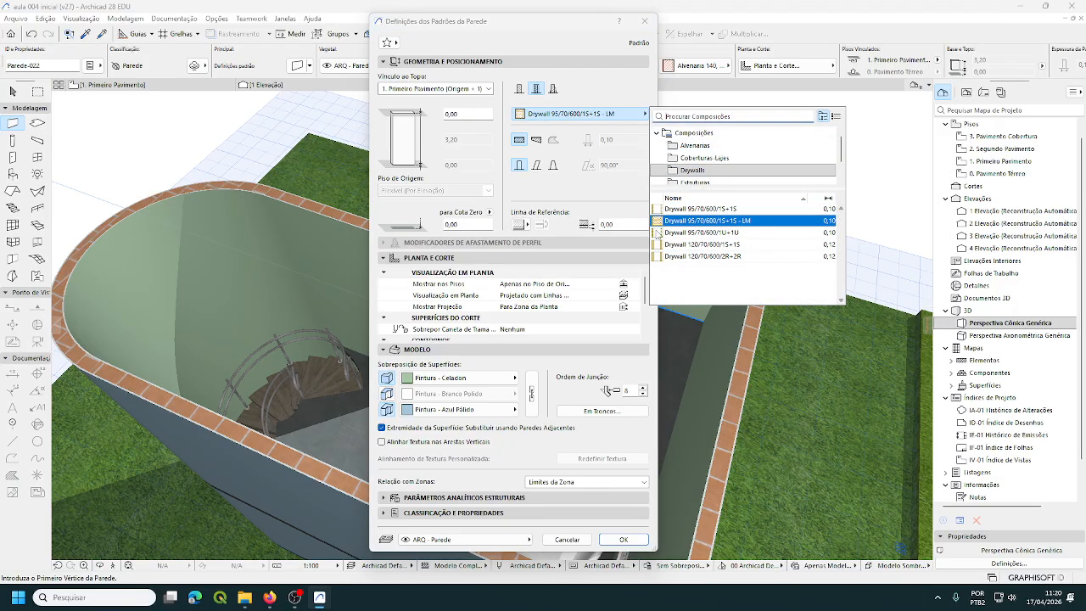
click(675, 220)
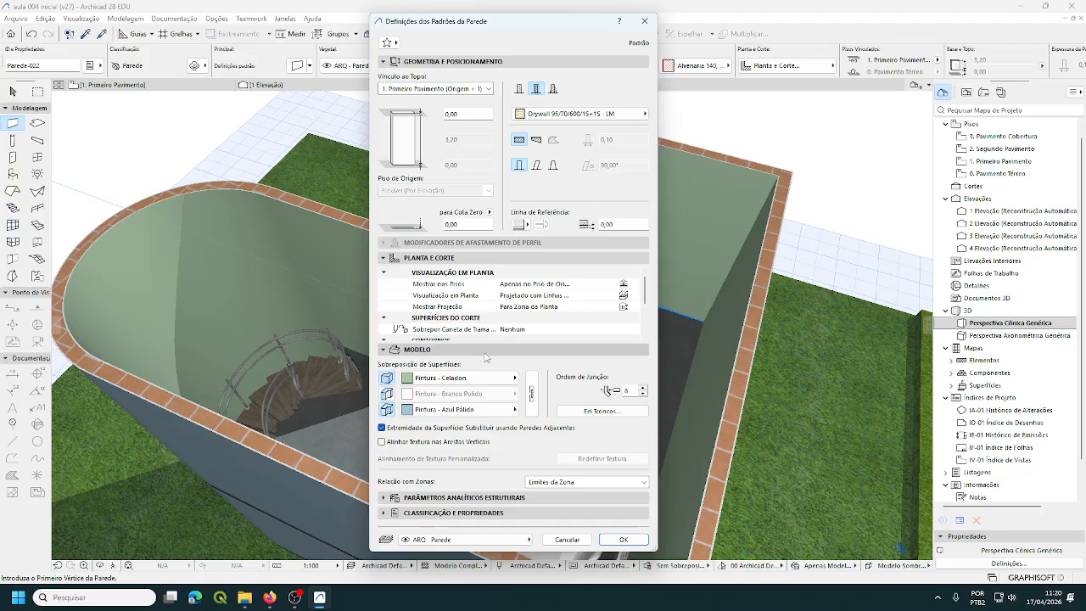
Step: Replace the wall's Pintura - Azul Pálido surface override with Ladrilhos - Branco Mate15x15 and accept the wall settings
drag(548, 11, 811, 26)
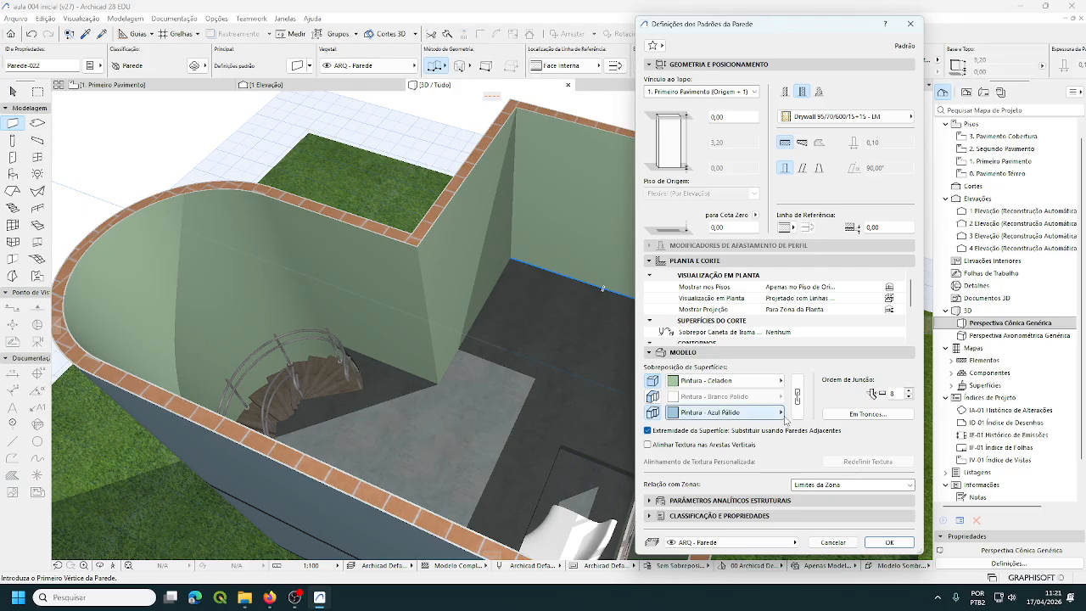
click(781, 413)
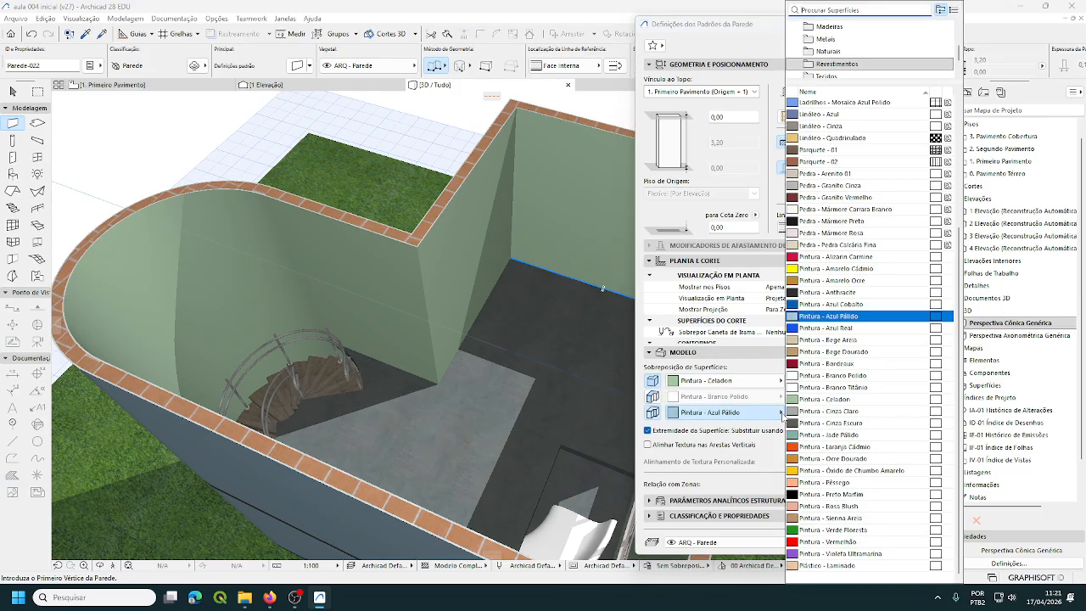
scroll(843, 217, up, 4)
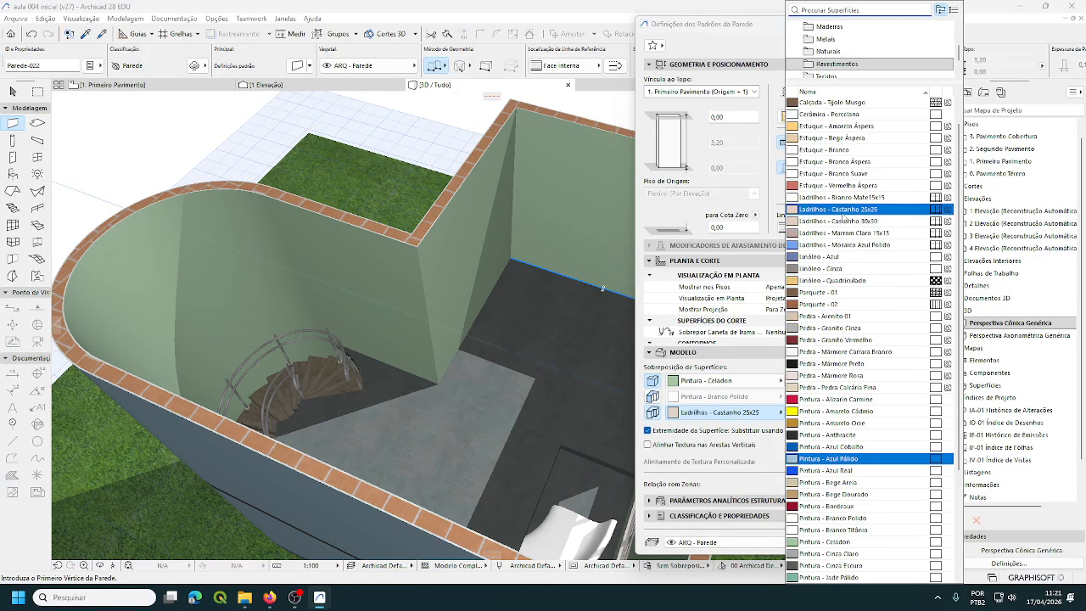
click(842, 197)
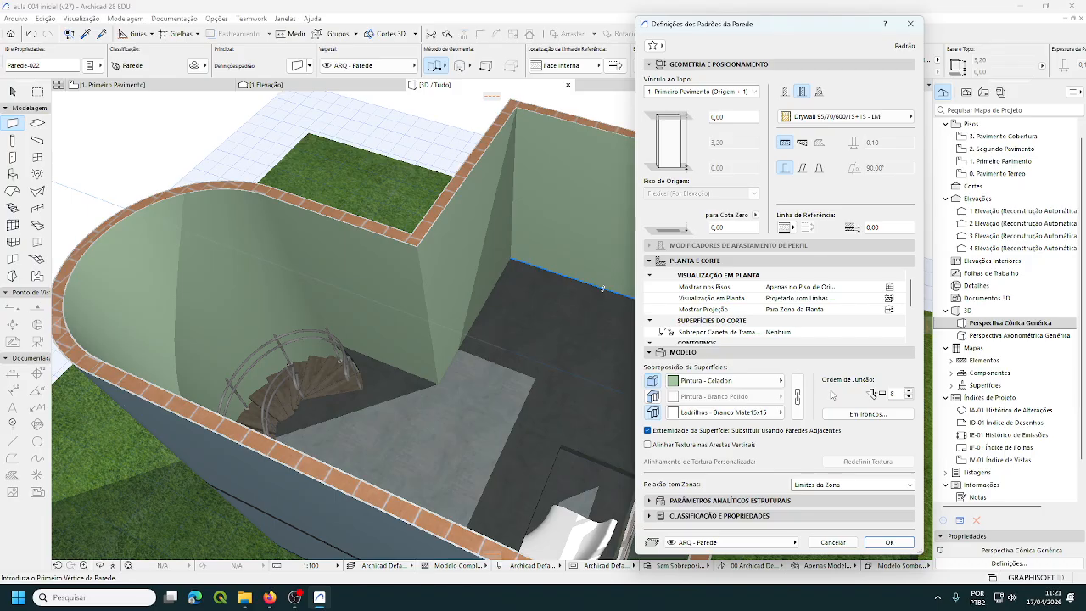
click(778, 413)
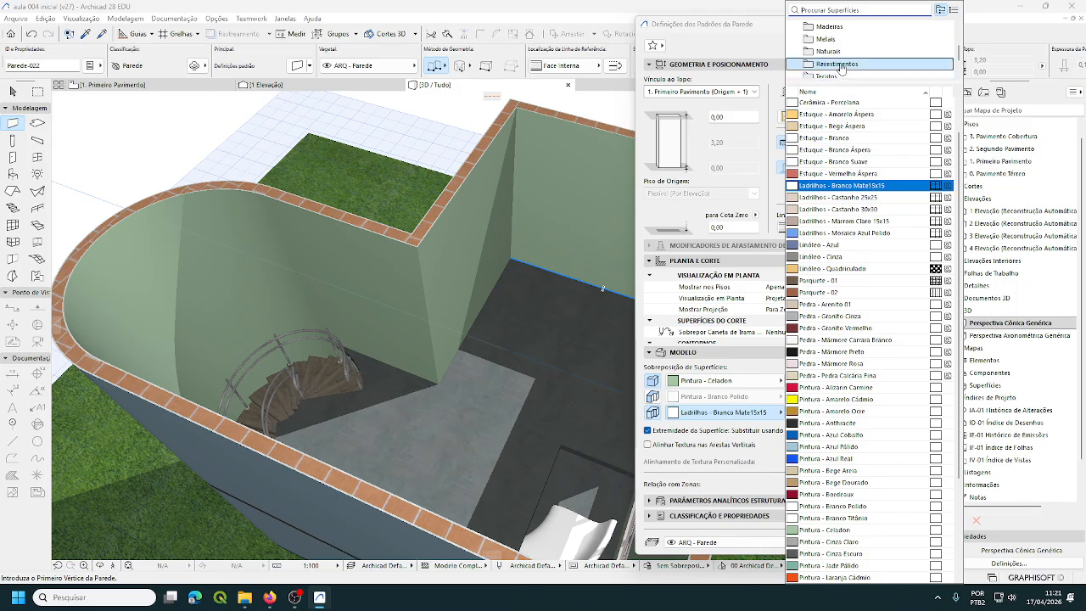
click(838, 186)
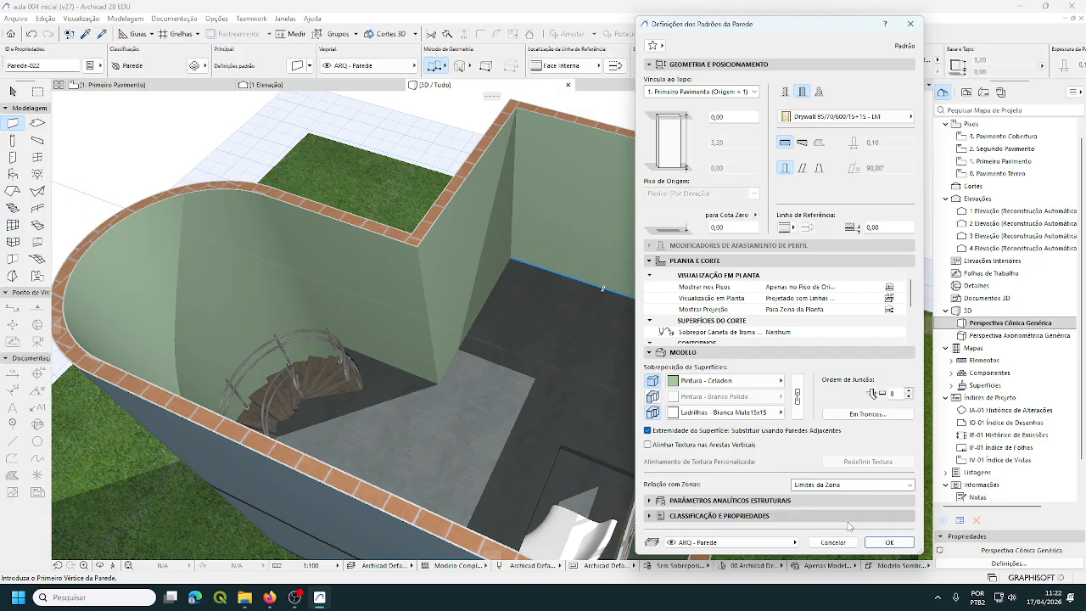
click(882, 542)
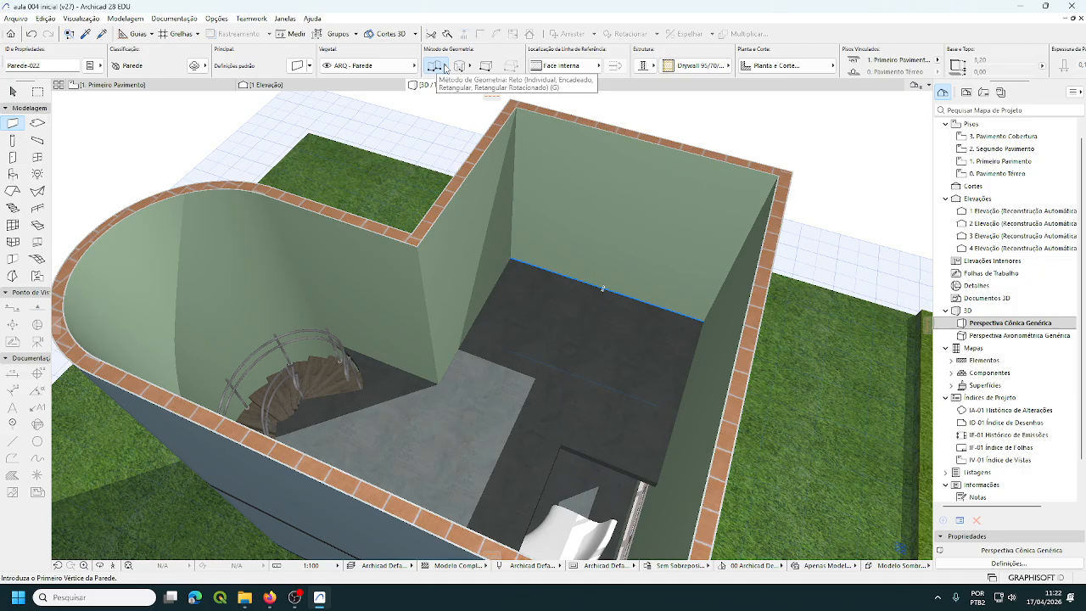
Step: Set the Wall tool's geometry method to chained for the drywall partitions
click(445, 68)
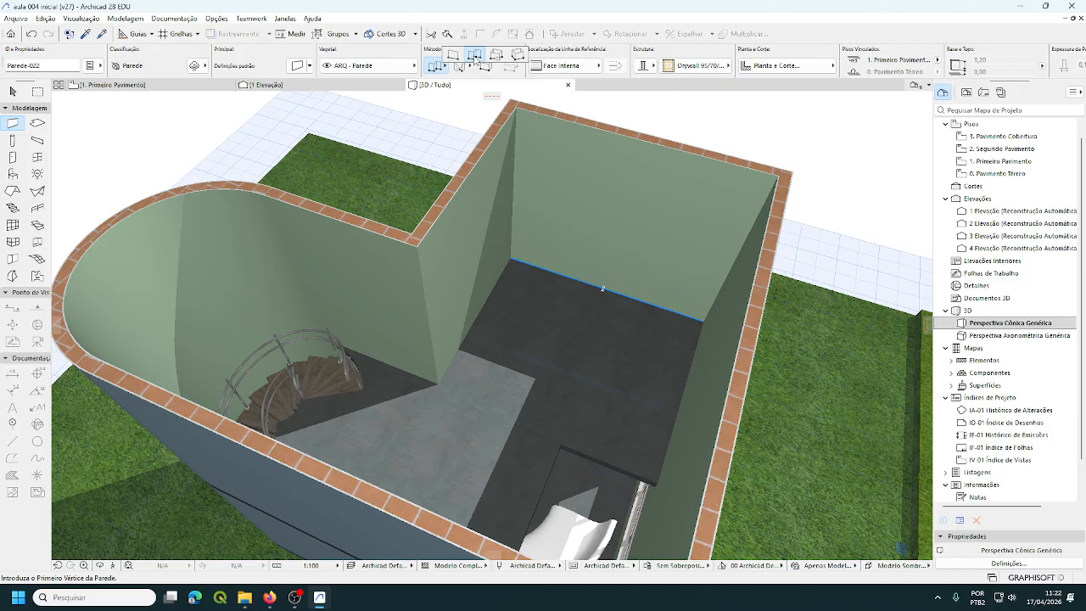
click(475, 56)
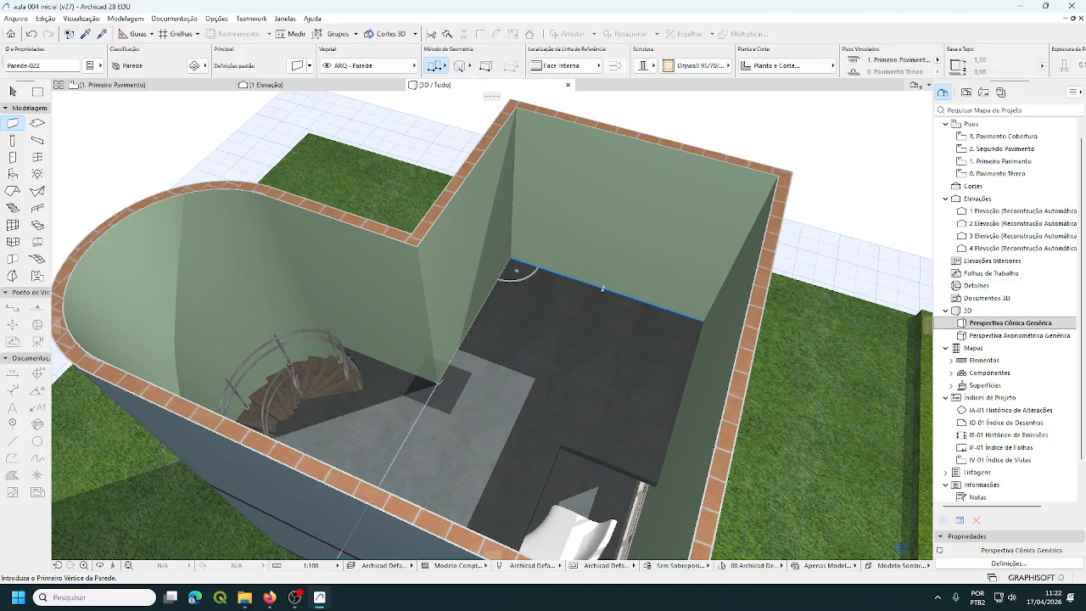
Step: Try chained partitions from the re-entrant inner corner, 1,35 m long and turning towards the far perimeter wall, and undo them
click(437, 384)
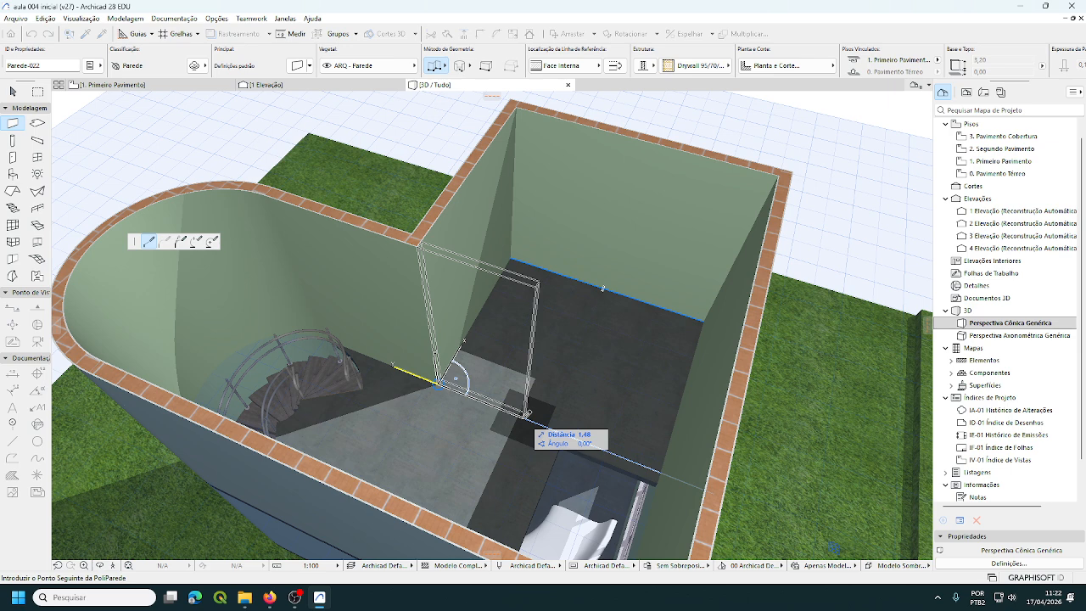
text(1,35)
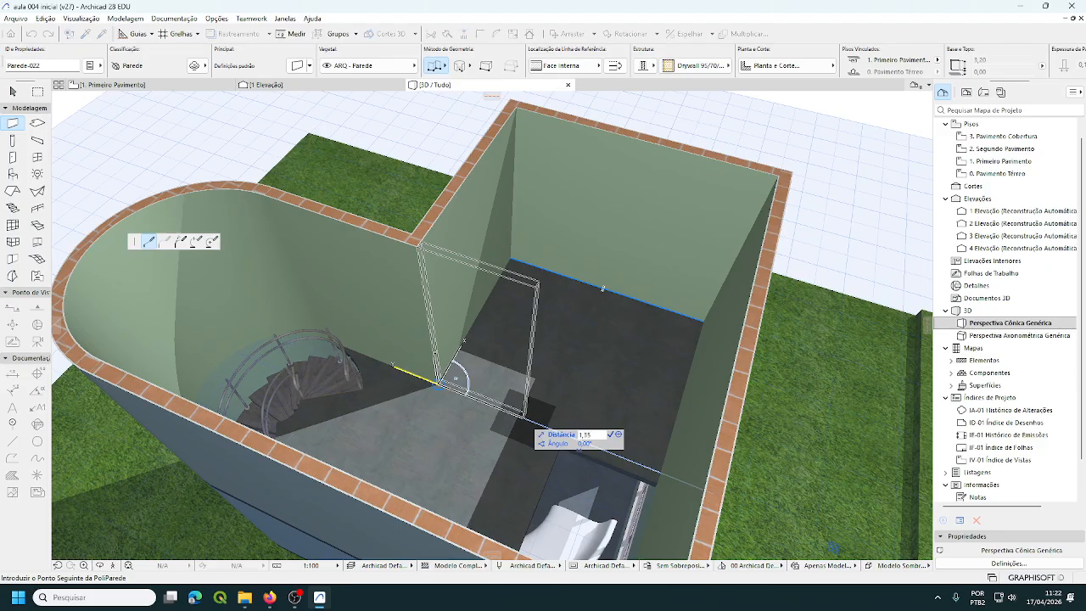
key(Return)
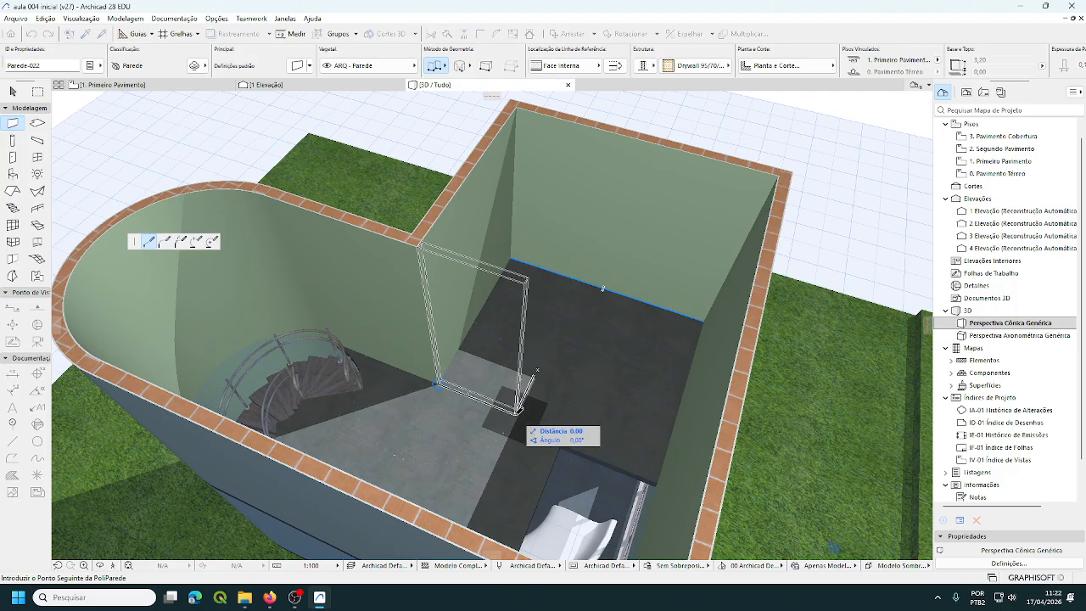
double_click(580, 278)
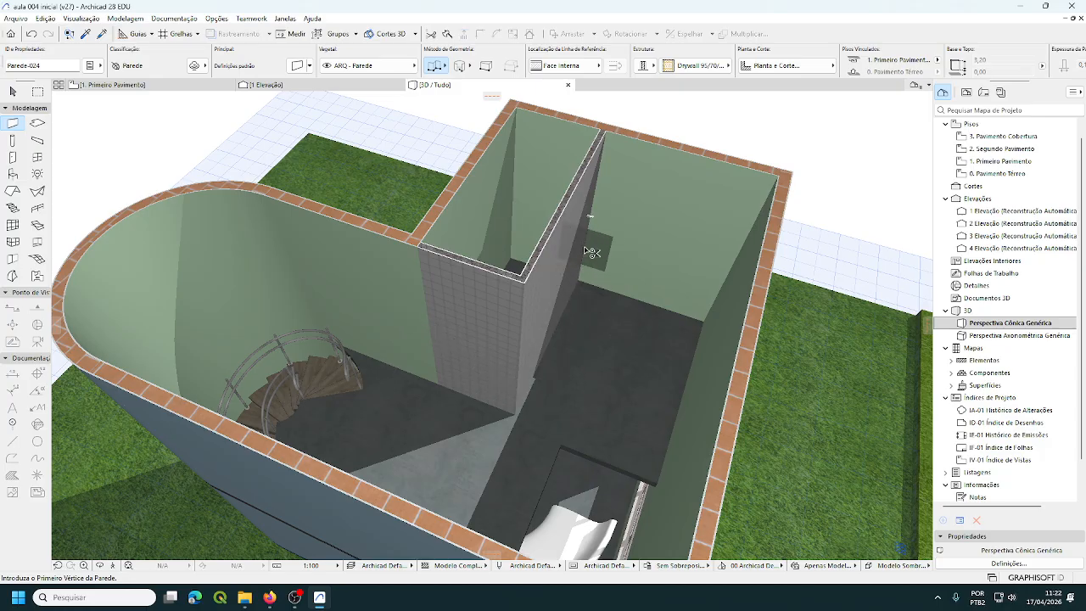
key(ctrl+z)
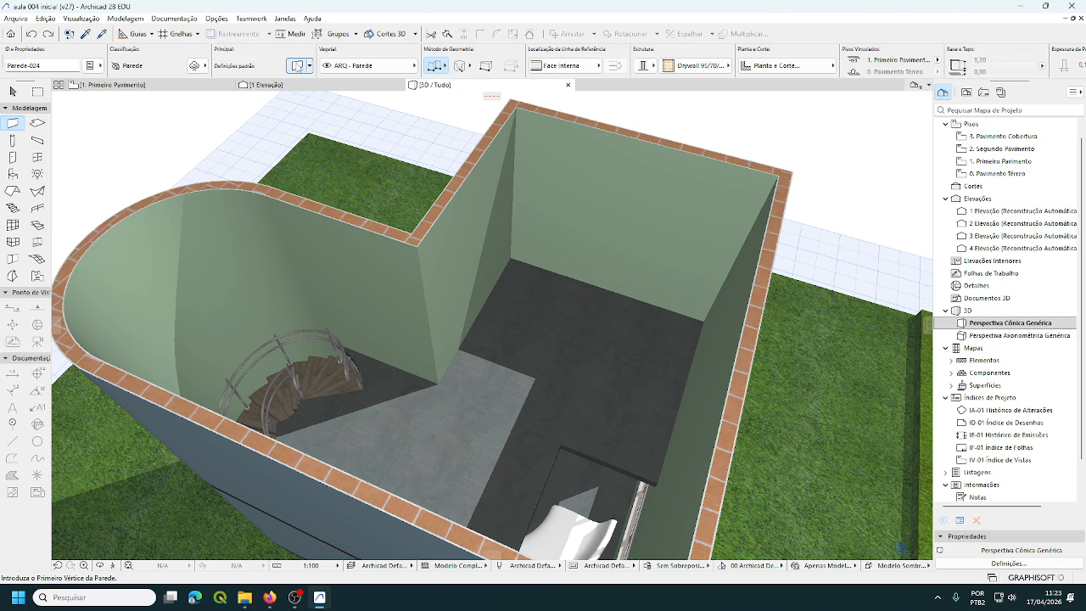
click(296, 66)
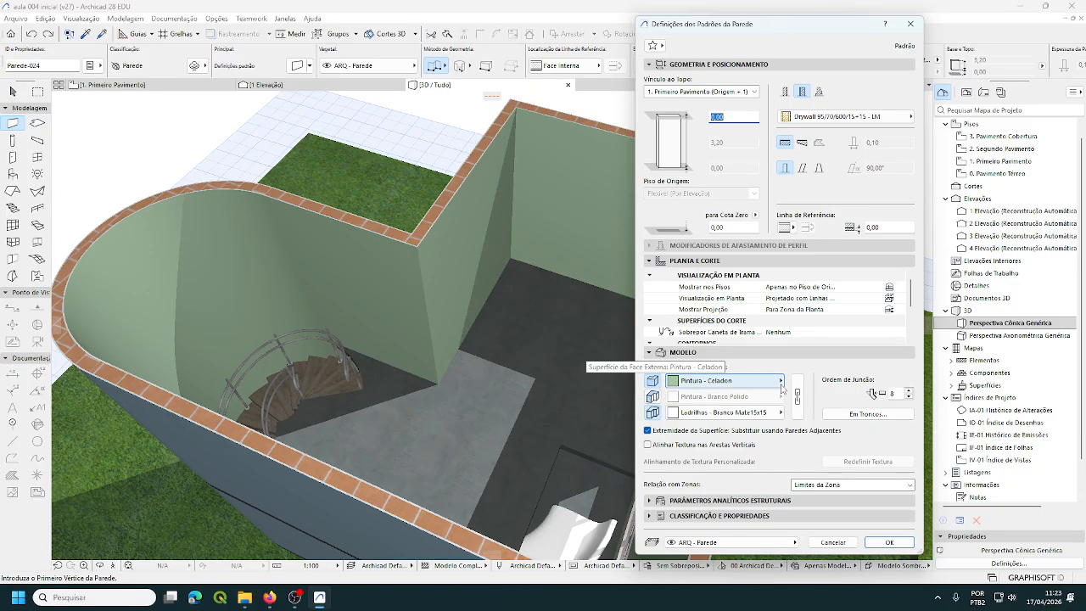
click(781, 381)
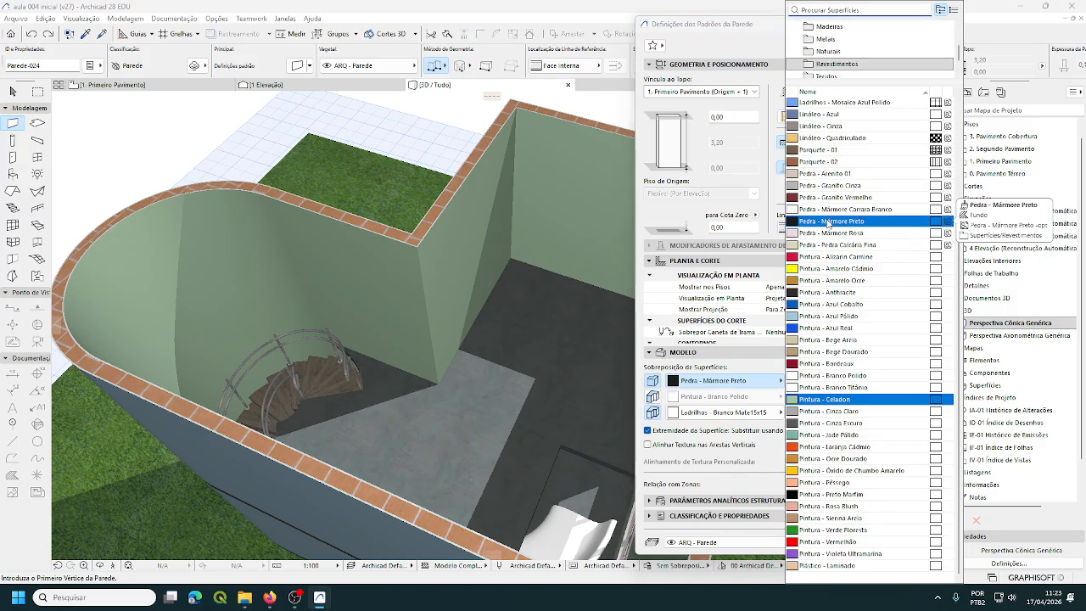
scroll(828, 223, up, 5)
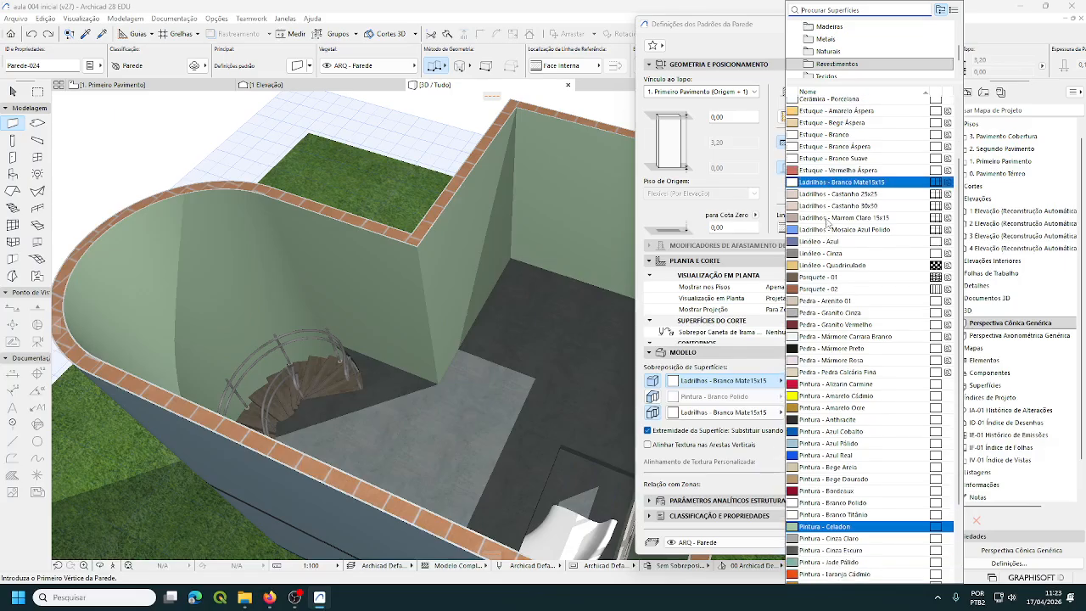
click(828, 187)
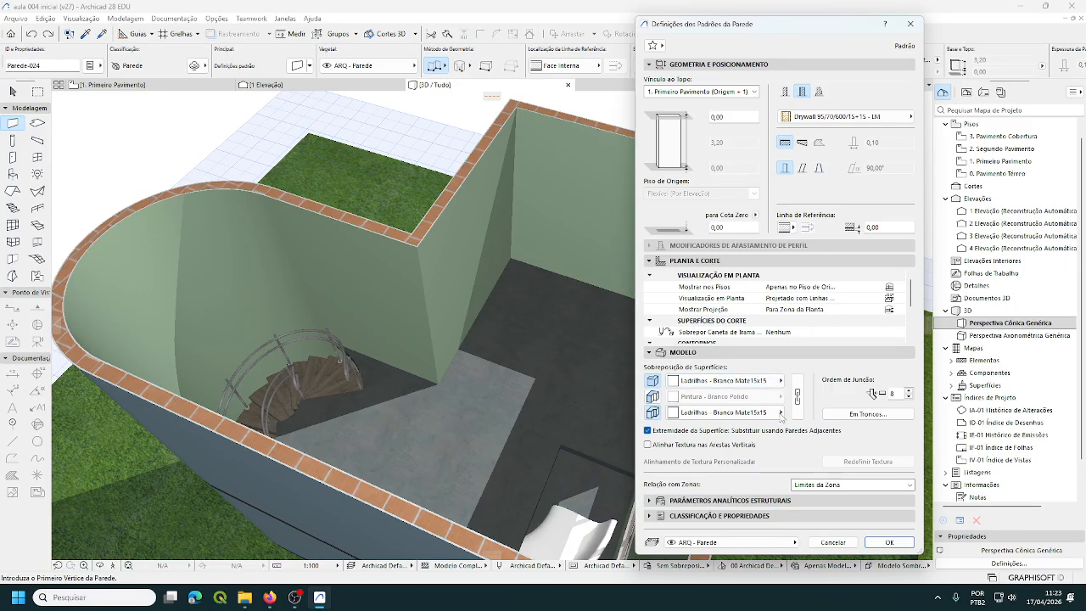
click(780, 412)
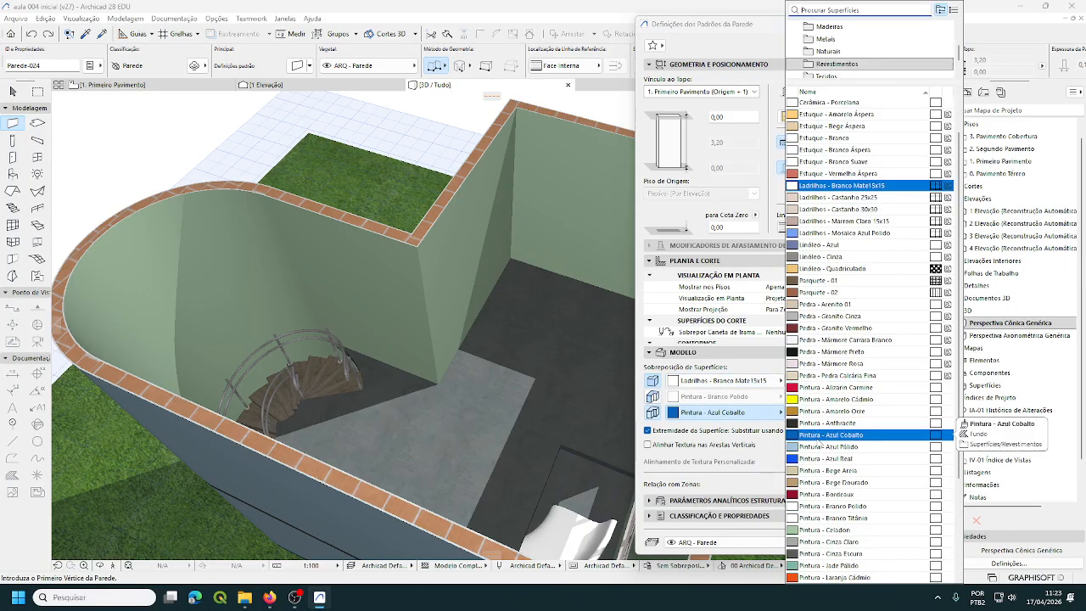
click(816, 530)
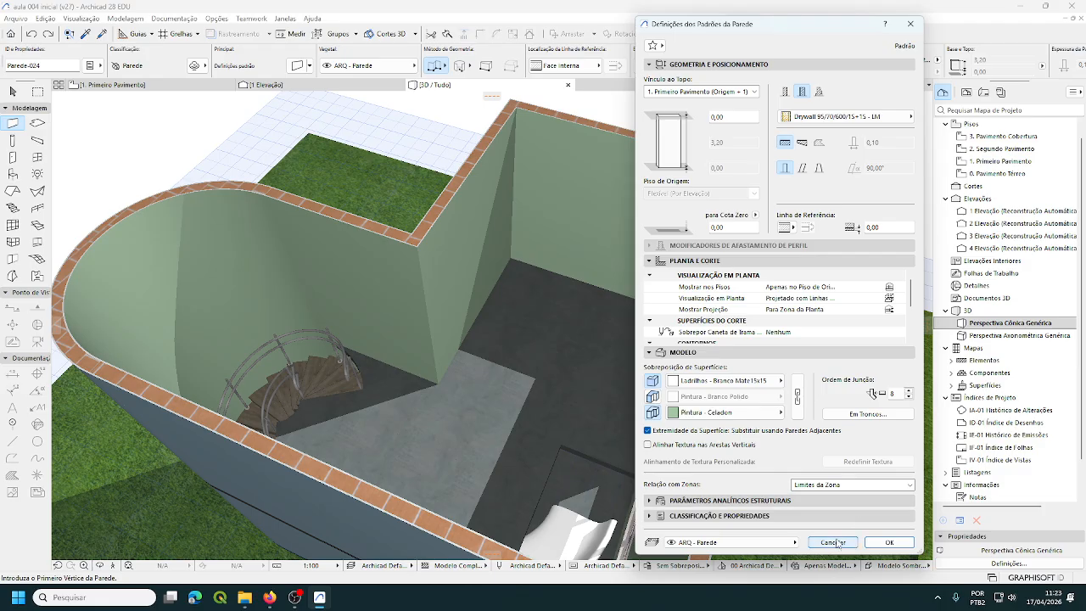
click(833, 542)
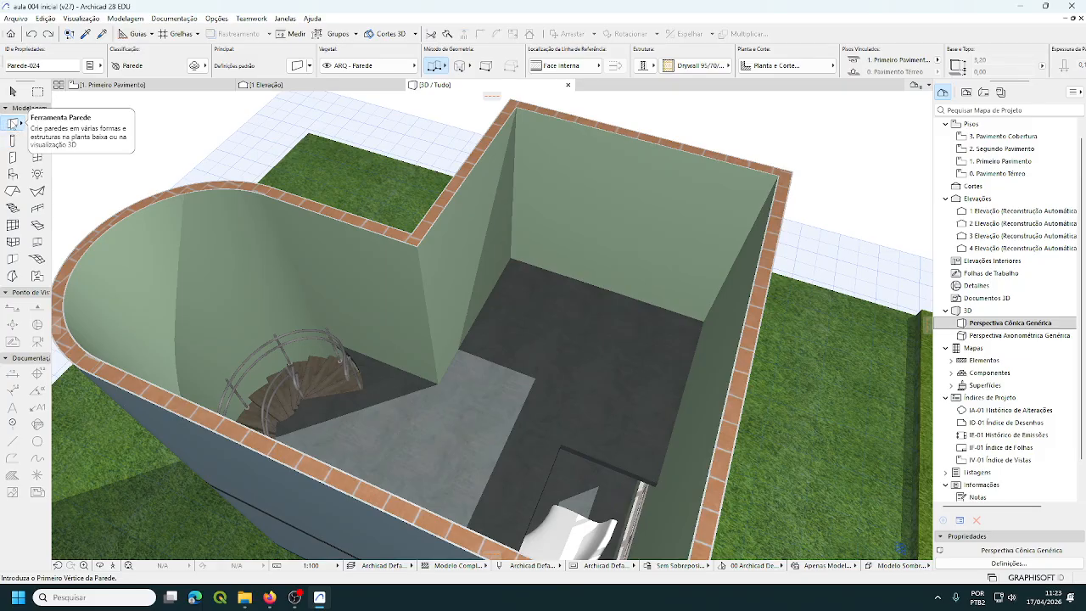
Step: Override the default wall's outside face with Ladrilhos - Branco Mate15x15 and its inside face with Pintura - Celadon, and accept the settings
double_click(12, 123)
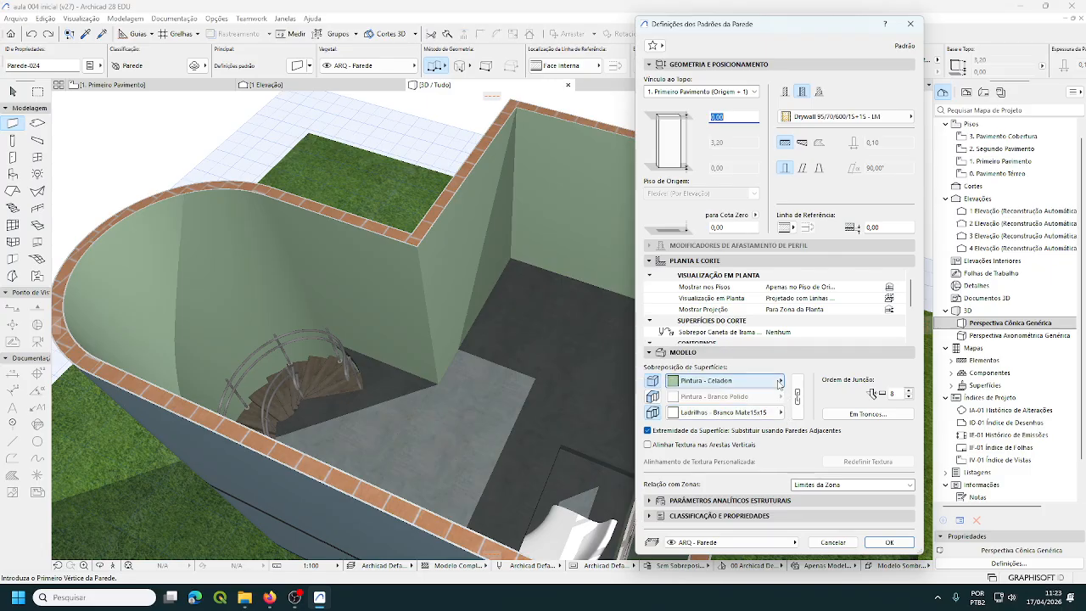
click(782, 382)
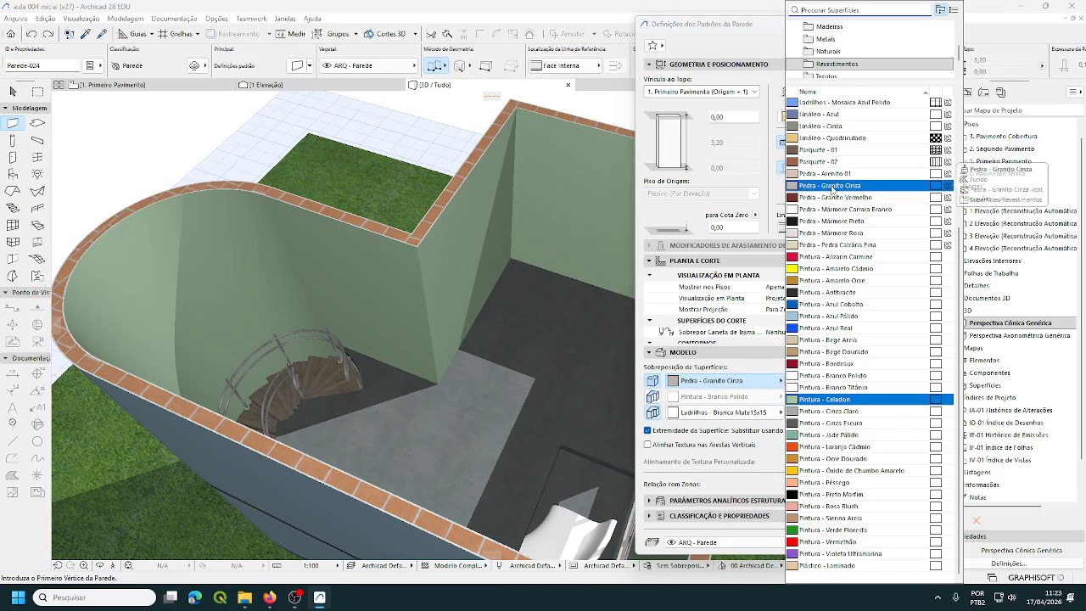
scroll(833, 190, up, 5)
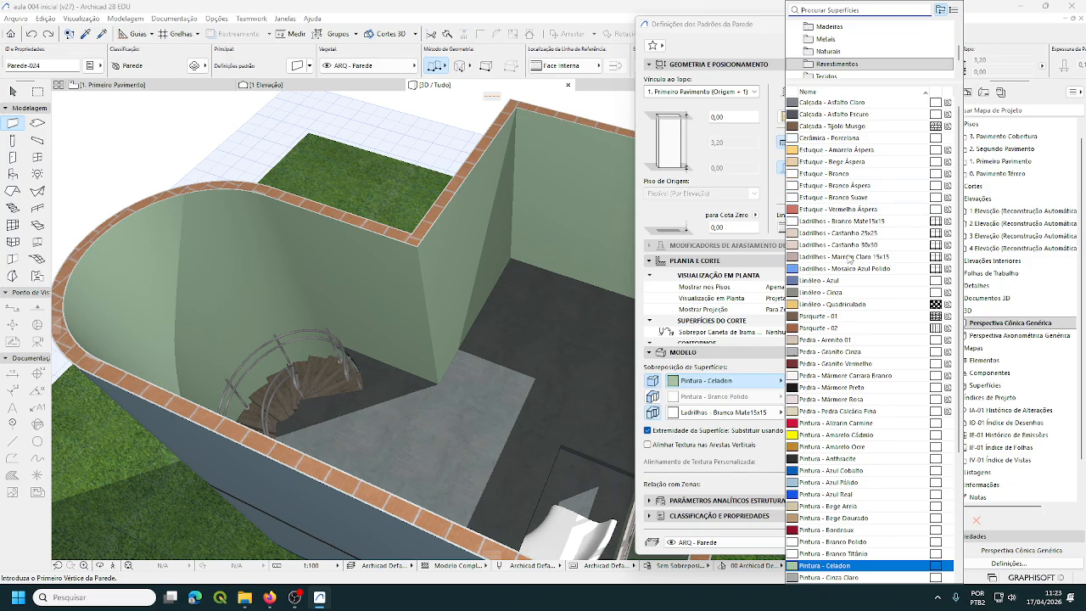
click(843, 228)
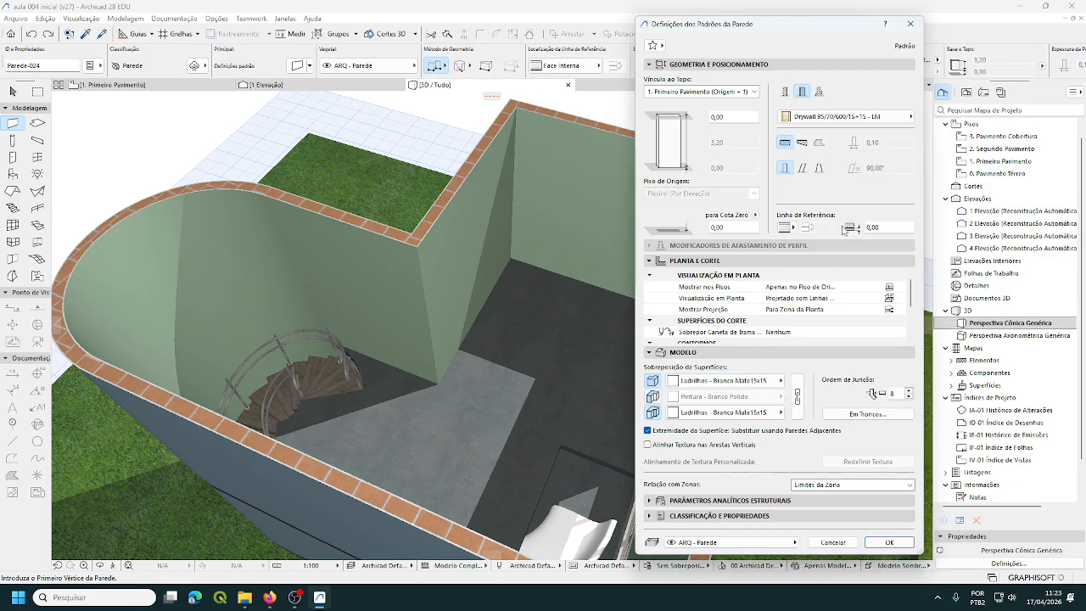
click(780, 412)
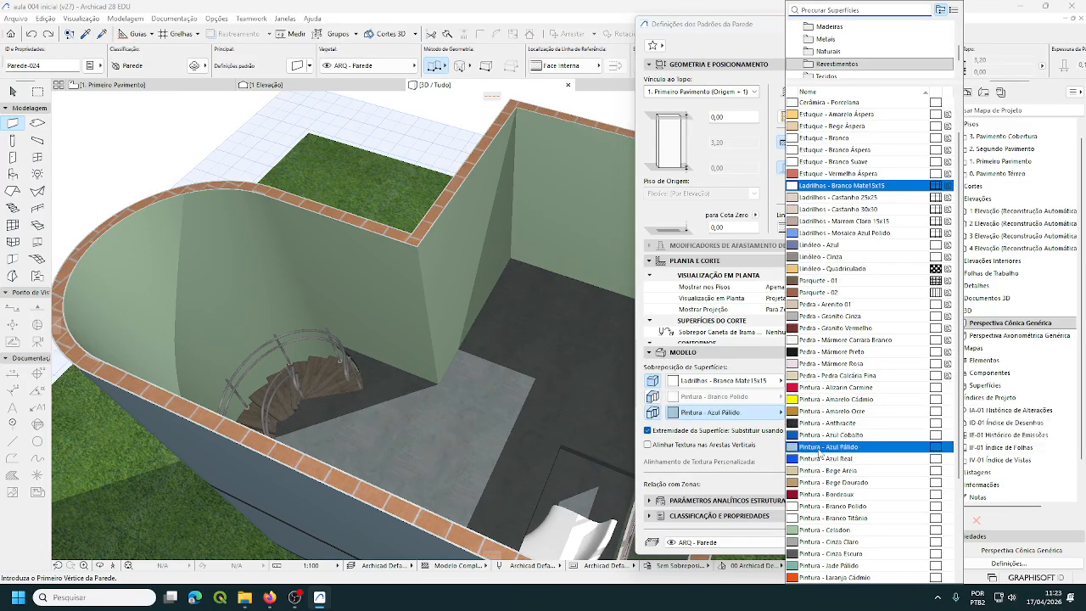
click(821, 531)
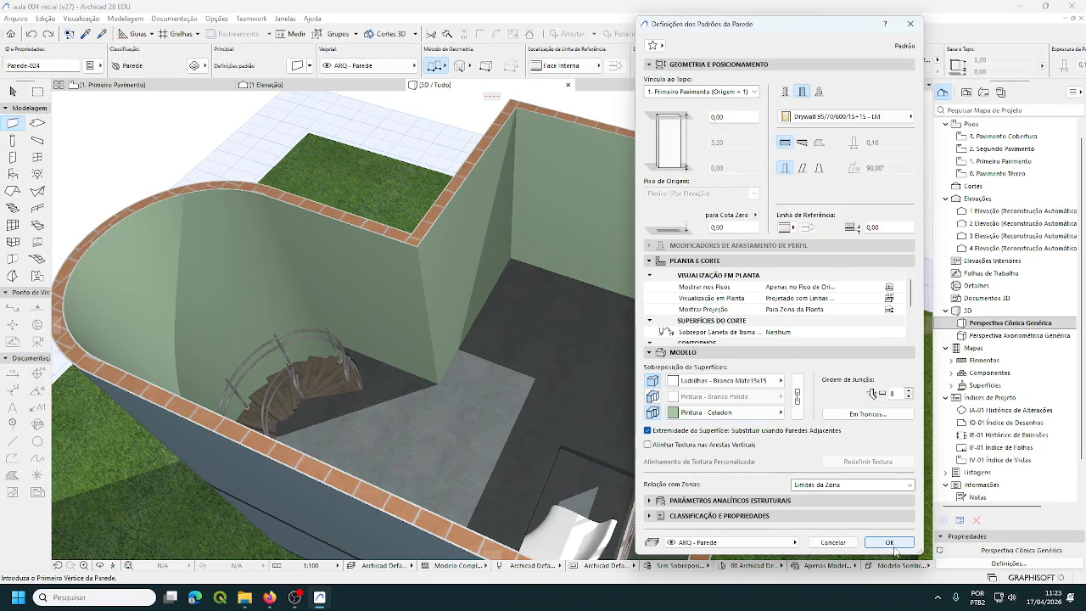
click(889, 542)
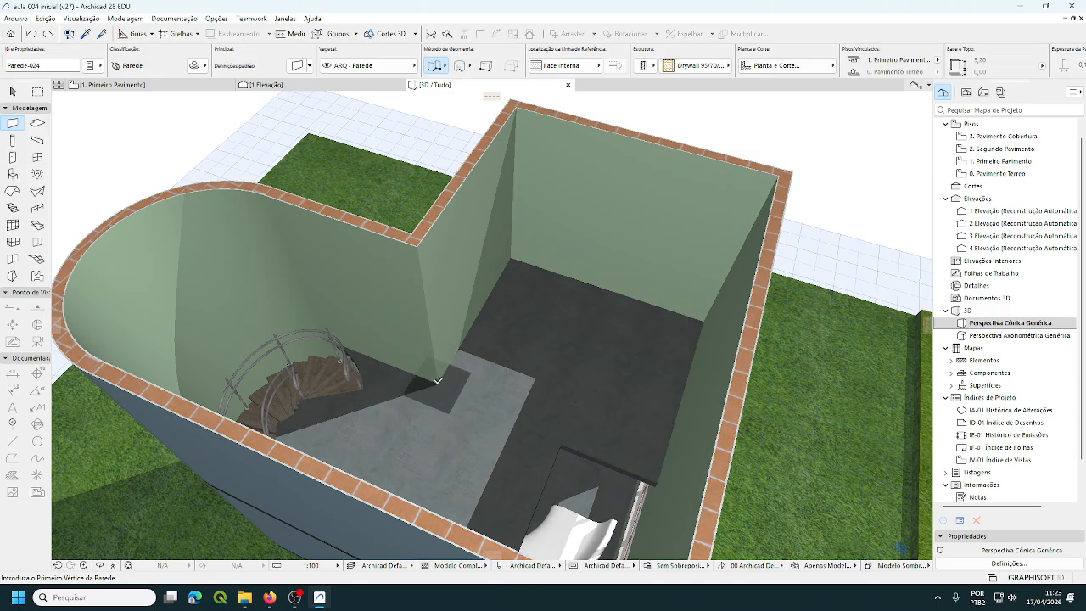
Step: Draw chained drywall partitions from the re-entrant inner corner, 1,35 m along the stair-side wall line and across to the far perimeter wall
click(438, 379)
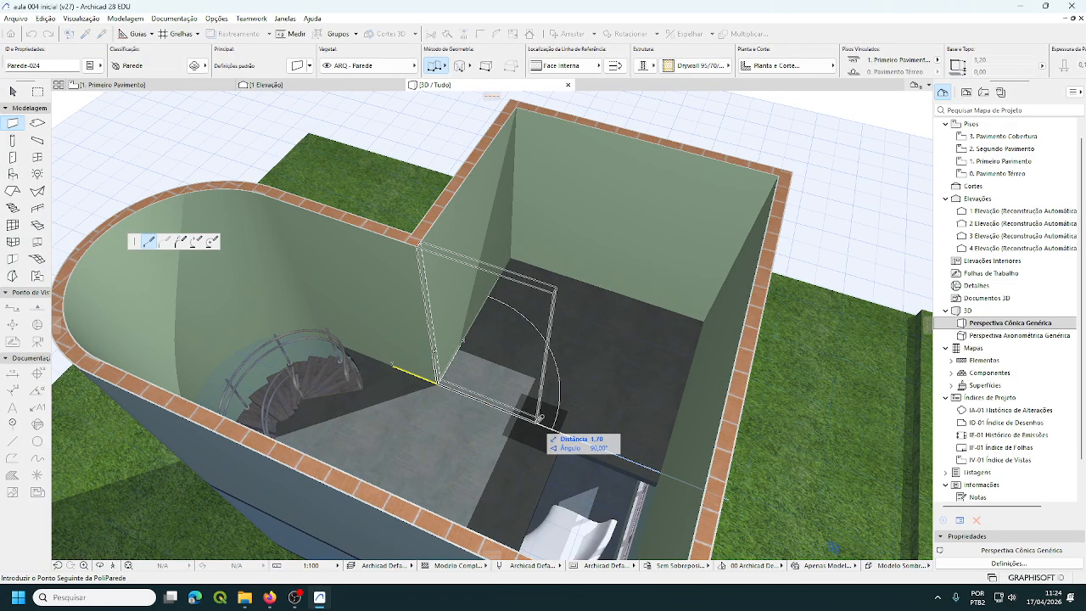
text(1,)
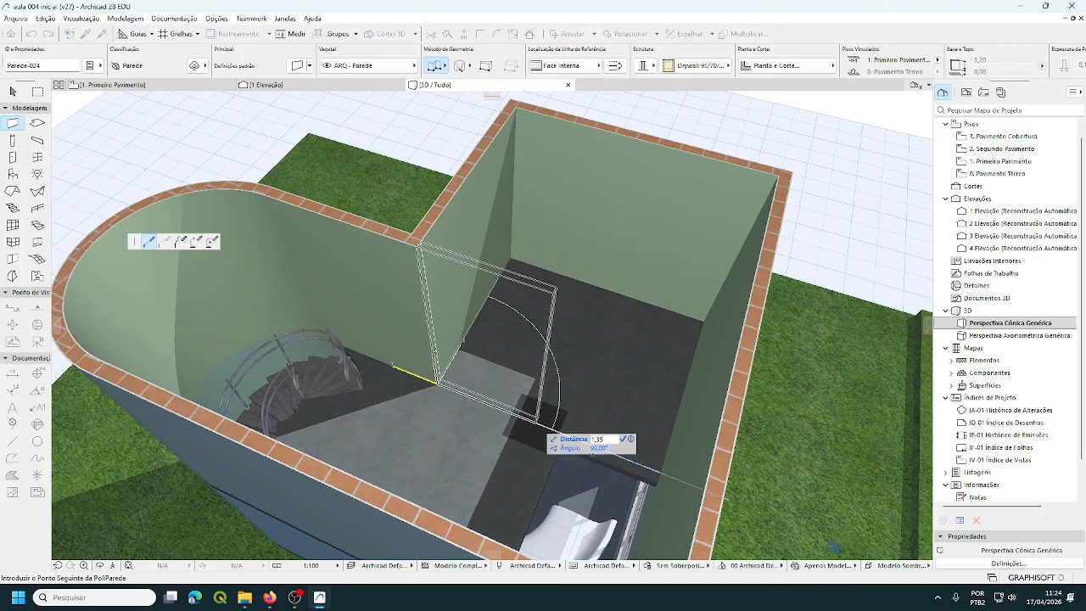
text(35)
key(Return)
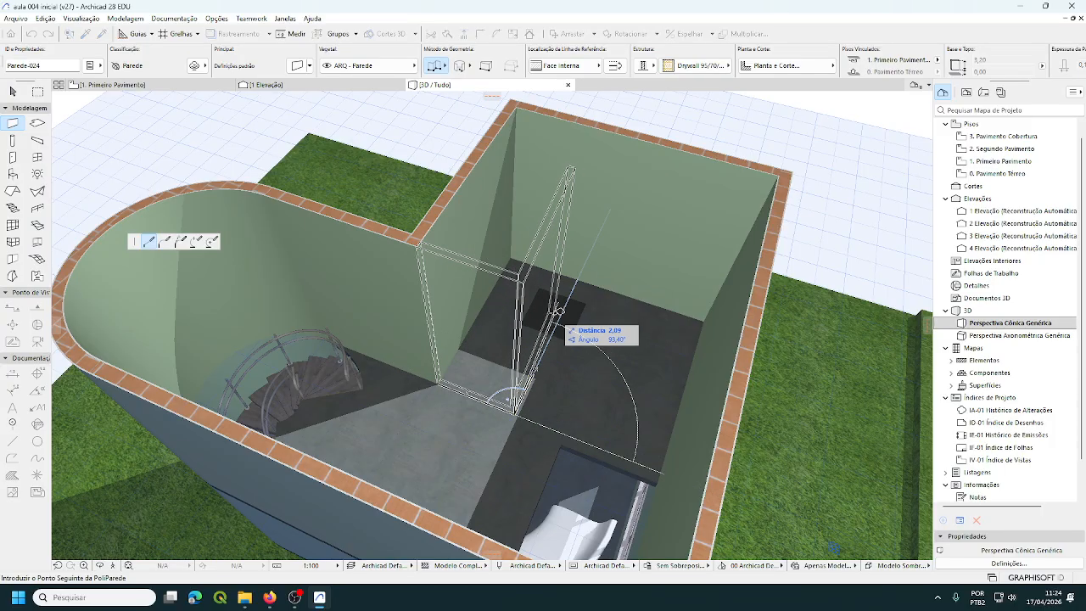
double_click(580, 277)
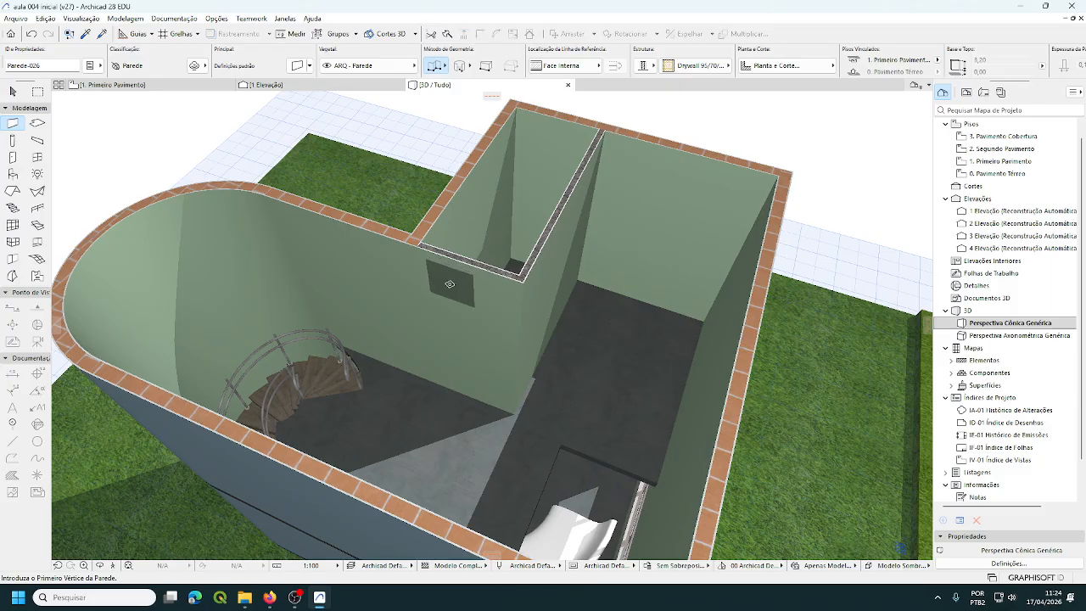
Step: Place the favorite door Porta de Abrir em Madeira com Soleira by its center in the short partition, opening into the small room
shift+middle_drag(452, 283, 527, 411)
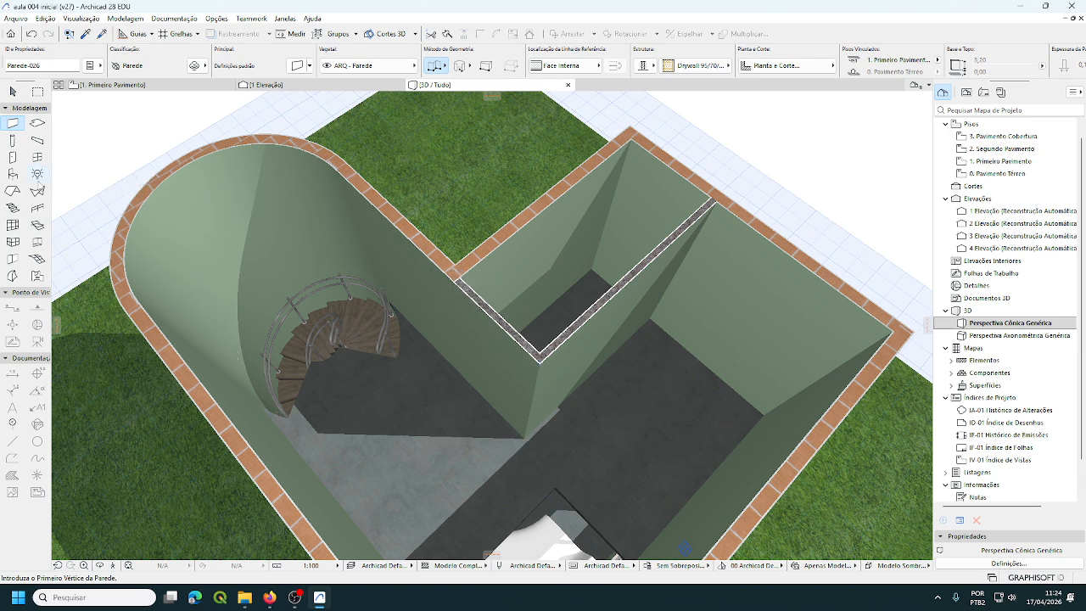
click(13, 158)
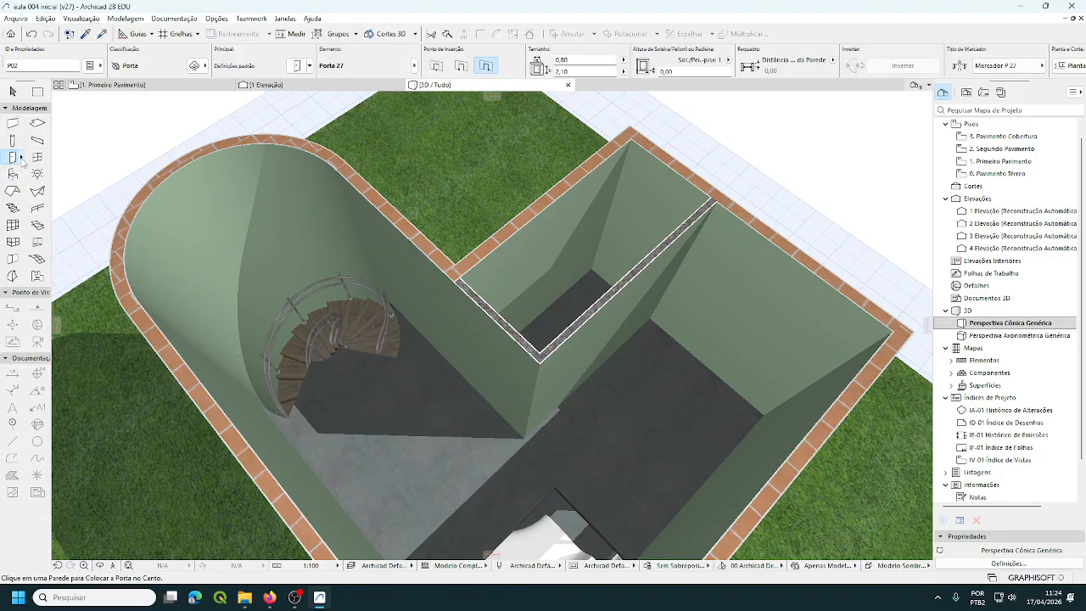
click(21, 157)
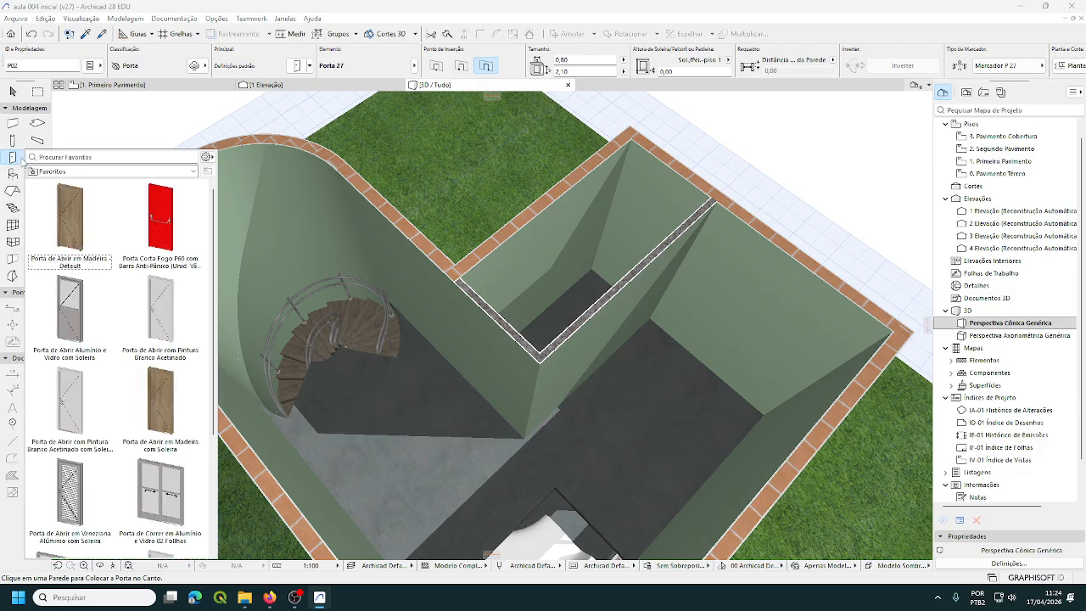
double_click(161, 399)
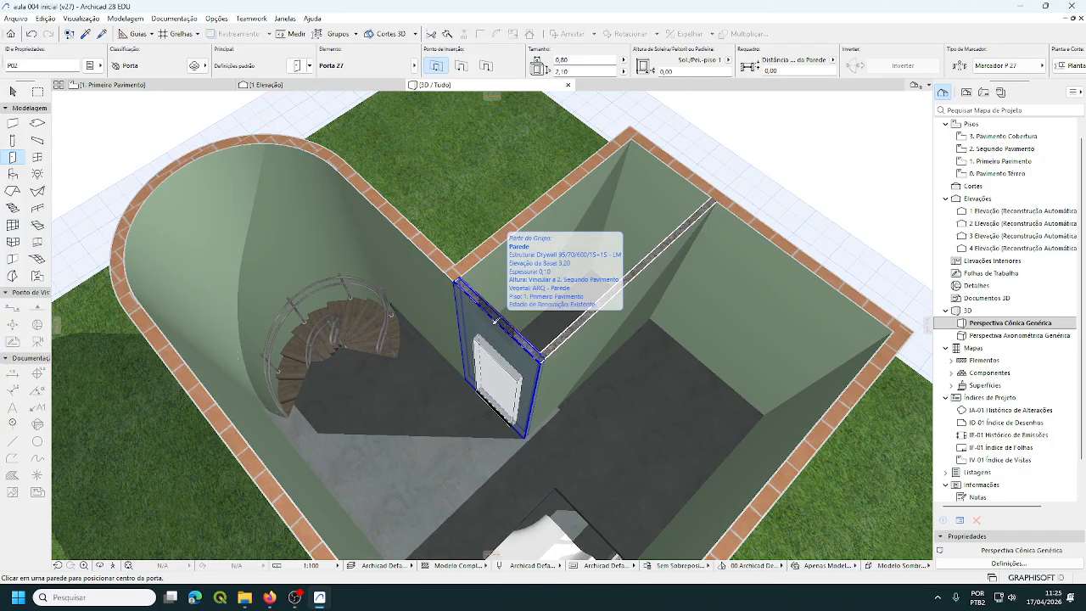
click(495, 320)
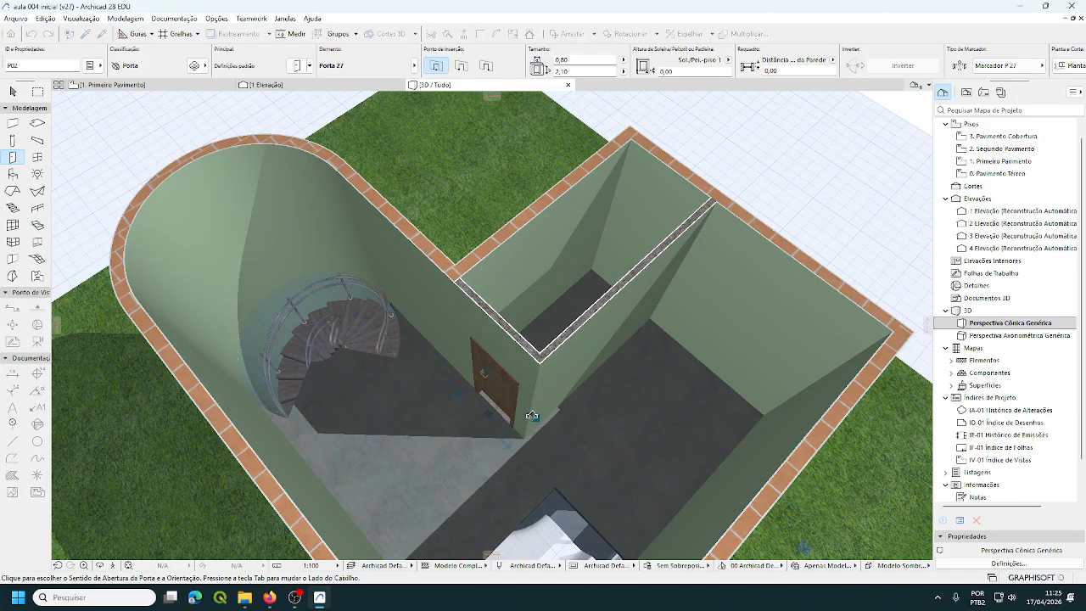
click(532, 416)
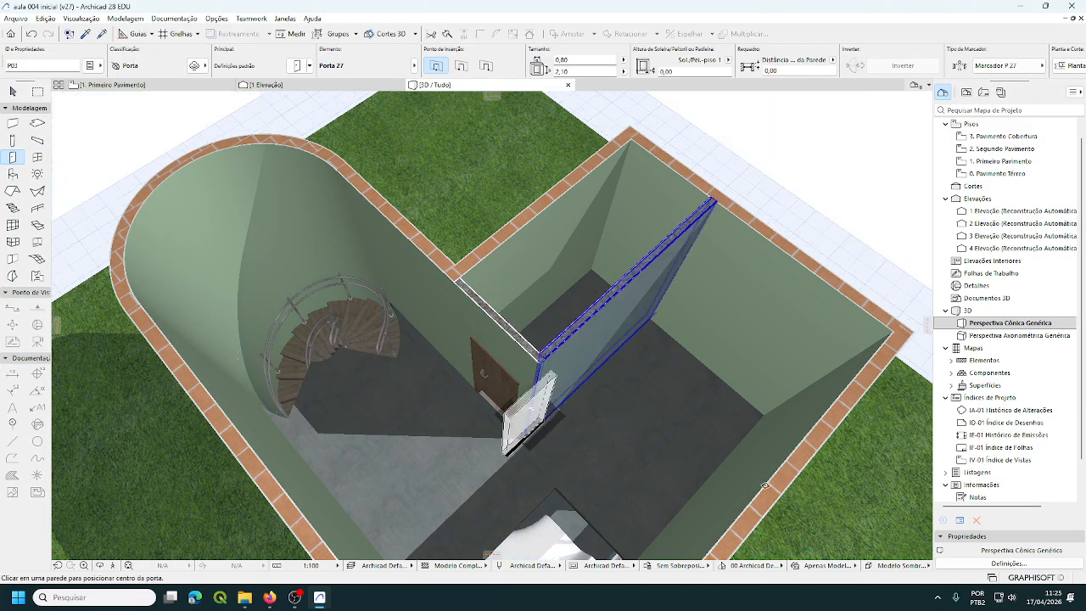
click(13, 91)
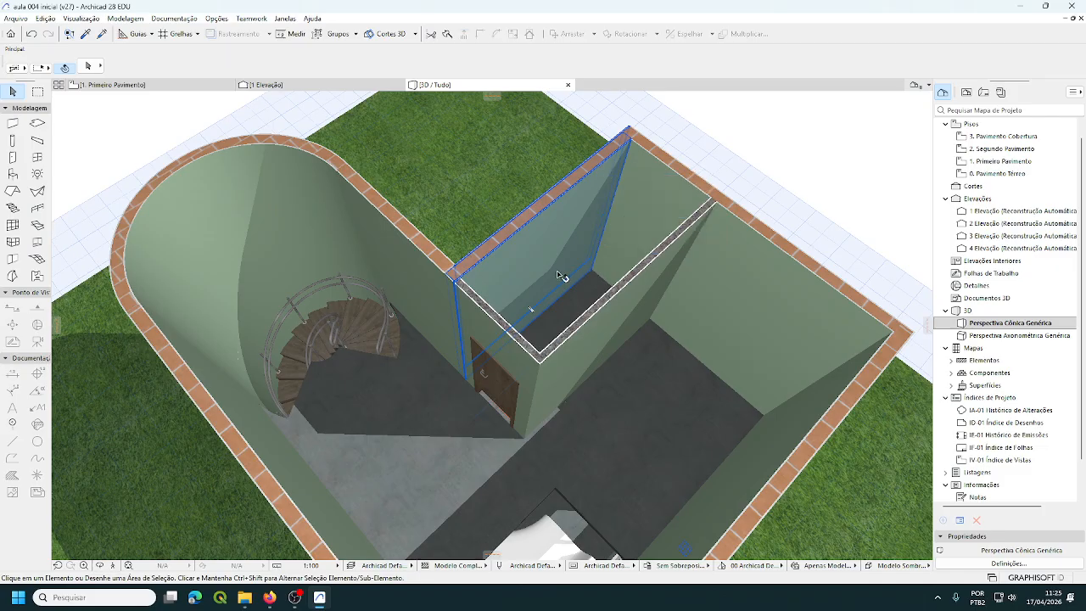
Step: Check the partitions and door in 3D and switch to the 1. Primeiro Pavimento floor plan
scroll(490, 330, up, 2)
scroll(490, 331, up, 2)
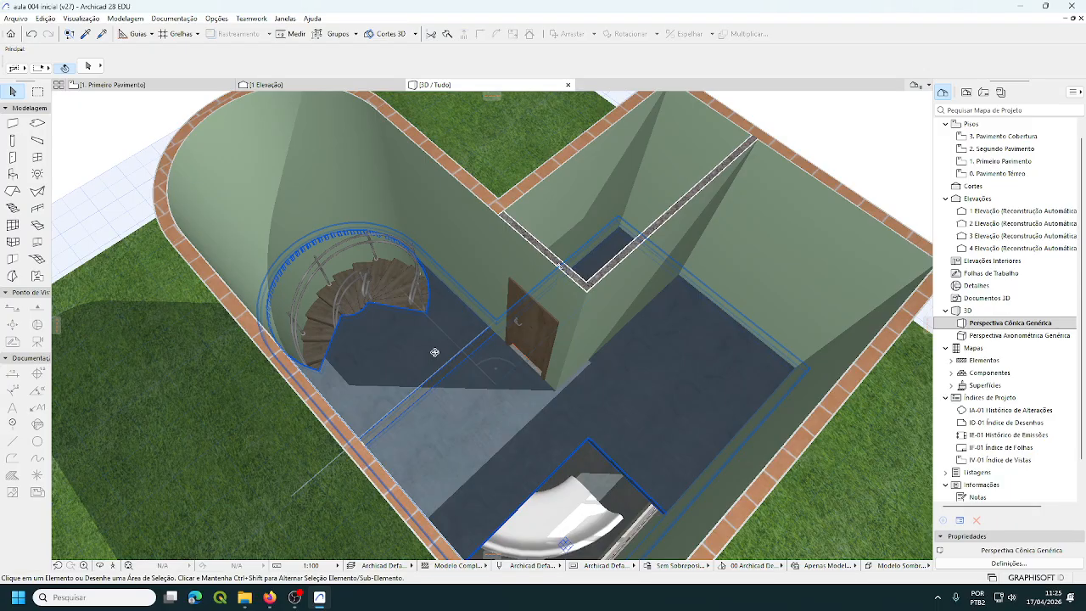
shift+middle_drag(436, 347, 401, 325)
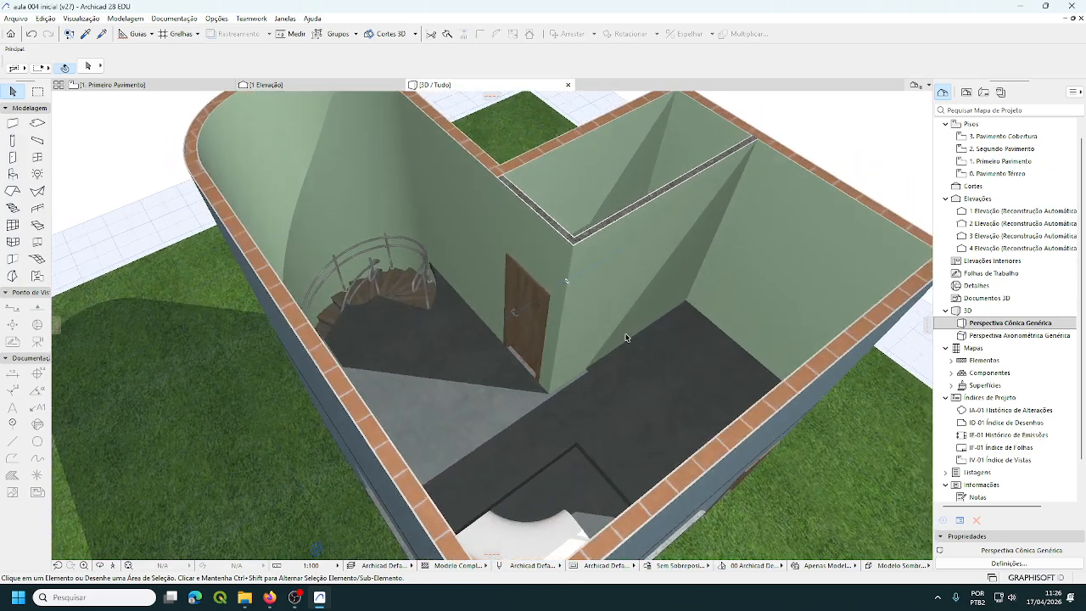
mouse_move(629, 339)
click(166, 87)
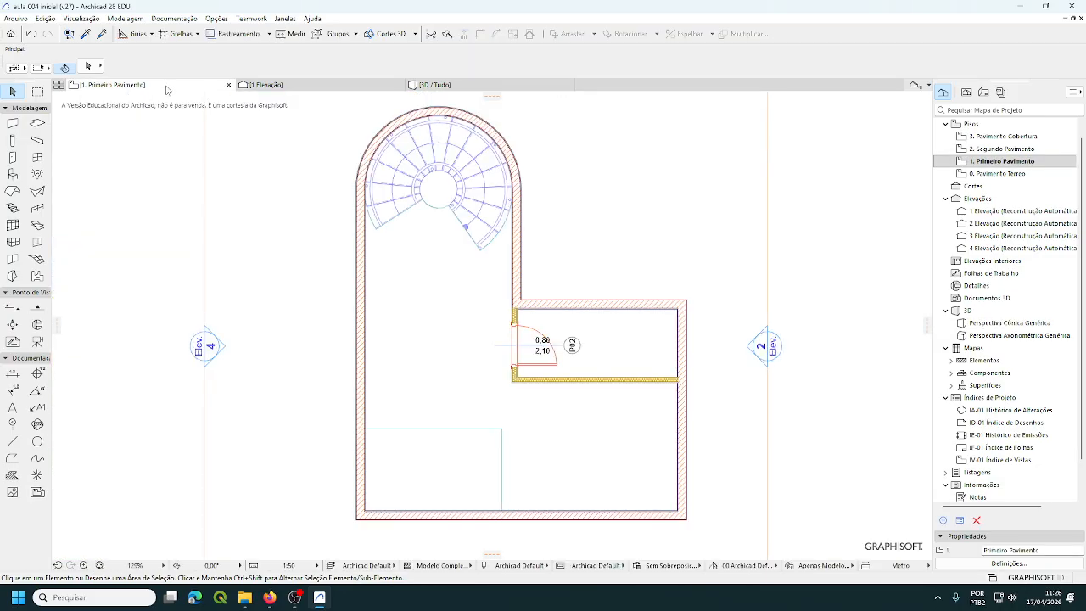
Step: Import the 3ds file divisoria voronoy correta as a GDL object, accepting its default dimensions
scroll(315, 210, up, 2)
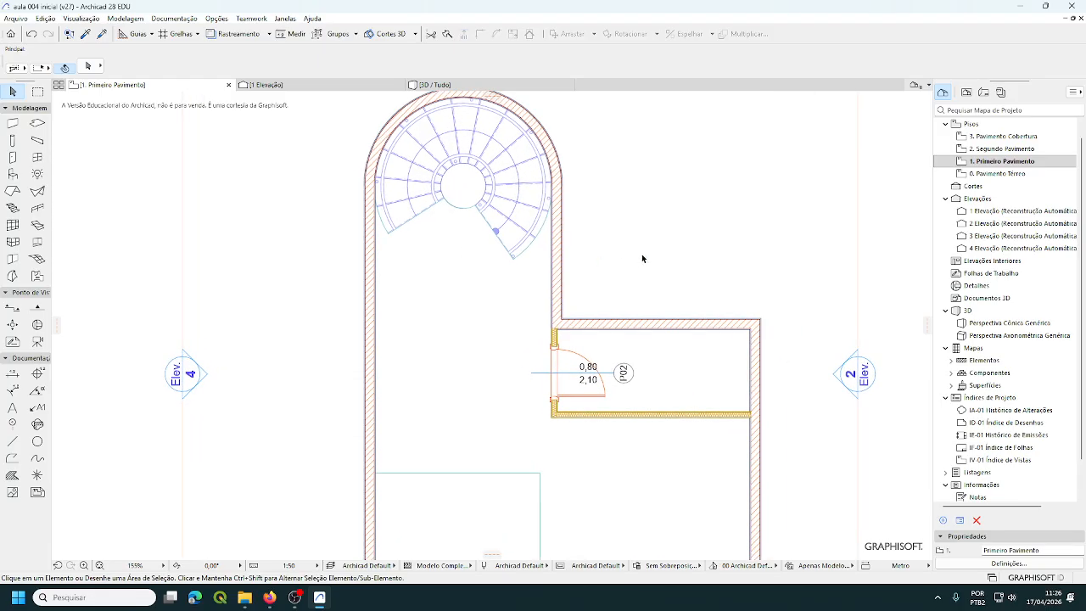
middle_drag(348, 277, 319, 307)
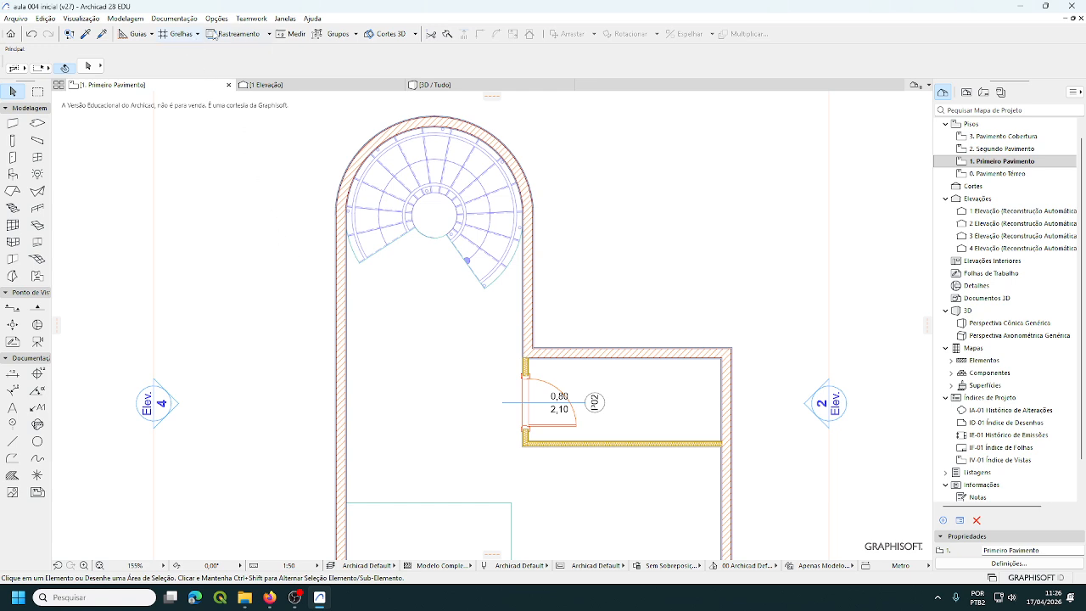
click(125, 19)
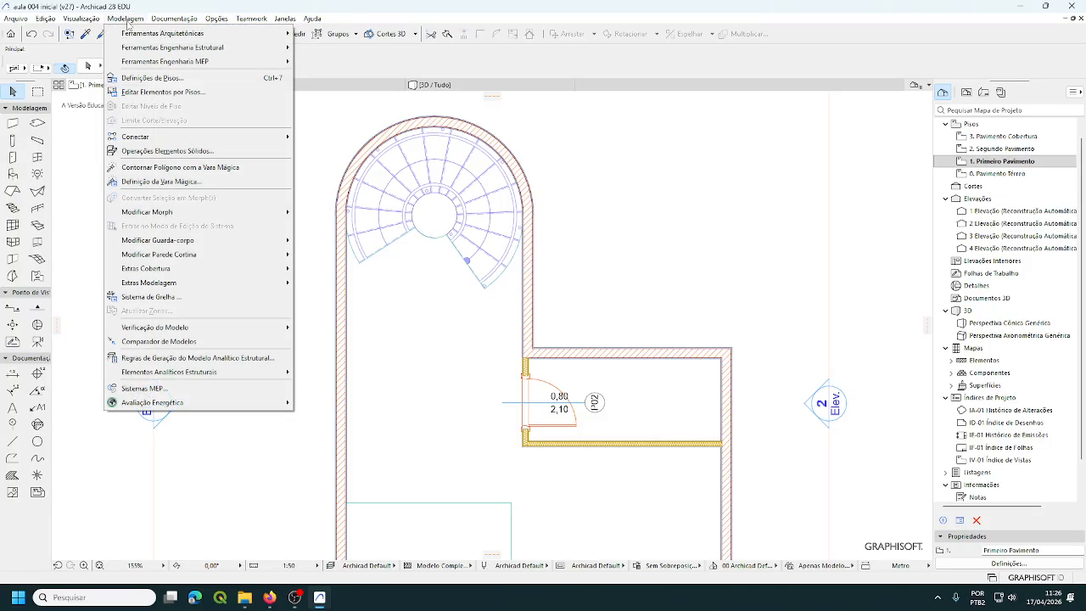
mouse_move(159, 286)
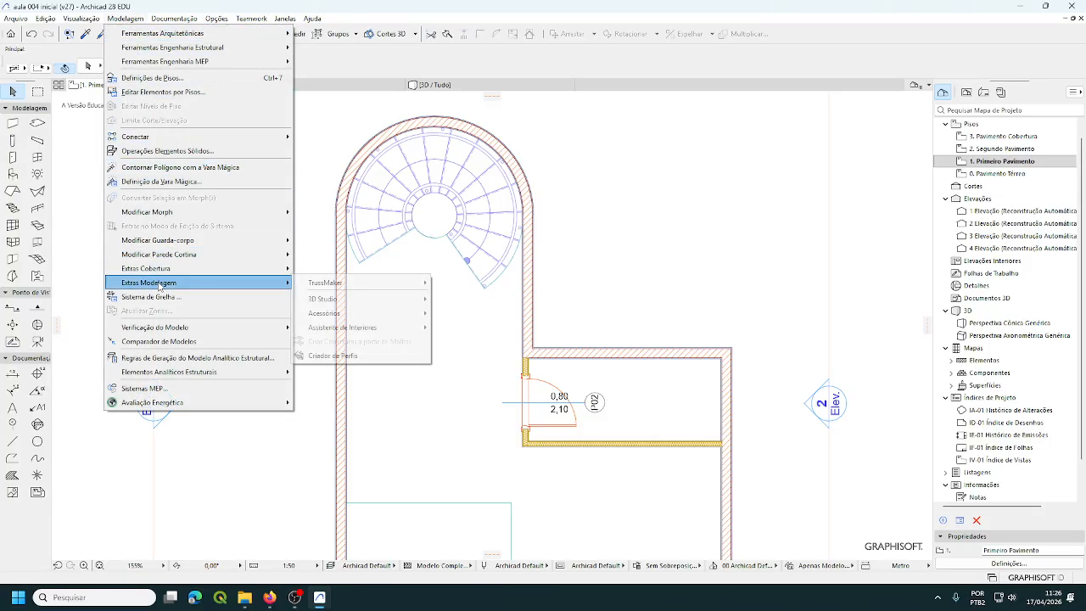
mouse_move(338, 306)
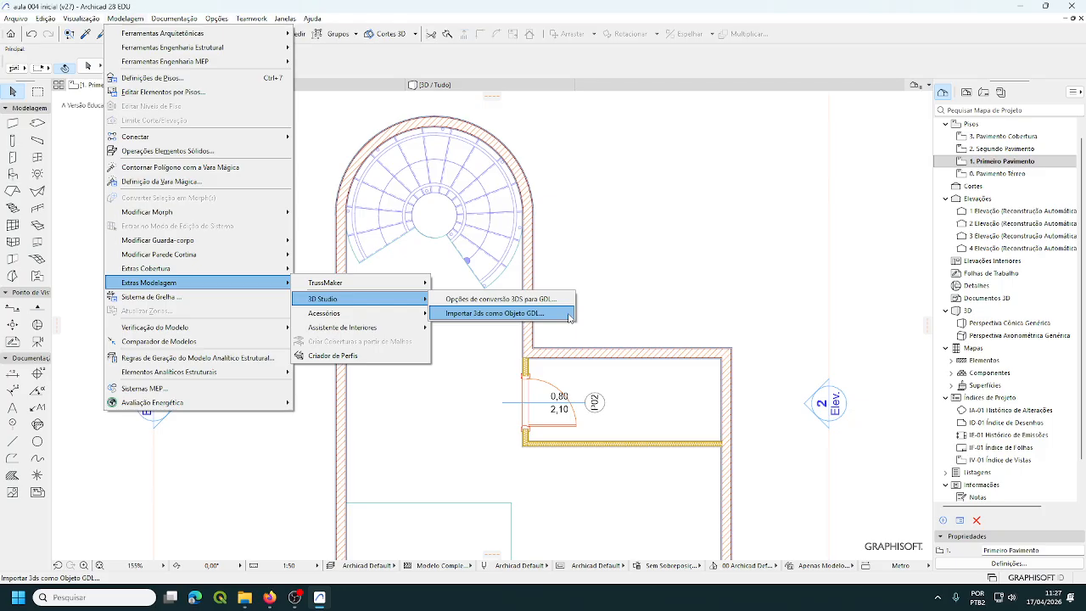
click(568, 314)
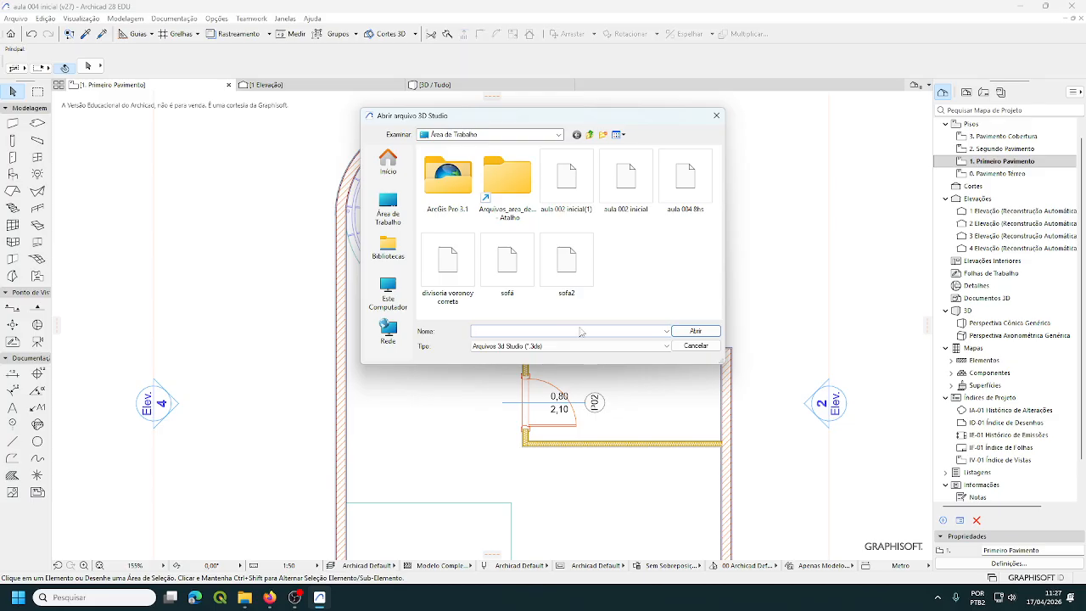
click(453, 274)
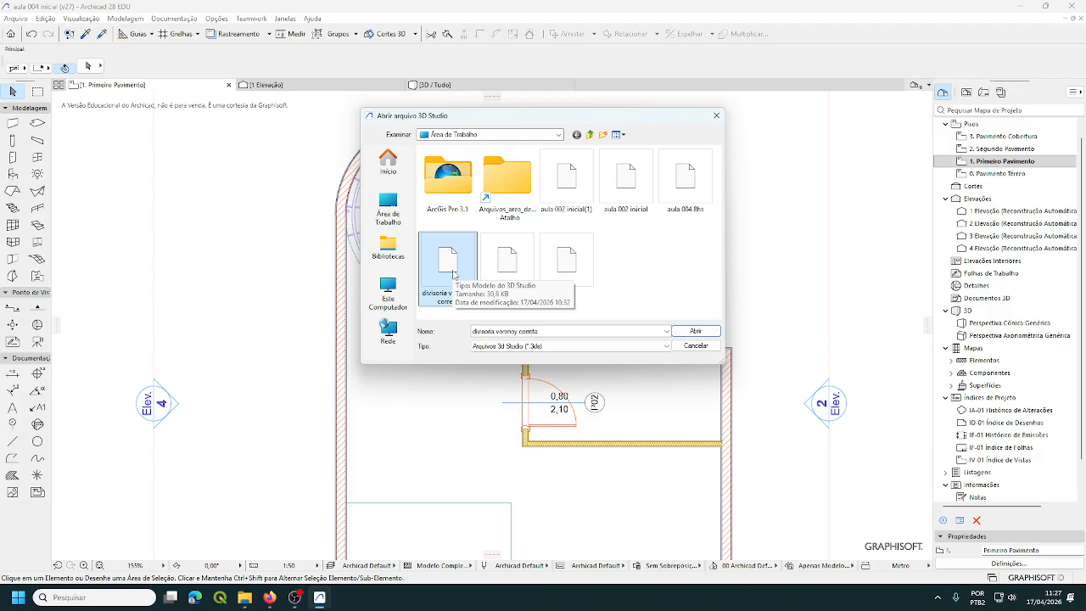
click(689, 332)
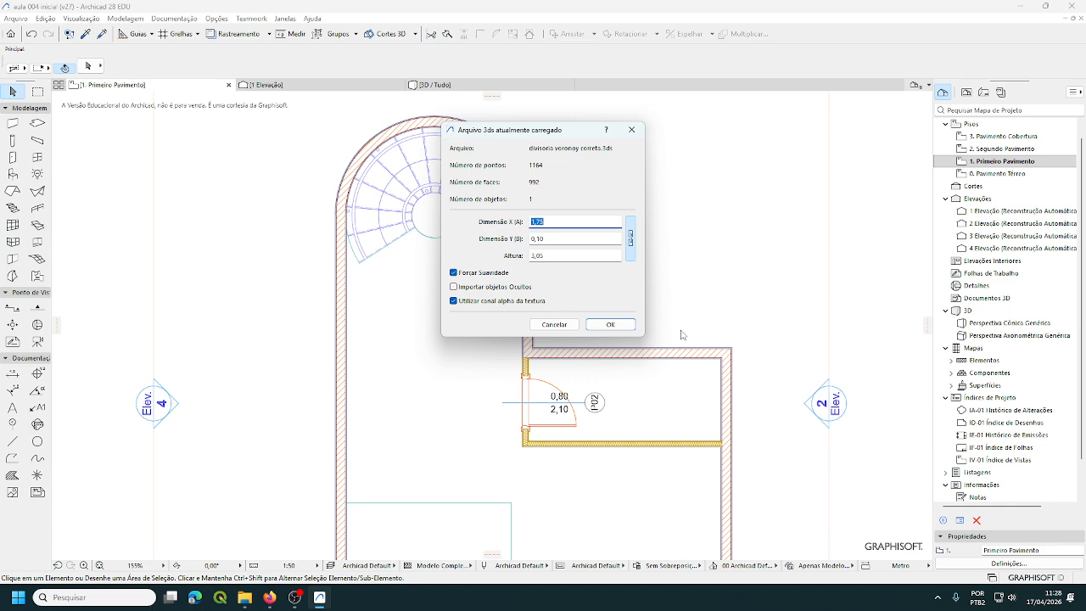
click(611, 329)
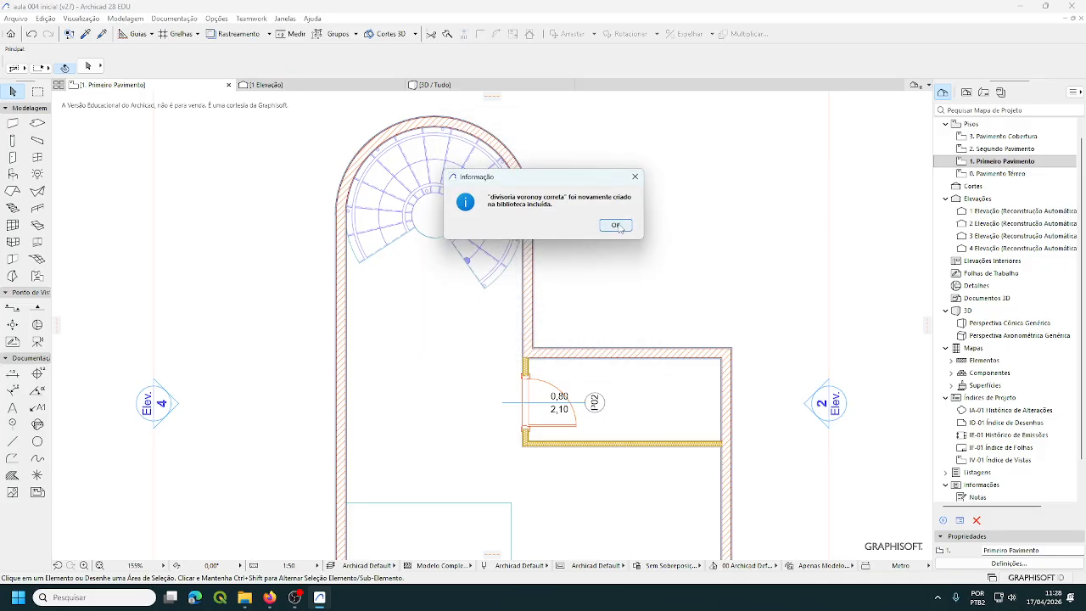
click(616, 225)
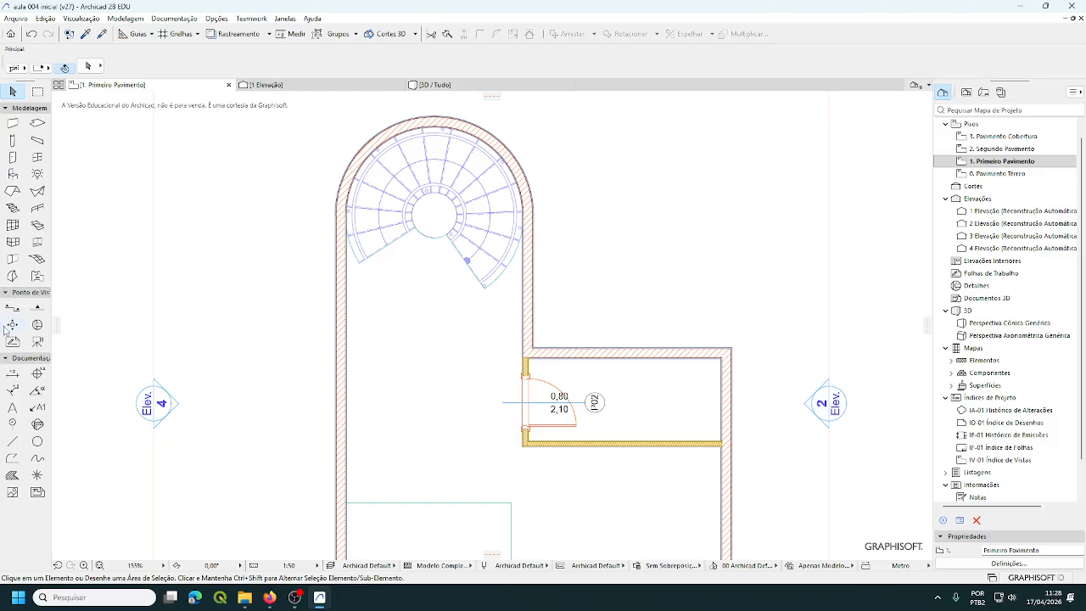
Step: Set the default divisoria voronoy correta object's elevation to 0,03 above the 1. Primeiro Pavimento storey and accept the settings
double_click(14, 174)
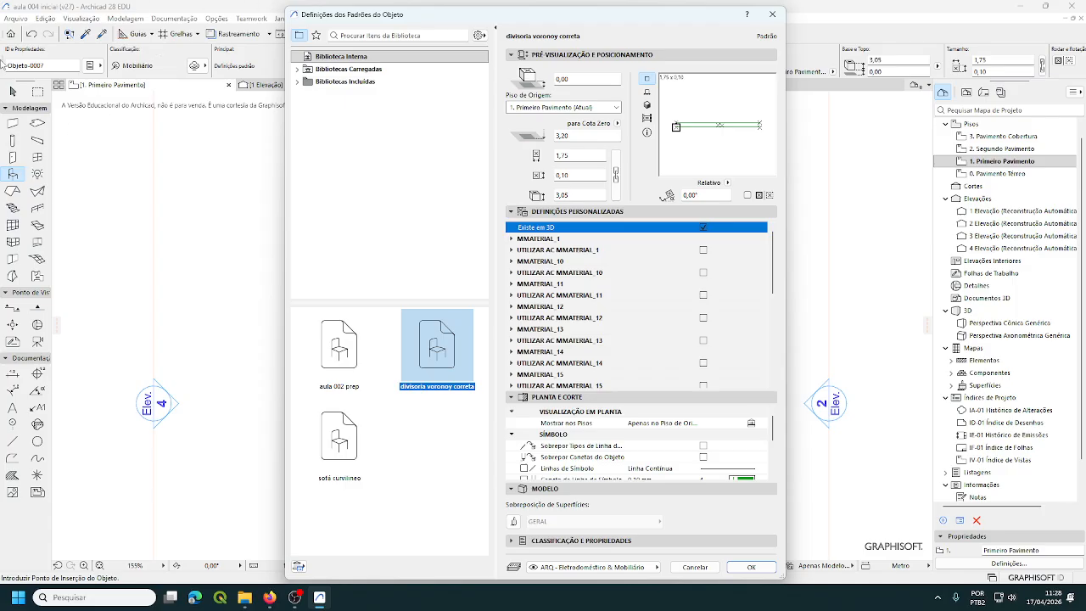
click(566, 79)
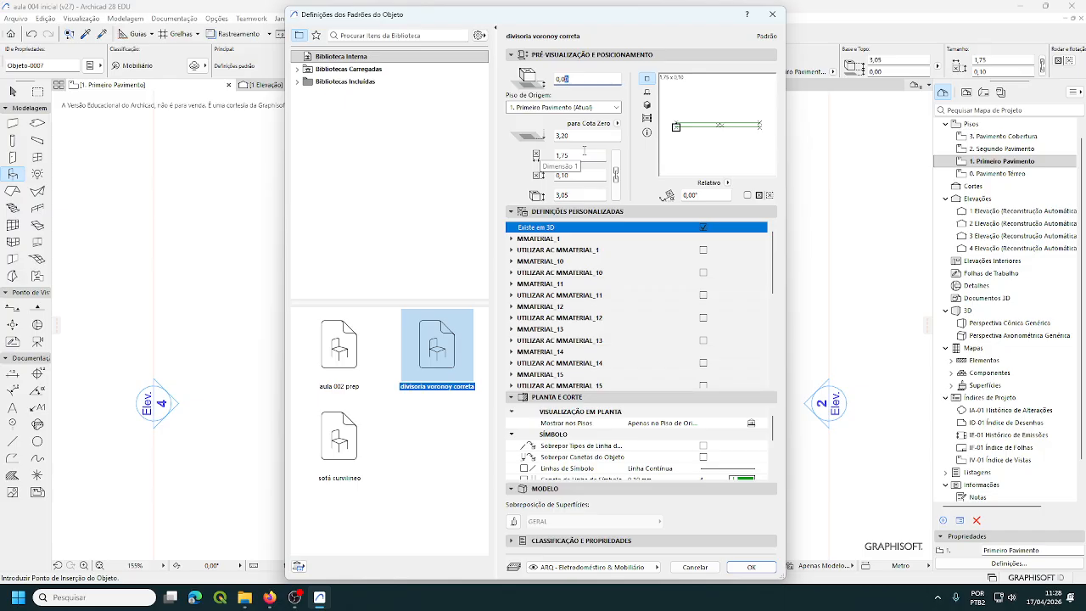
text(3)
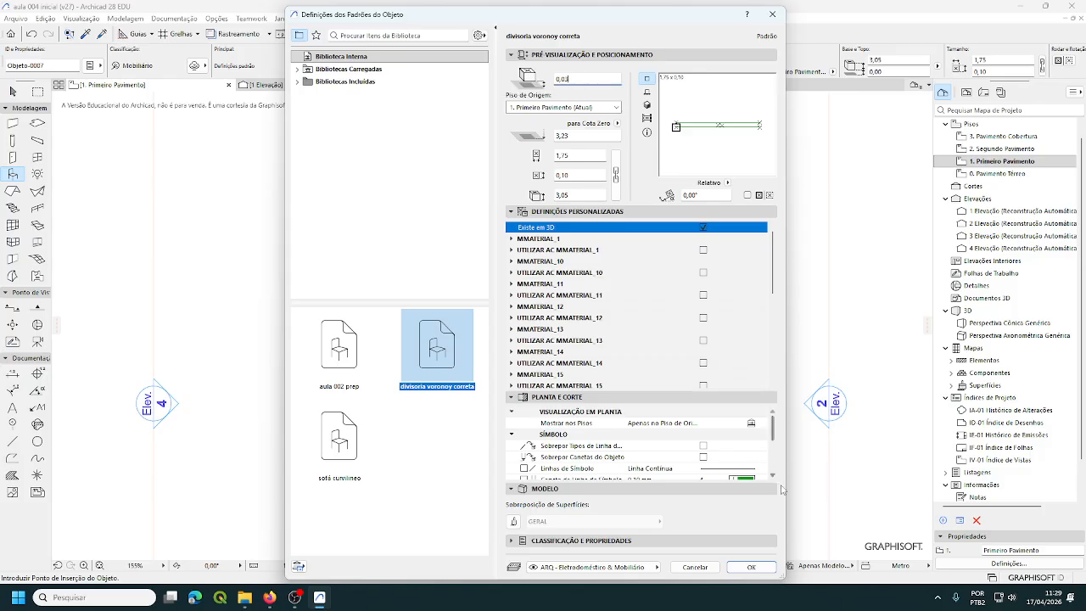
click(752, 568)
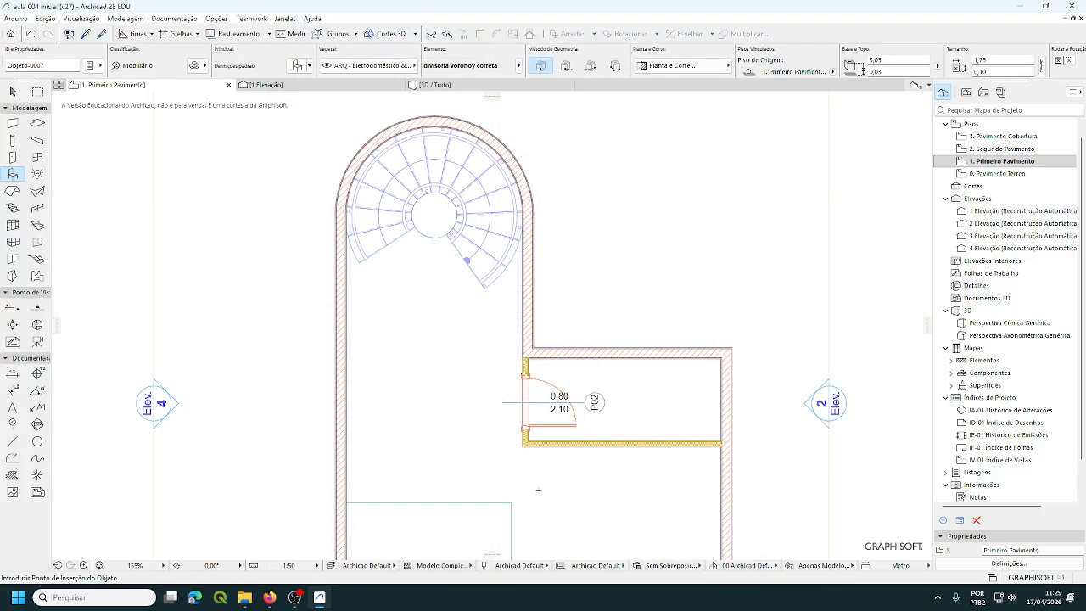
Step: Place the Voronoi divider against the long stair-side perimeter wall's inner face, aligned with the re-entrant inner corner, and check it in 3D
scroll(513, 389, up, 5)
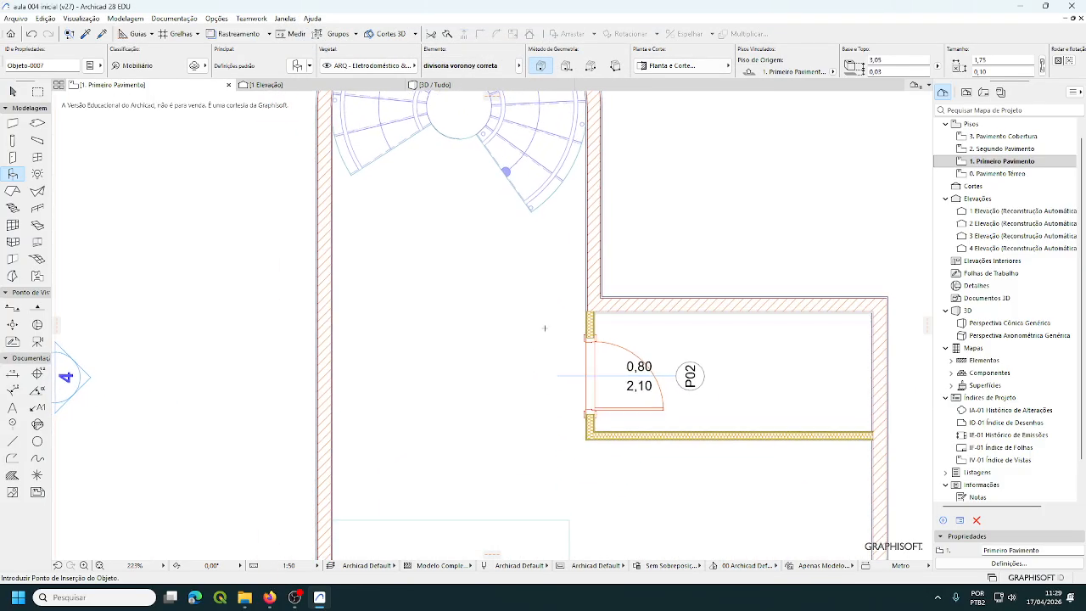
scroll(533, 315, up, 4)
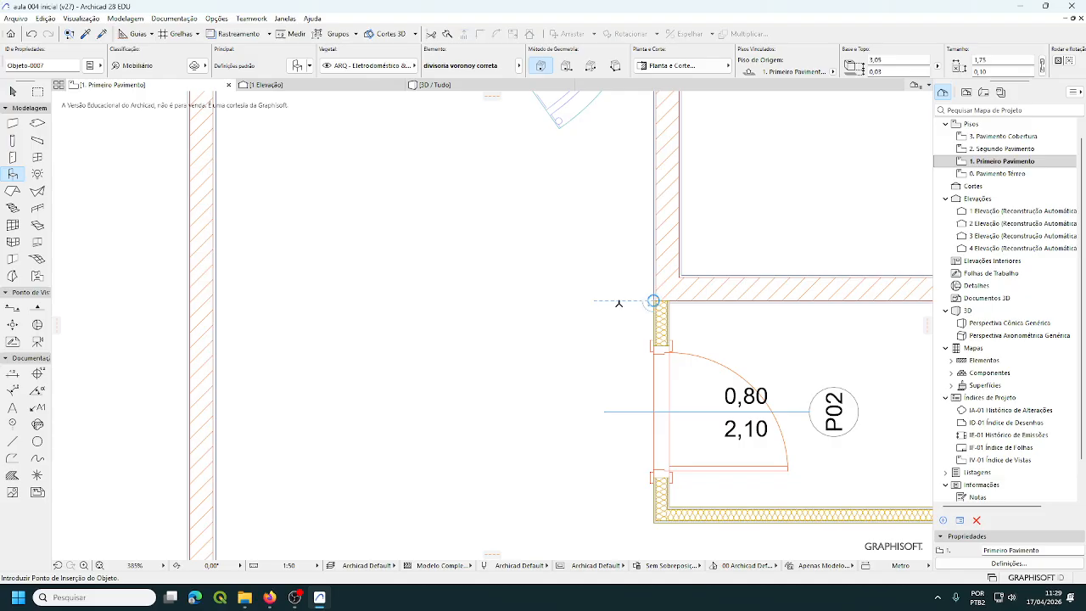
click(216, 299)
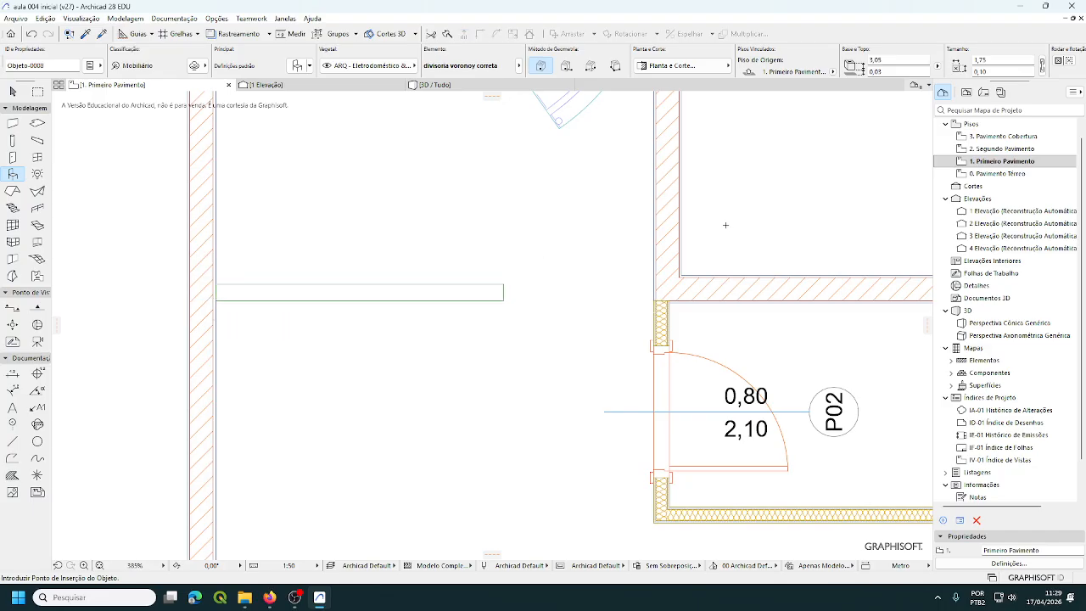
click(504, 88)
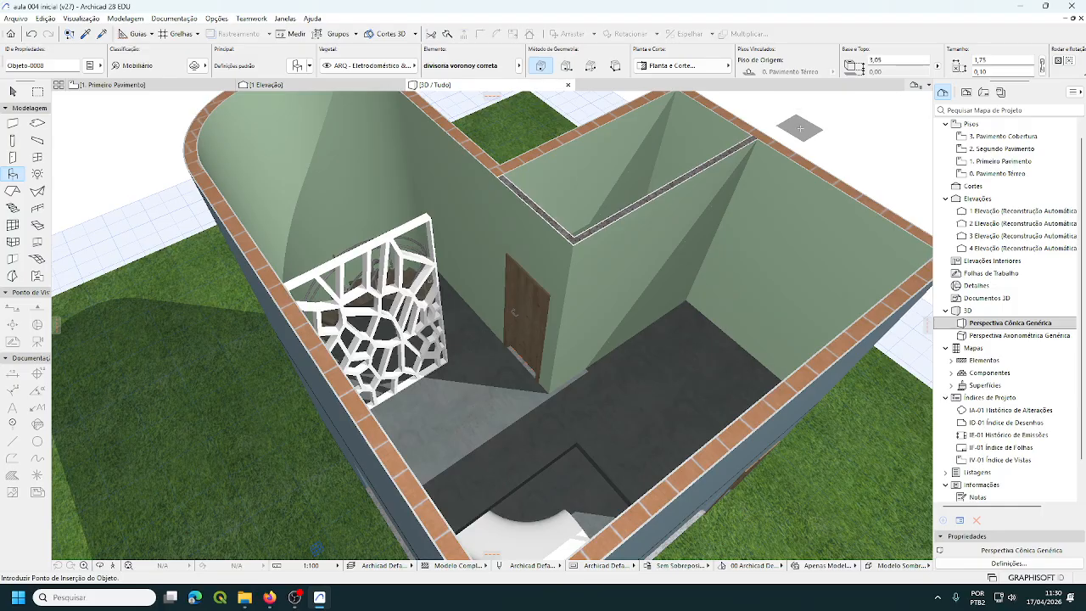
scroll(800, 144, down, 2)
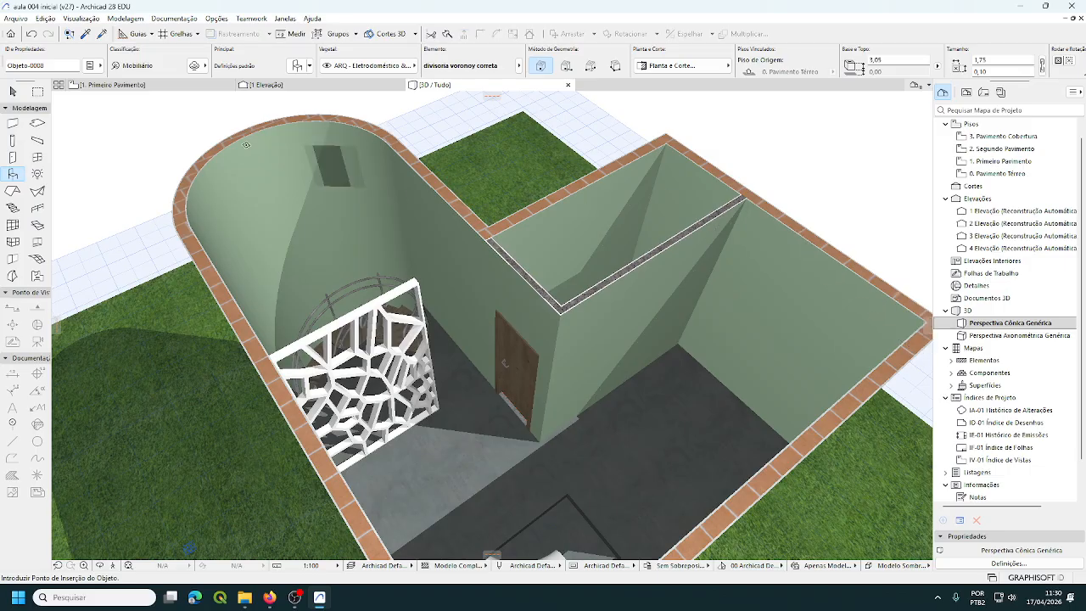
Step: Return to the 1. Primeiro Pavimento floor plan and suspend groups so the perimeter walls can be edited individually
click(127, 85)
middle_drag(645, 280, 218, 175)
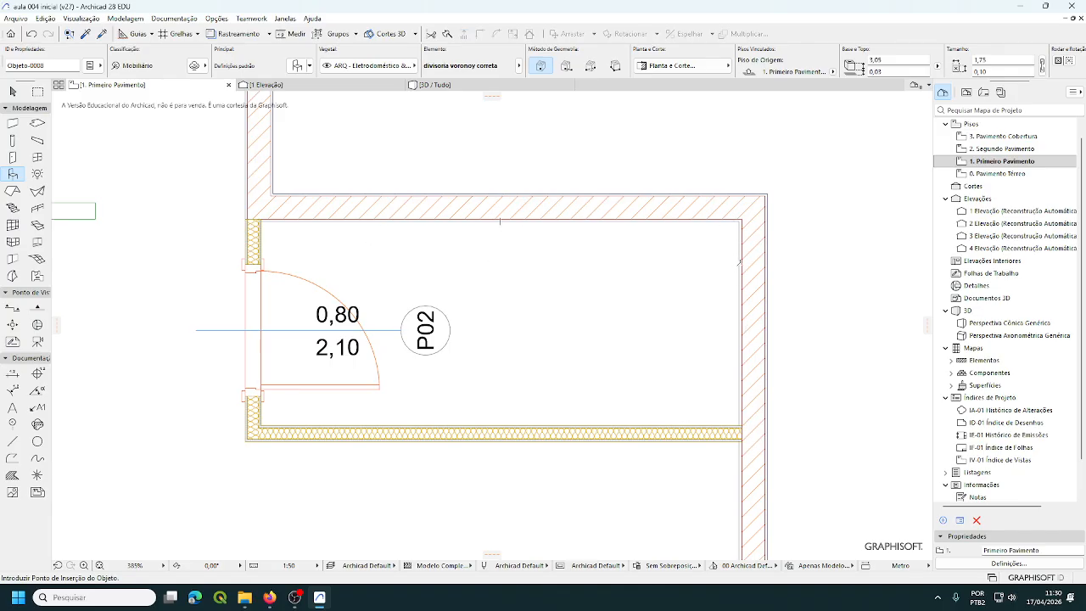
click(13, 92)
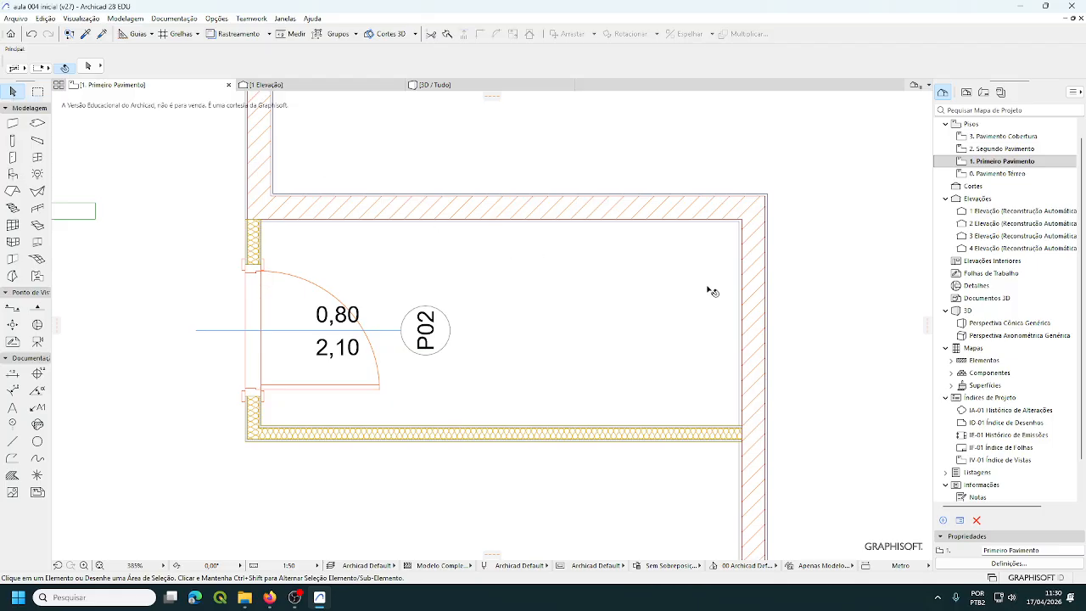
click(758, 288)
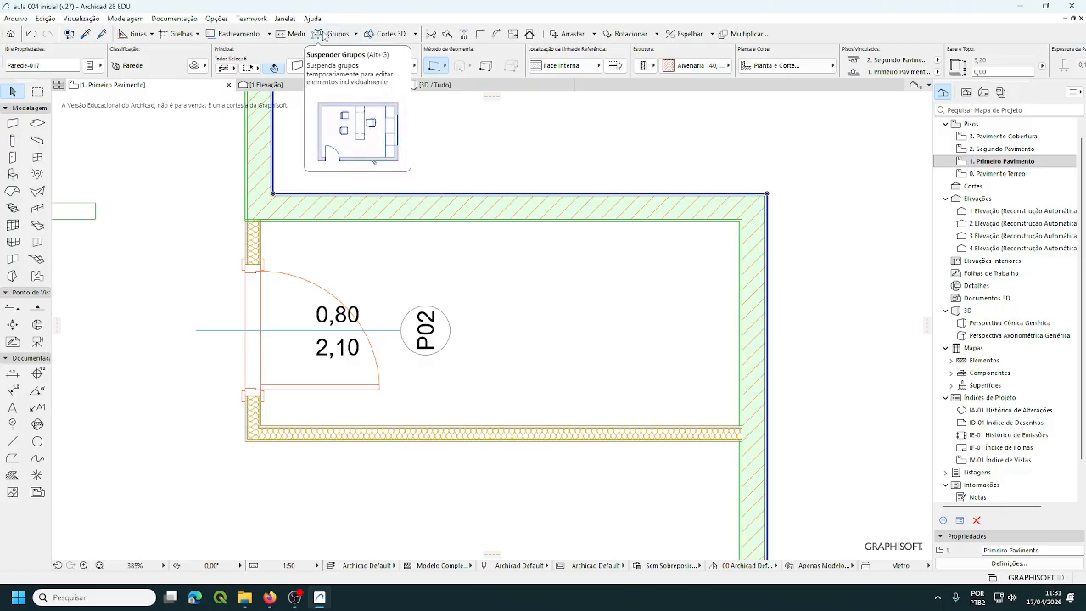
click(320, 36)
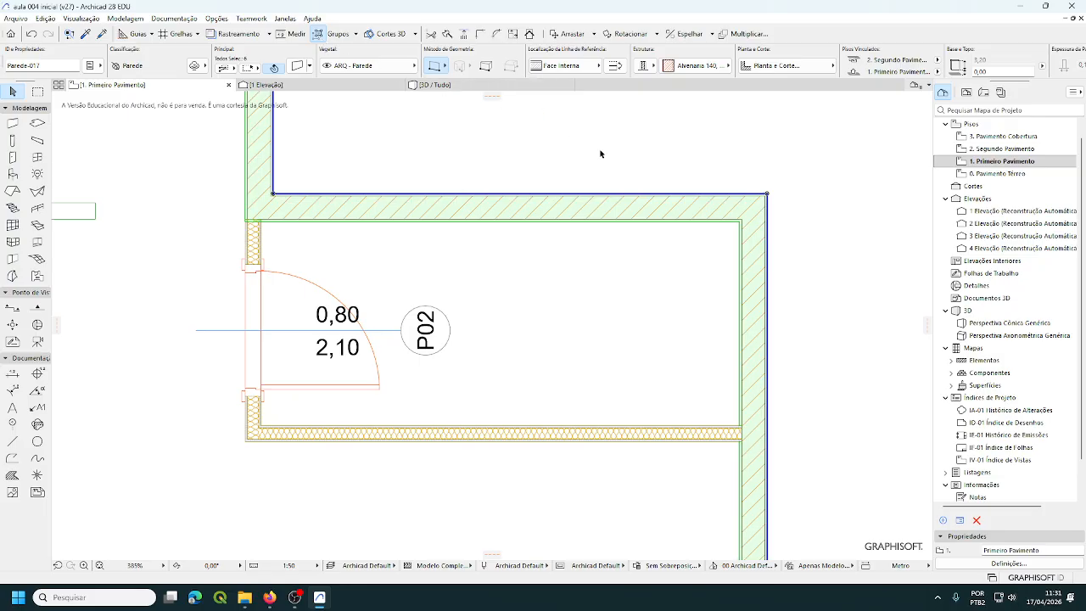
click(824, 156)
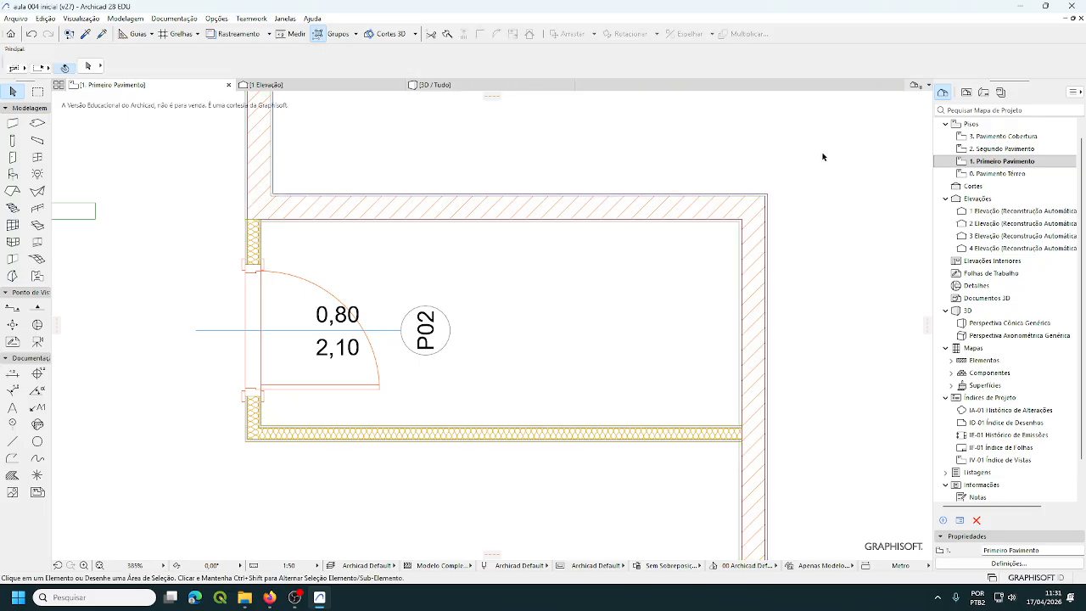
Step: Split the small room's far perimeter wall along the room-side face of the long drywall partition, keeping the small room's segment selected
click(766, 284)
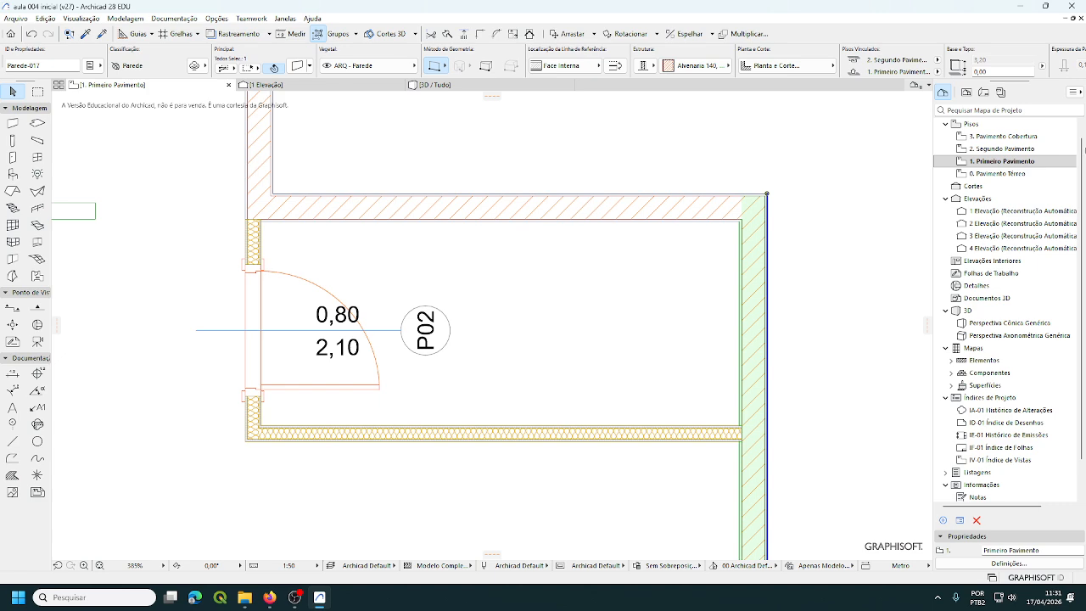
scroll(802, 450, up, 5)
scroll(791, 443, up, 3)
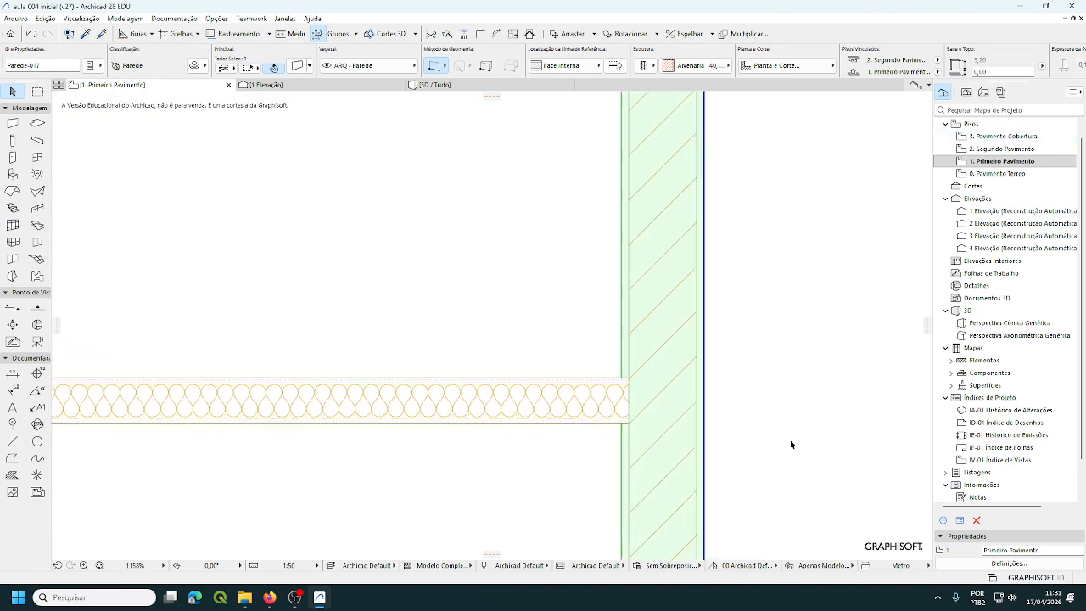
middle_drag(773, 436, 685, 386)
scroll(551, 370, up, 2)
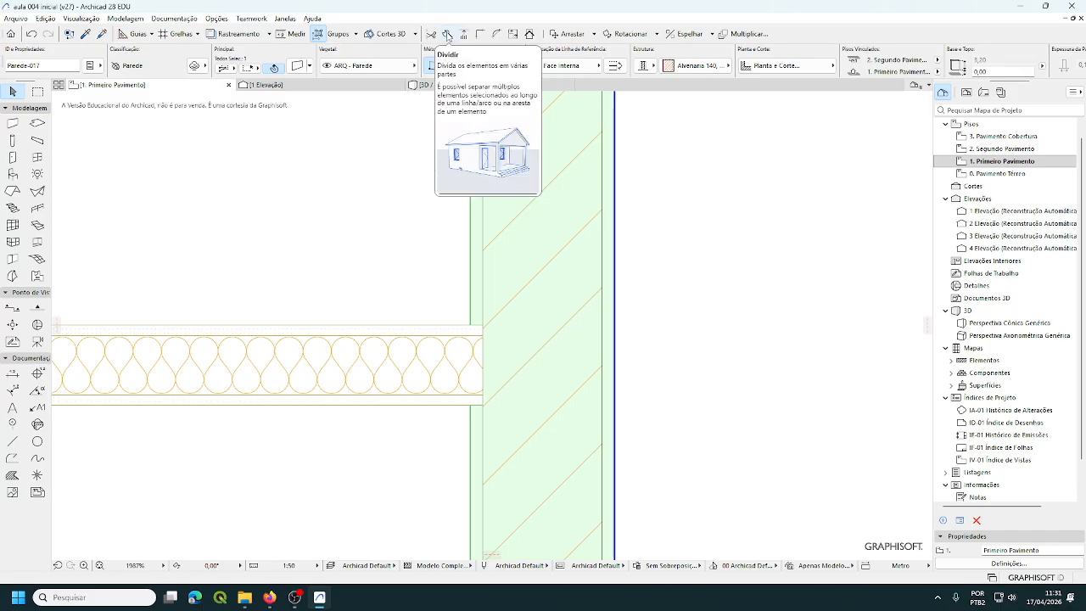
click(448, 35)
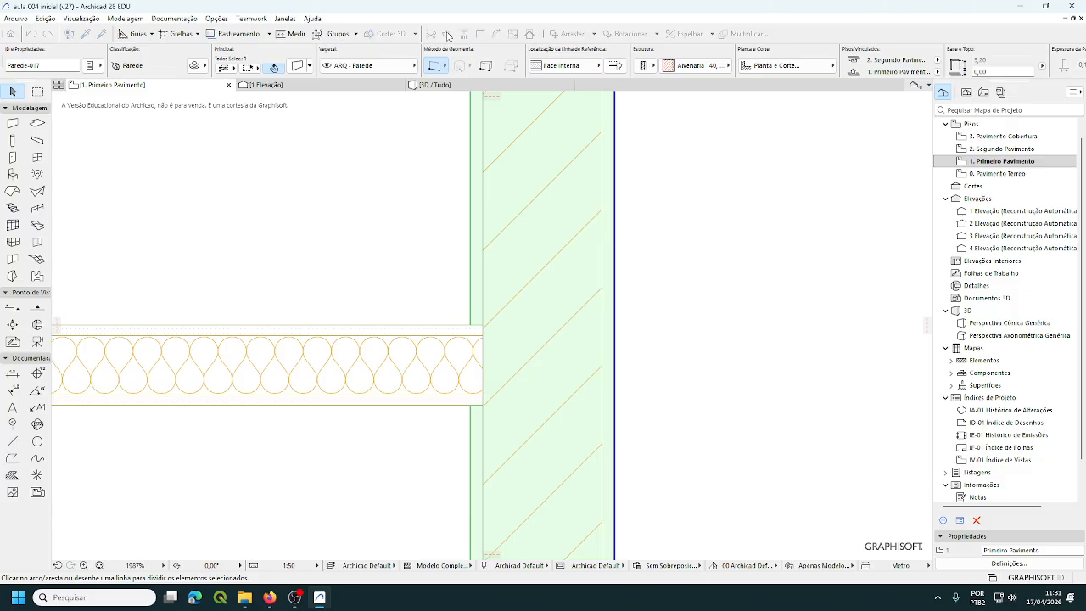
click(470, 325)
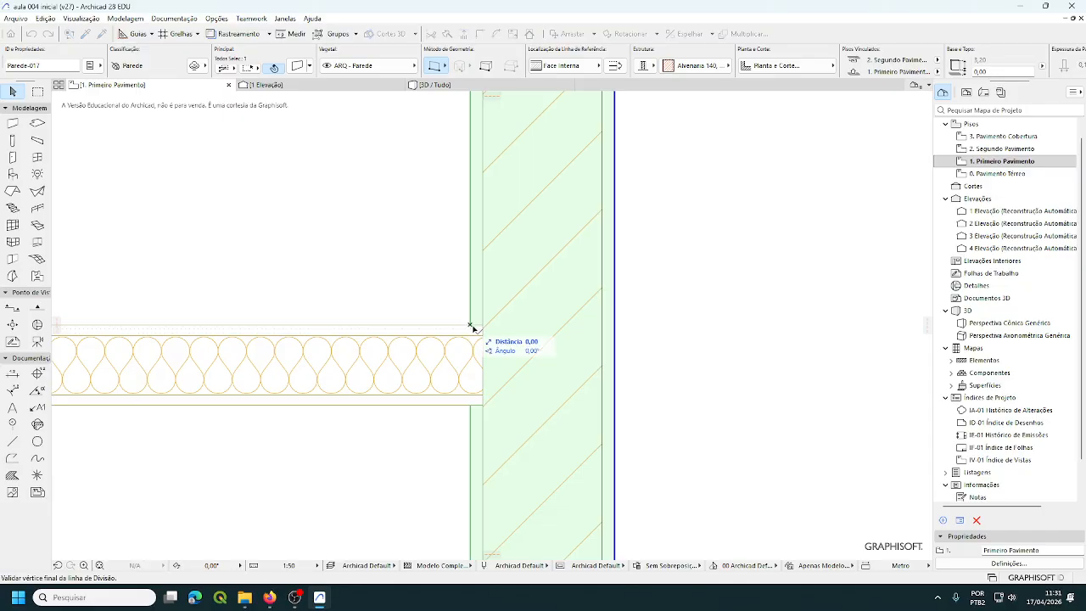
click(722, 325)
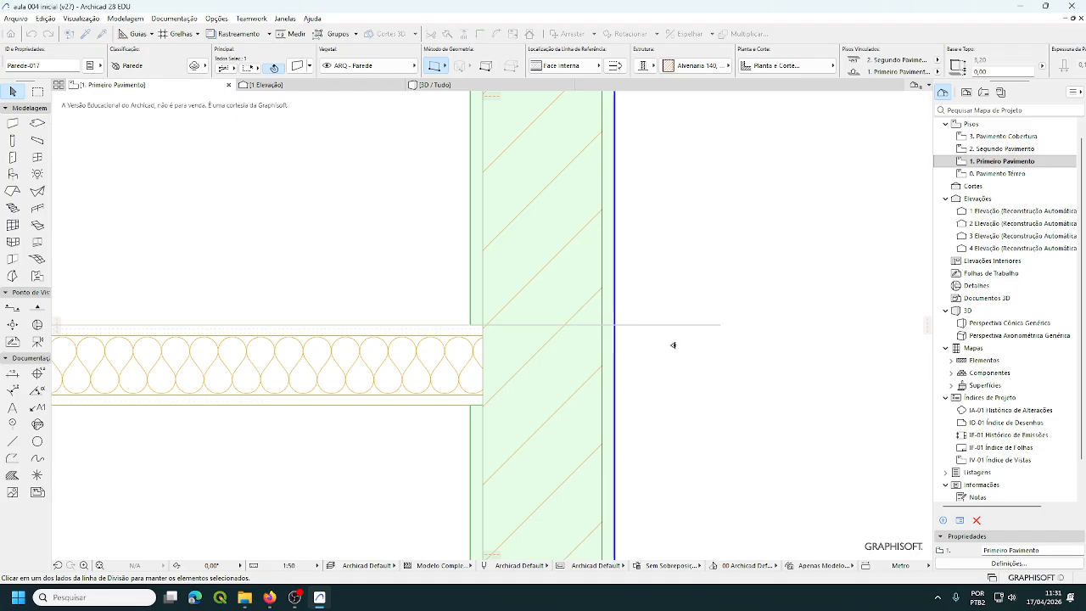
click(643, 217)
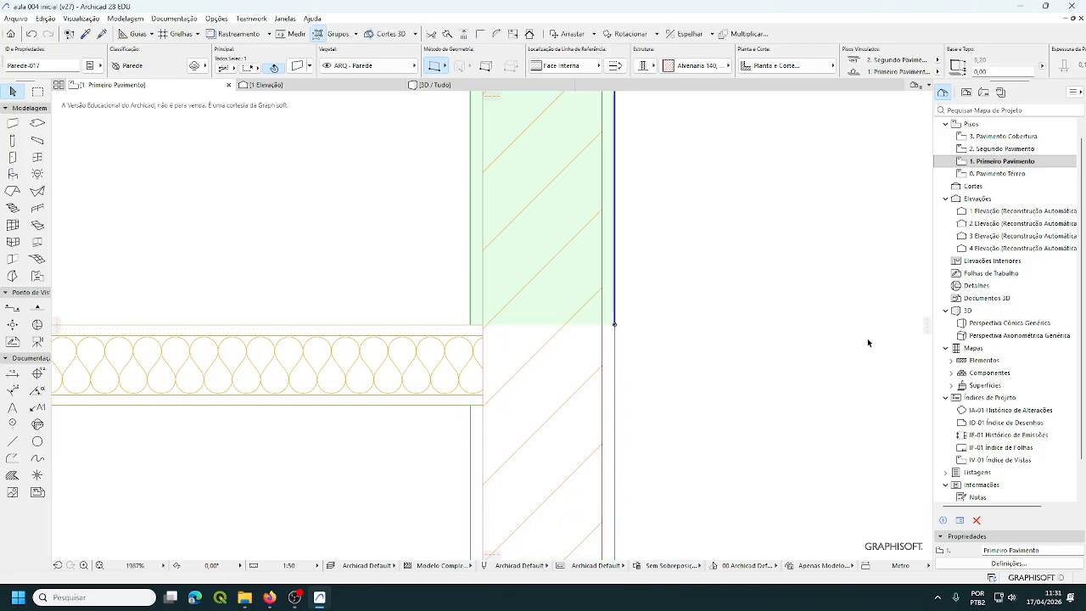
Step: Check the split wall in plan, deselect its segment and open the 3D / Tudo view
scroll(860, 337, down, 5)
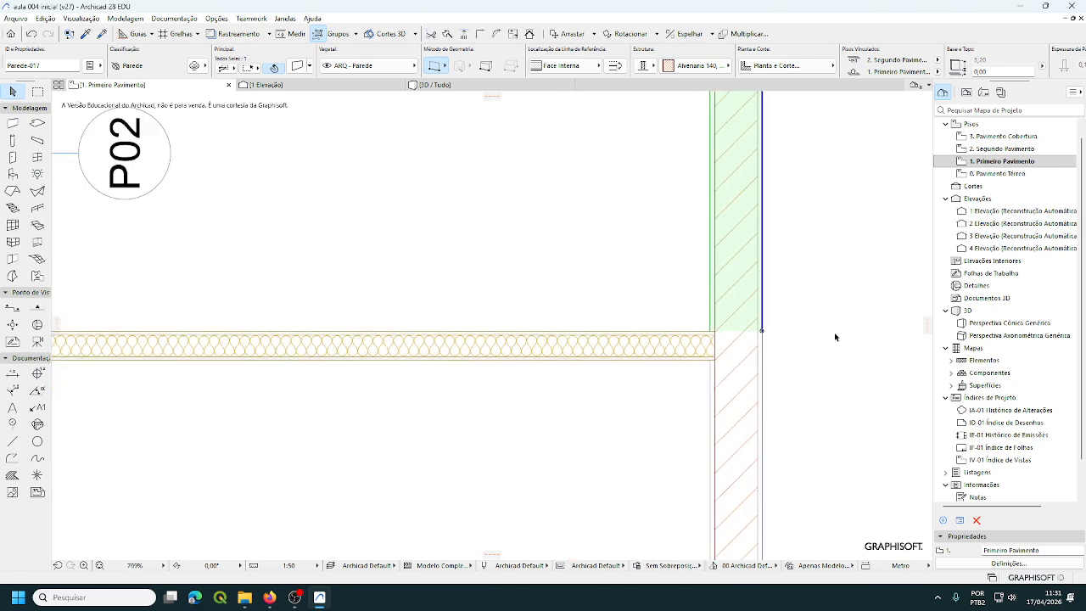
scroll(833, 334, down, 2)
middle_drag(830, 334, 676, 393)
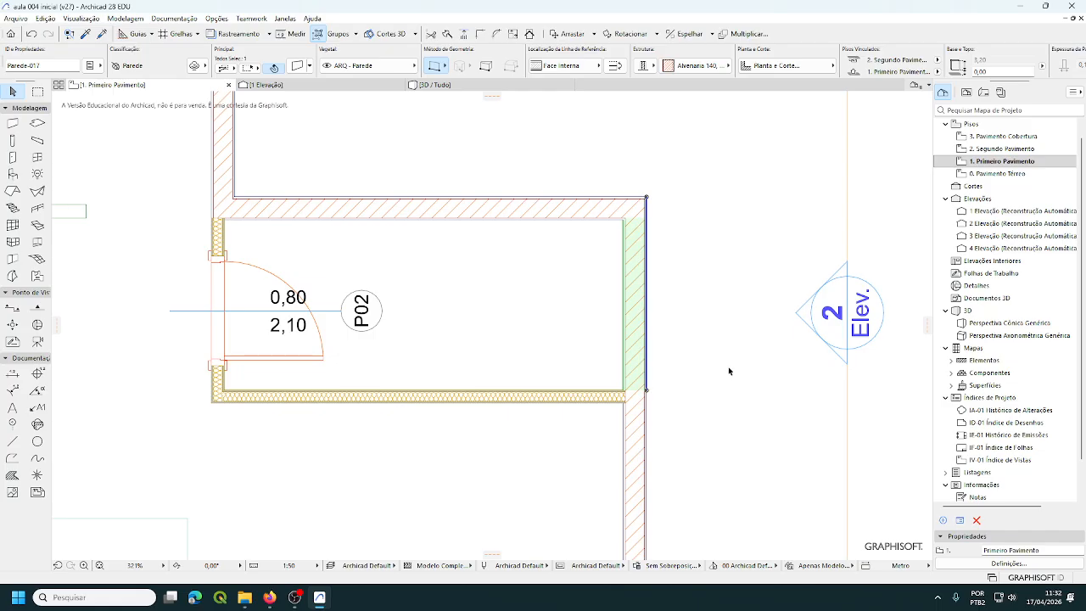
click(729, 371)
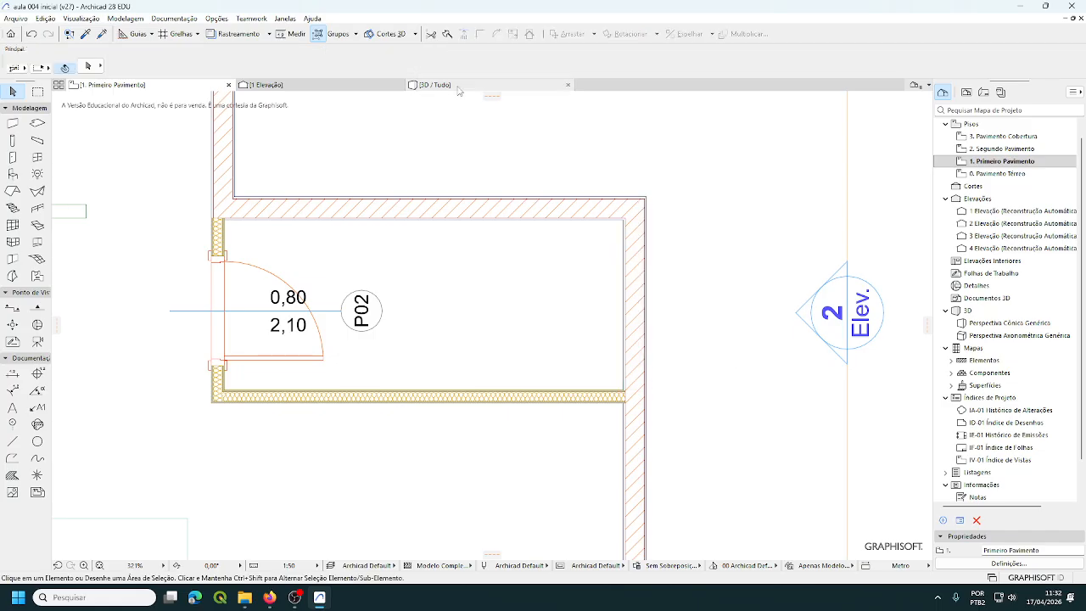
click(487, 86)
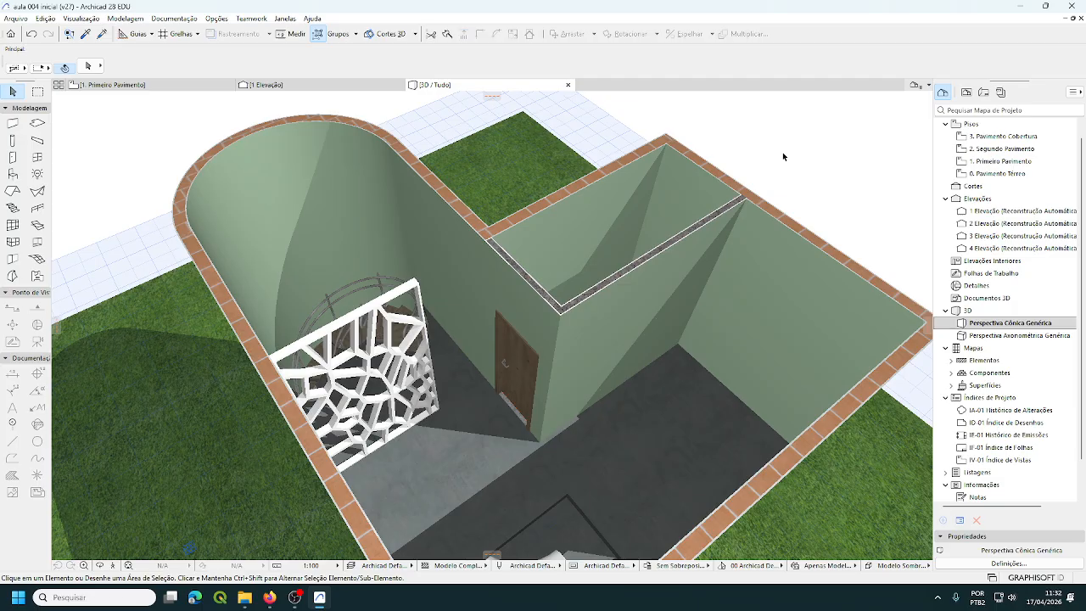
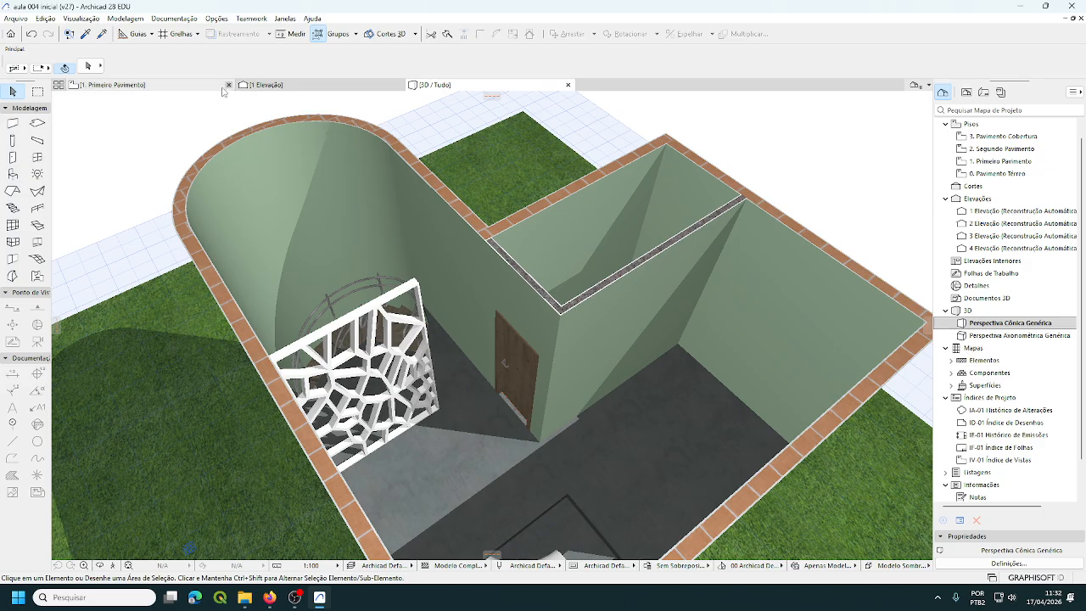
Step: Return to the 1. Primeiro Pavimento floor plan, undo the split of the small room's far perimeter wall and deselect the wall
click(178, 88)
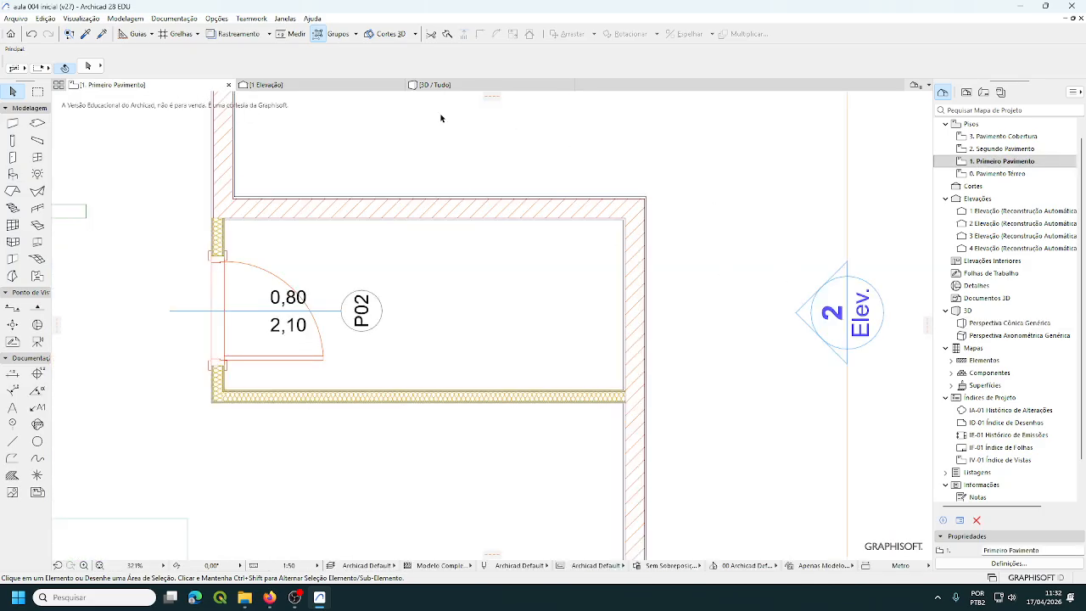
click(643, 304)
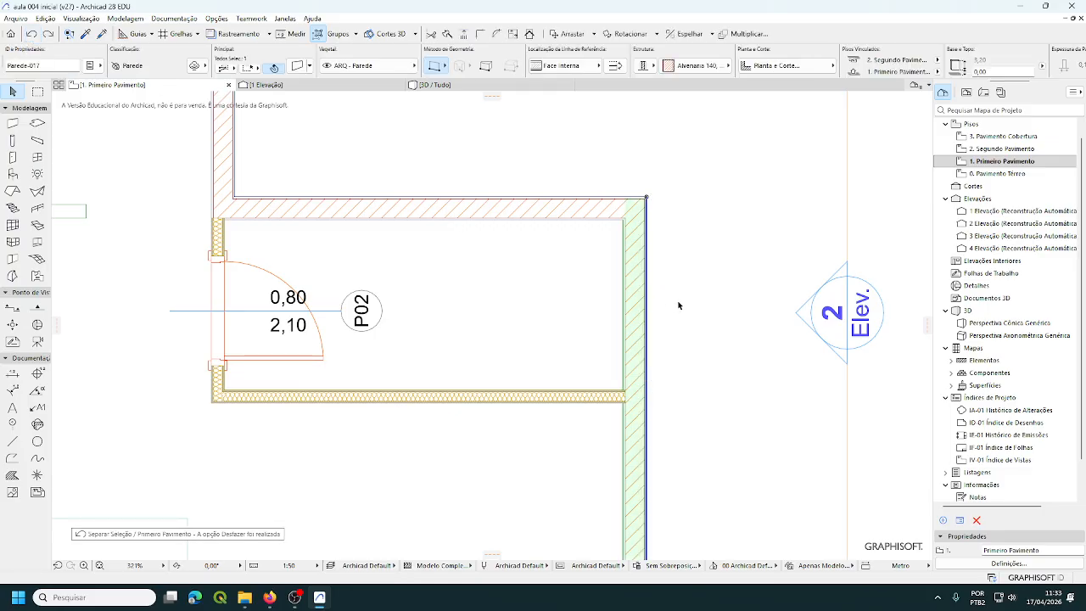
scroll(679, 408, up, 3)
scroll(679, 409, down, 3)
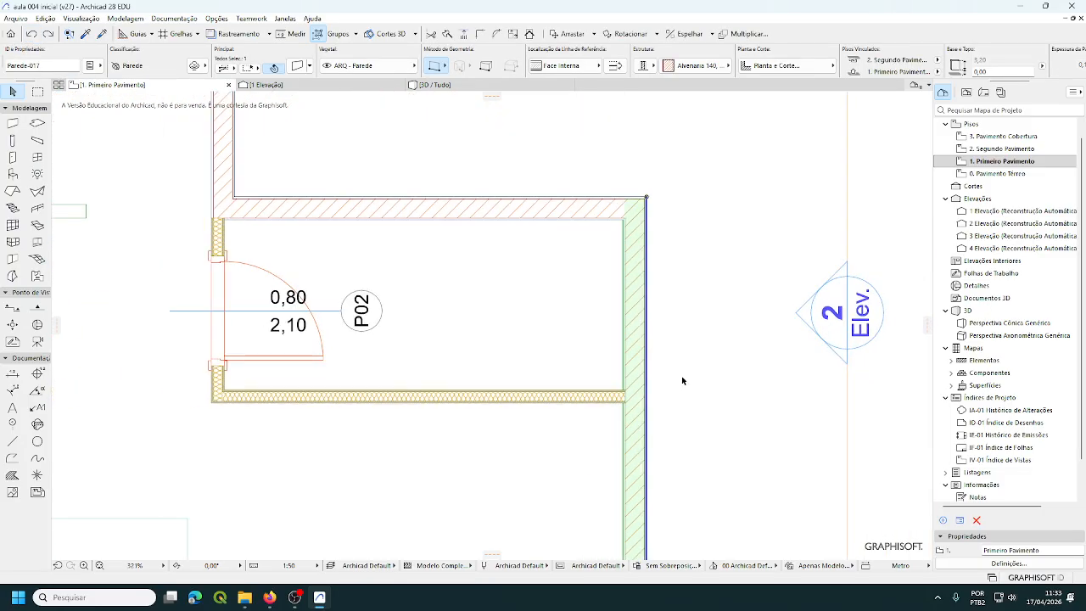
click(680, 383)
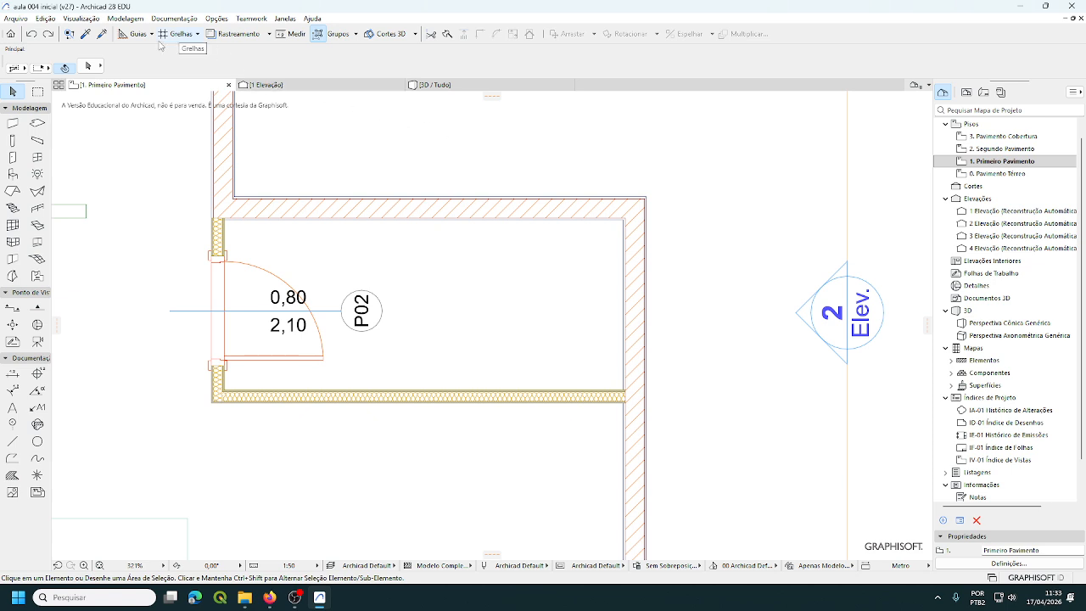
Step: Split the small room's far perimeter wall again at the long drywall partition's room-side face, keeping the small room's segment selected, and deselect it
click(319, 34)
click(642, 299)
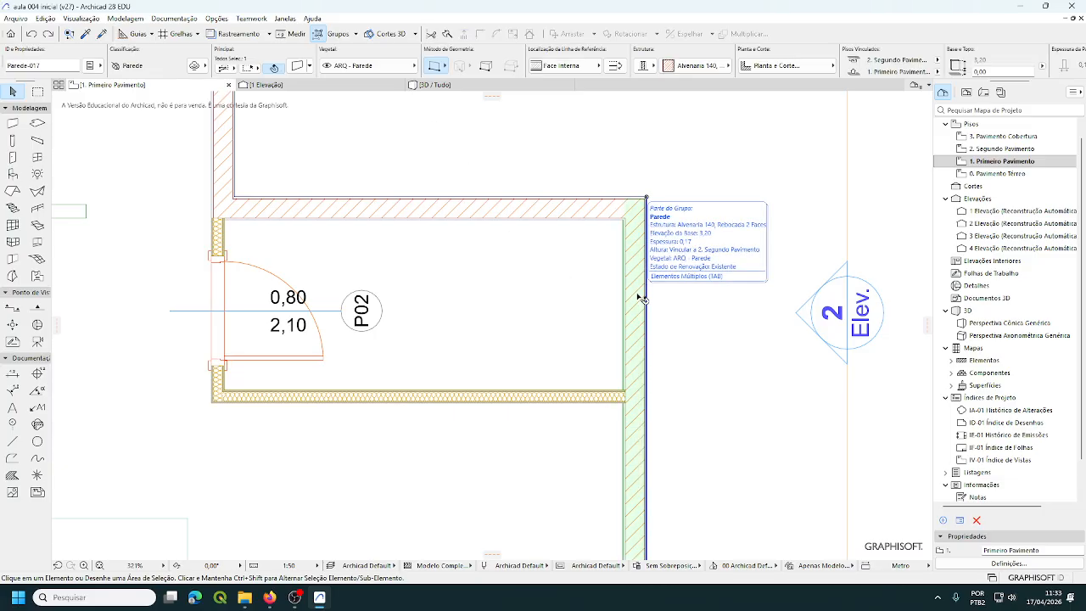
scroll(667, 405, up, 3)
scroll(667, 404, up, 4)
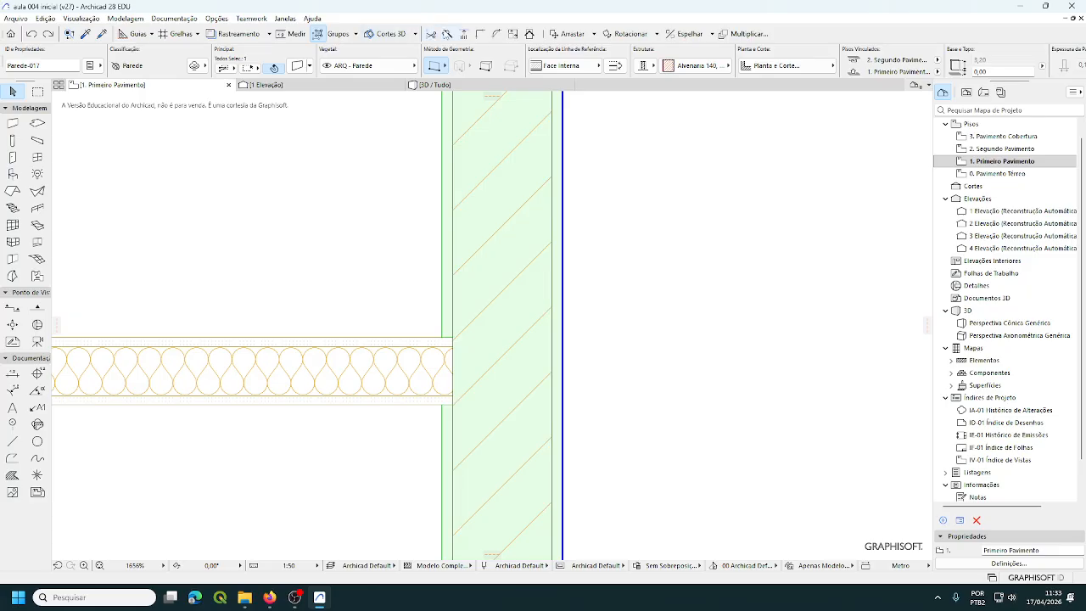
click(448, 34)
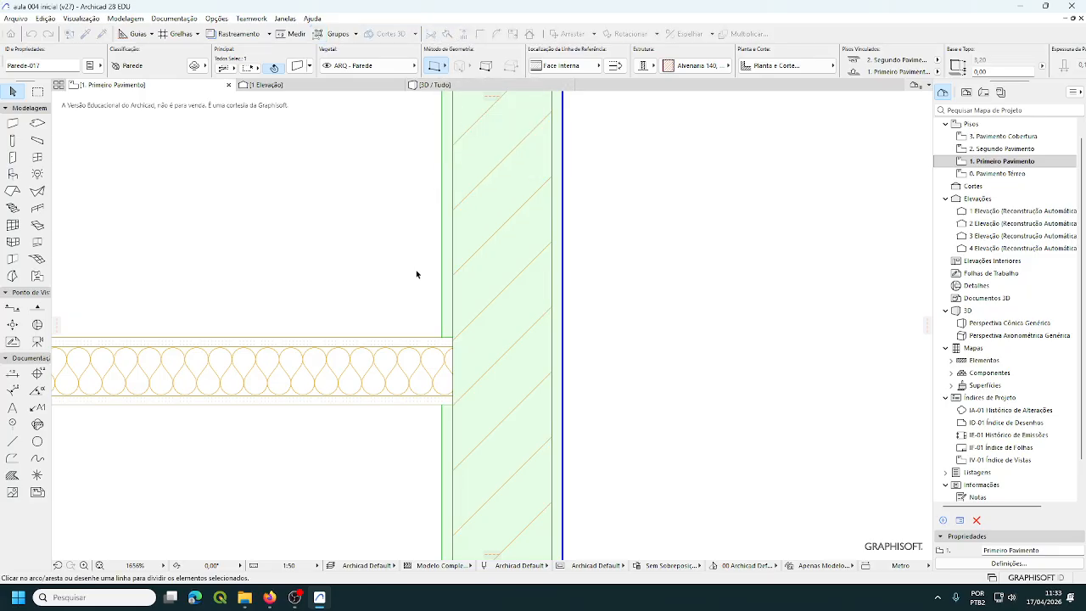
click(441, 337)
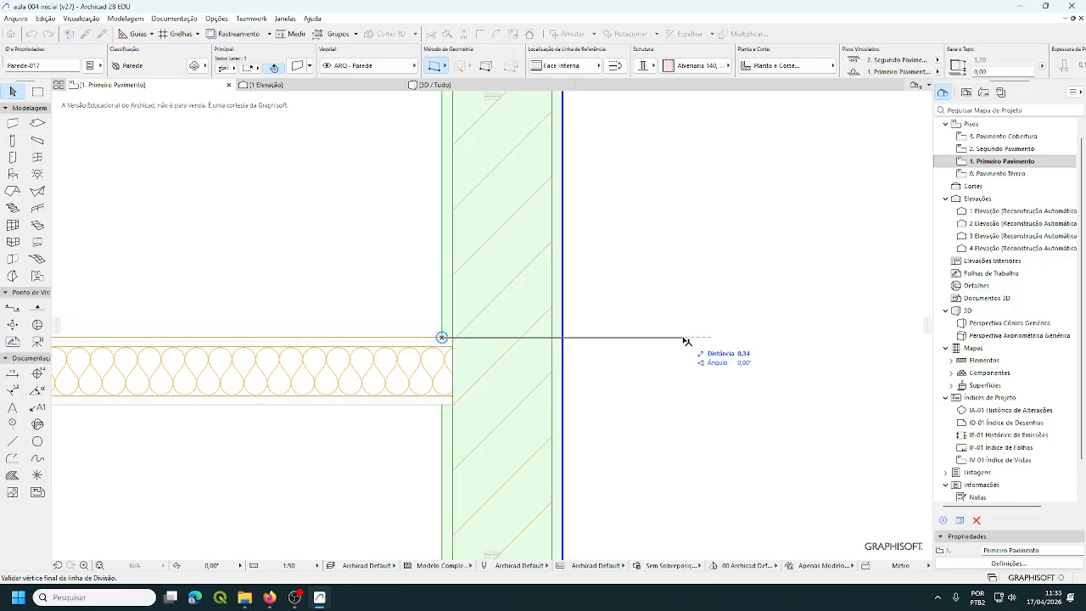
click(683, 337)
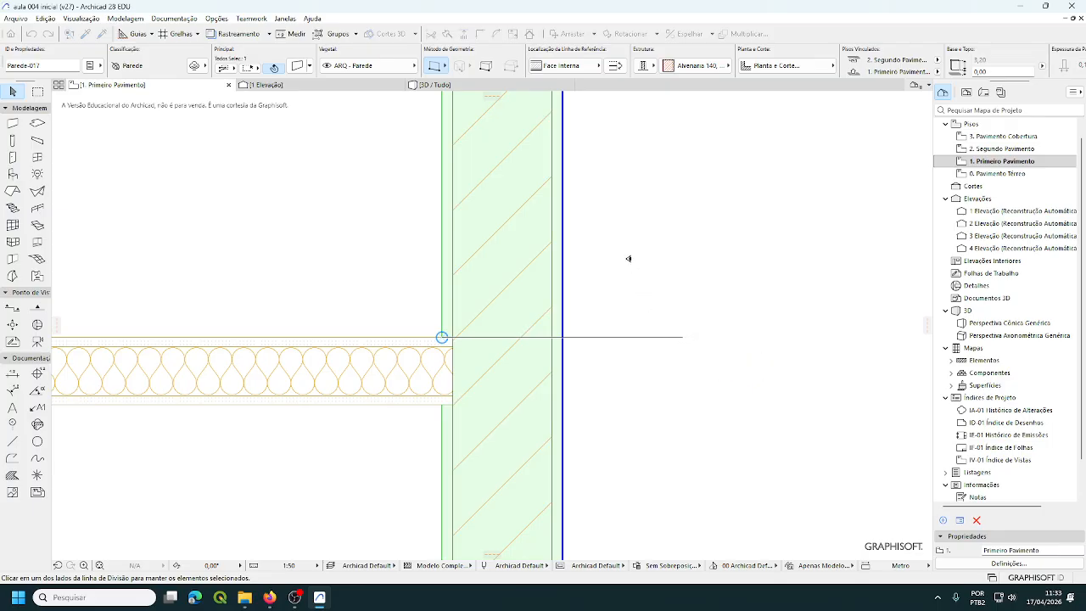
click(615, 199)
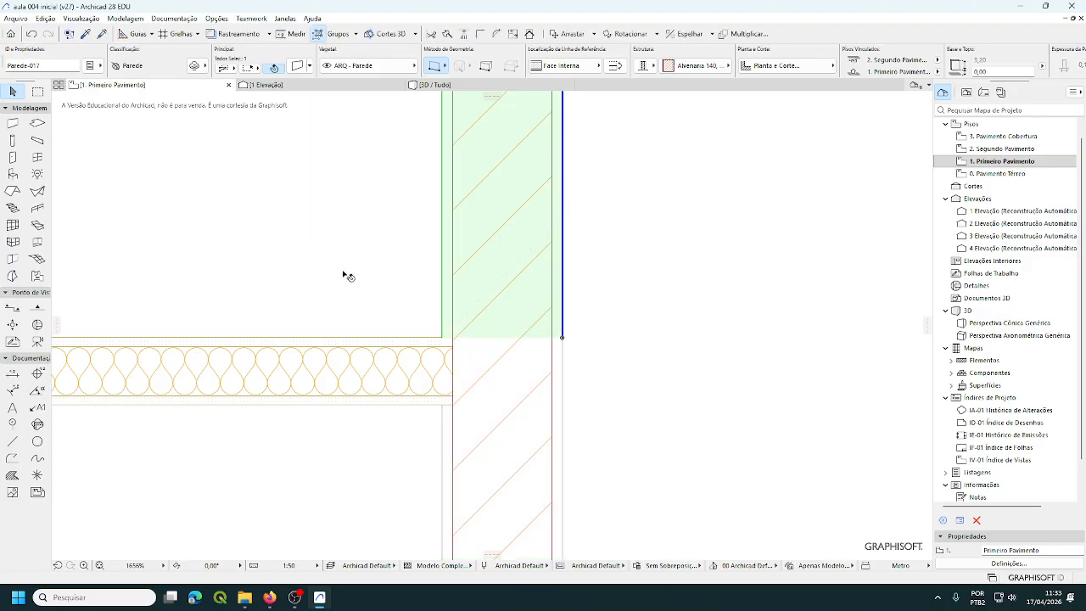
click(615, 272)
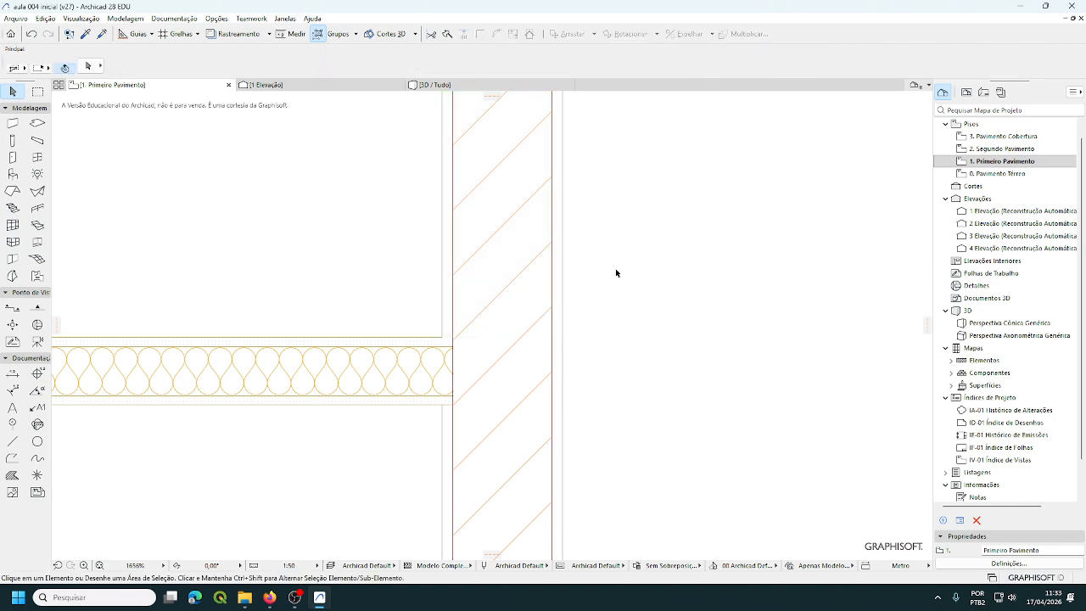
Step: In the 3D / Tudo view, set the outer-face surface of the small room's two perimeter wall segments to Ladrilhos - Branco Mate15x15
click(463, 87)
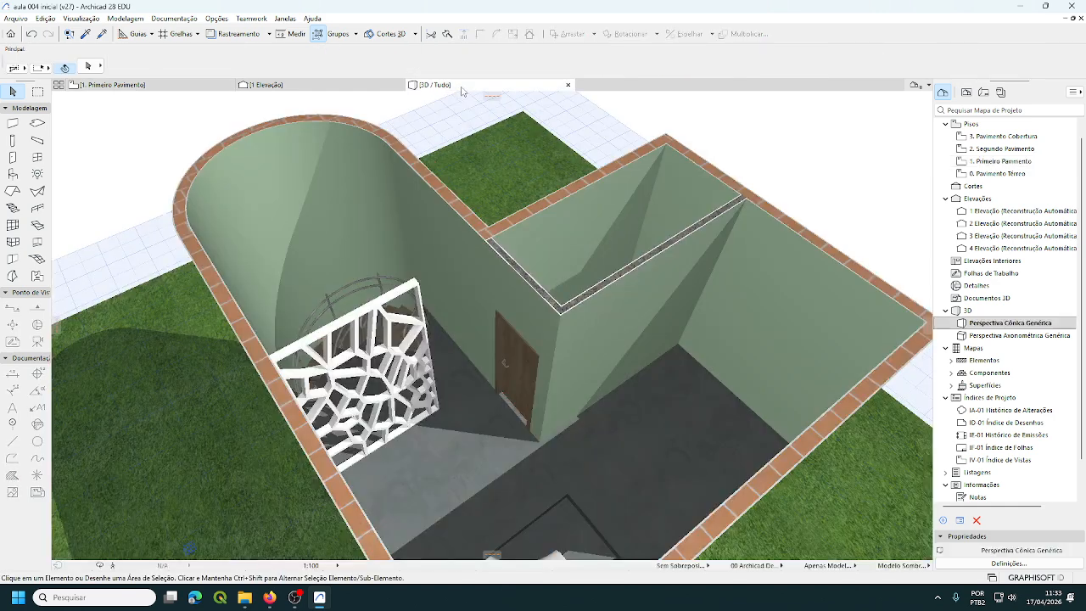
click(694, 196)
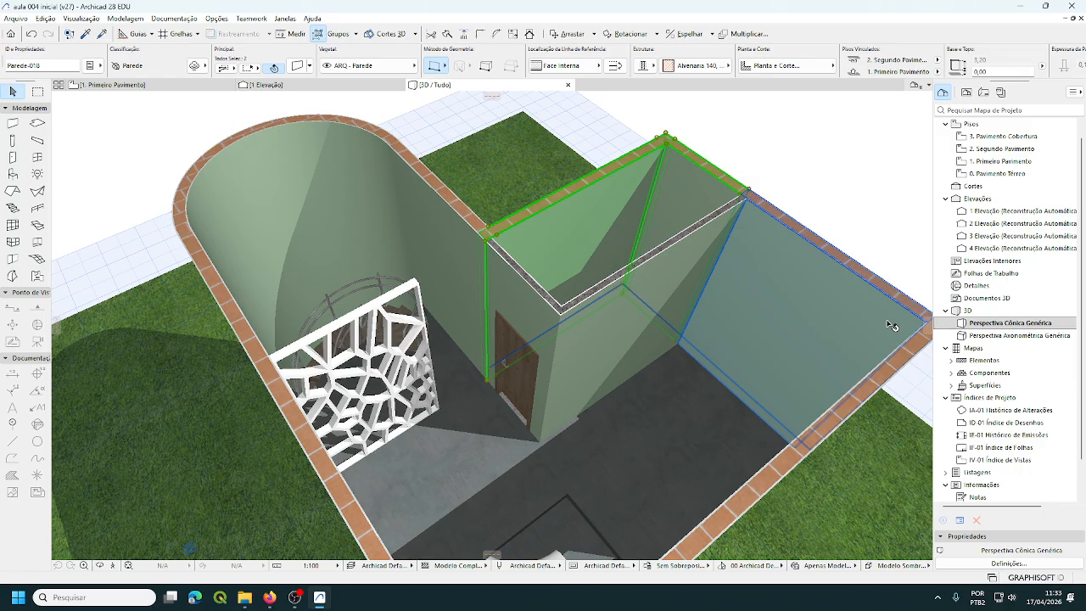
click(298, 66)
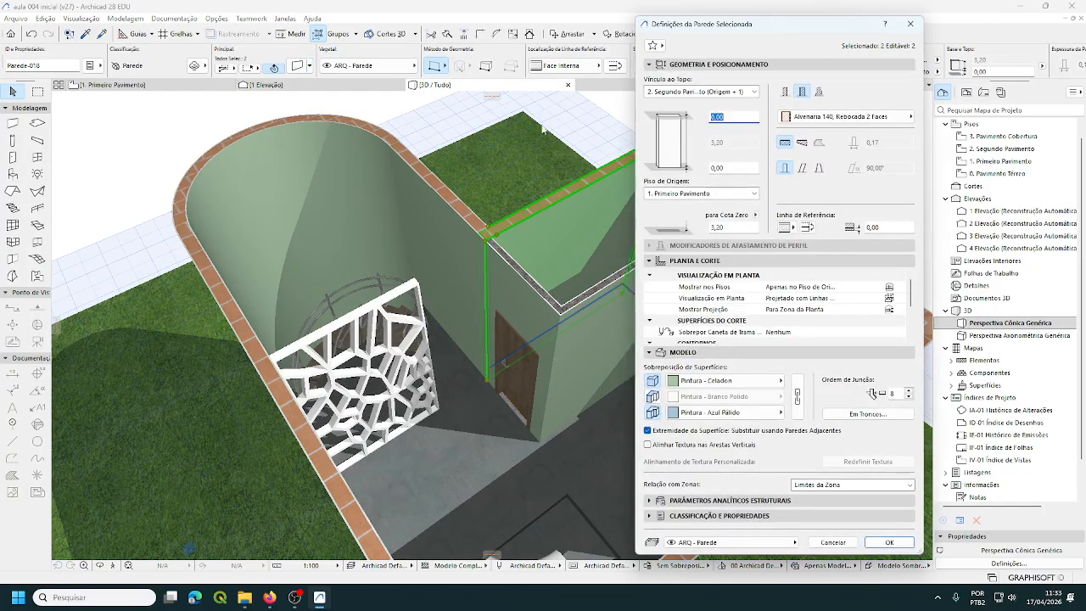
drag(768, 25, 250, 23)
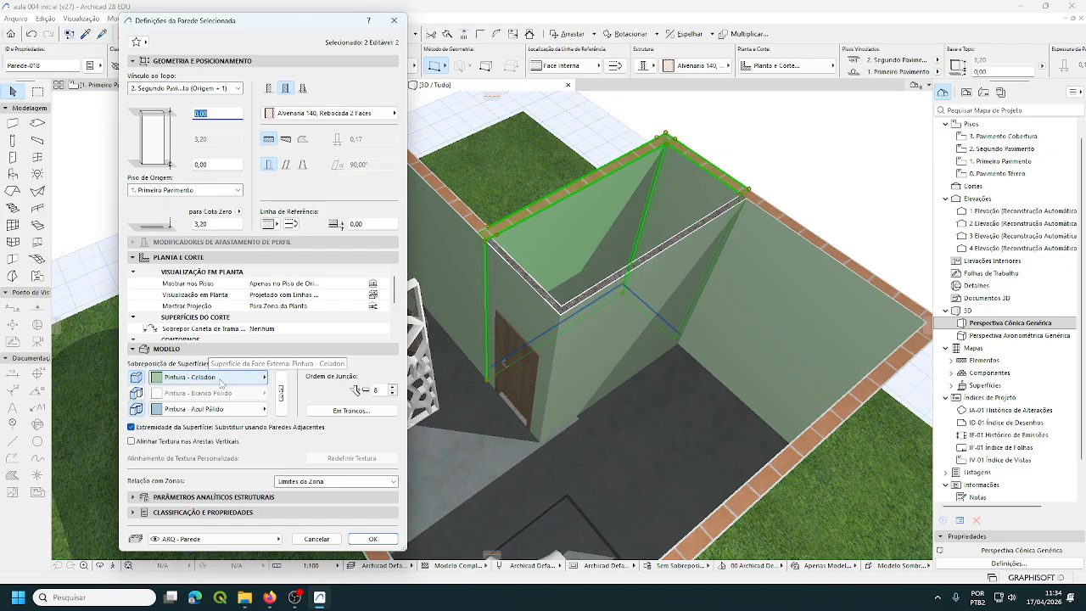
click(263, 377)
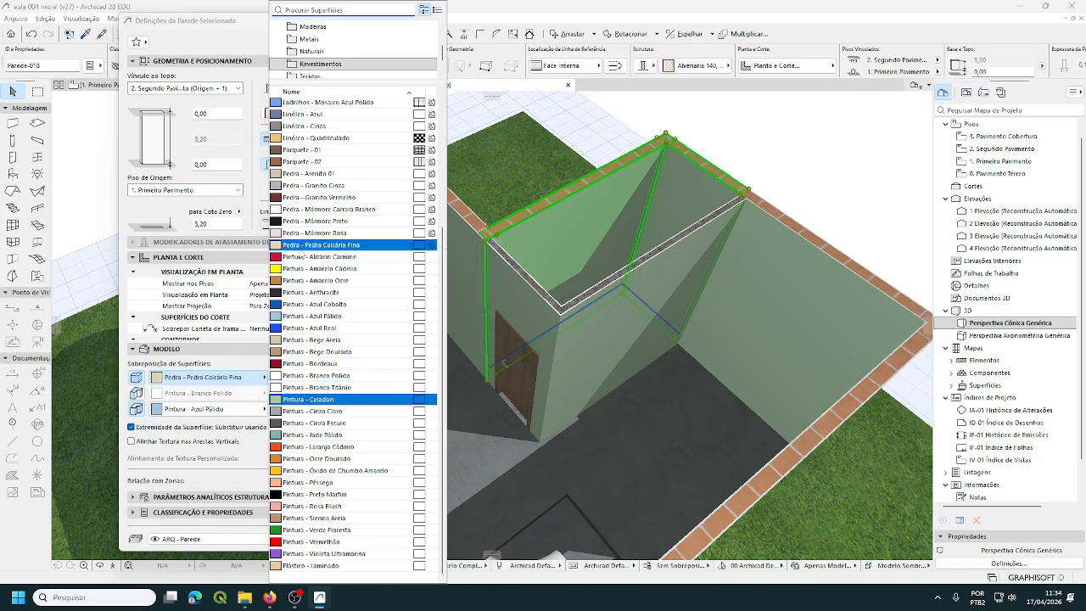
scroll(302, 251, up, 5)
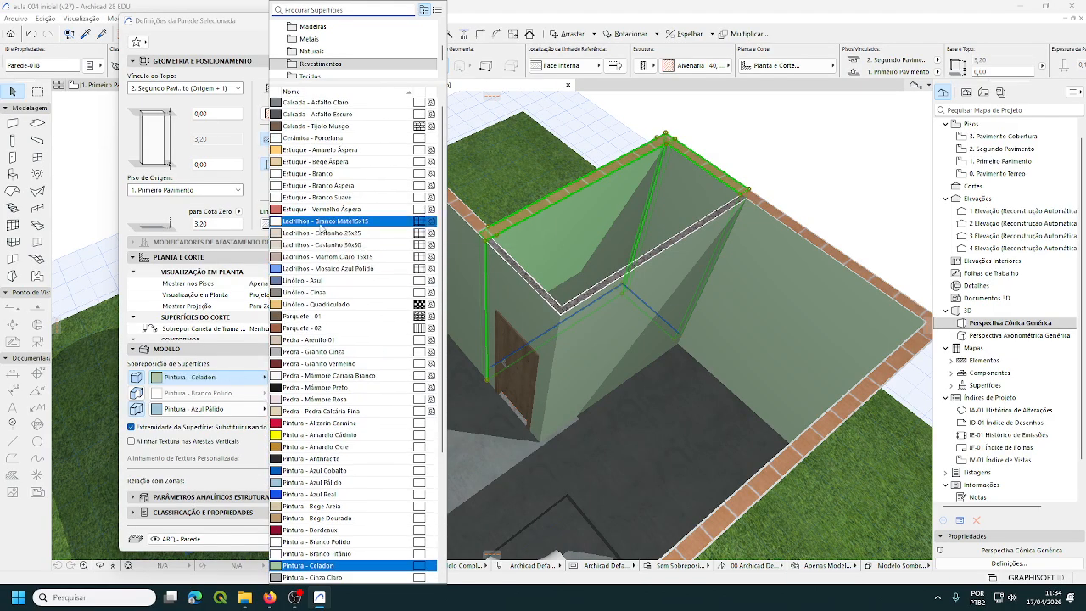
click(322, 225)
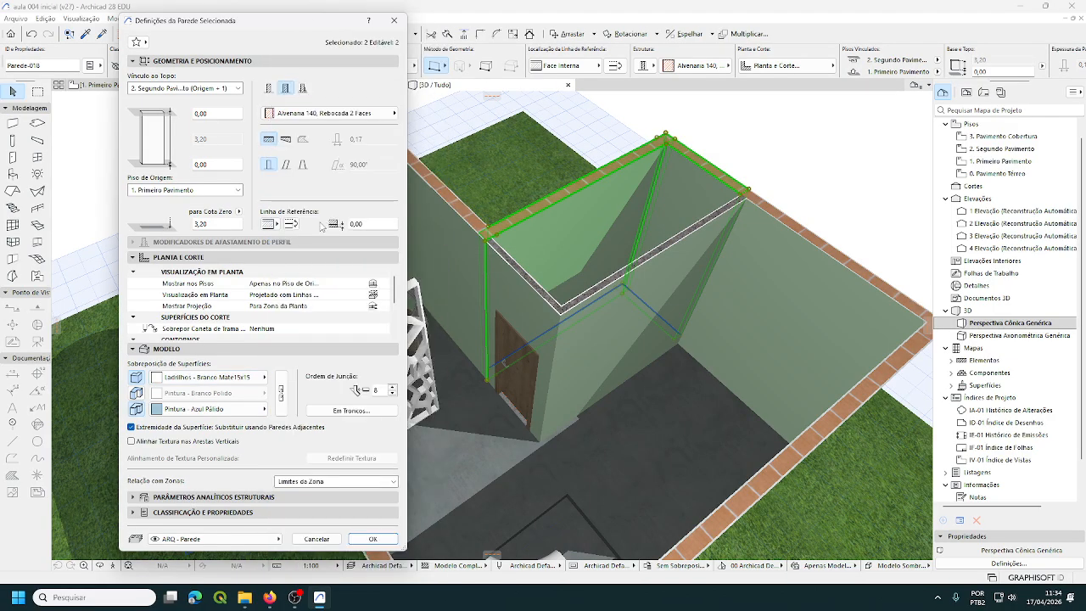
click(360, 544)
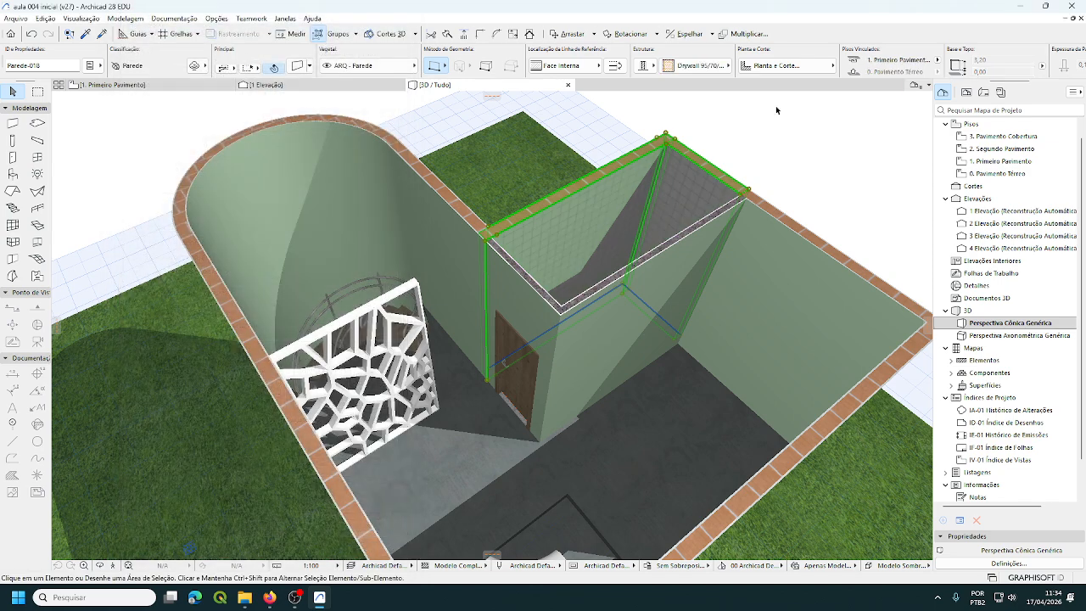
click(799, 150)
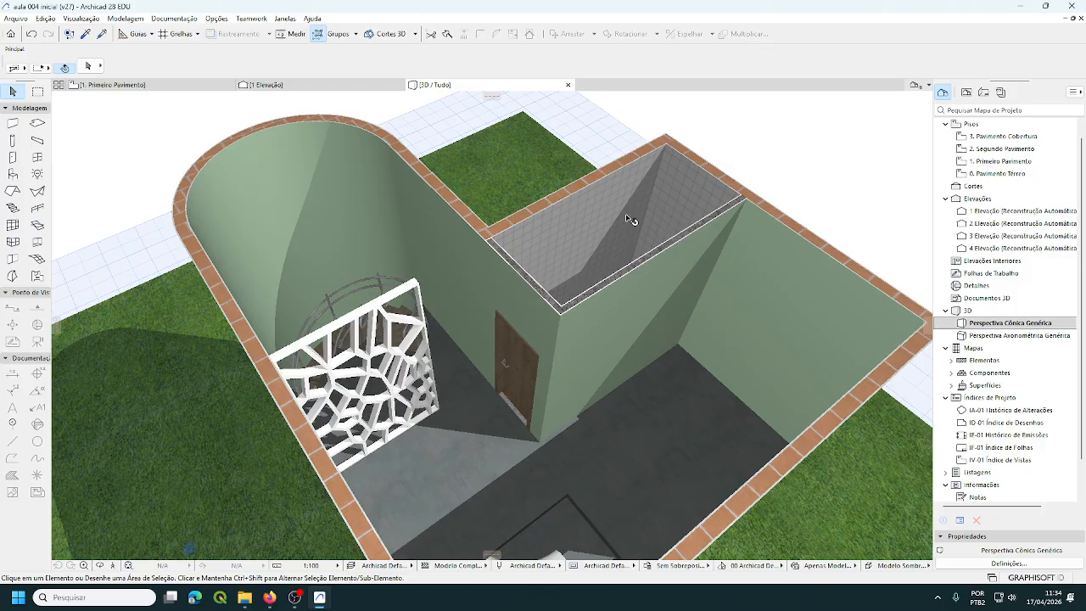
Step: Restore group selection and check in 3D that the perimeter walls are picked together, leaving nothing selected
shift+middle_drag(623, 221, 668, 212)
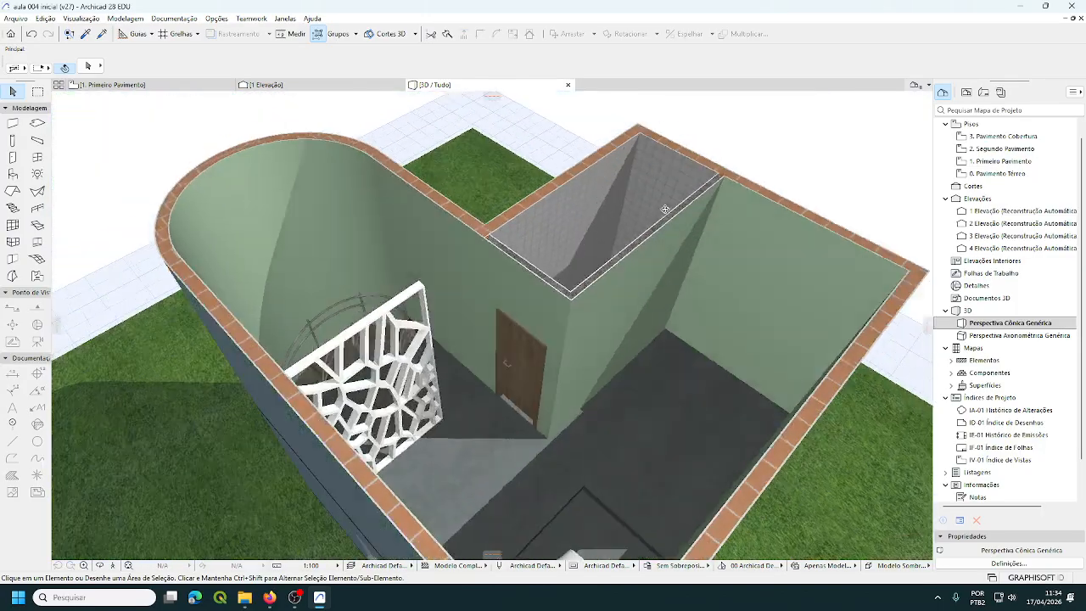
mouse_move(670, 213)
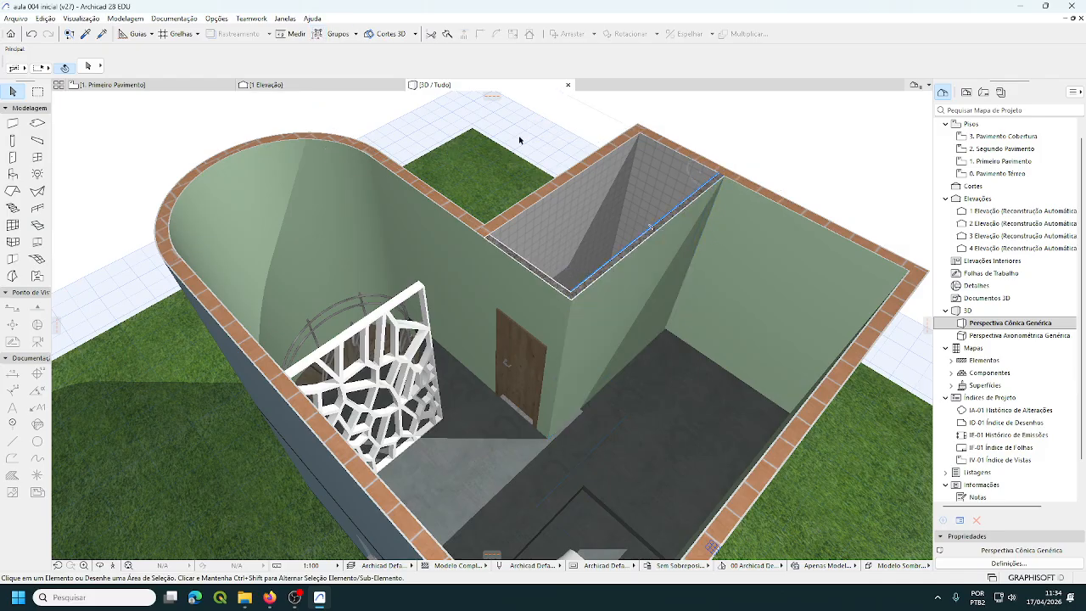
click(745, 229)
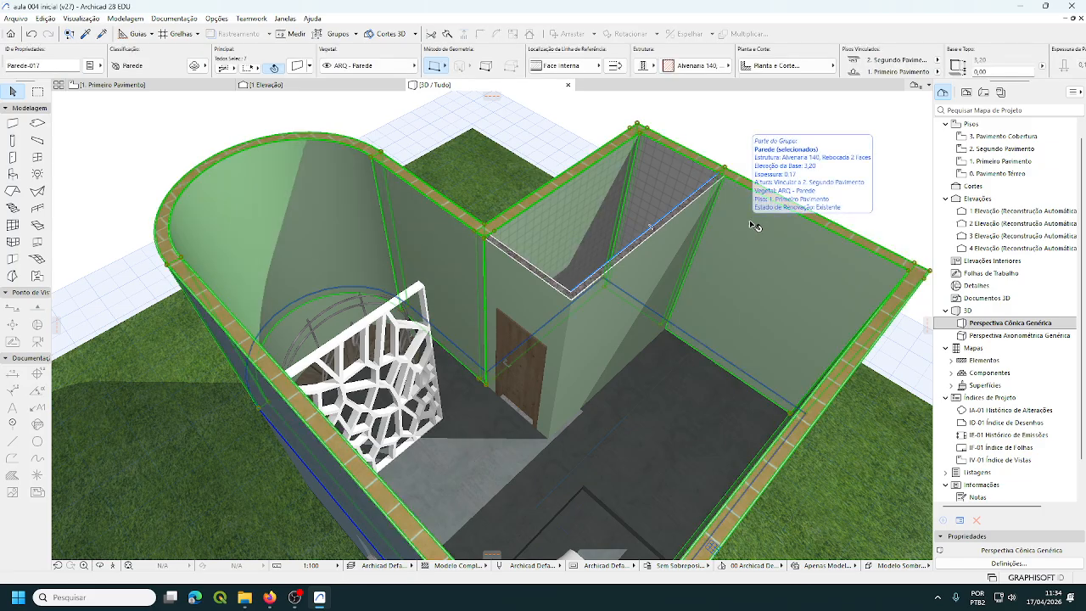
click(799, 152)
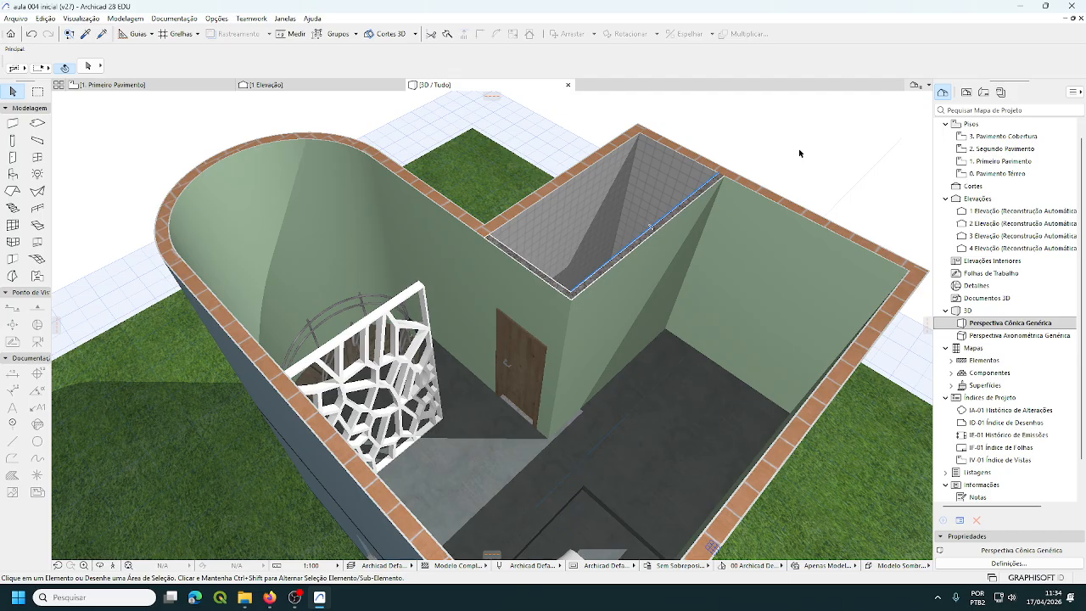
Step: Focus on the small room and activate the Window tool with the favourite Basculante Alumínio com Vidro
scroll(560, 191, up, 2)
middle_drag(578, 195, 623, 206)
scroll(610, 107, up, 5)
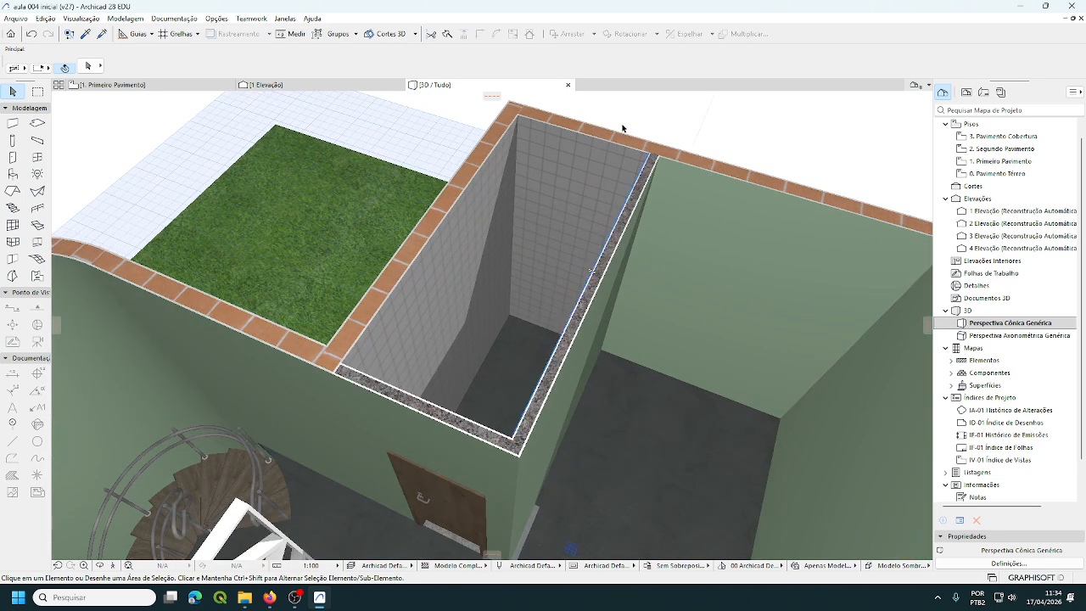
click(37, 157)
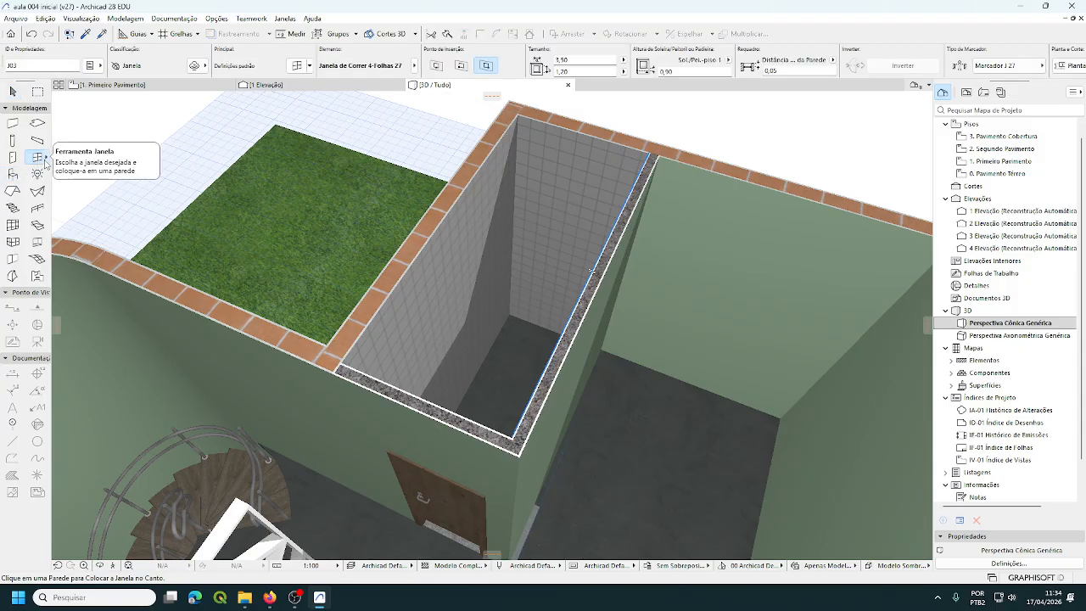
click(45, 161)
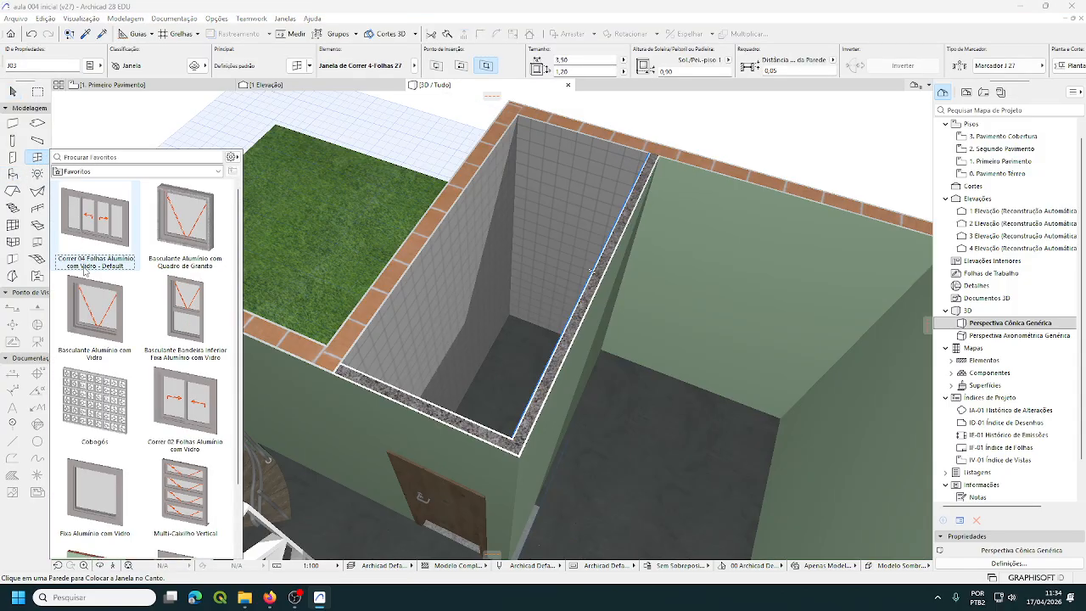
click(94, 321)
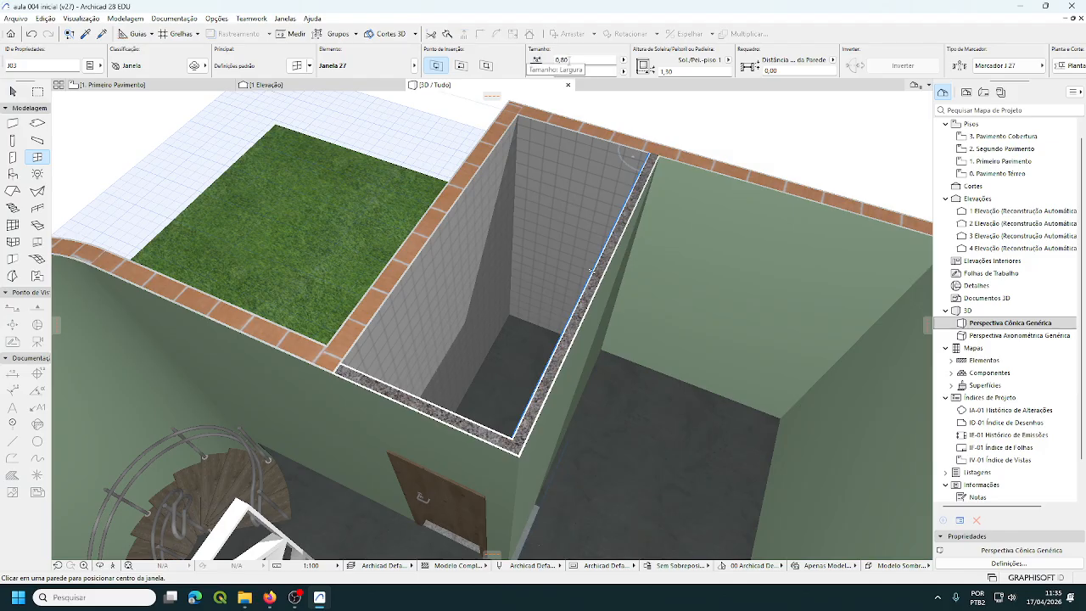
Step: Set the Basculante Alumínio com Vidro window's default size to 0,60 wide and 0,40 high
click(573, 60)
double_click(572, 59)
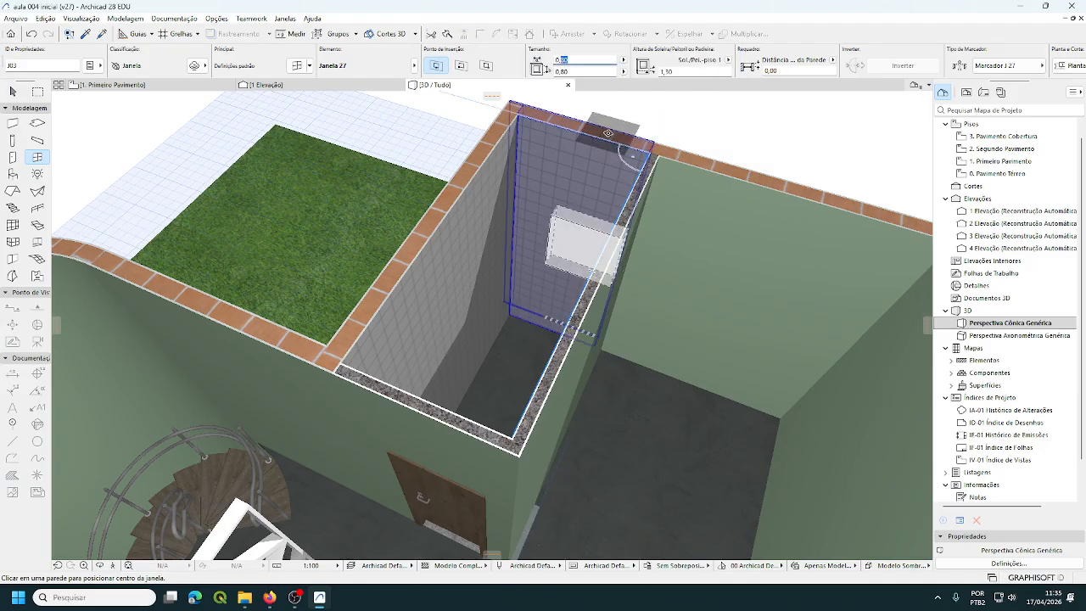
text(0,60)
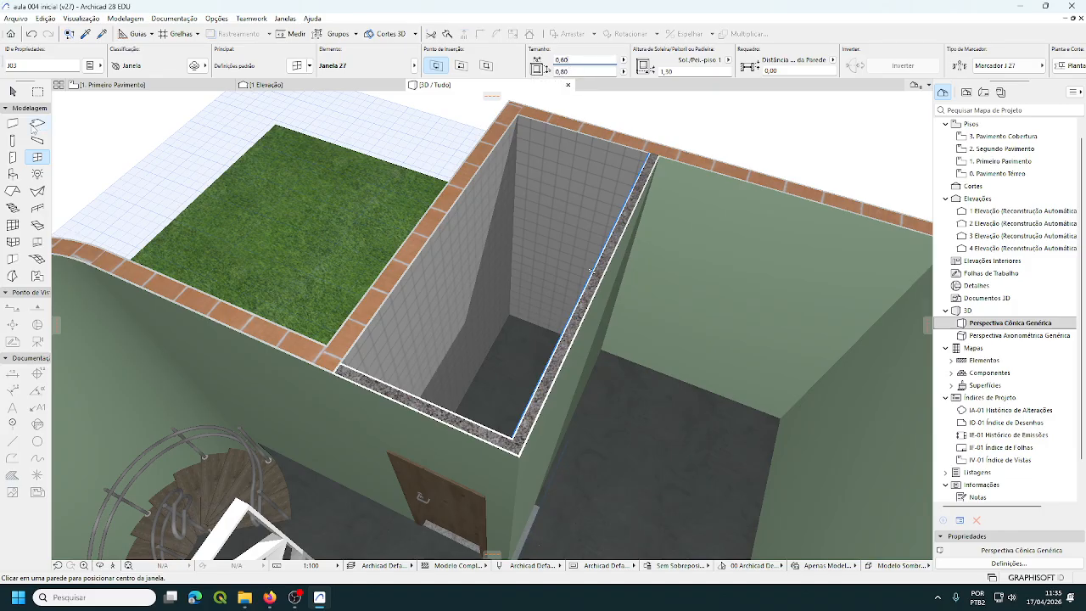
click(38, 159)
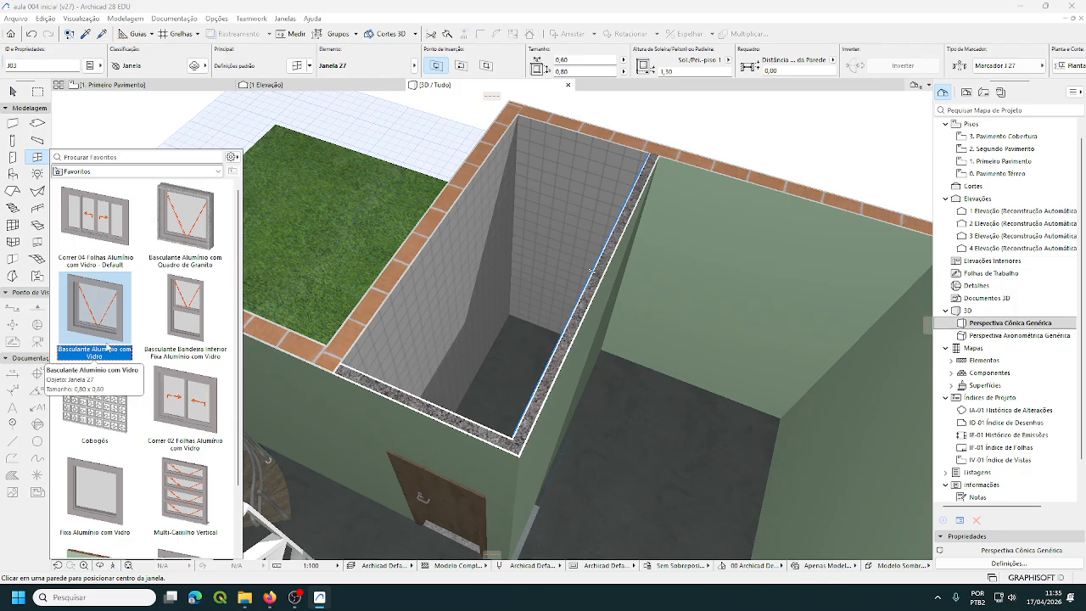
click(359, 9)
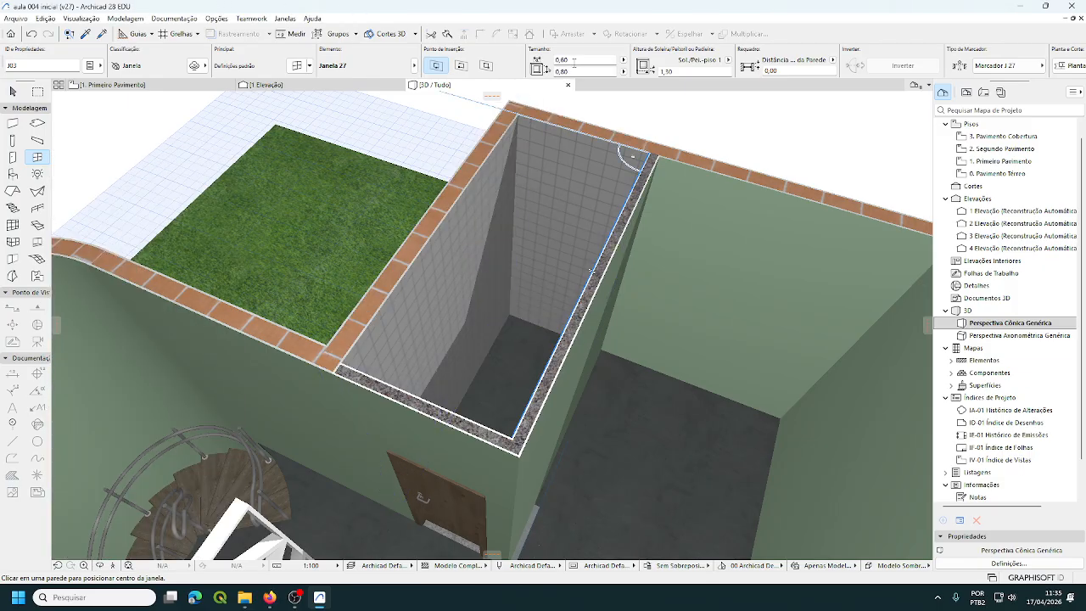
drag(569, 60, 561, 72)
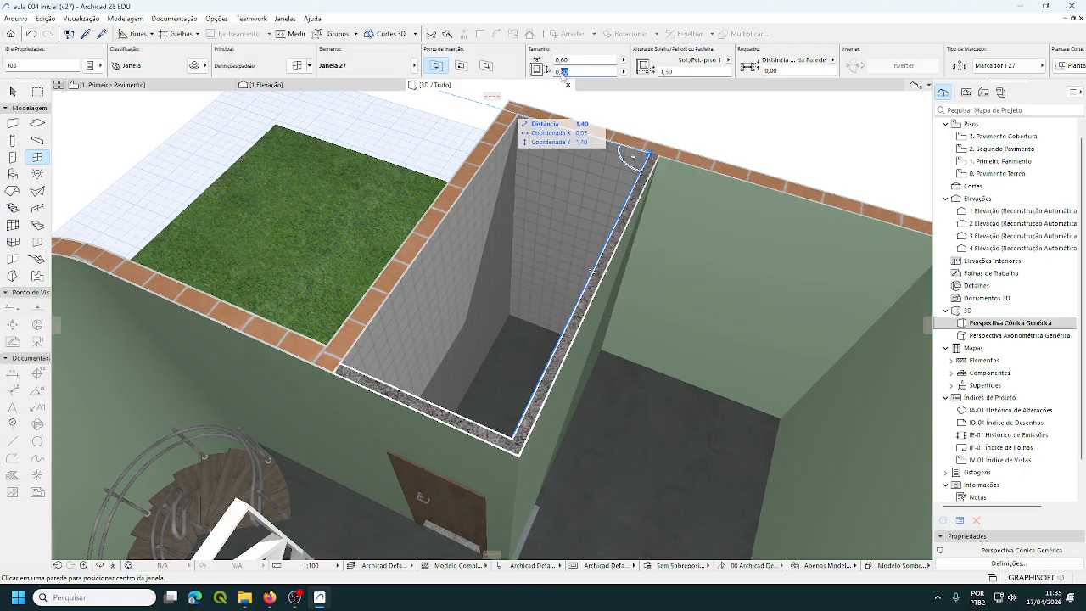
text(40)
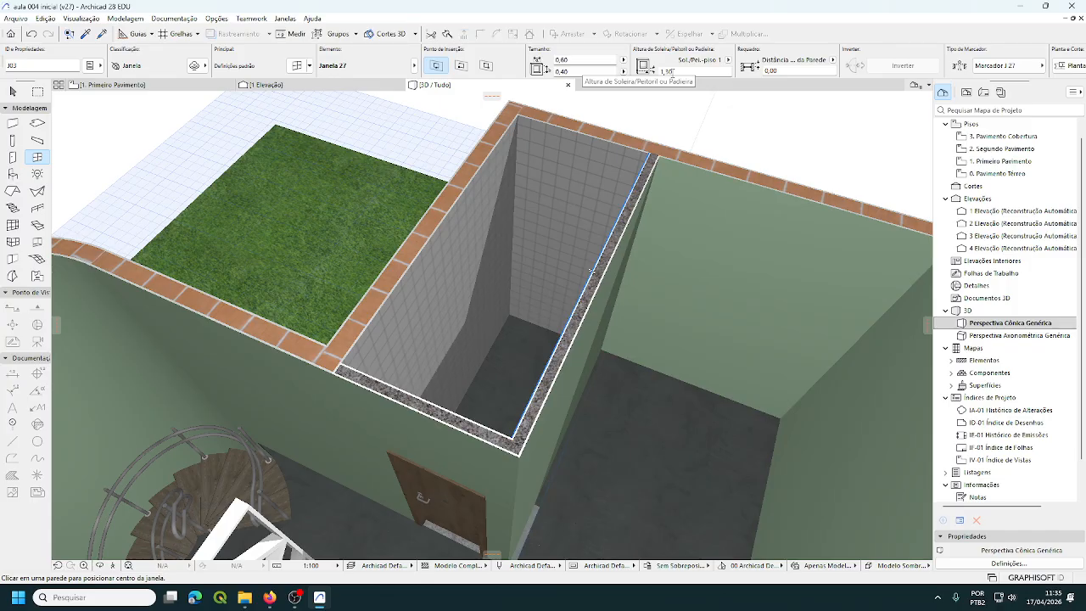
Step: Set the window sill height to 2,10 and place the awning window in the small room's tiled exterior end wall
click(675, 70)
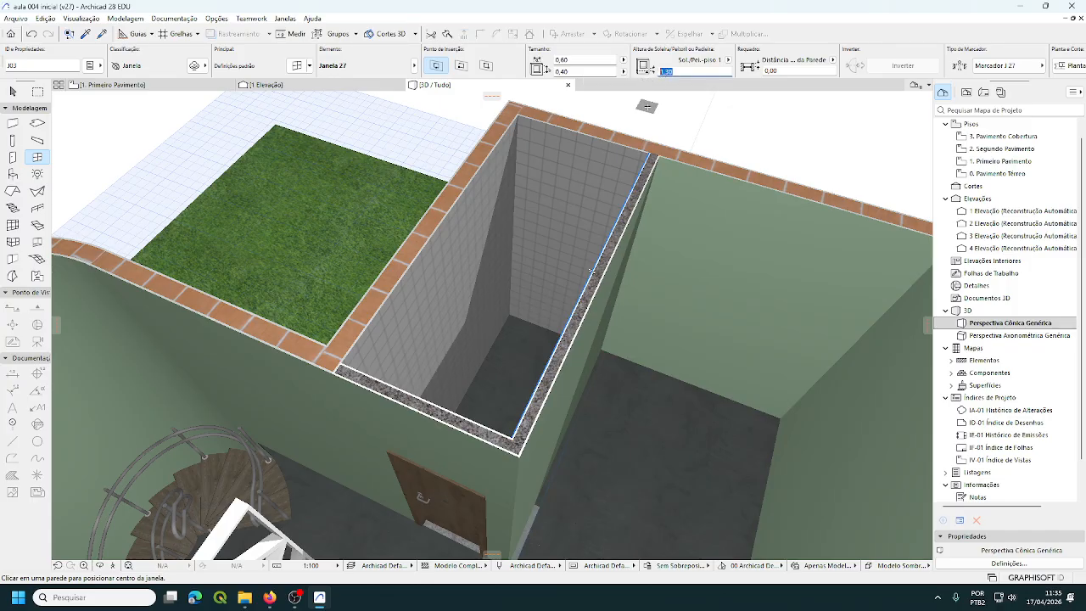
text(2,10)
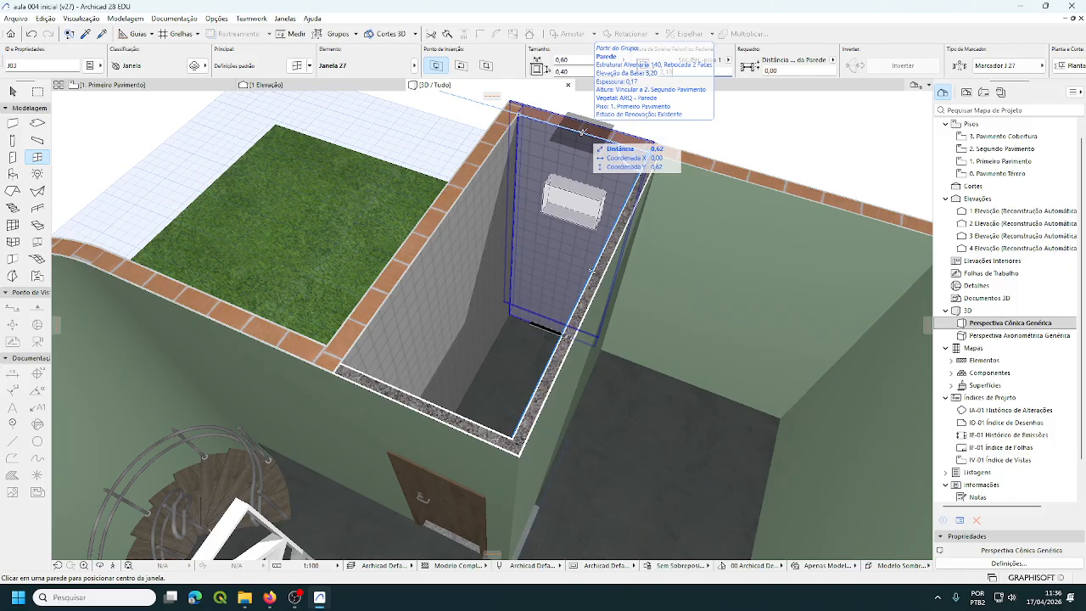
click(582, 131)
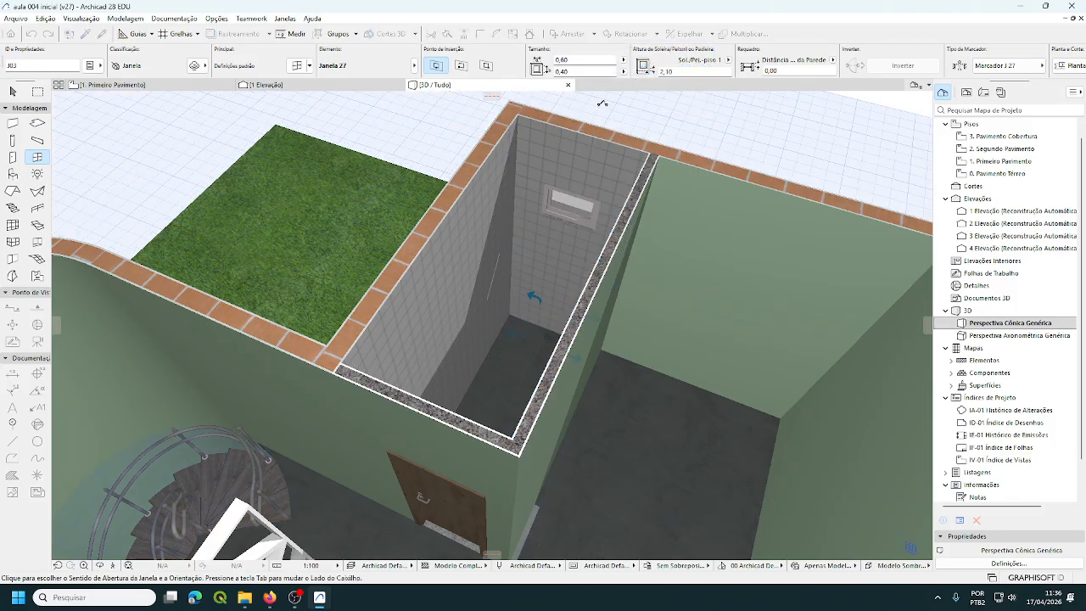
click(601, 103)
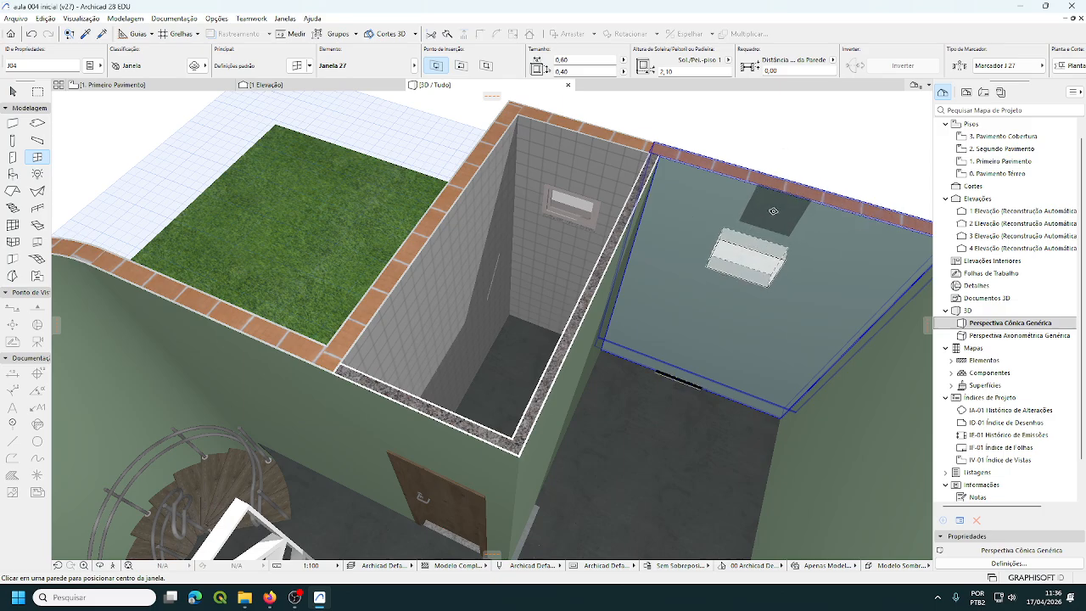
mouse_move(773, 210)
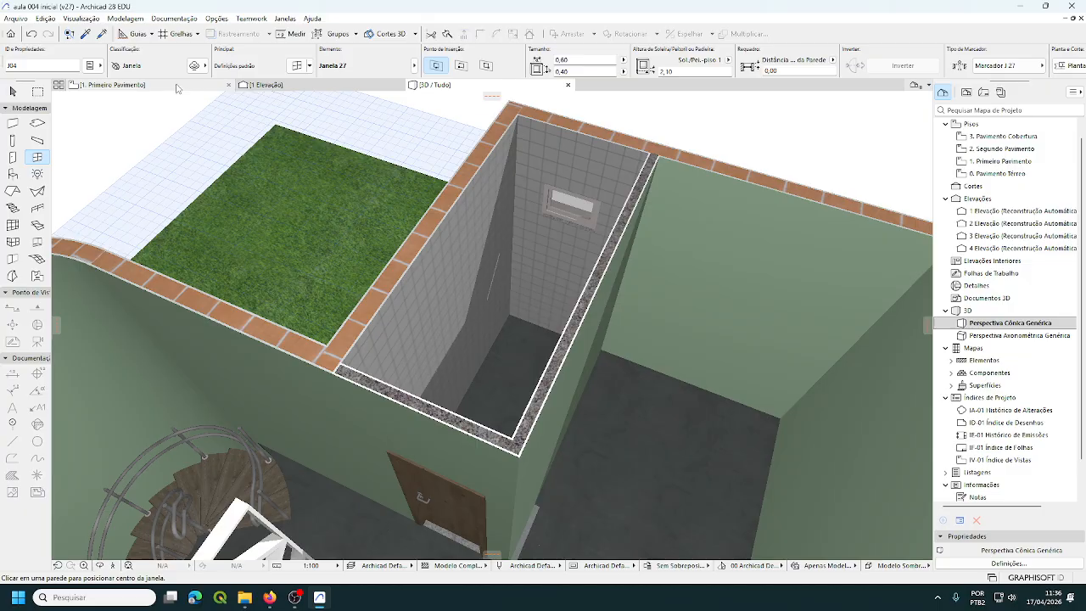
Step: Inspect the awning window's position in the small room on the 1. Primeiro Pavimento plan and leave the Window tool
click(176, 87)
scroll(705, 281, down, 6)
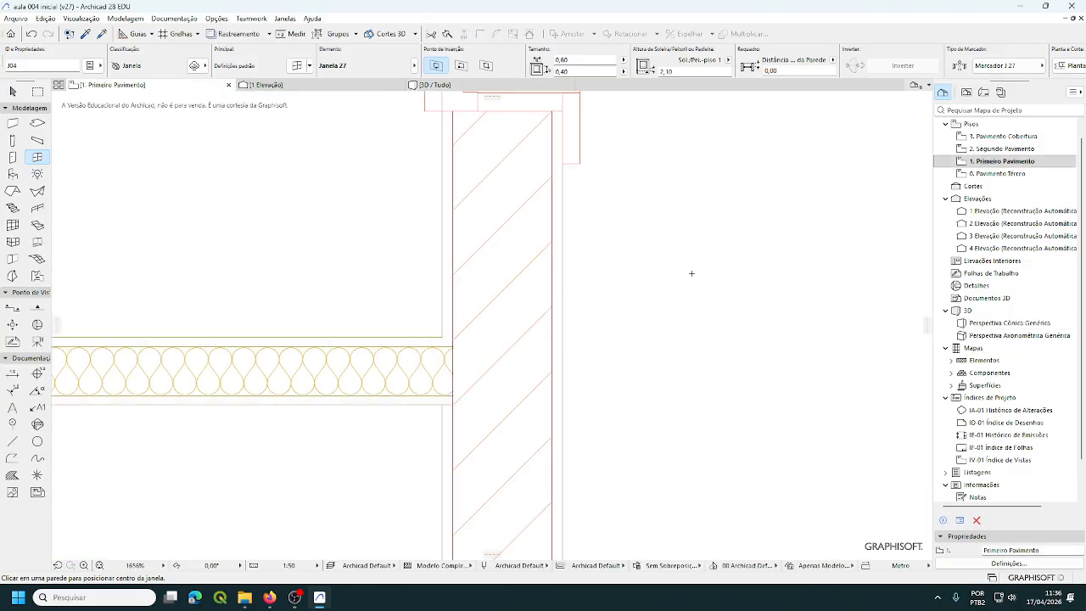
middle_drag(716, 290, 873, 364)
scroll(878, 379, down, 2)
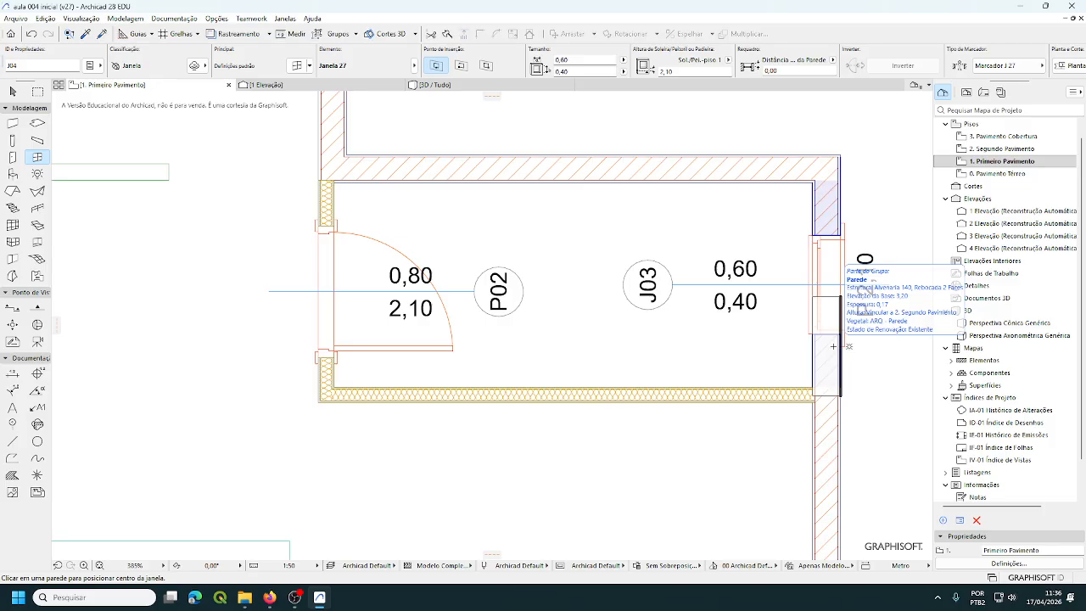
click(833, 345)
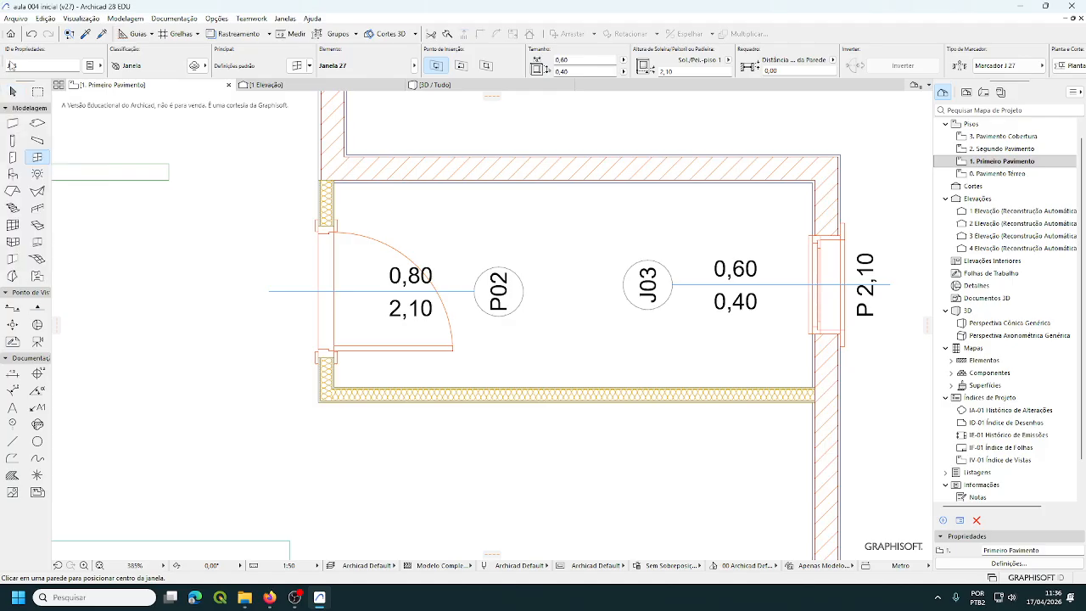
click(13, 91)
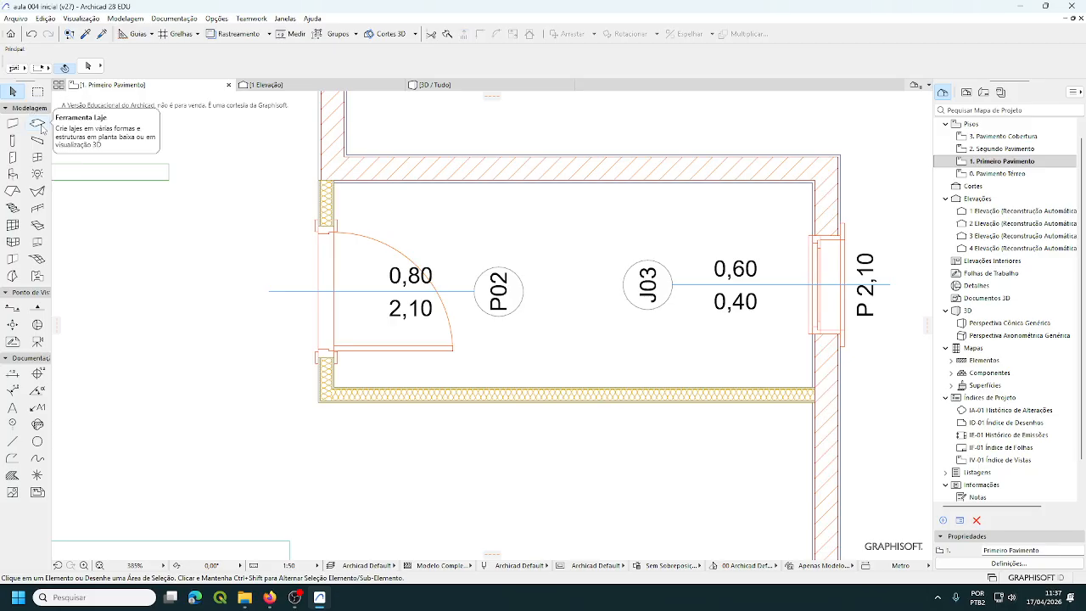
Step: Set the Slab tool's default reference plane to the slab's bottom and its thickness to 0,03
click(37, 124)
scroll(592, 309, down, 5)
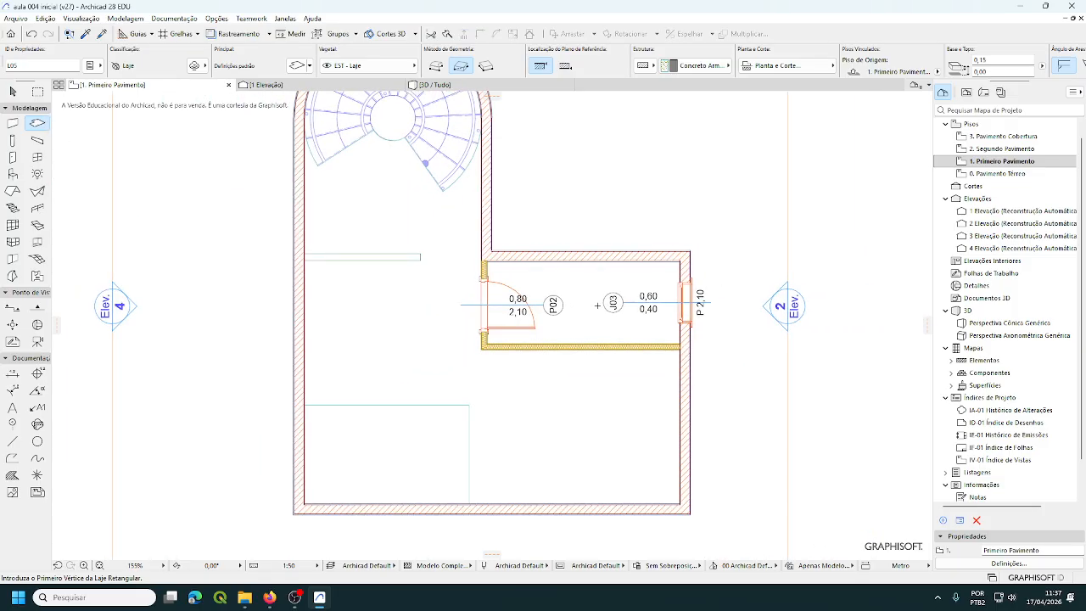
scroll(597, 305, down, 3)
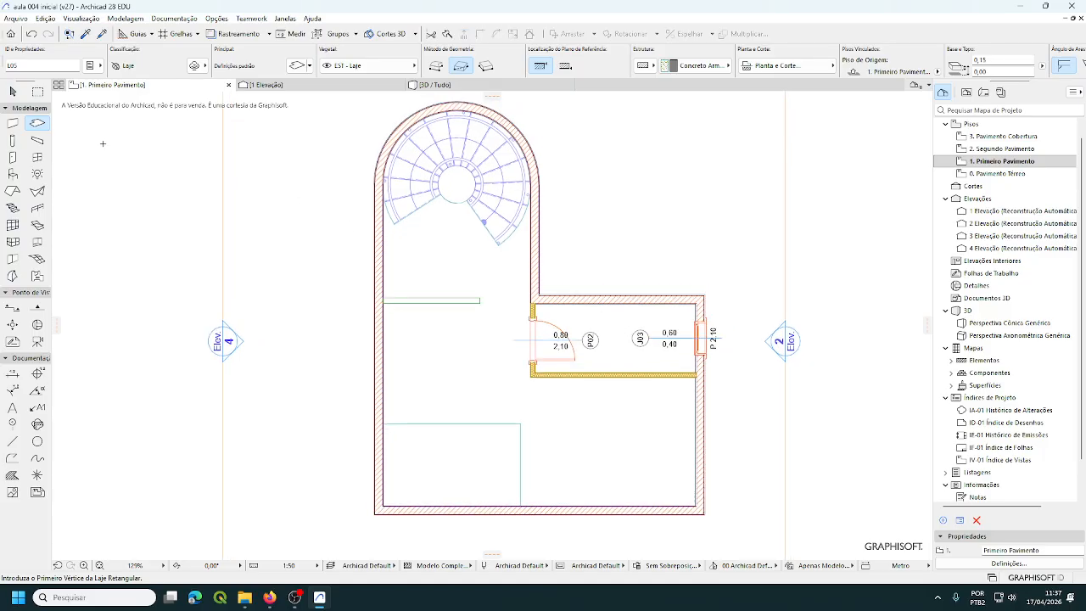
double_click(37, 124)
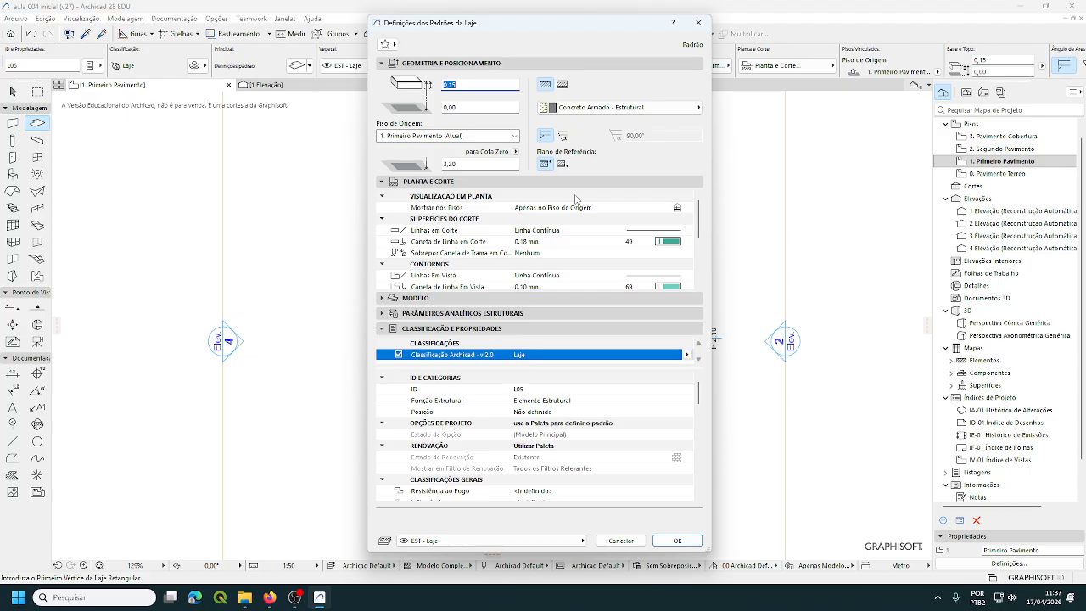
click(561, 163)
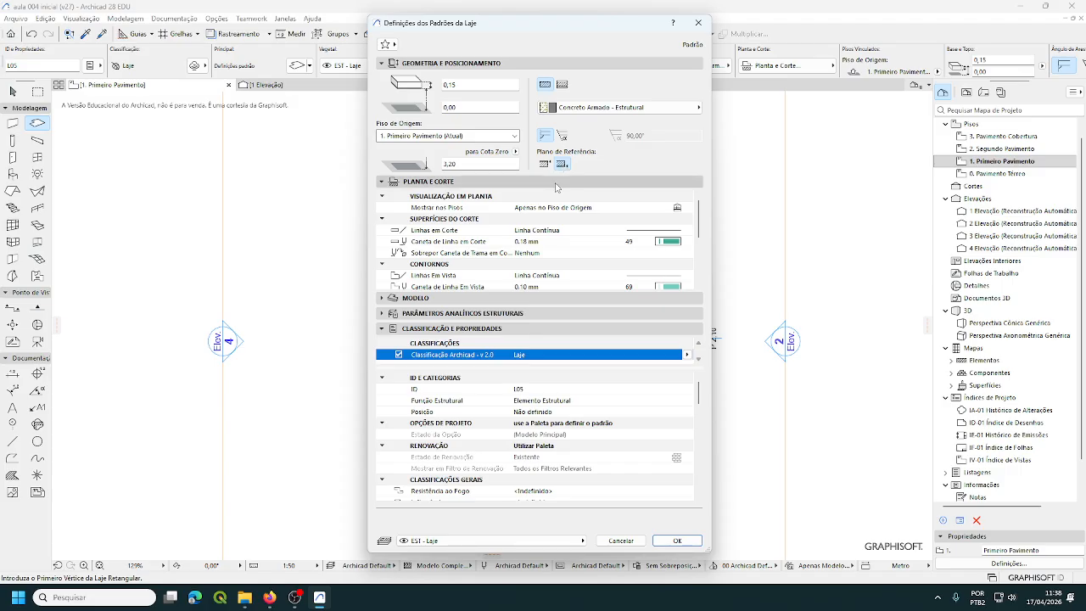
double_click(451, 86)
text(03)
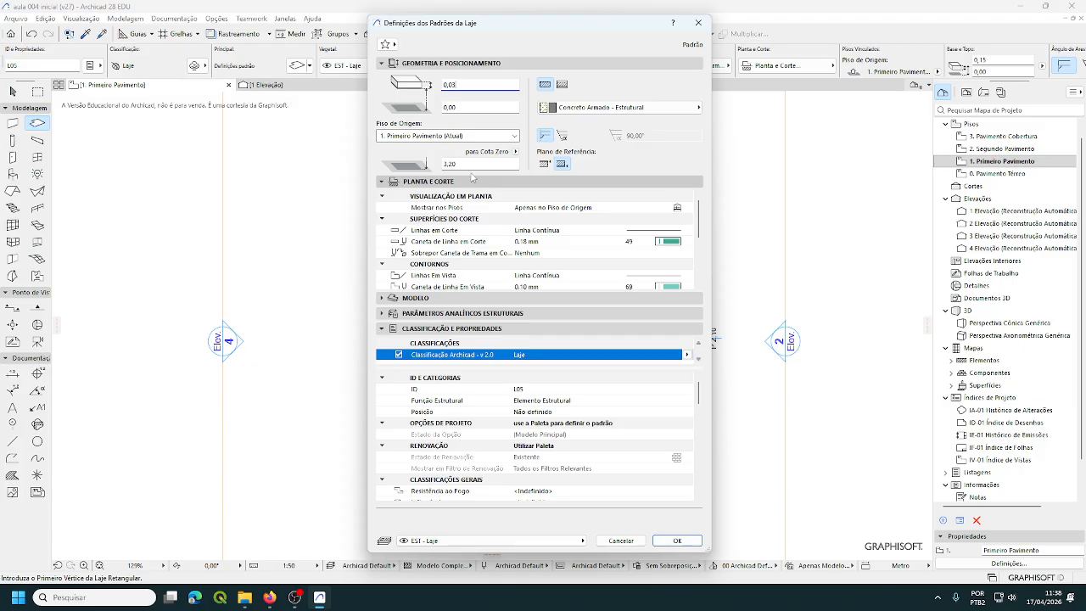
Step: Set the slab's default building material to Concreto - Contra Piso from the Revestimentos group
click(611, 109)
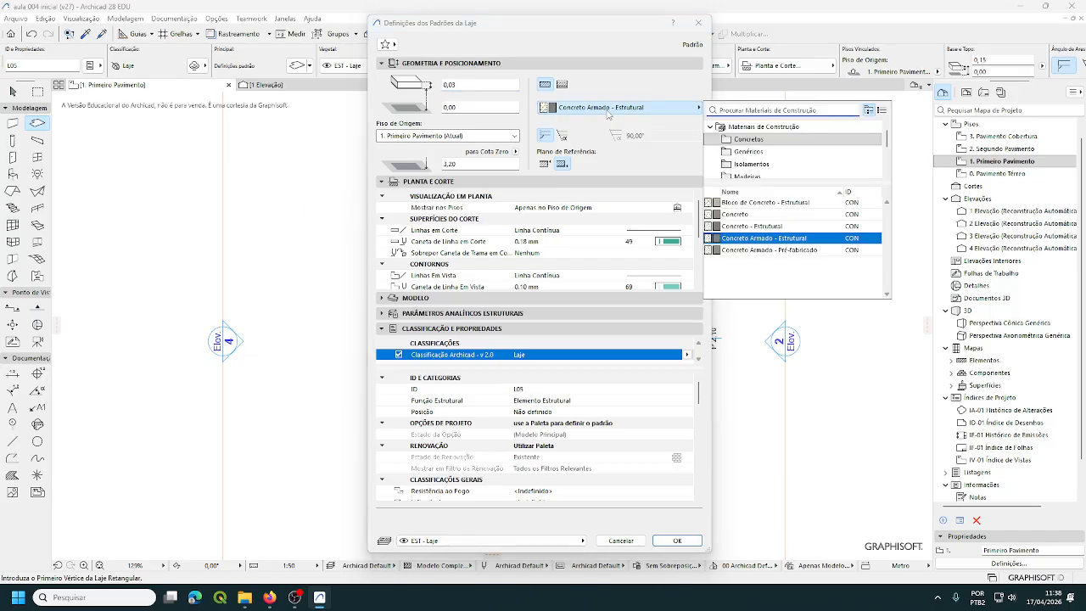
scroll(750, 152, down, 3)
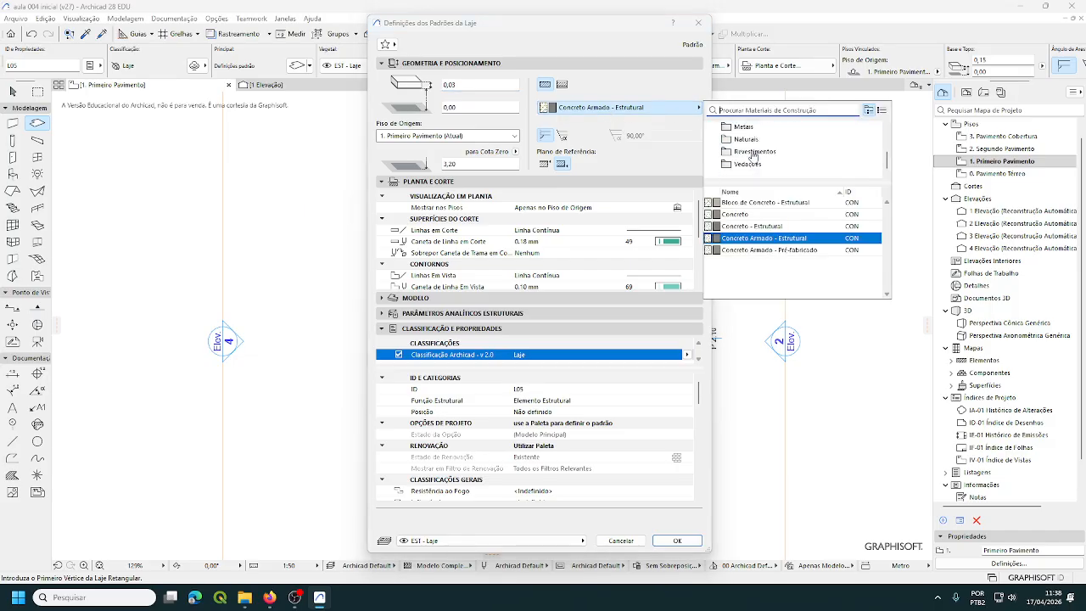
click(752, 153)
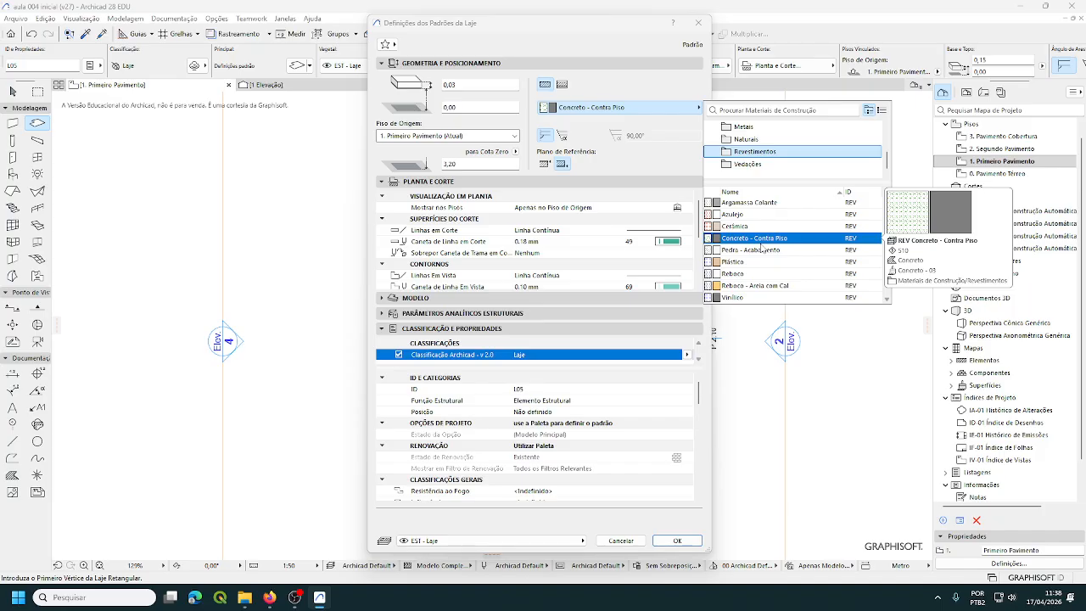
click(735, 242)
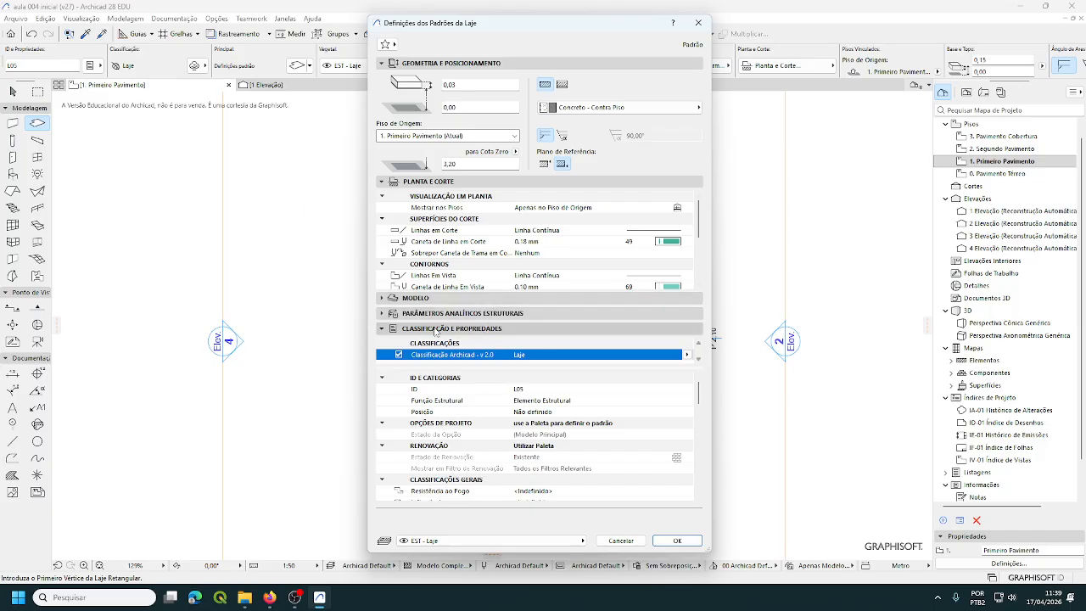
Step: Override the slab's default top surface with Madeira - Nogueira Horizontal and accept the slab settings
click(441, 298)
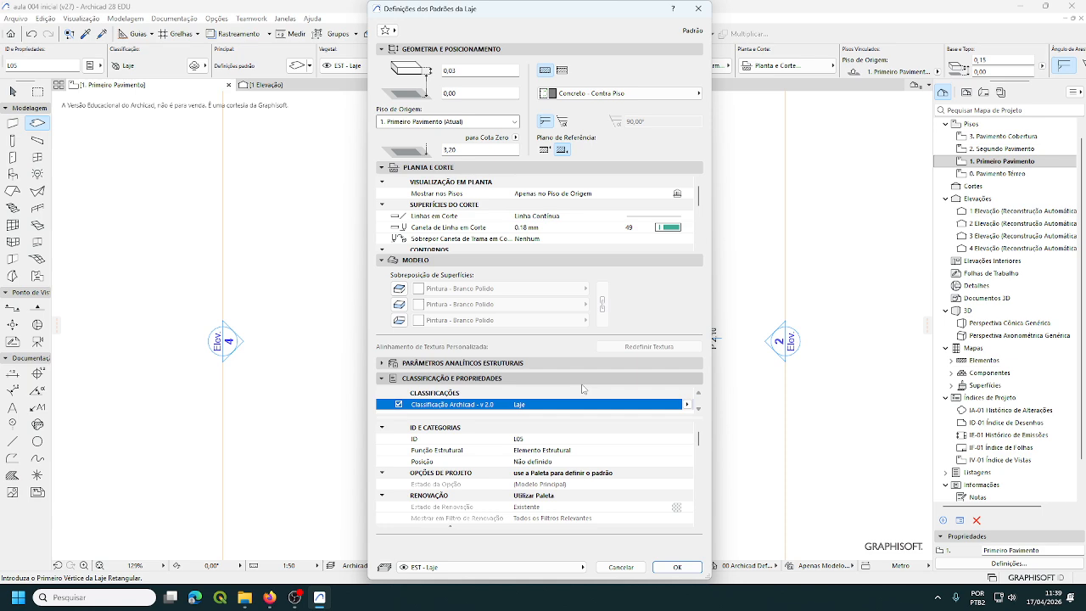
click(401, 290)
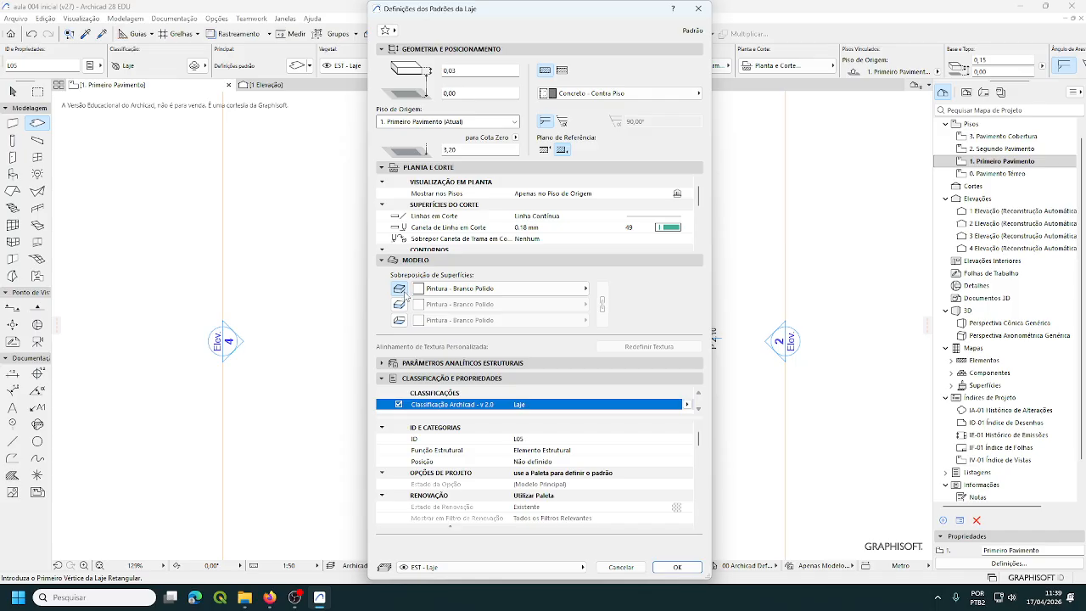
click(585, 289)
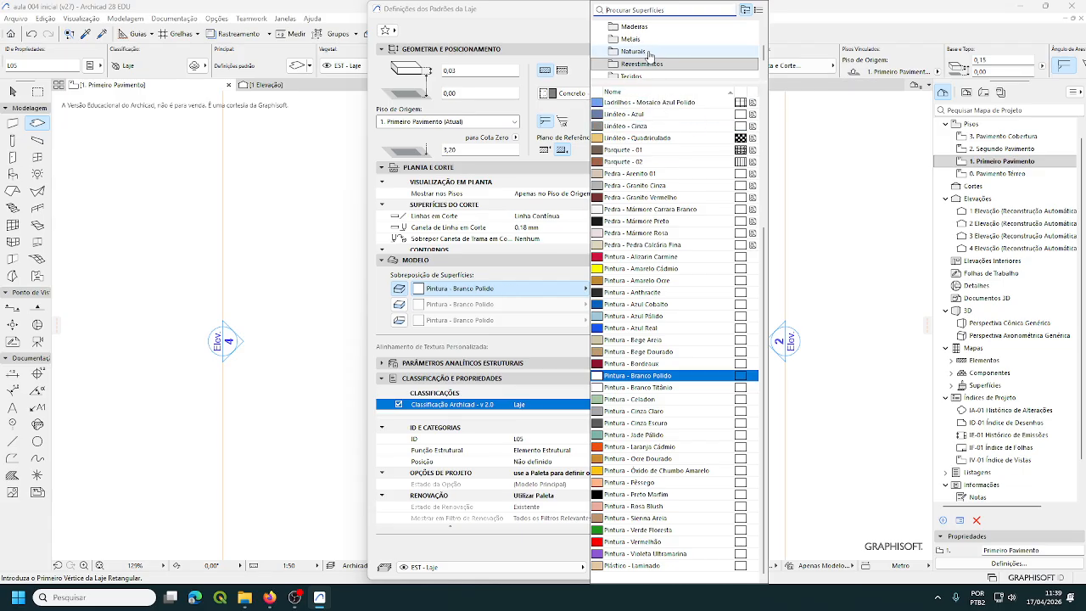
click(638, 27)
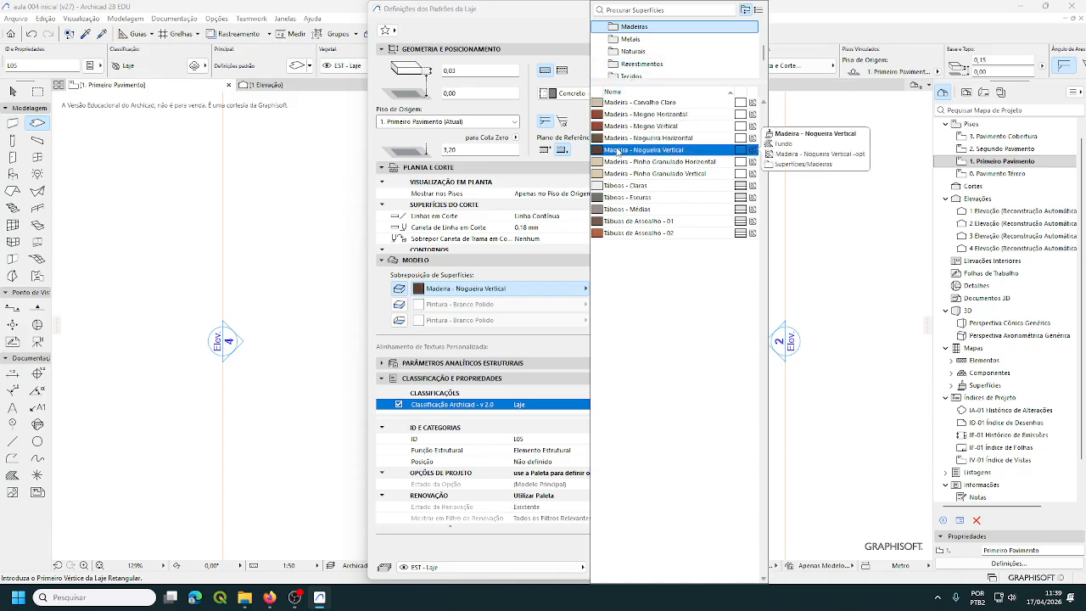
click(619, 138)
click(619, 138)
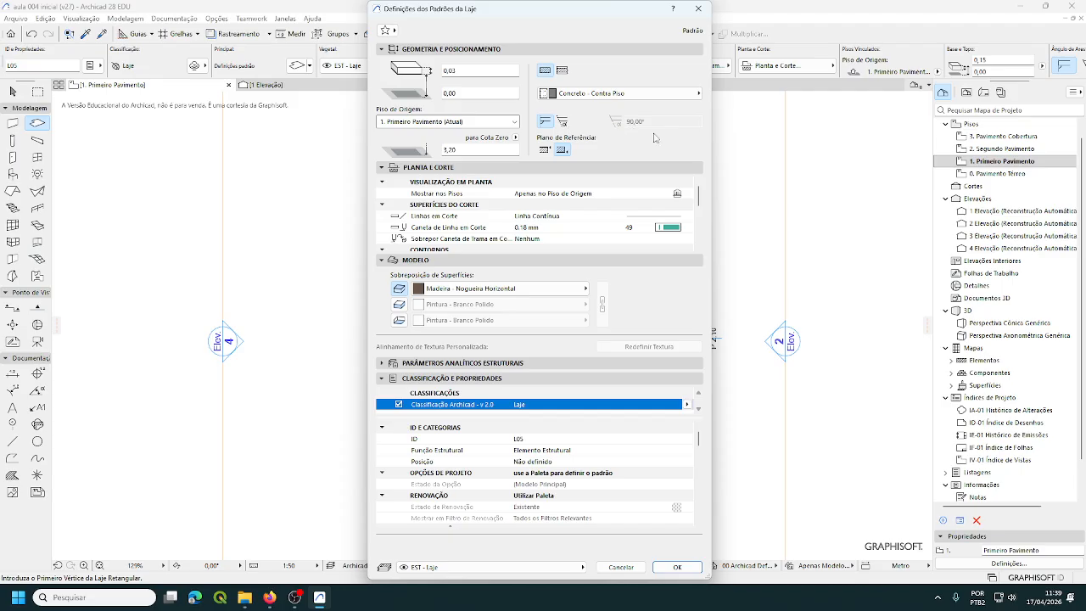
click(670, 568)
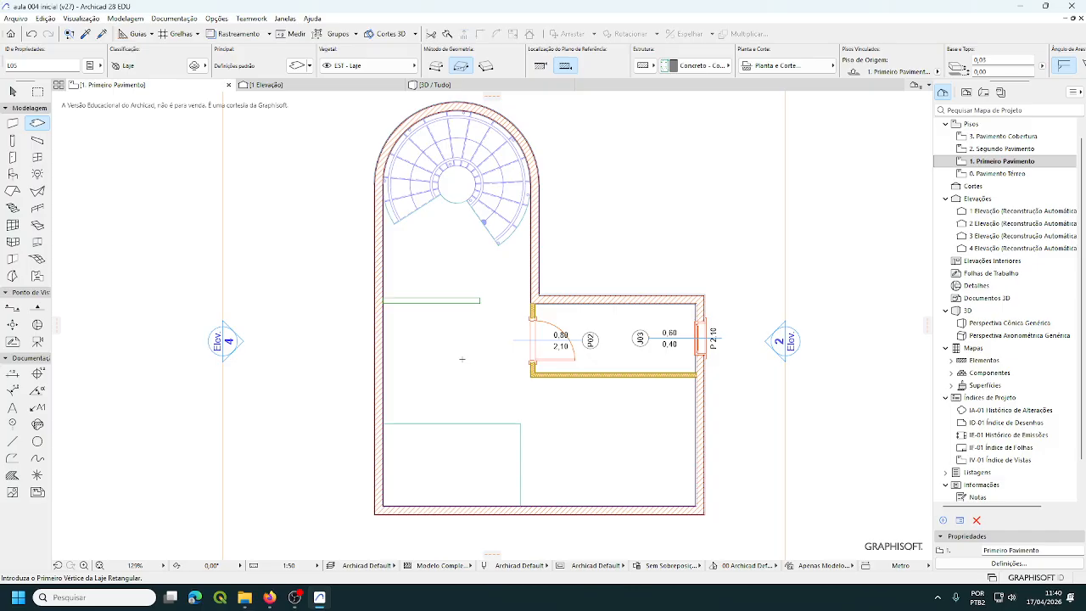
Step: Try to generate the wood-surfaced floor slab from the main room's contour with the Magic Wand and inspect it in 3D
key(space)
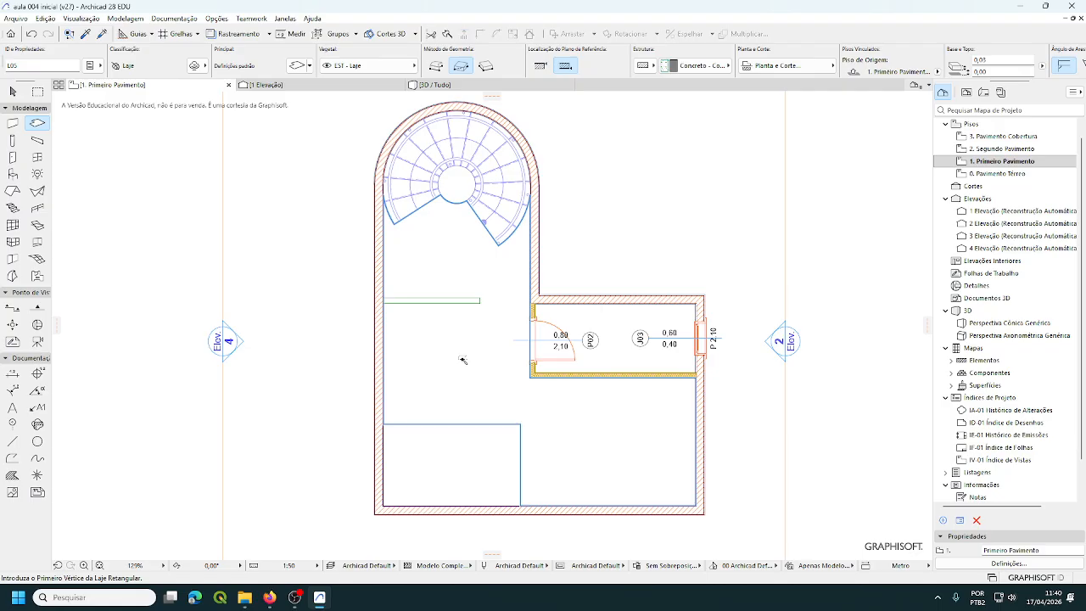
click(462, 359)
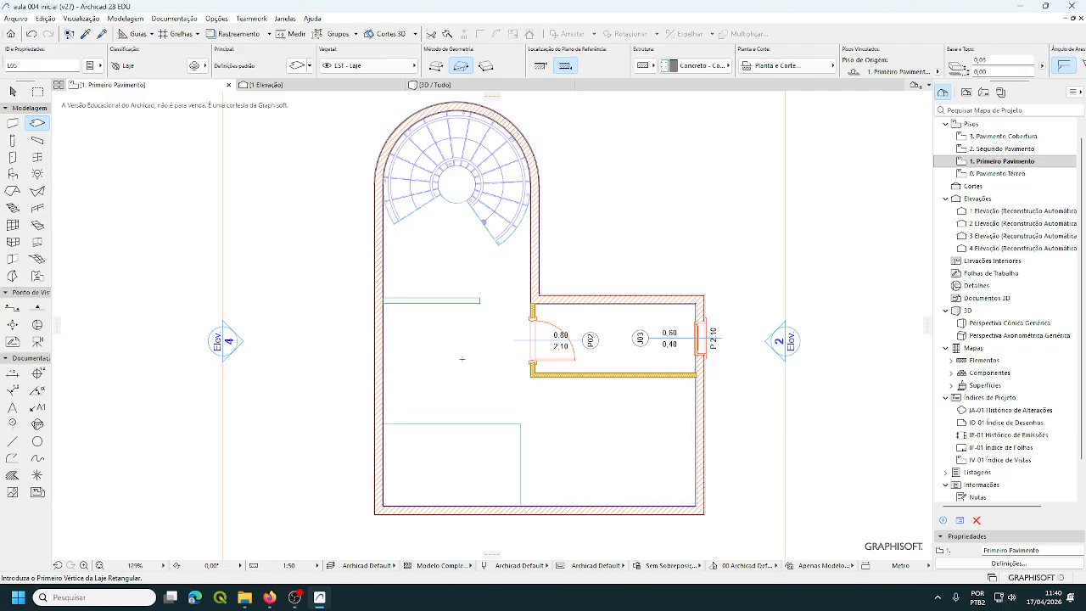
key(space)
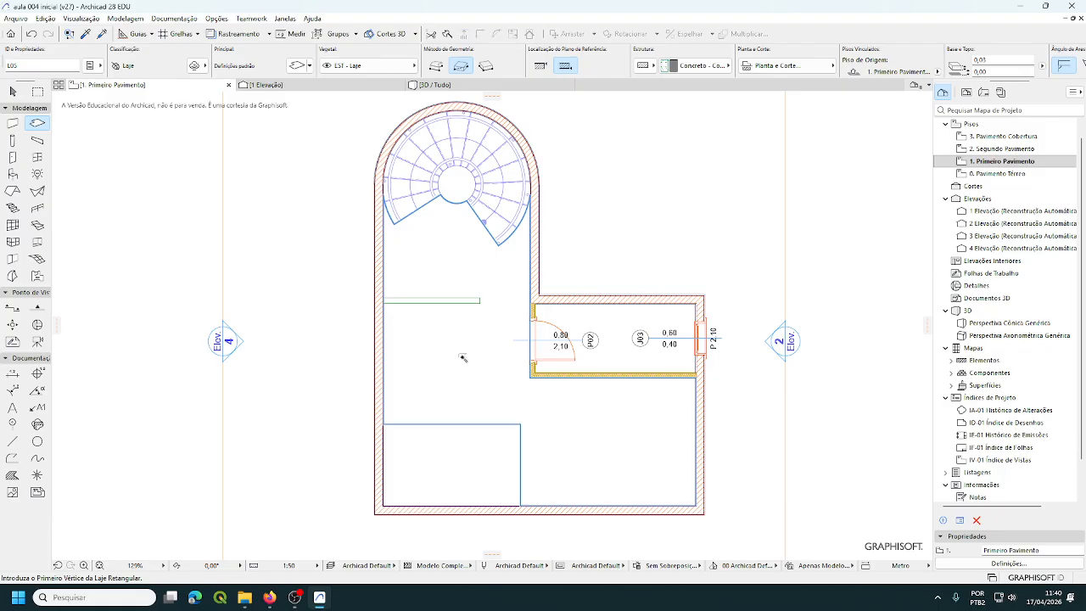
click(520, 86)
shift+middle_drag(543, 204, 508, 216)
mouse_move(509, 216)
middle_down()
mouse_move(511, 231)
mouse_move(514, 222)
middle_up()
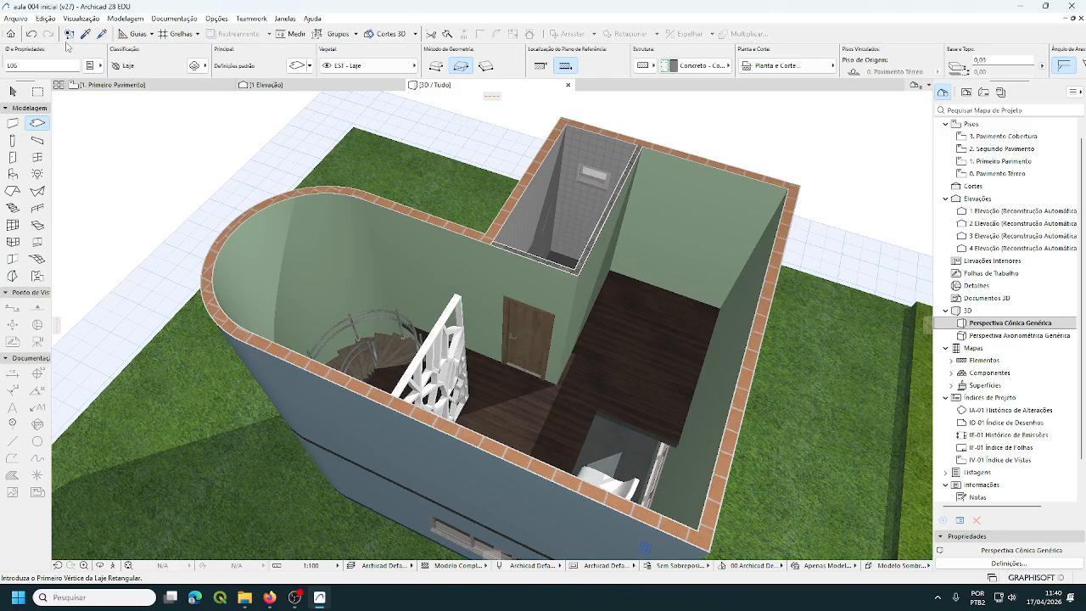
Step: Undo the last slab creation, compare plan and 3D, and return to the 1. Primeiro Pavimento plan
click(181, 91)
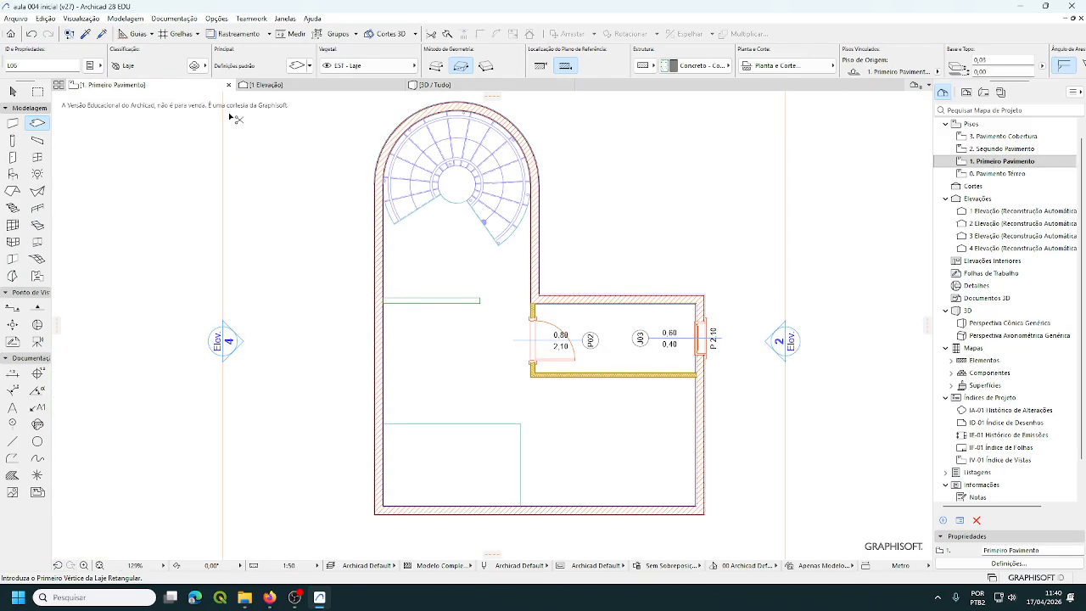
click(480, 88)
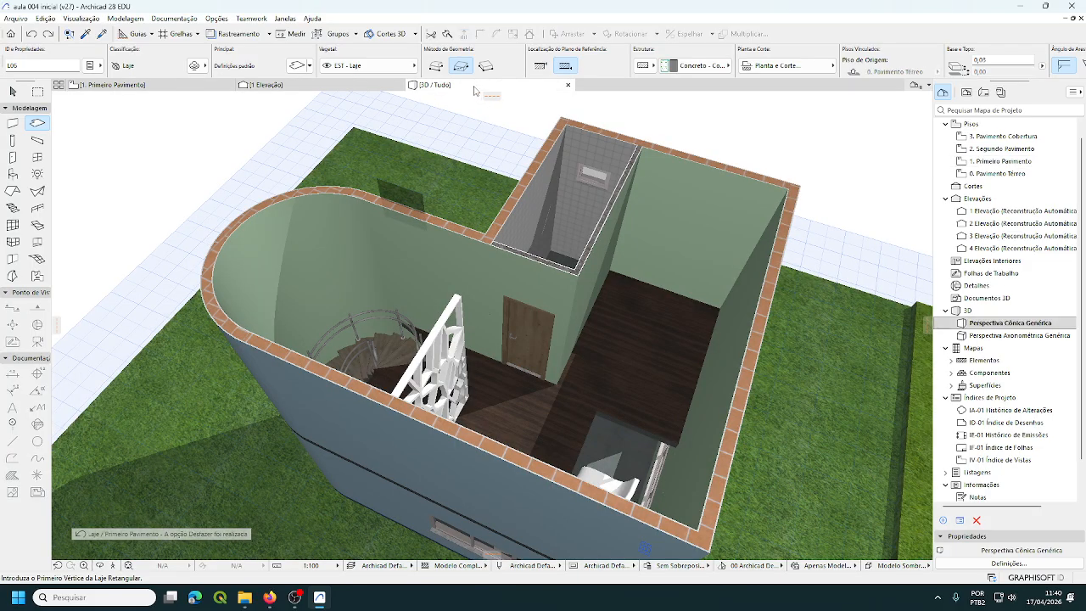
click(160, 89)
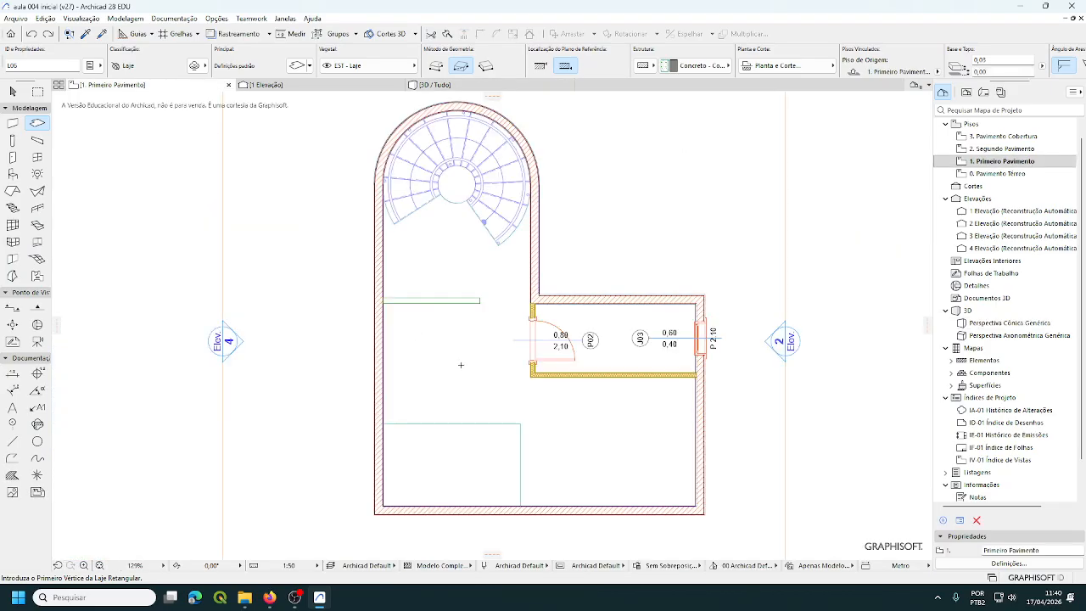
Step: Generate the wood-surfaced floor slab again from the main room's contour with the Magic Wand and check it in 3D
key(space)
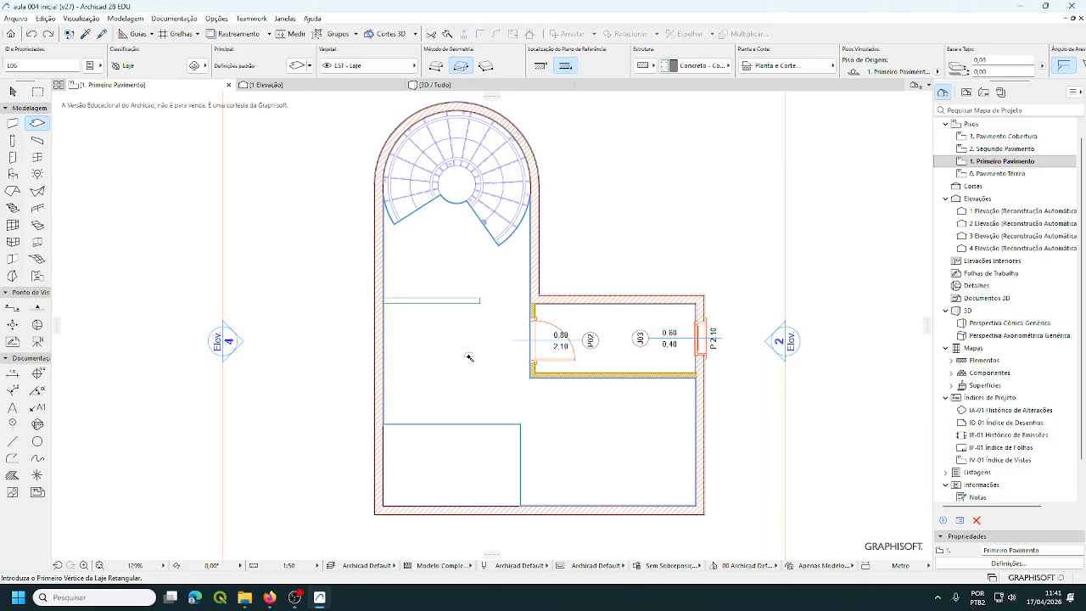
click(492, 87)
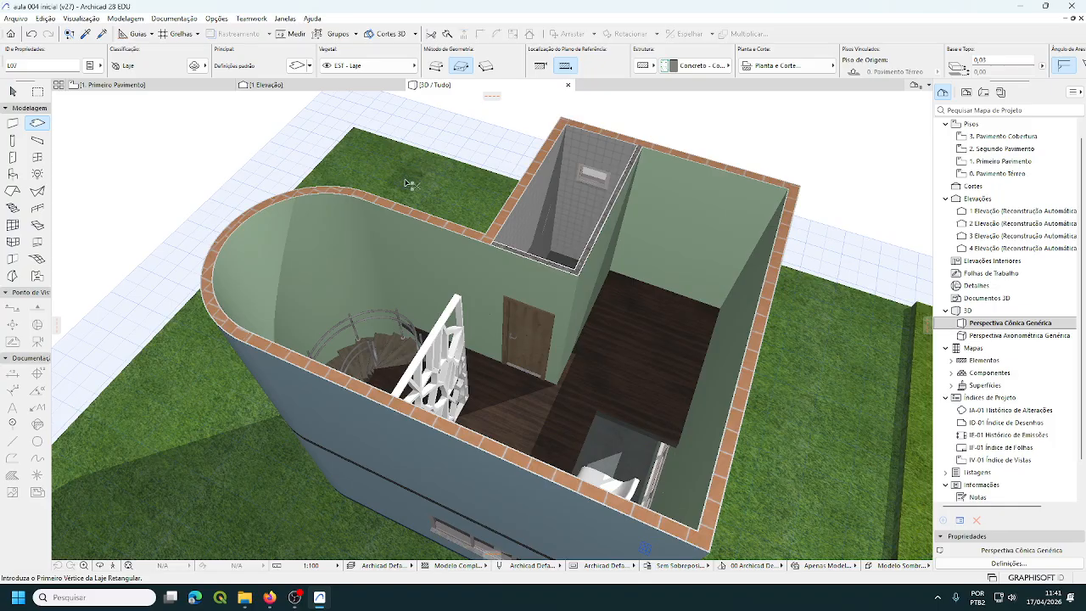
shift+middle_drag(406, 181, 390, 198)
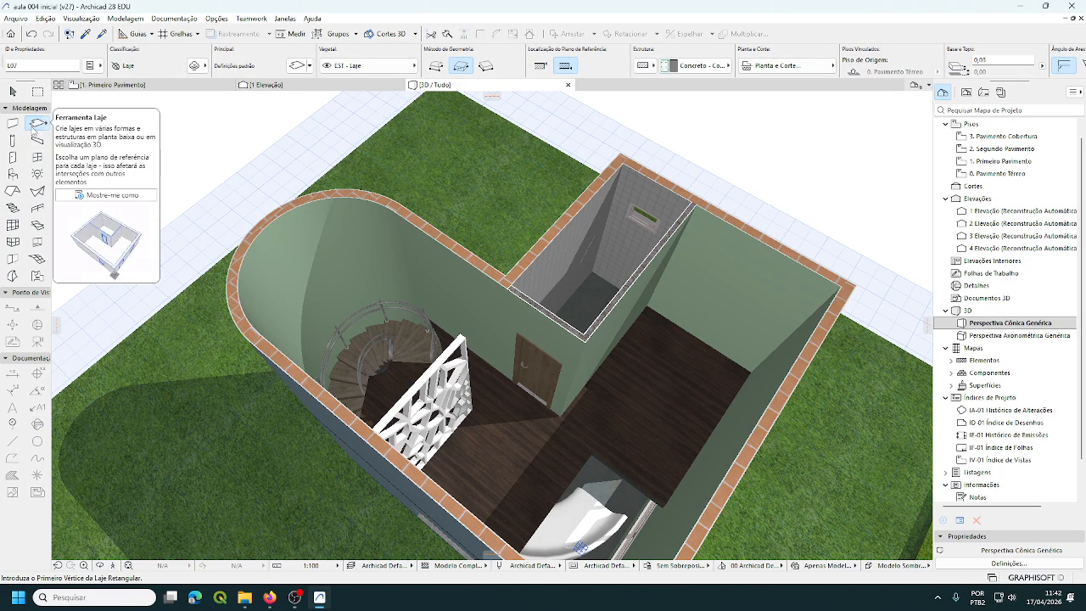
Step: Set the default slab thickness to 0,02 for the small room's floor finish in the 1. Primeiro Pavimento plan
double_click(35, 125)
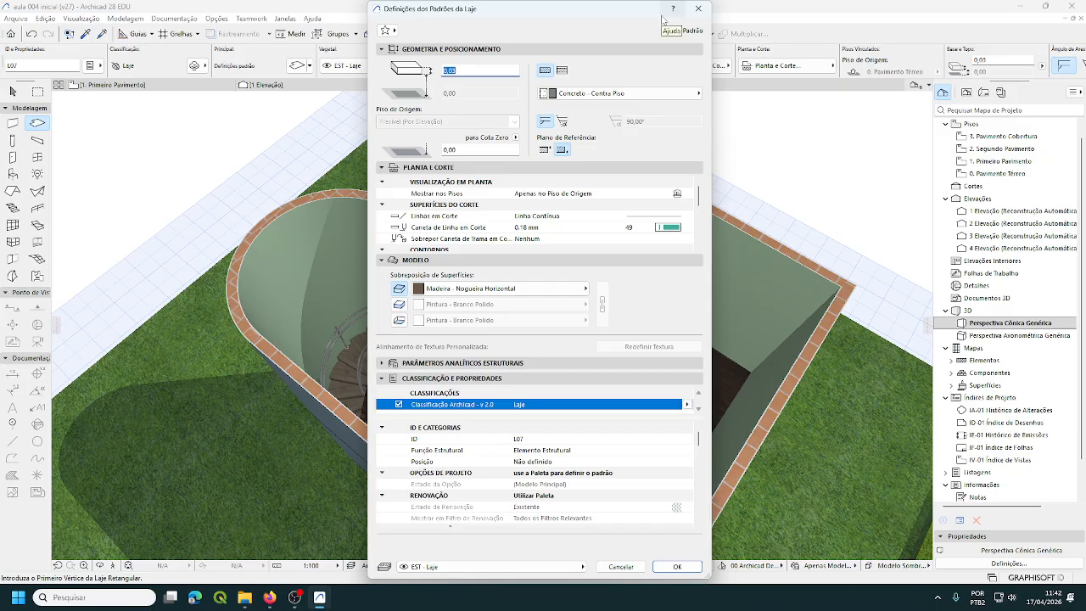
click(695, 10)
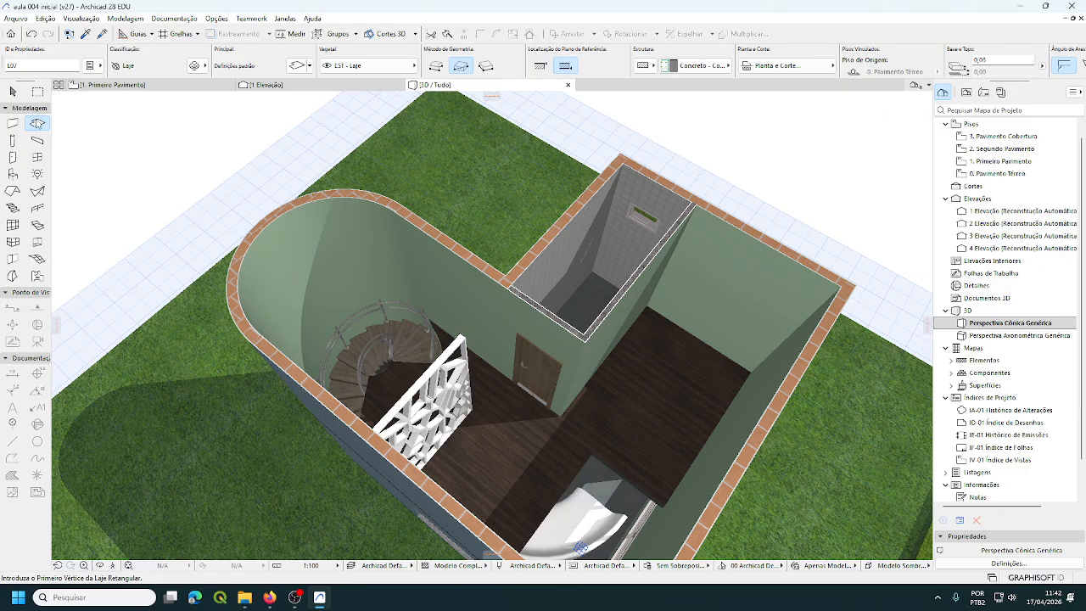
click(113, 85)
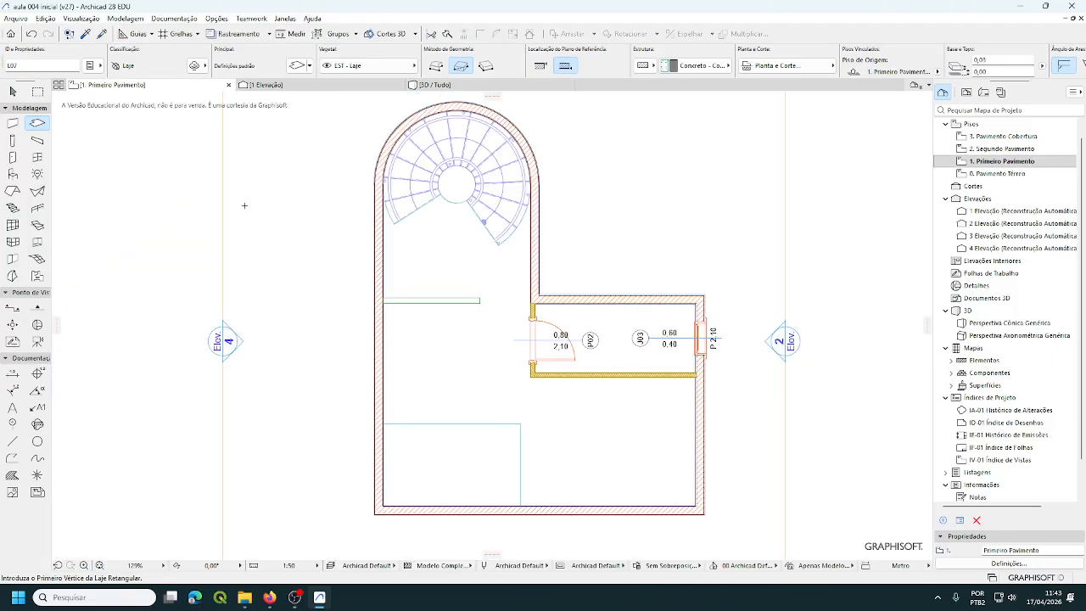
double_click(38, 123)
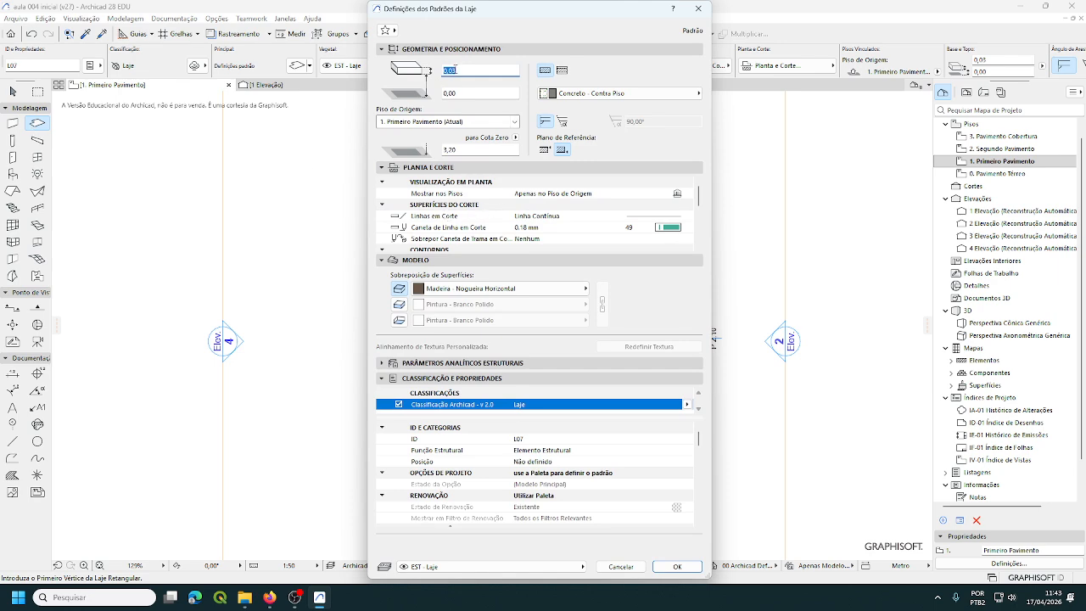
click(454, 72)
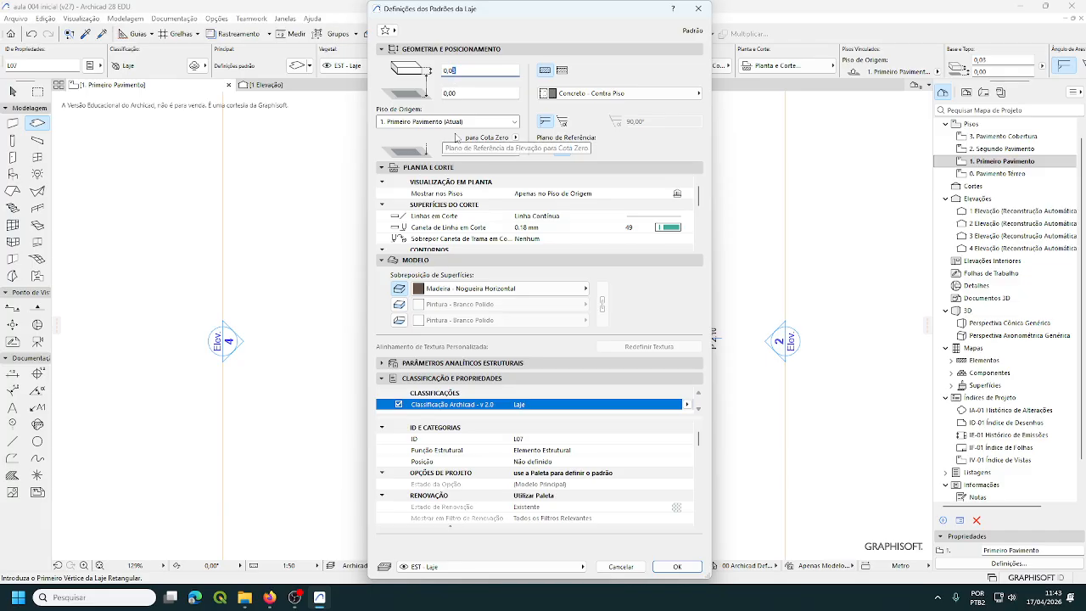
text(2)
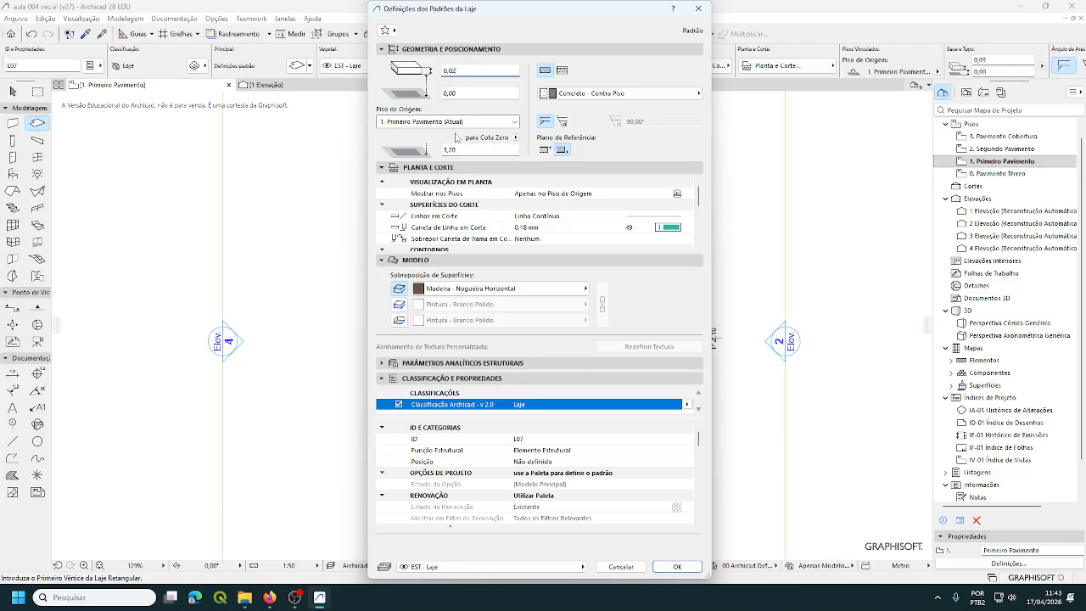
Step: Override the slab's default top surface with Ladrilhos - Branco Mate15x15 from Revestimentos and accept the slab settings
click(587, 289)
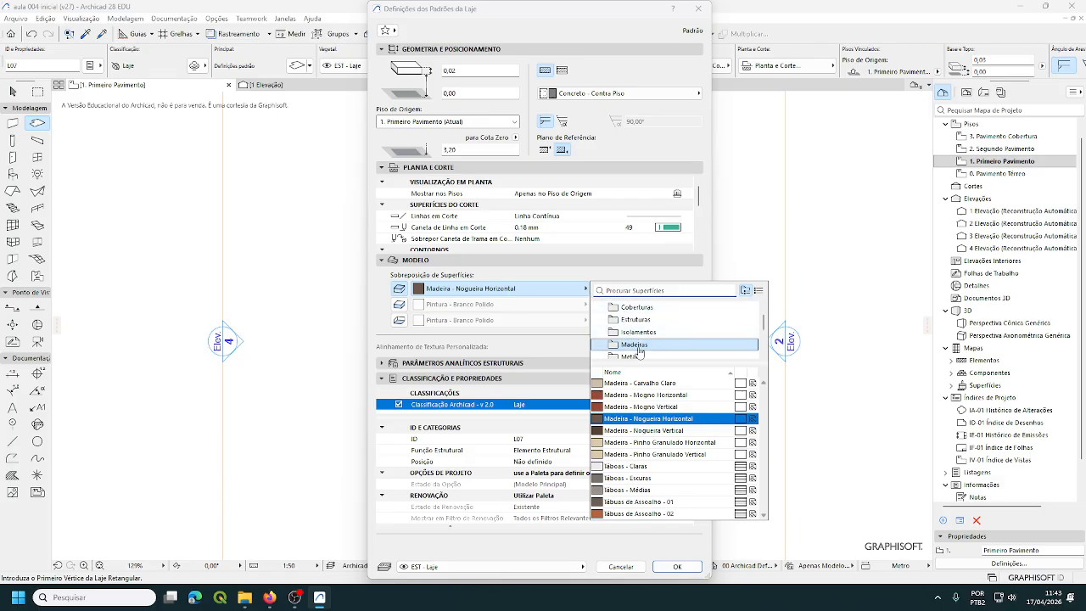
scroll(623, 344, down, 1)
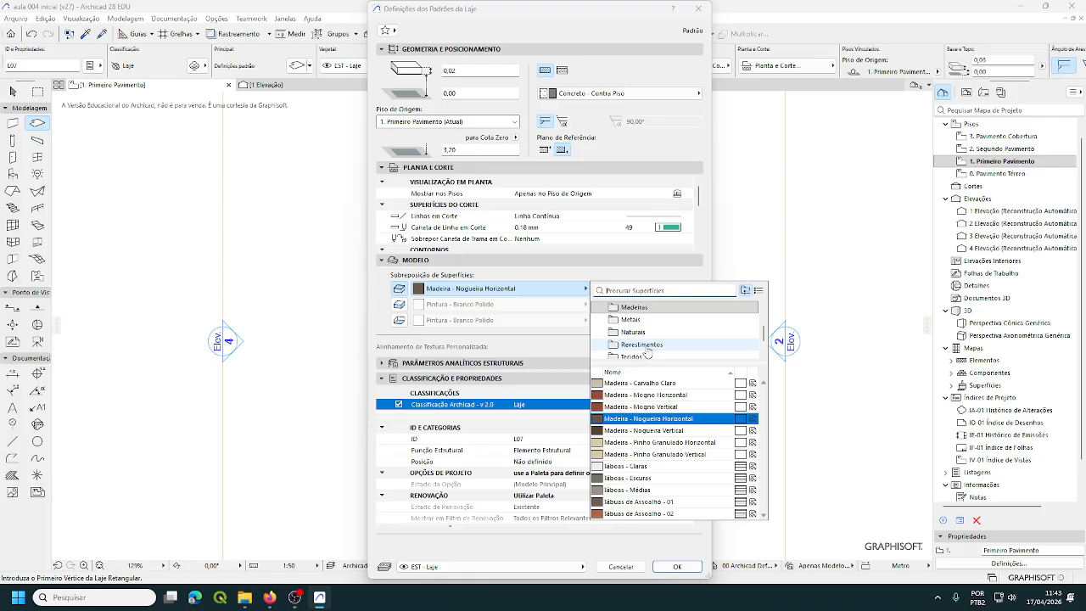
click(645, 345)
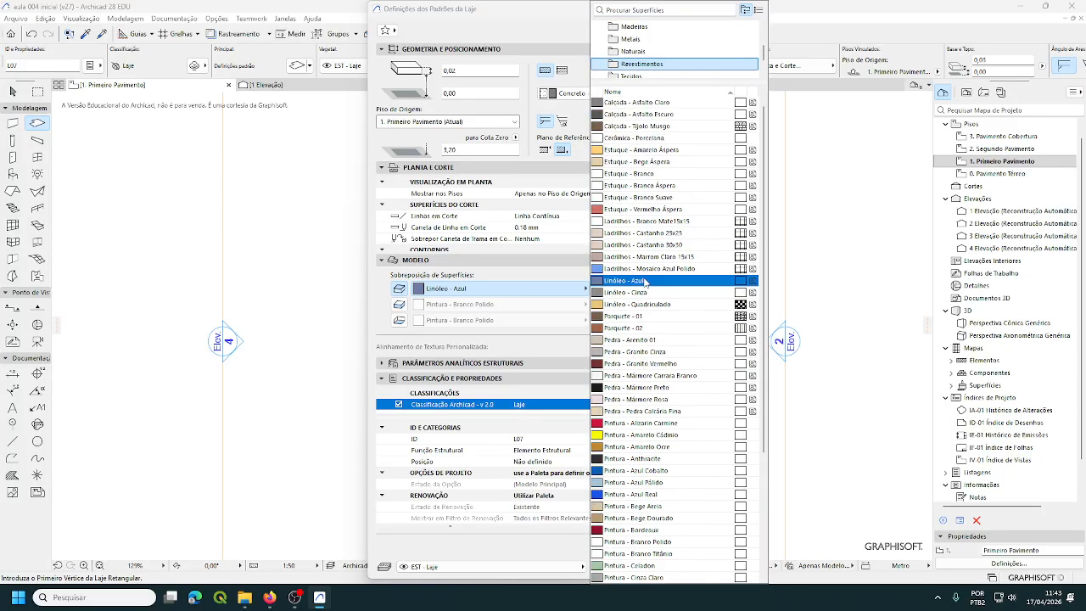
click(664, 220)
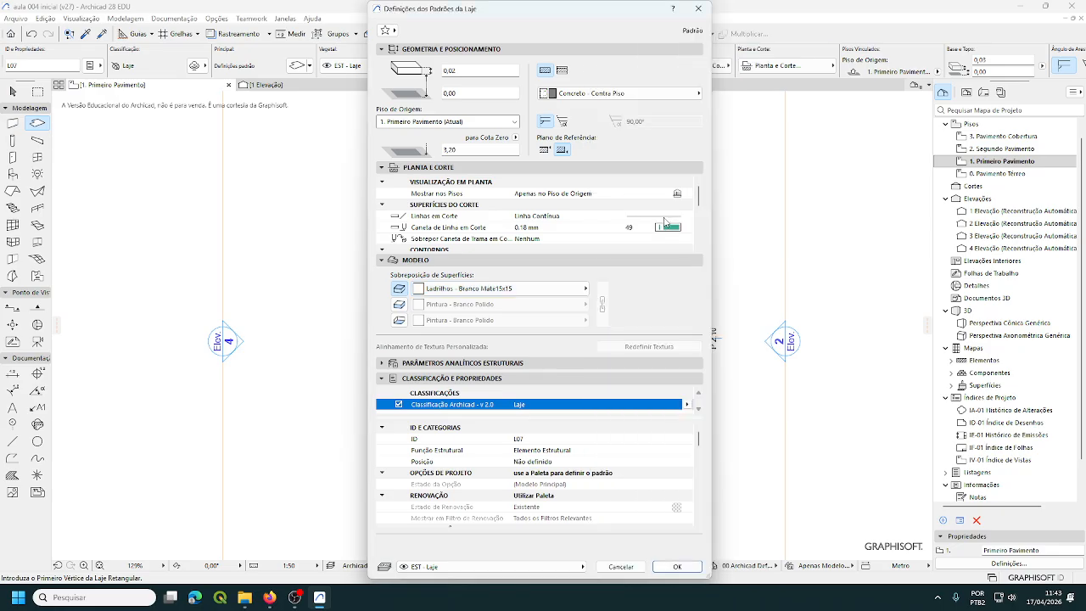
click(678, 567)
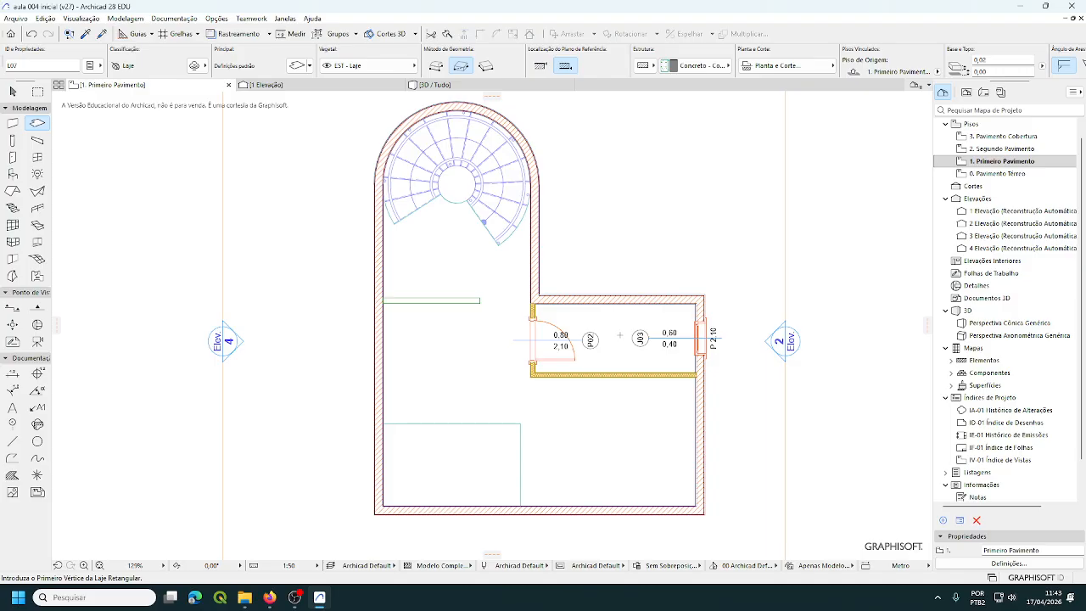
Step: Generate the tiled floor slab from the small room's inner contour with the Magic Wand and check it in 3D
key(space)
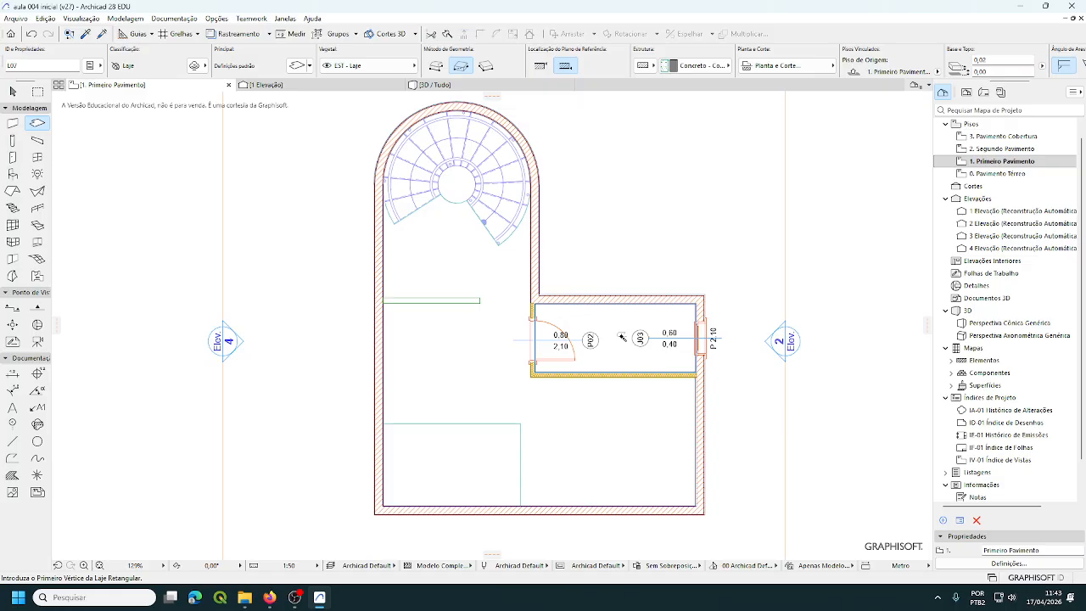
click(625, 336)
click(436, 85)
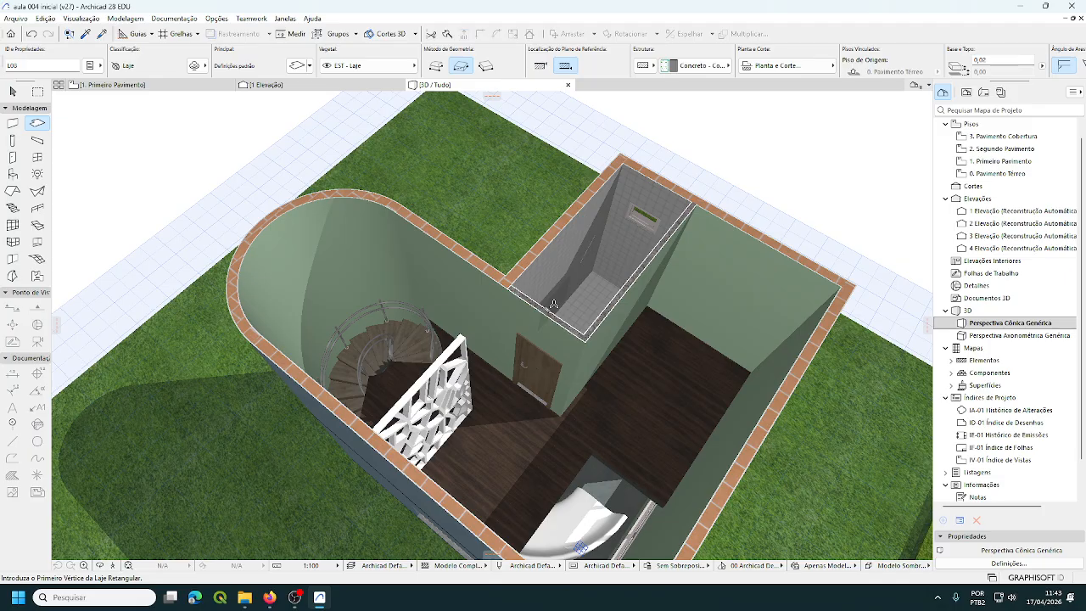
Step: From the first-floor plan, open the object defaults and expand the loaded library down to Equipamentos Sanitários 27
mouse_move(125, 88)
click(125, 88)
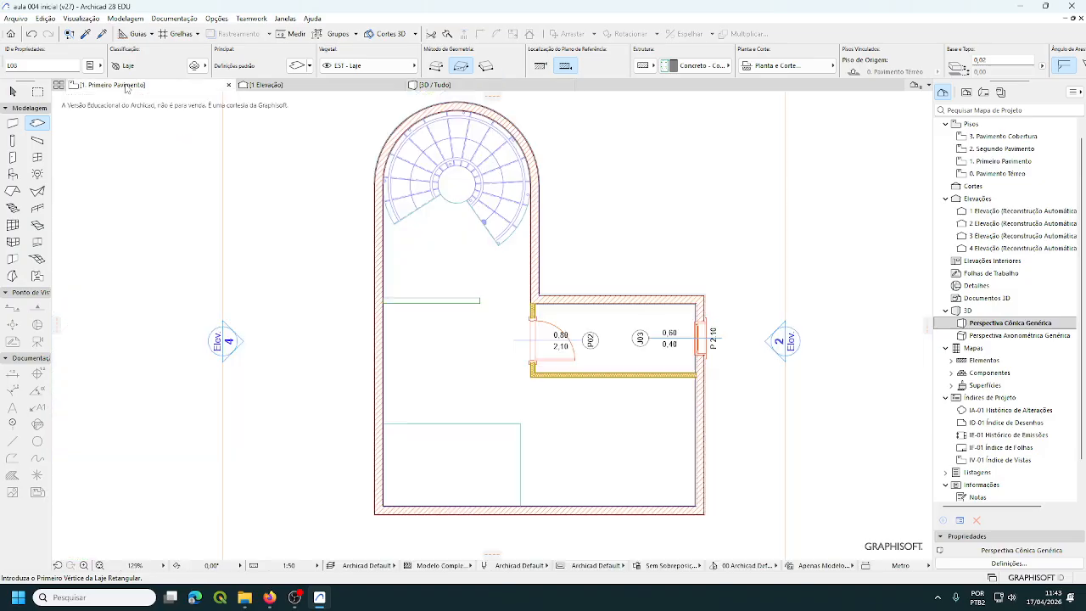
scroll(649, 322, up, 5)
scroll(649, 322, up, 3)
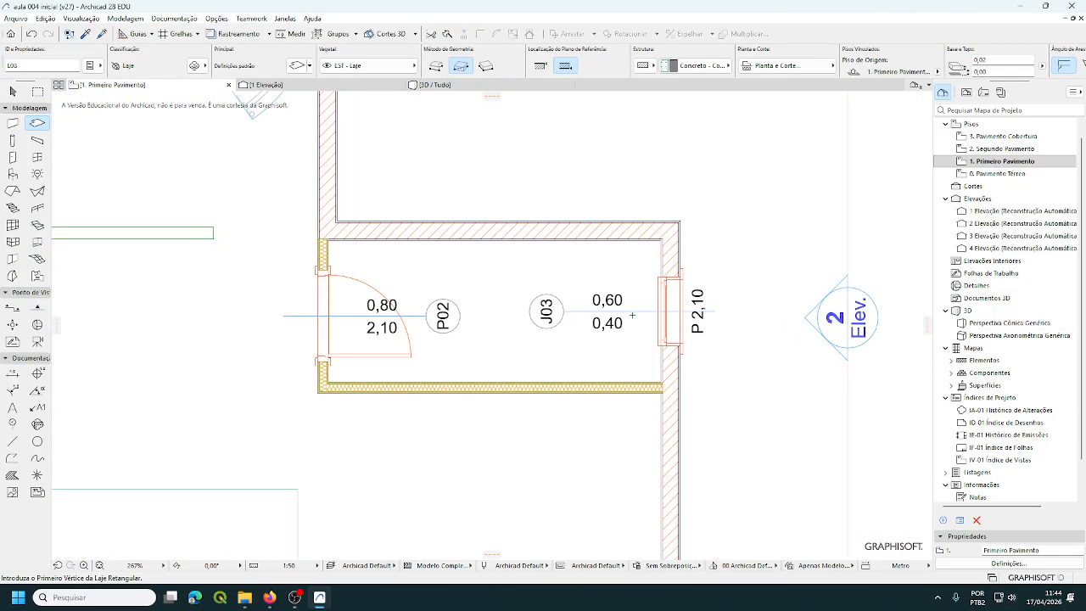
scroll(631, 316, up, 3)
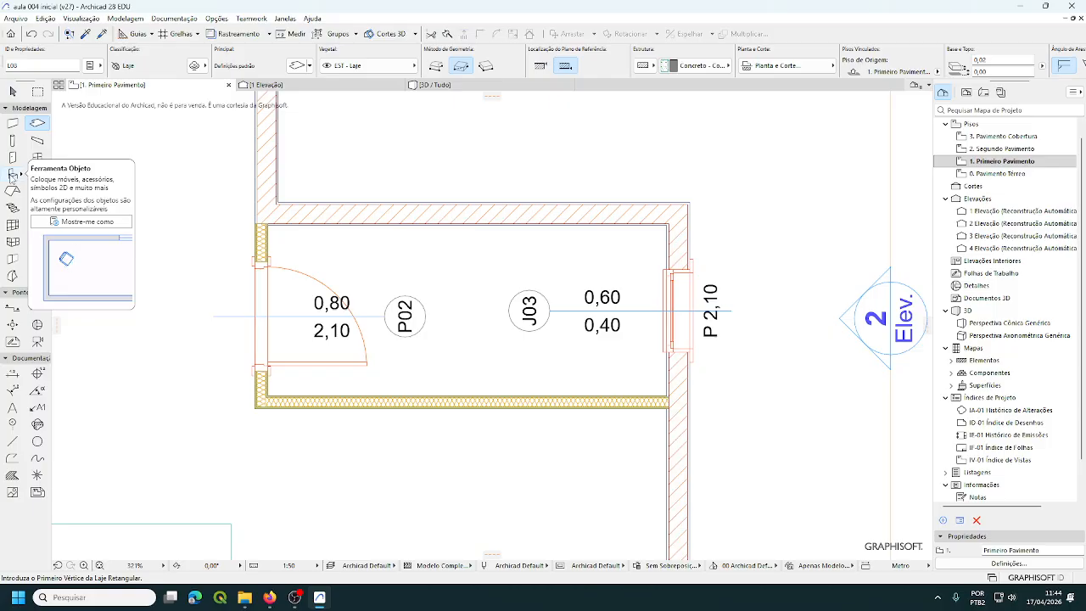
click(12, 176)
double_click(12, 176)
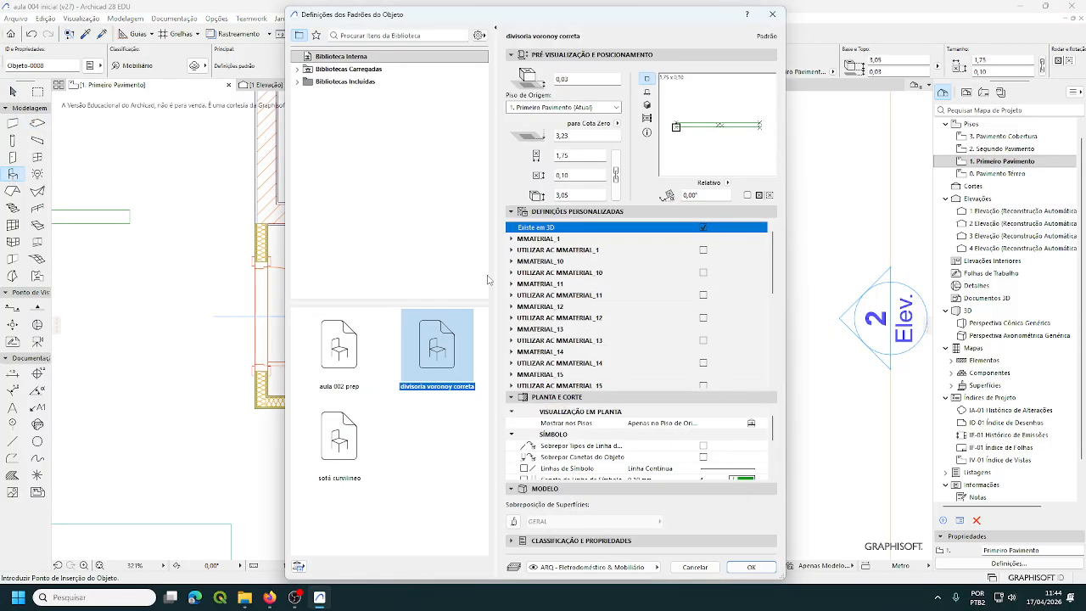
click(298, 71)
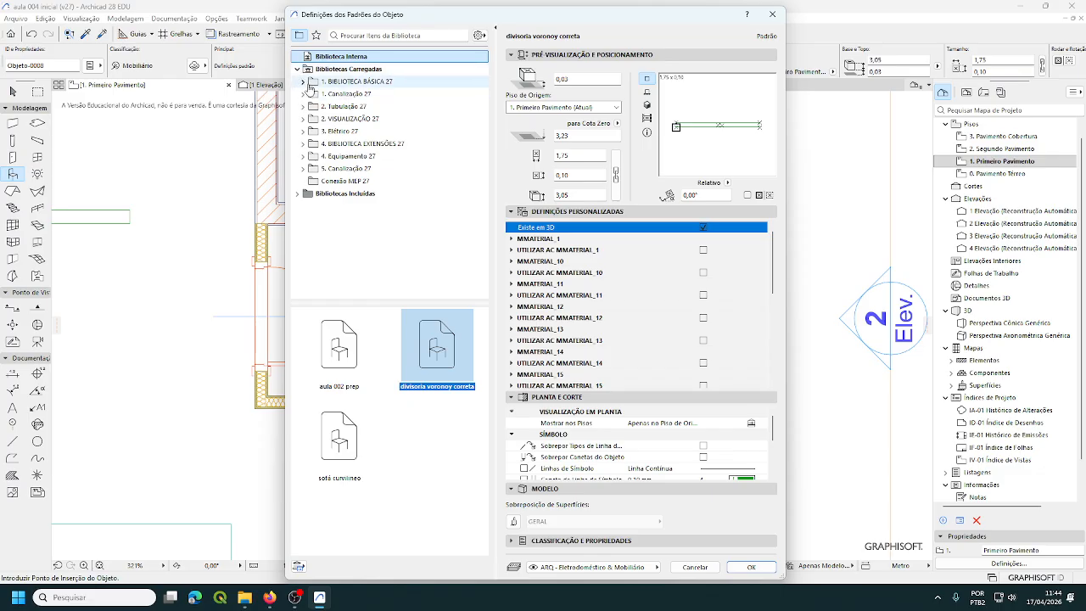
click(305, 83)
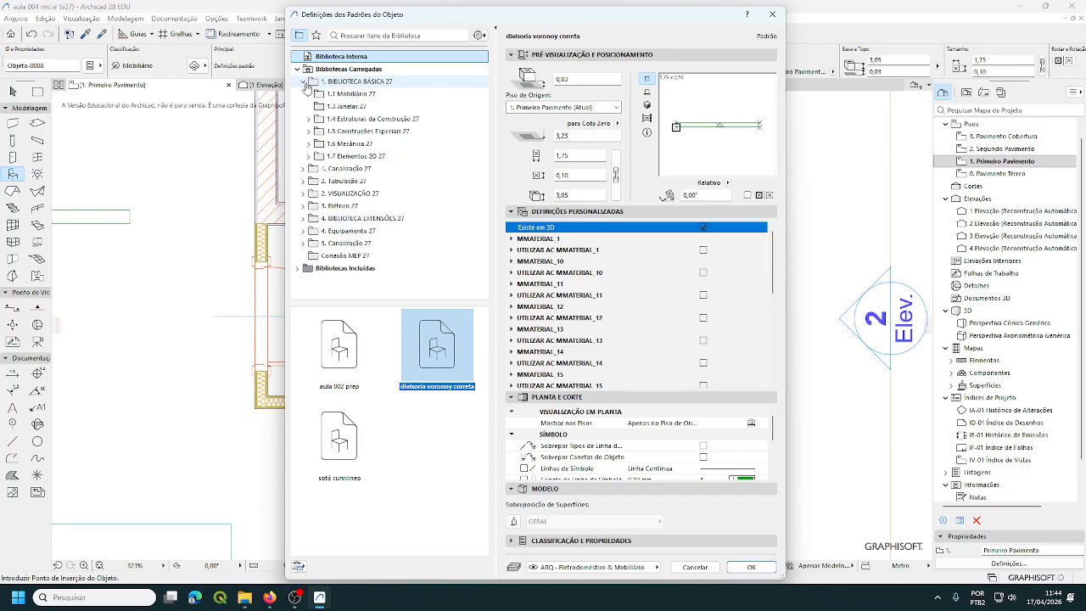
click(308, 145)
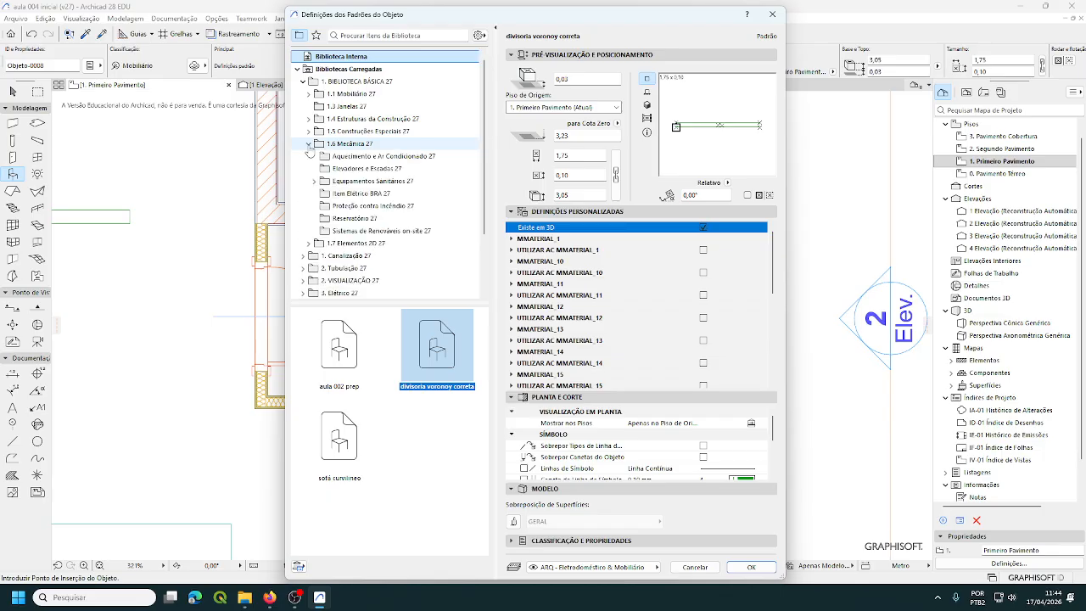
click(314, 183)
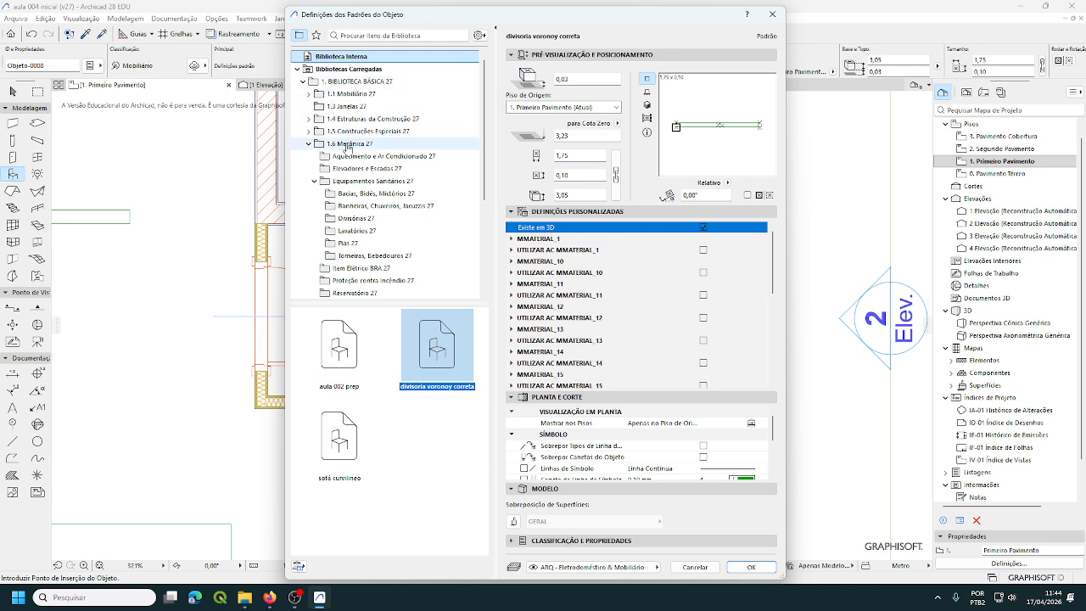
Step: Choose Cabine de Chuveiro 27 from Banheiras, Chuveiros, Jacuzzis 27 and accept the object defaults with its 0,80 × 0,80 size
click(370, 206)
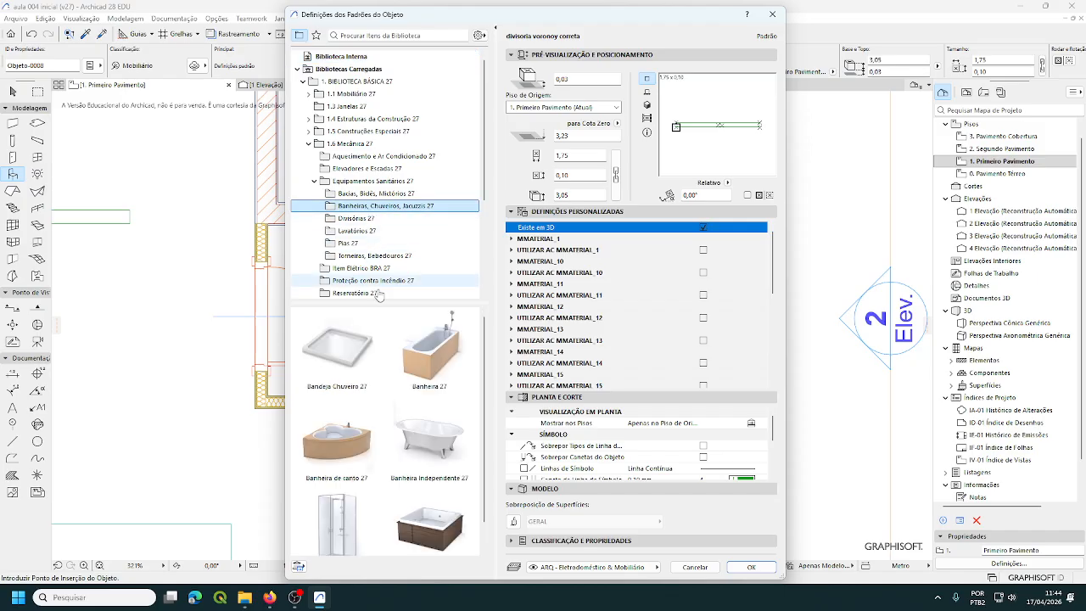
scroll(365, 331, down, 1)
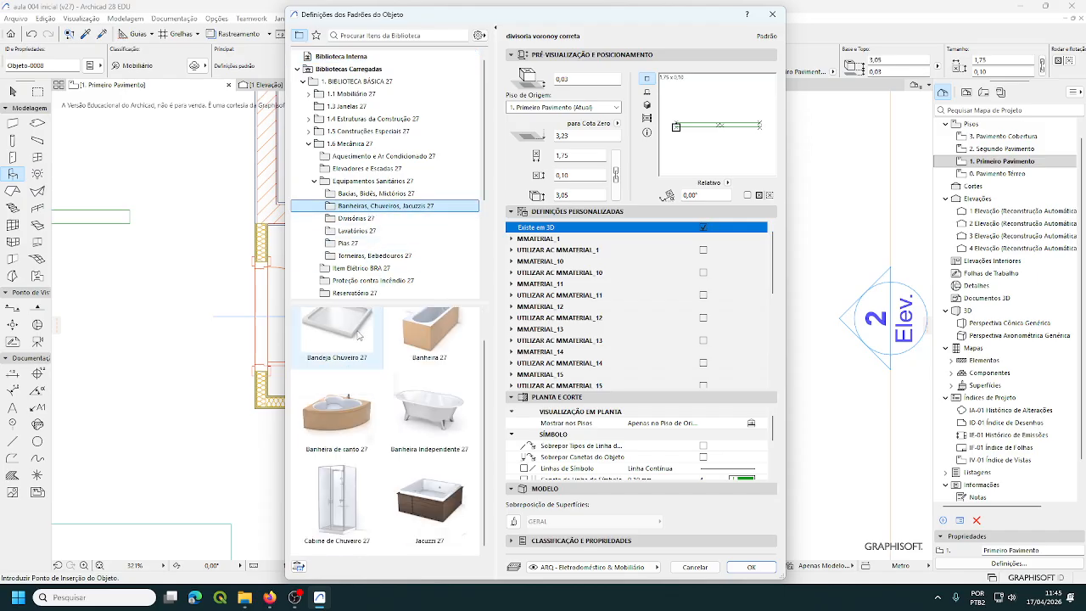
click(338, 528)
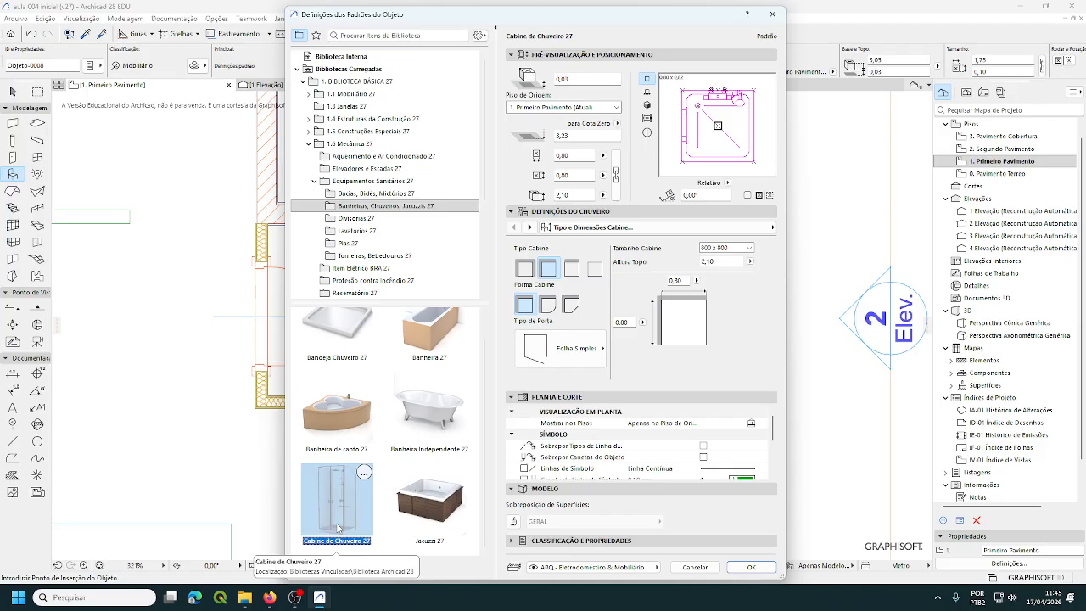
click(569, 155)
drag(570, 155, 558, 156)
drag(574, 176, 556, 176)
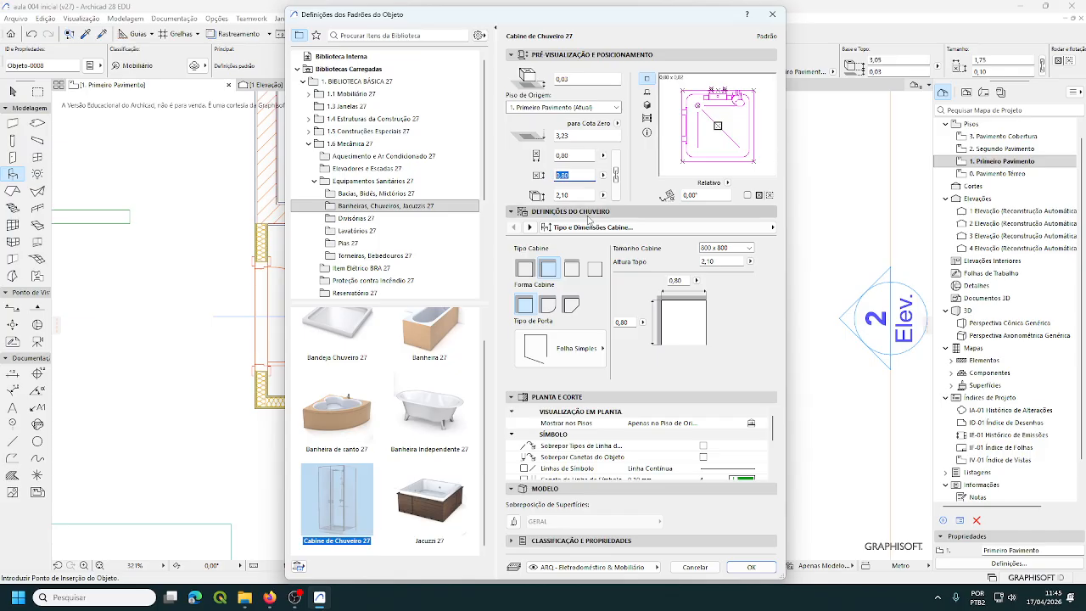
drag(614, 24, 840, 23)
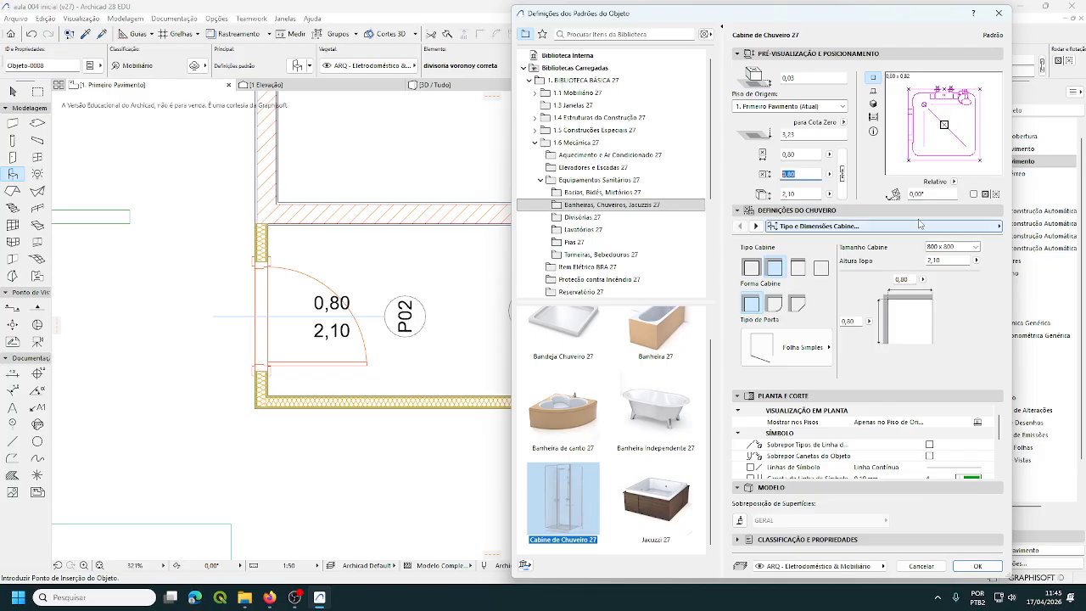
click(977, 566)
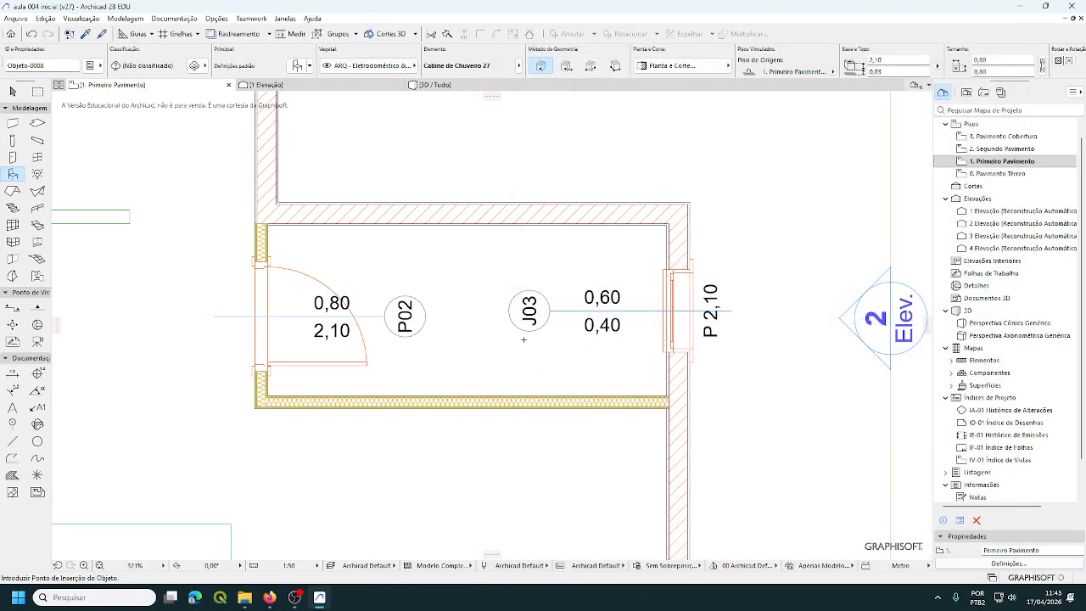
Step: Measure the small room's clear width along the window wall, from the partition's inner corner to the opposite corner
key(m)
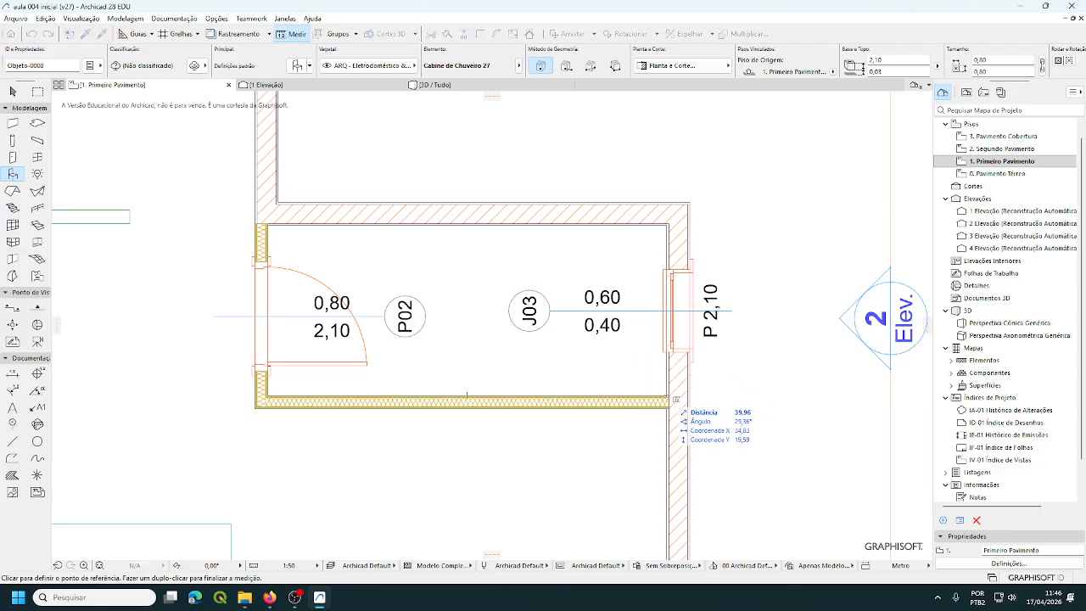
click(667, 396)
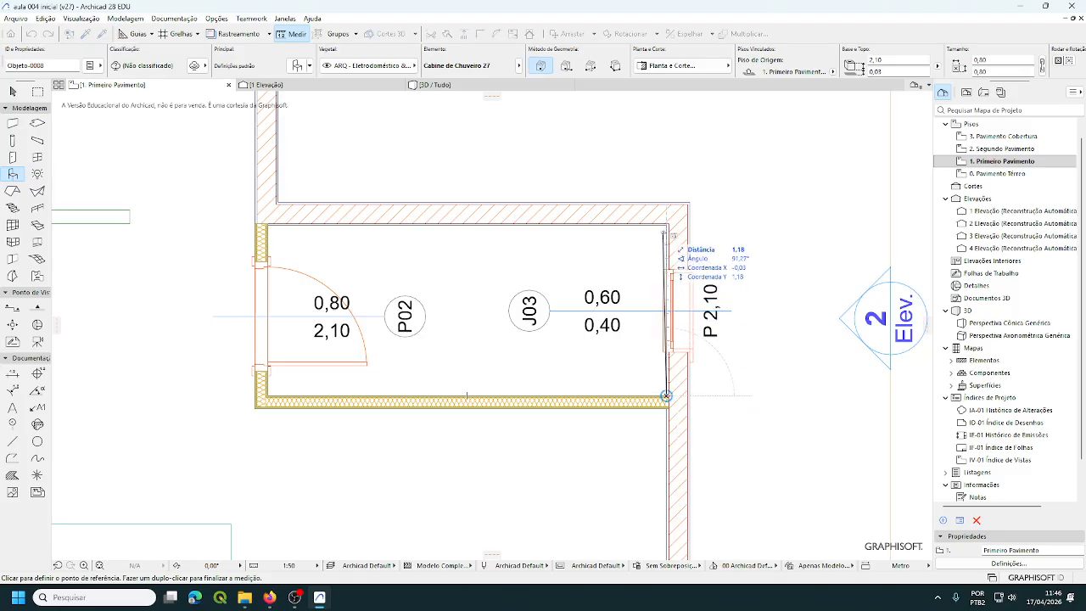
click(666, 226)
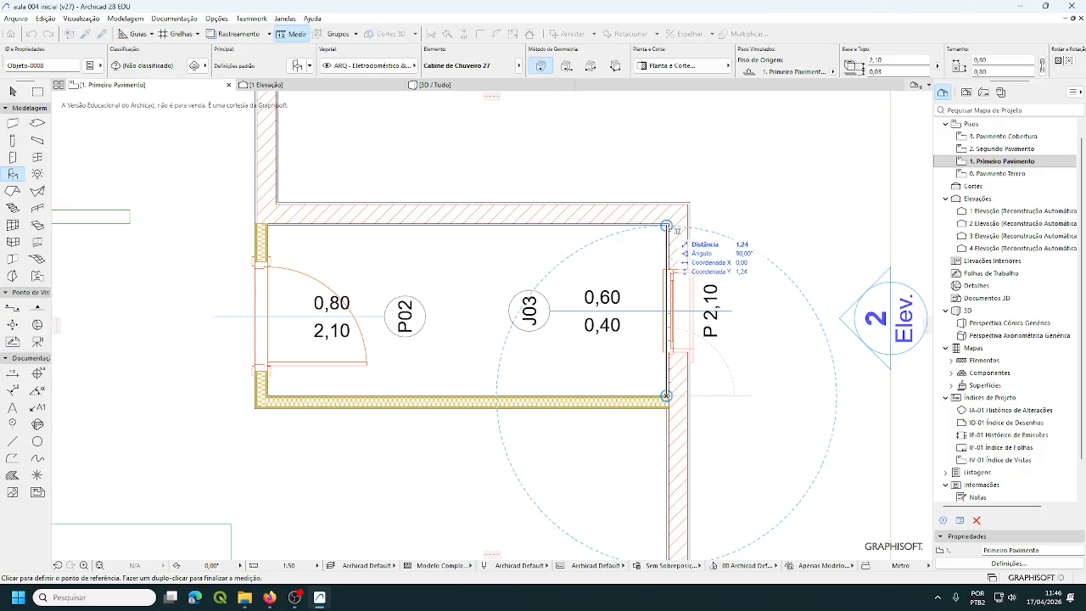
key(Escape)
scroll(675, 340, up, 1)
scroll(670, 349, up, 4)
click(666, 489)
scroll(661, 453, up, 3)
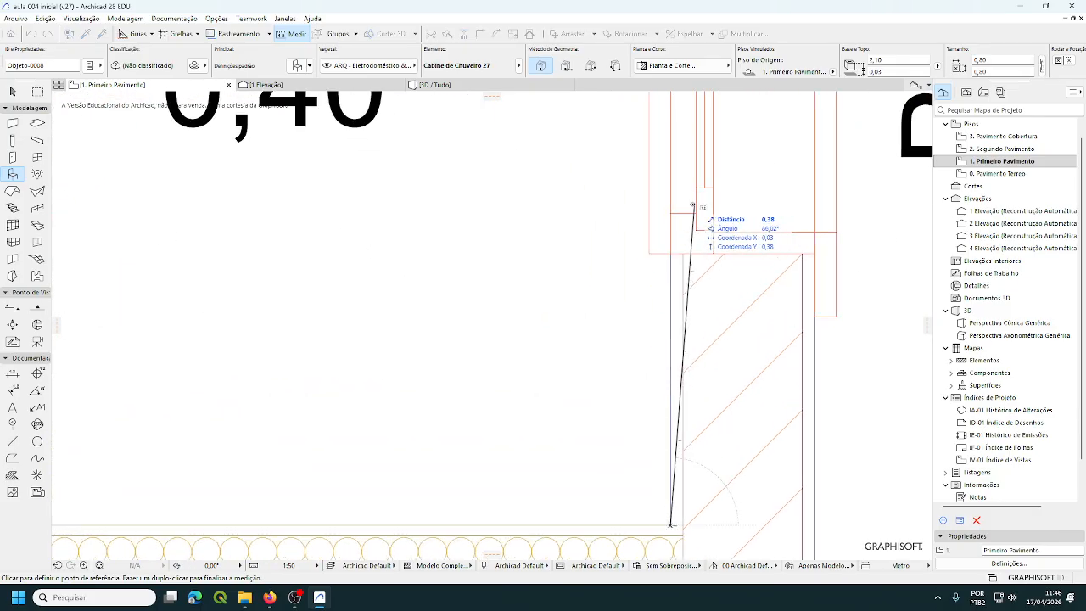
scroll(687, 118, down, 5)
middle_drag(677, 116, 670, 224)
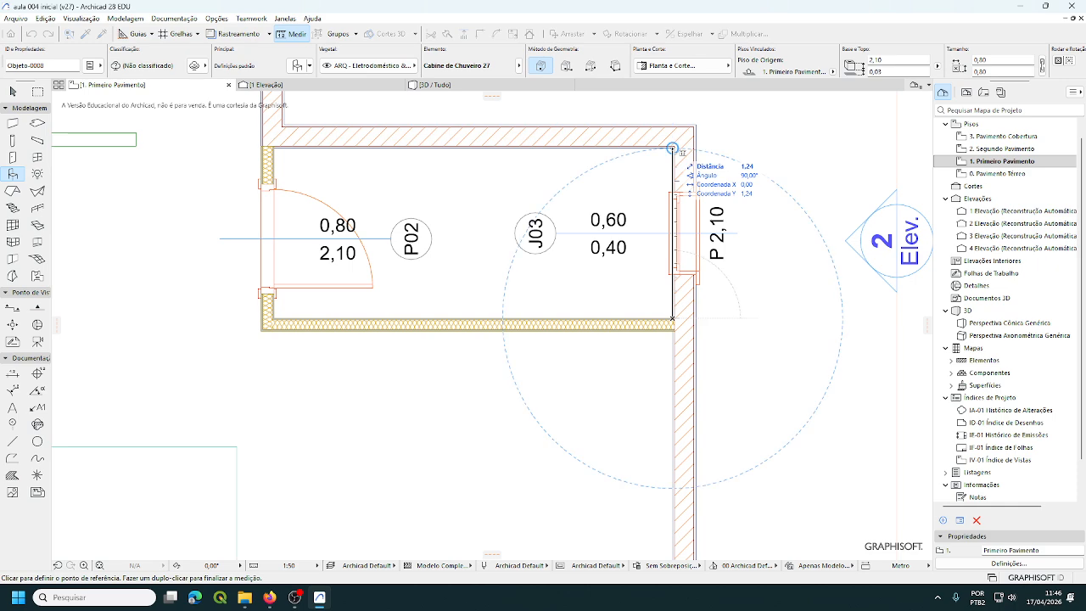
key(Escape)
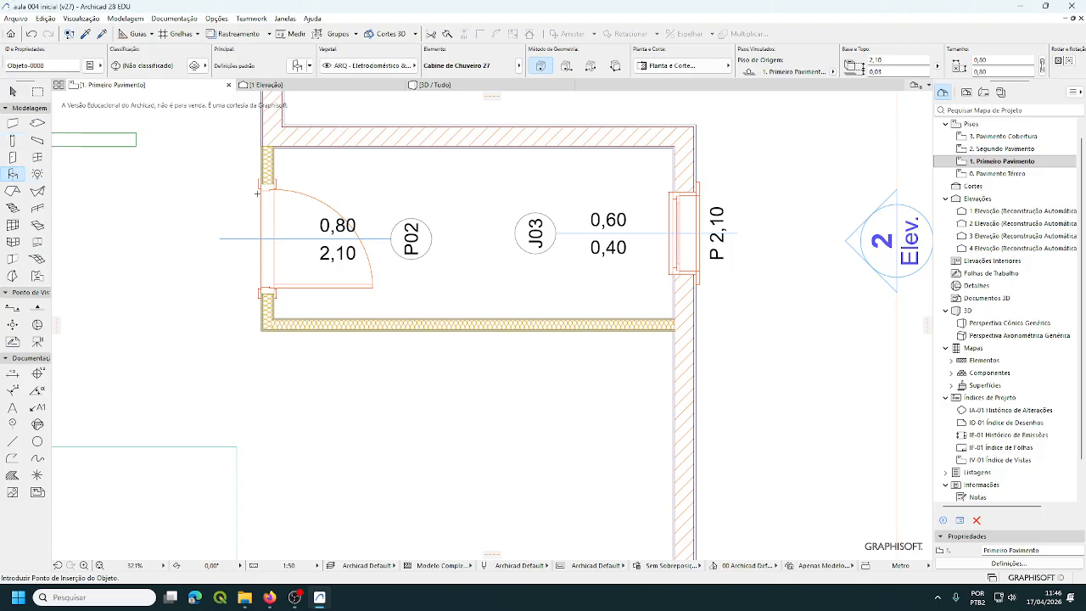
Step: In the object defaults, set the Cabine de Chuveiro 27 depth to 1,24 and its offset from the home story to 0,02
double_click(13, 173)
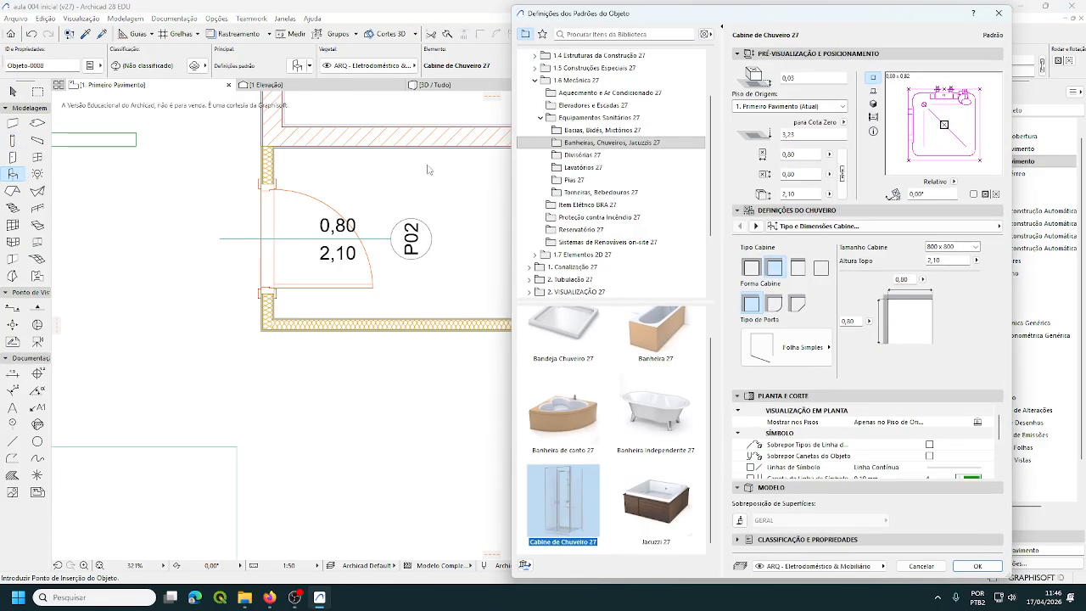
drag(900, 20, 650, 23)
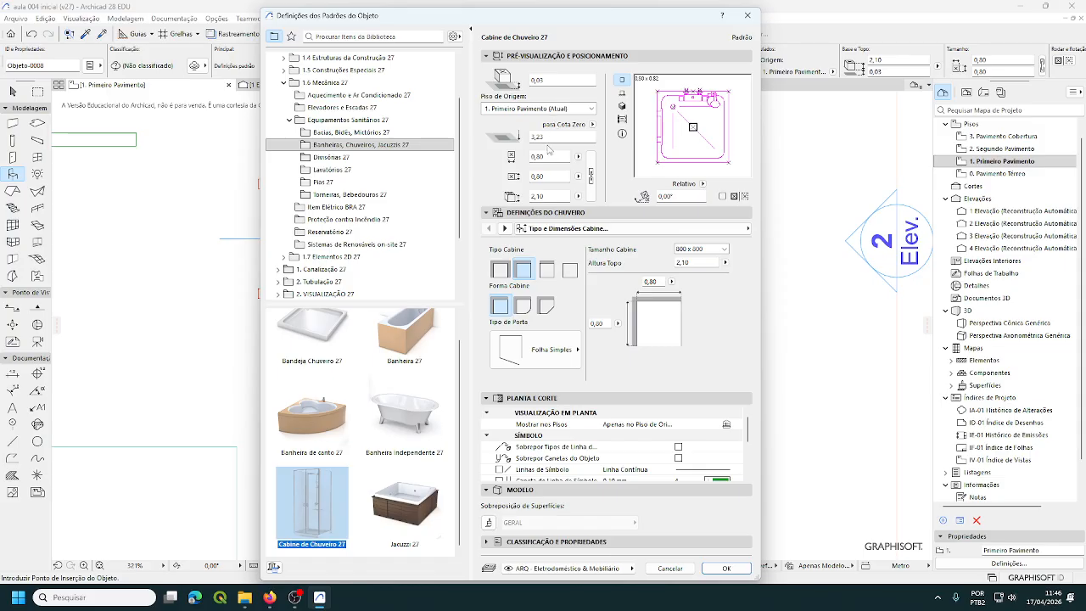
double_click(537, 177)
drag(536, 176, 529, 177)
text(1,24)
key(Return)
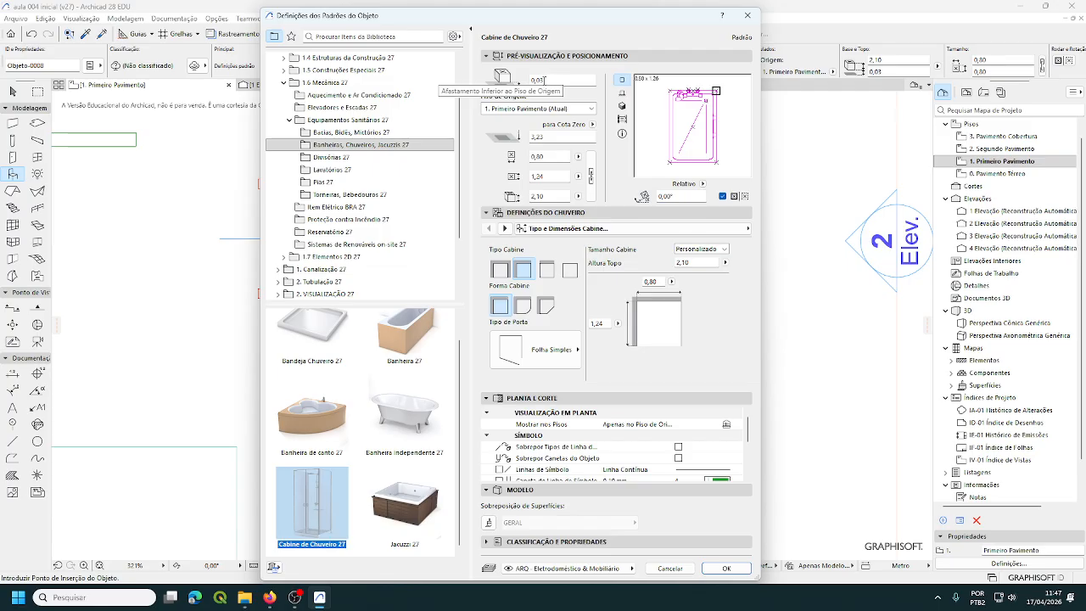
click(543, 80)
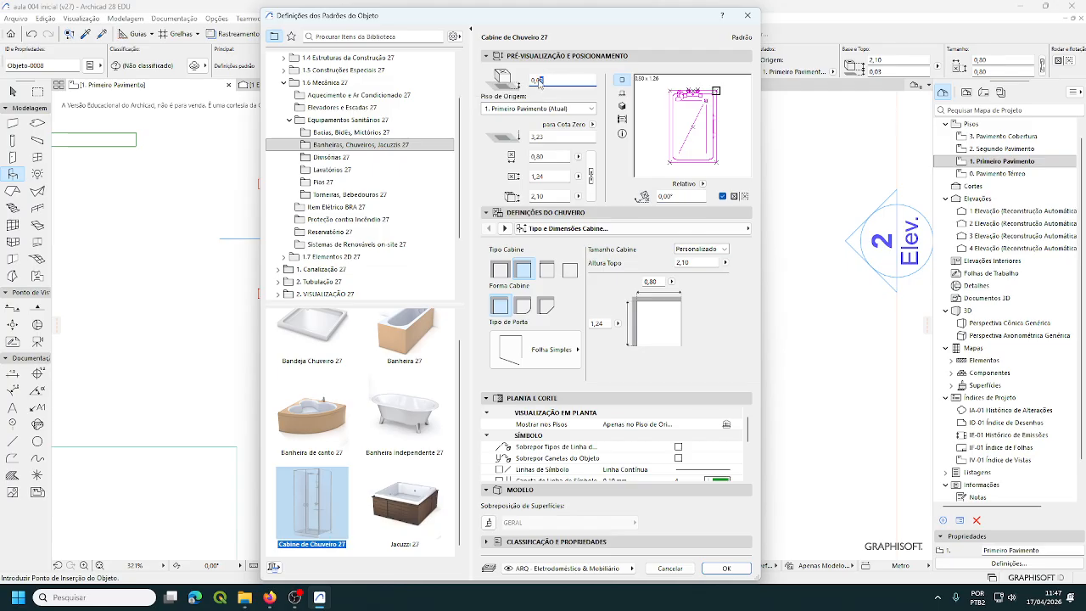
key(BackSpace)
text(2)
click(726, 569)
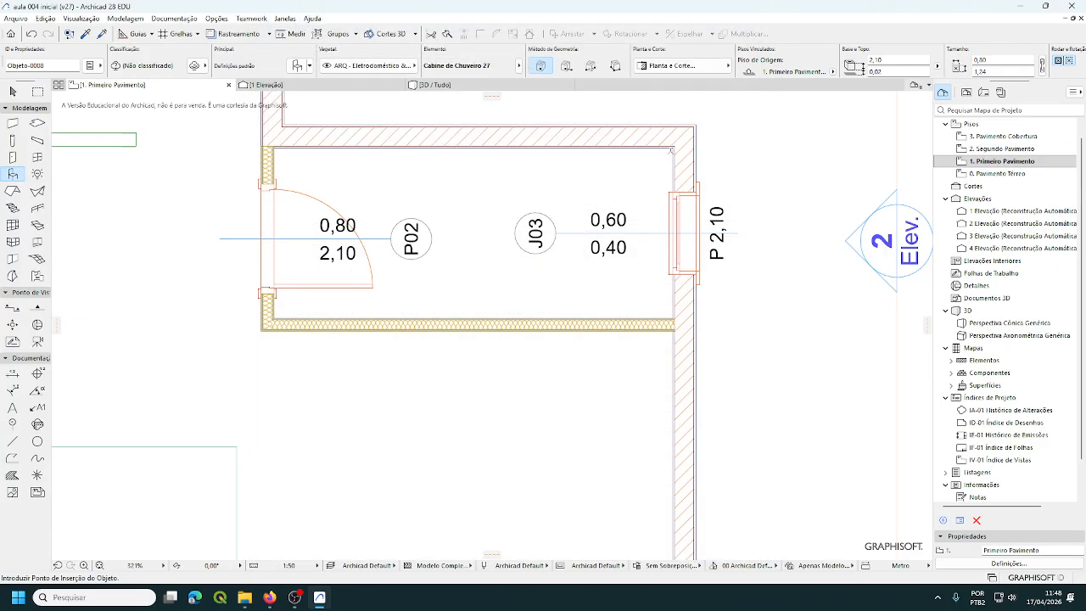
Step: Place the shower cabin in the bathroom's inner corner at the window wall and check it in 3D
click(674, 146)
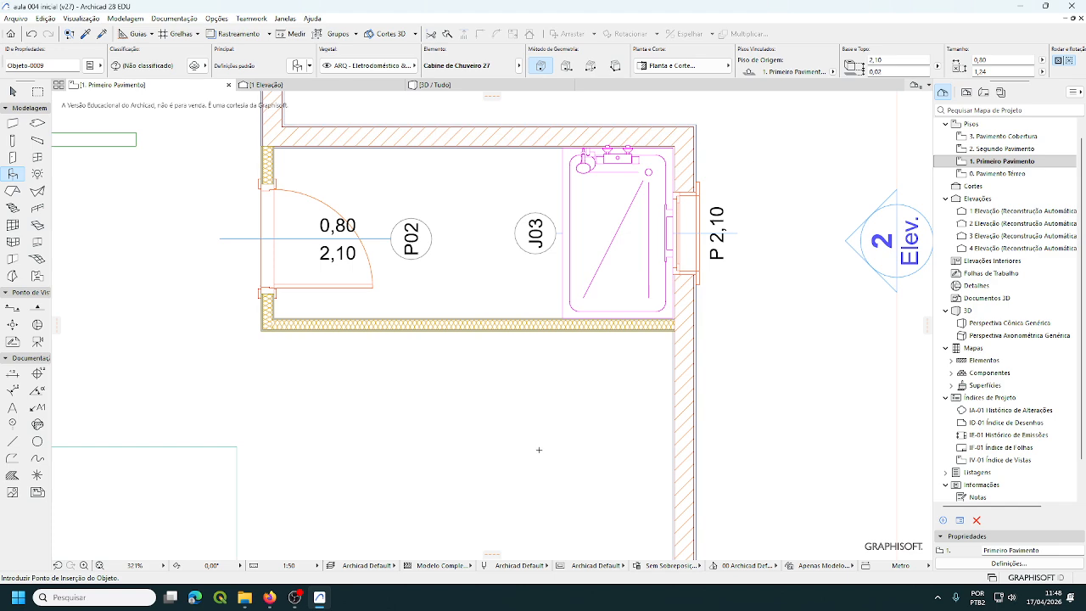
click(455, 85)
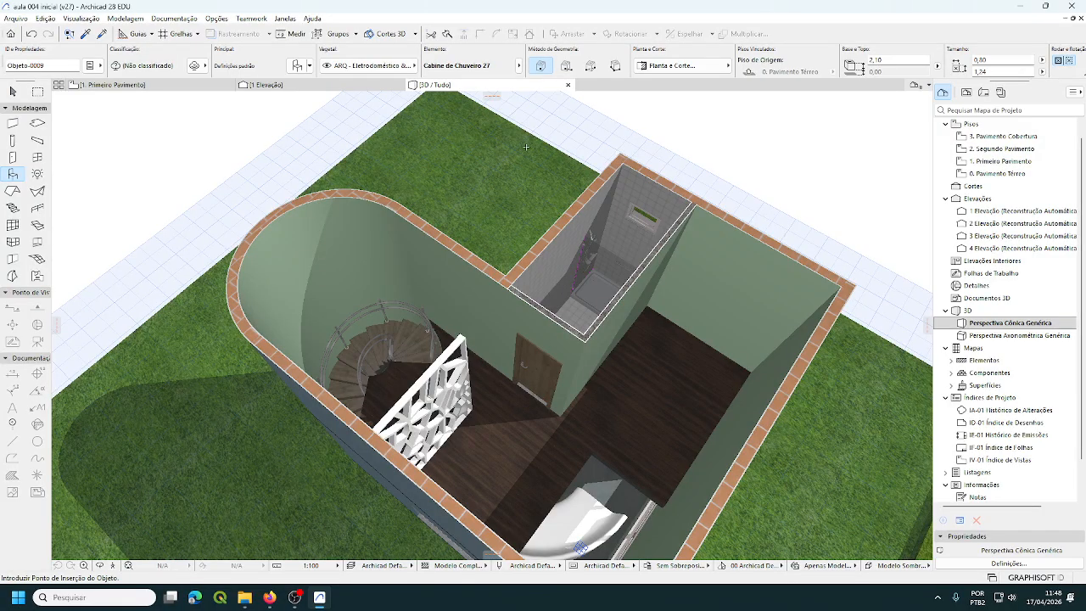
scroll(569, 250, up, 6)
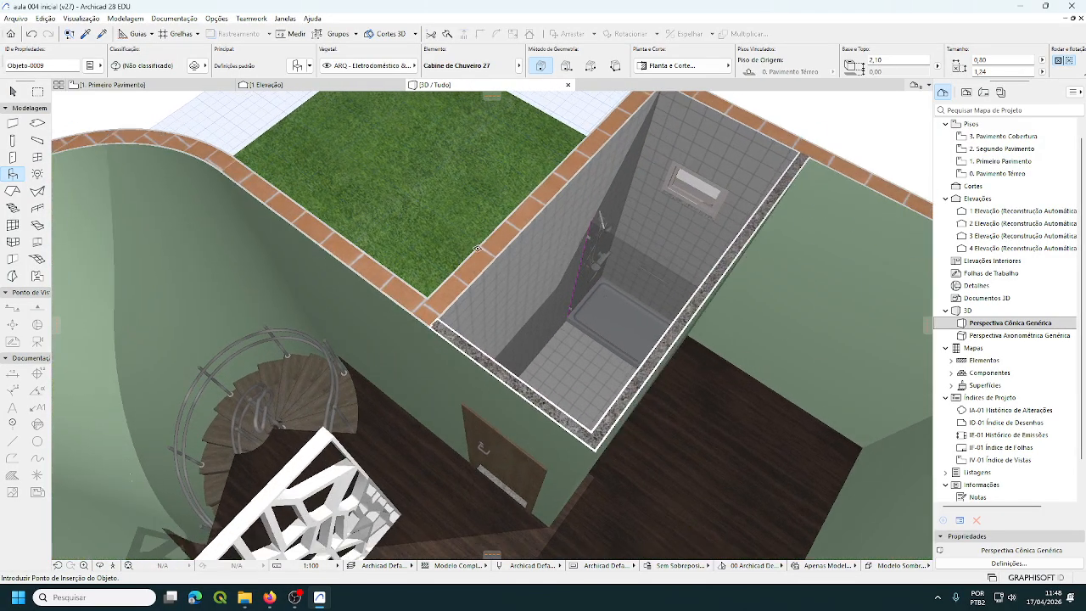
Step: From the first-floor plan, choose Vaso Sanitário 27 from Bacias, Bidês, Mictórios 27 as the default object, with flush type Na Parede
click(185, 85)
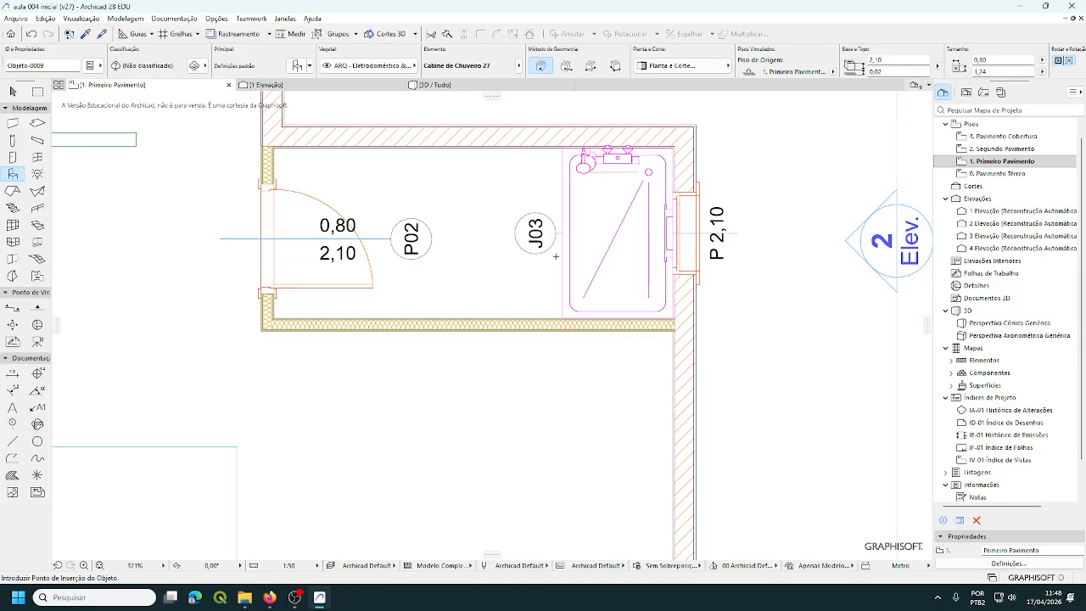
double_click(15, 174)
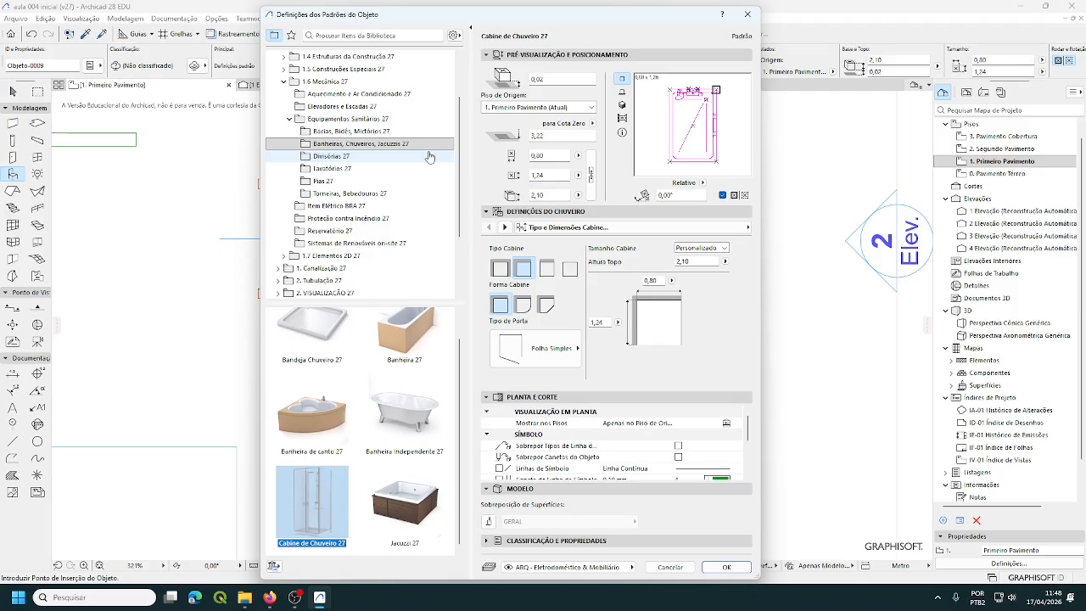
click(345, 132)
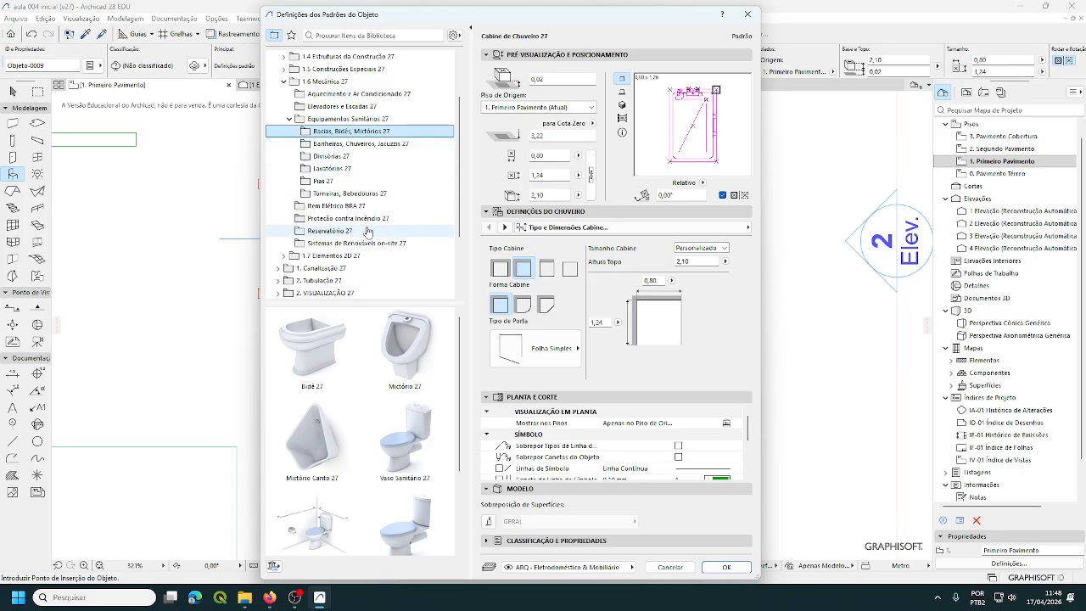
scroll(367, 231, up, 2)
scroll(331, 433, down, 3)
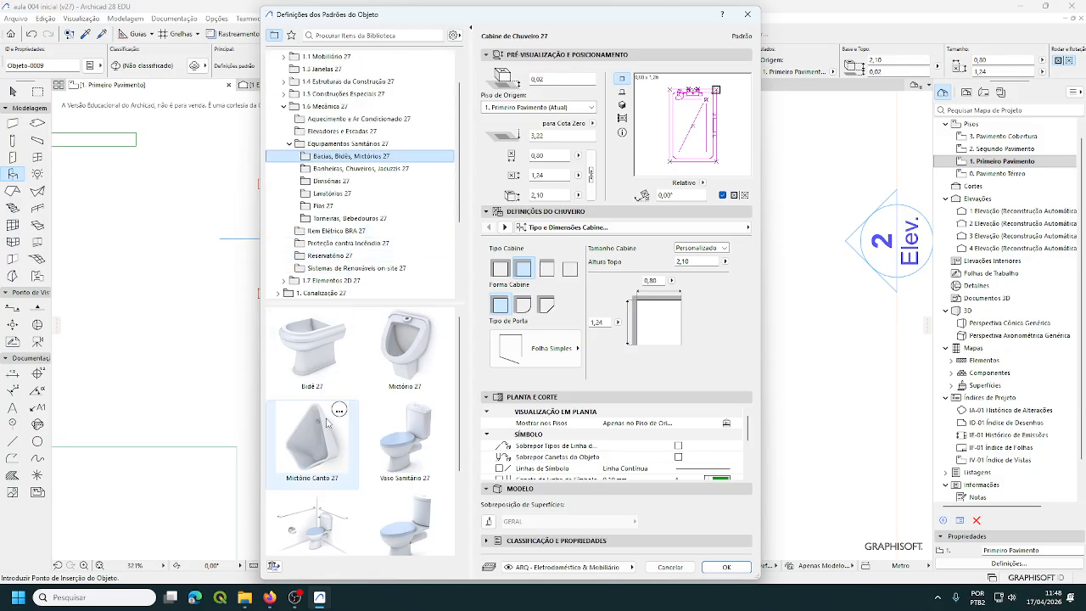
scroll(356, 428, up, 2)
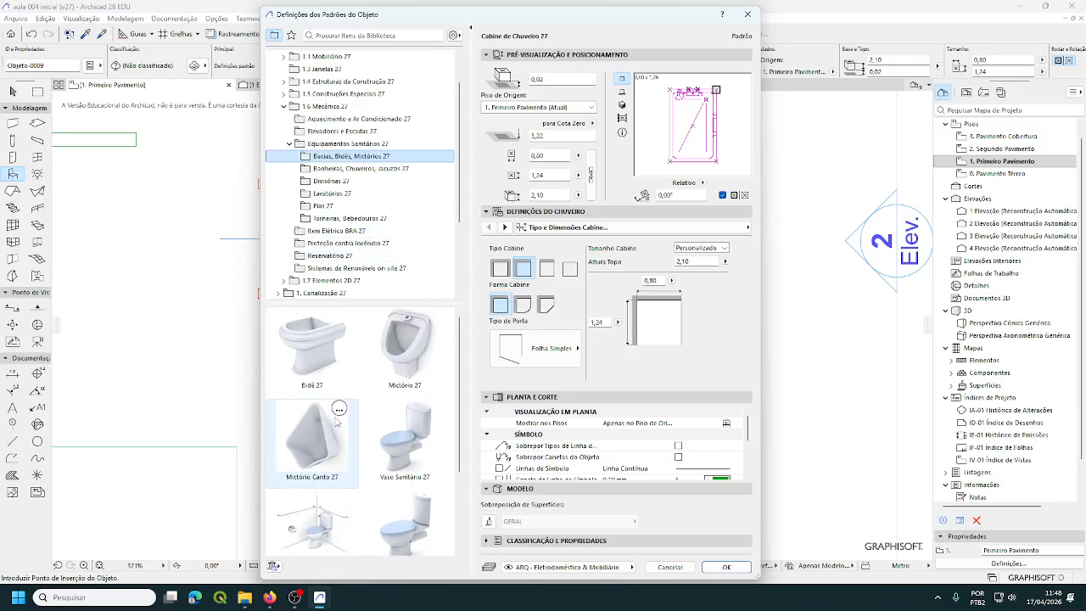
click(405, 443)
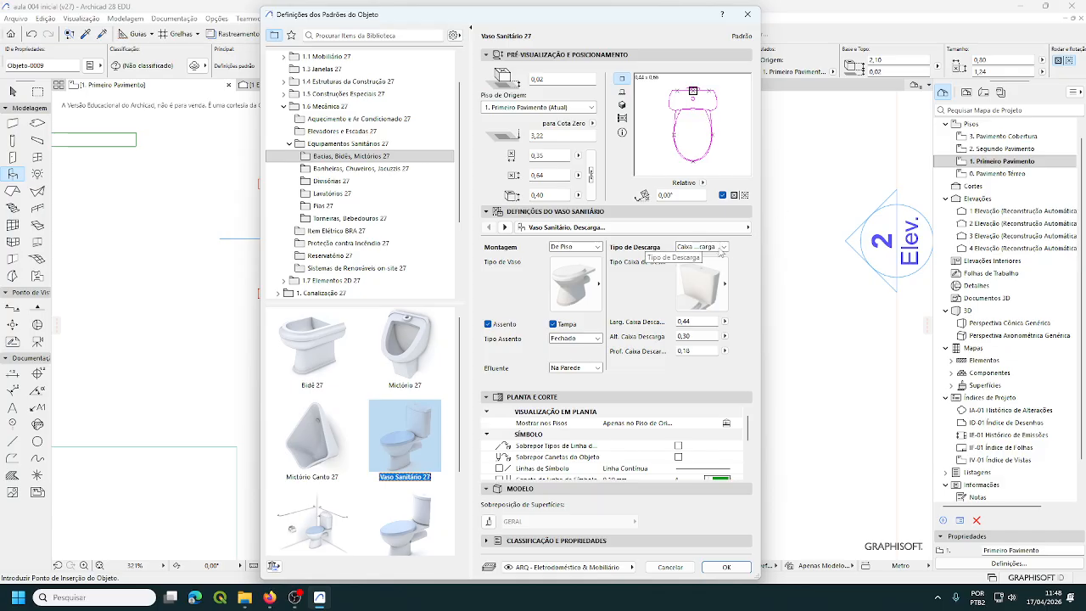
click(721, 247)
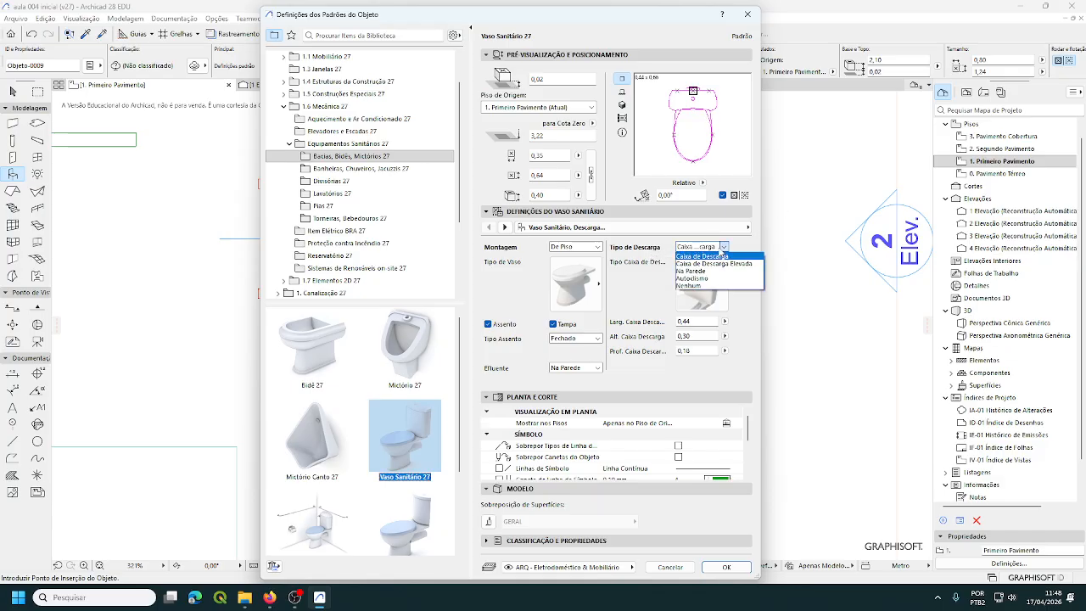
click(708, 273)
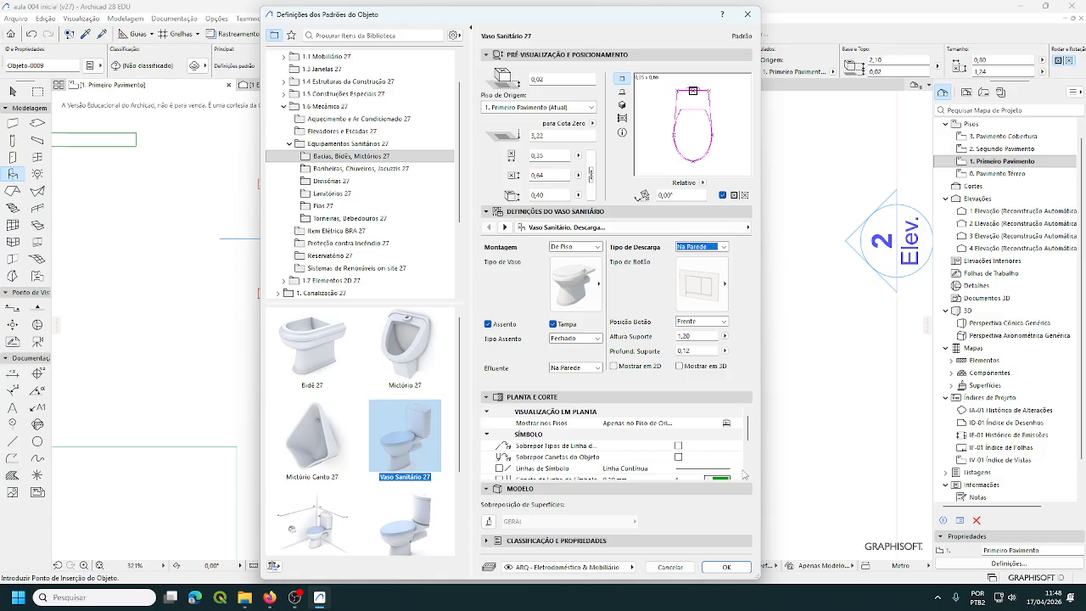
click(718, 571)
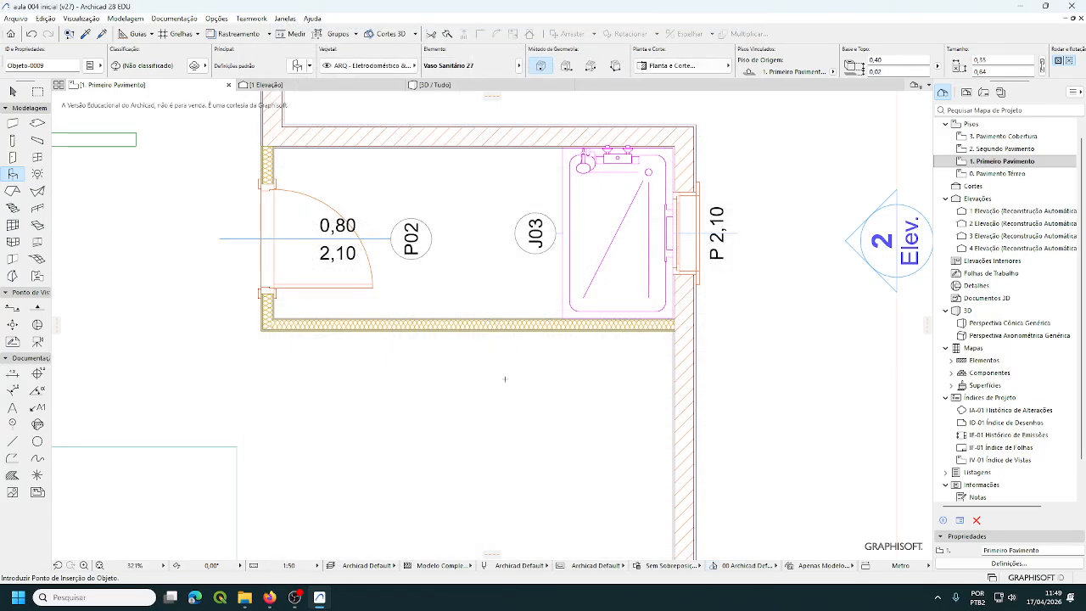
Step: Set the snap points to 0,30 m intervals and place the toilet against the bathroom's upper wall, beside the shower cabin
click(152, 35)
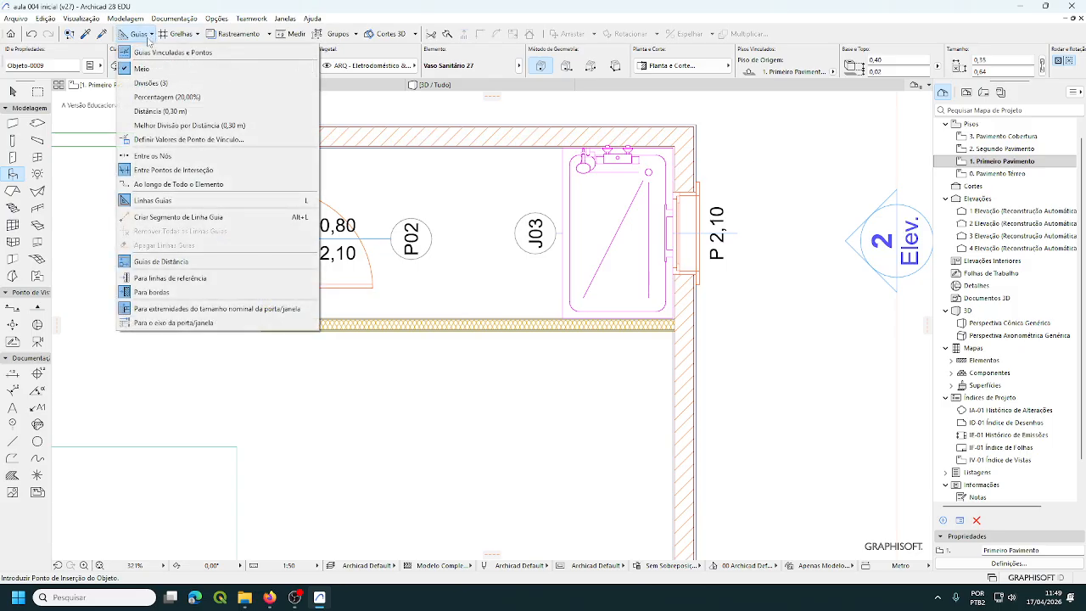
click(145, 119)
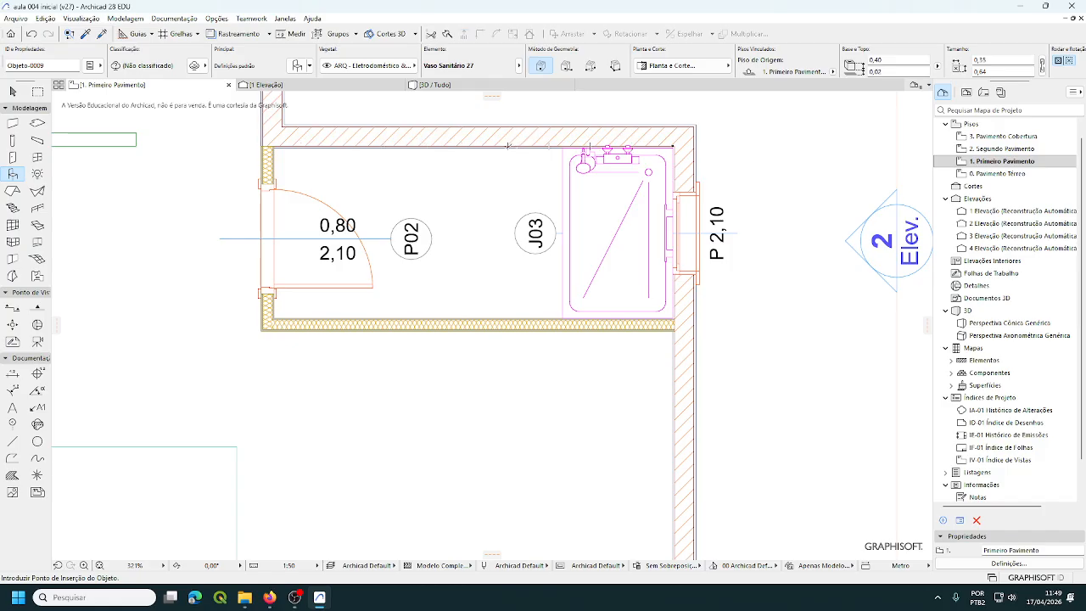
click(508, 146)
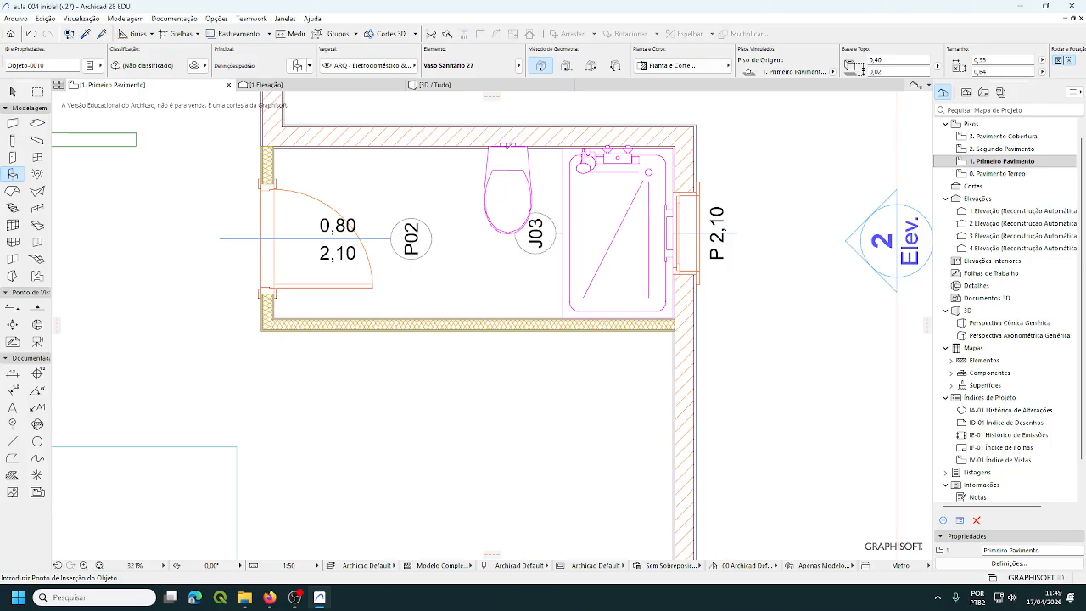
key(ctrl+z)
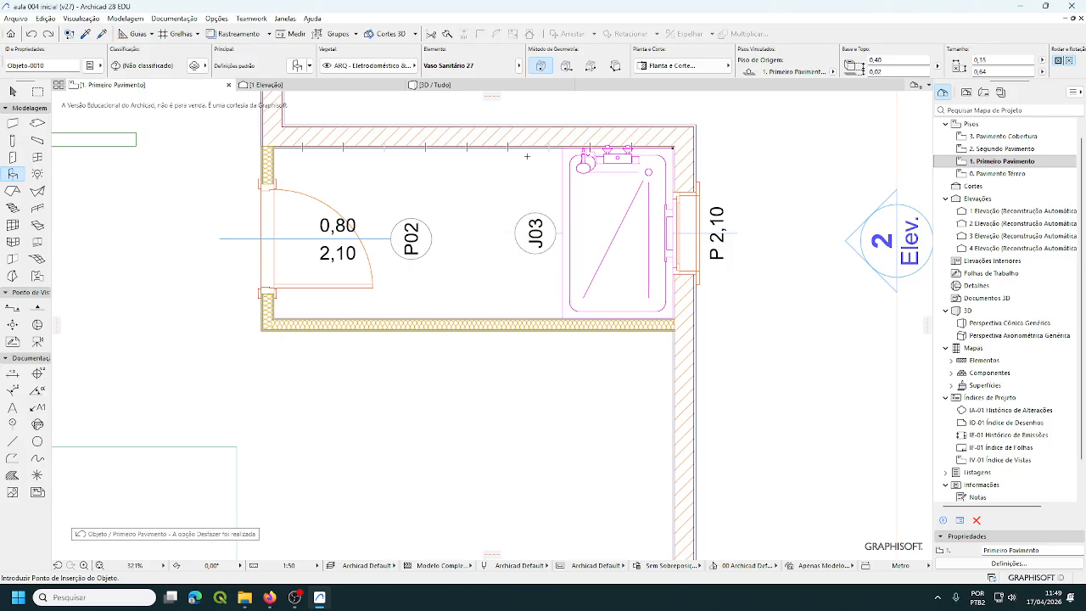
click(507, 146)
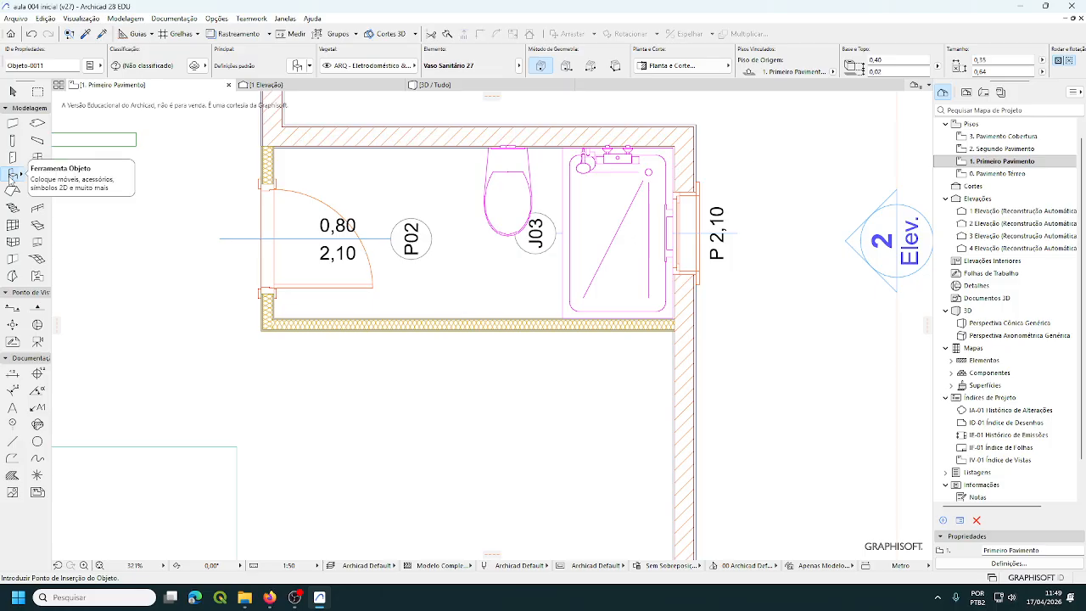
Step: Choose Lavatório 27 from Lavatórios 27 in the object defaults, keeping the Arredondado 1 basin type
double_click(12, 173)
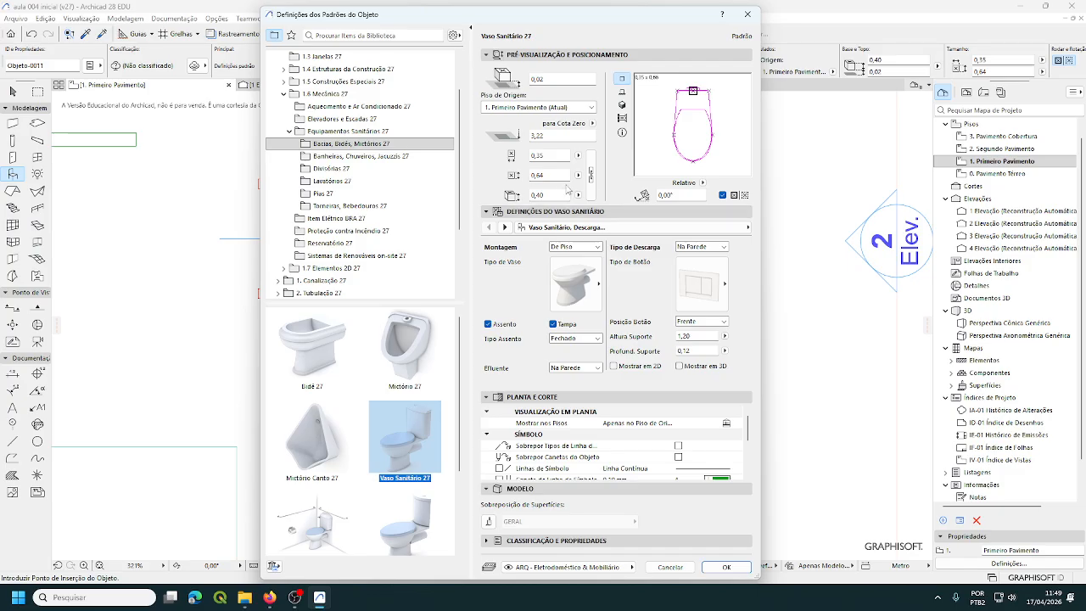
click(330, 182)
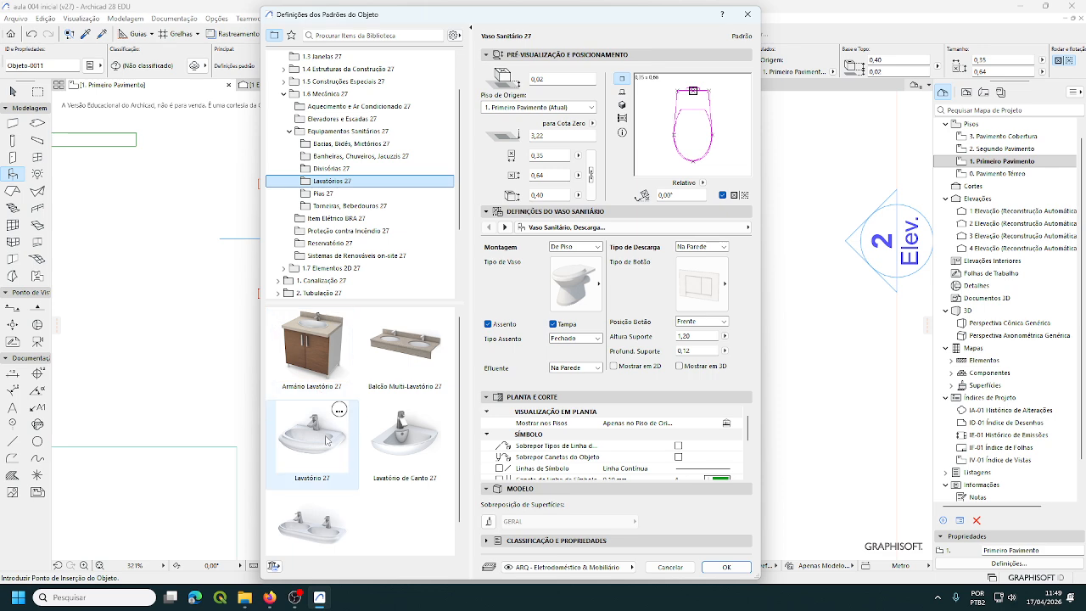
click(307, 452)
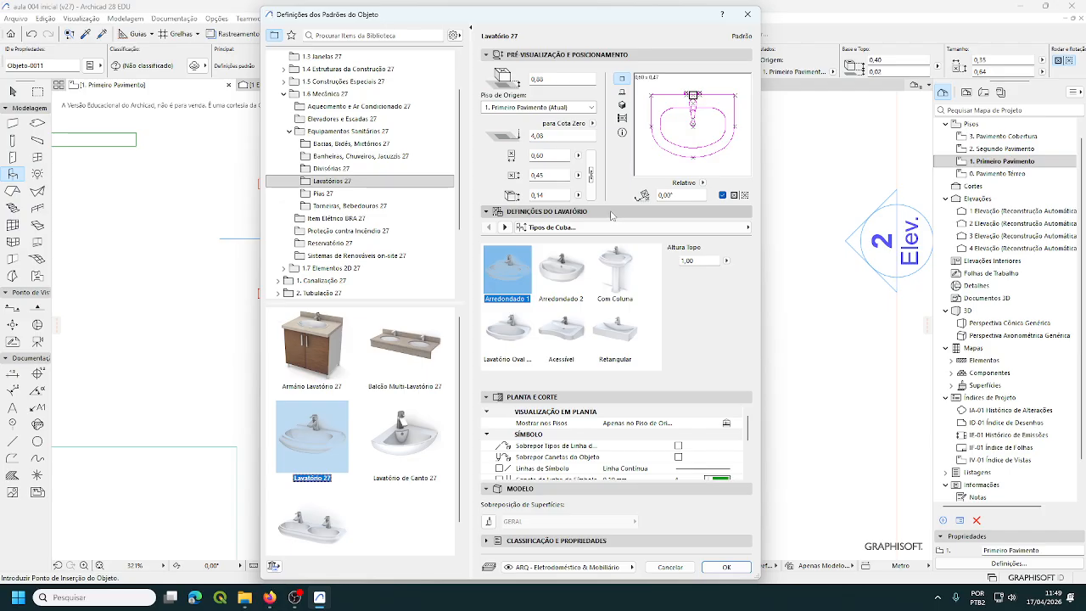
click(724, 567)
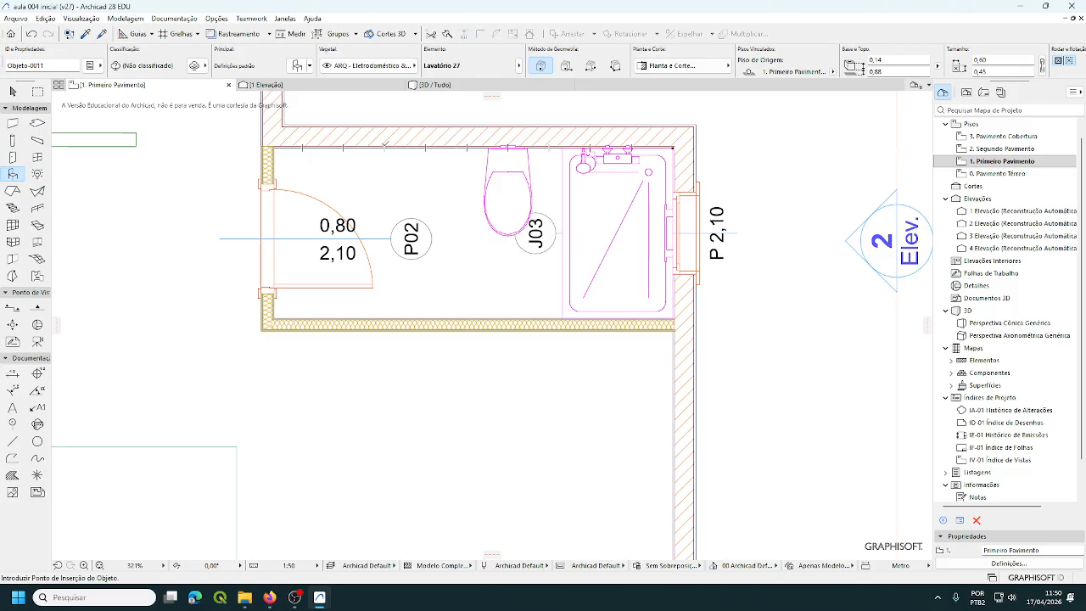
Step: Place the washbasin on the bathroom's upper wall between the door and the toilet, and check the fixtures in 3D
click(385, 144)
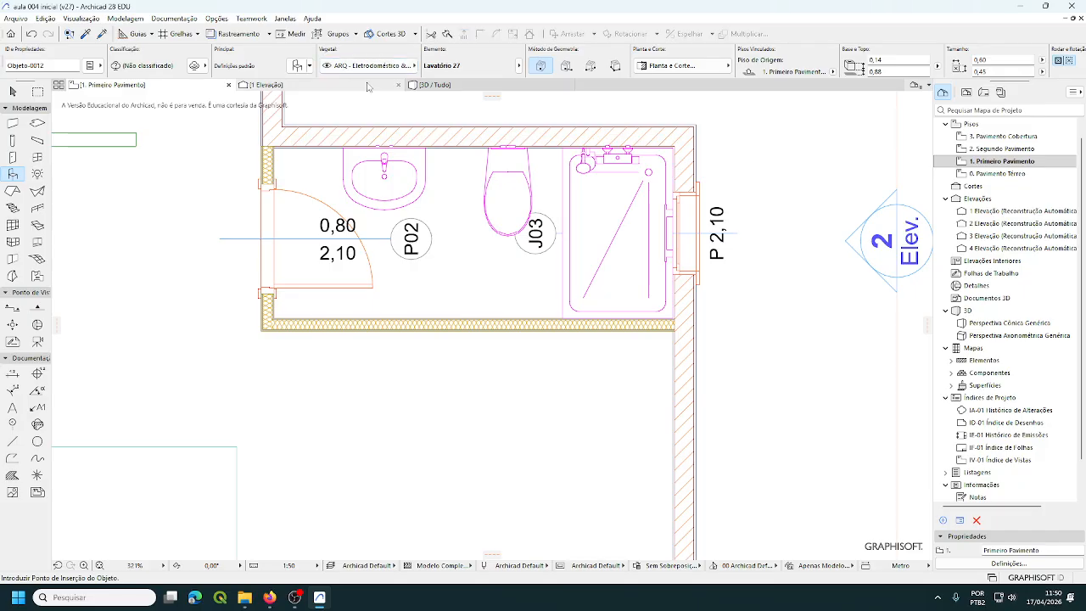
click(478, 87)
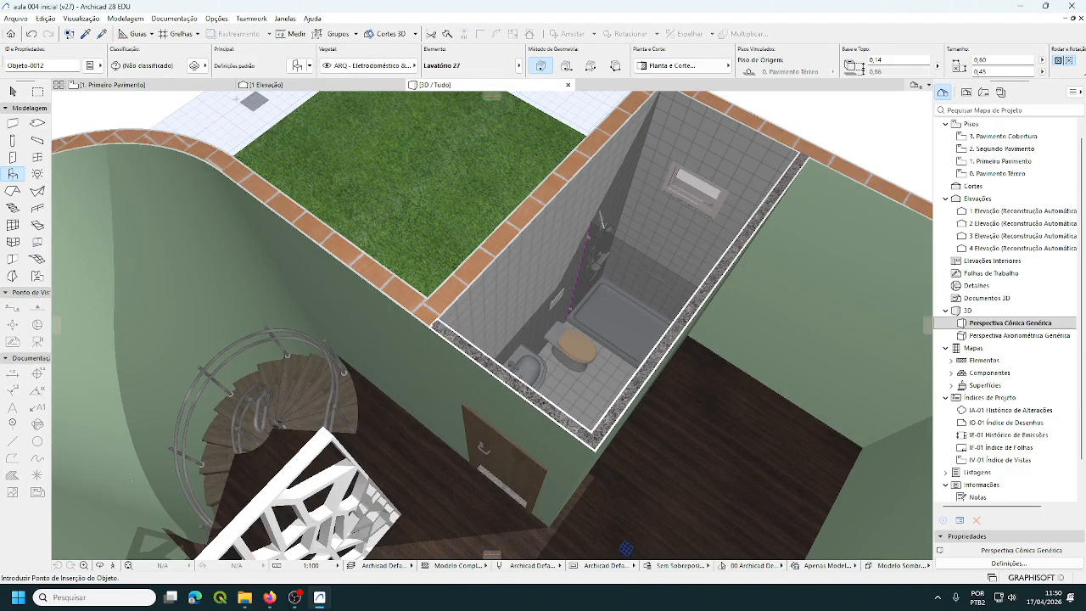
click(169, 86)
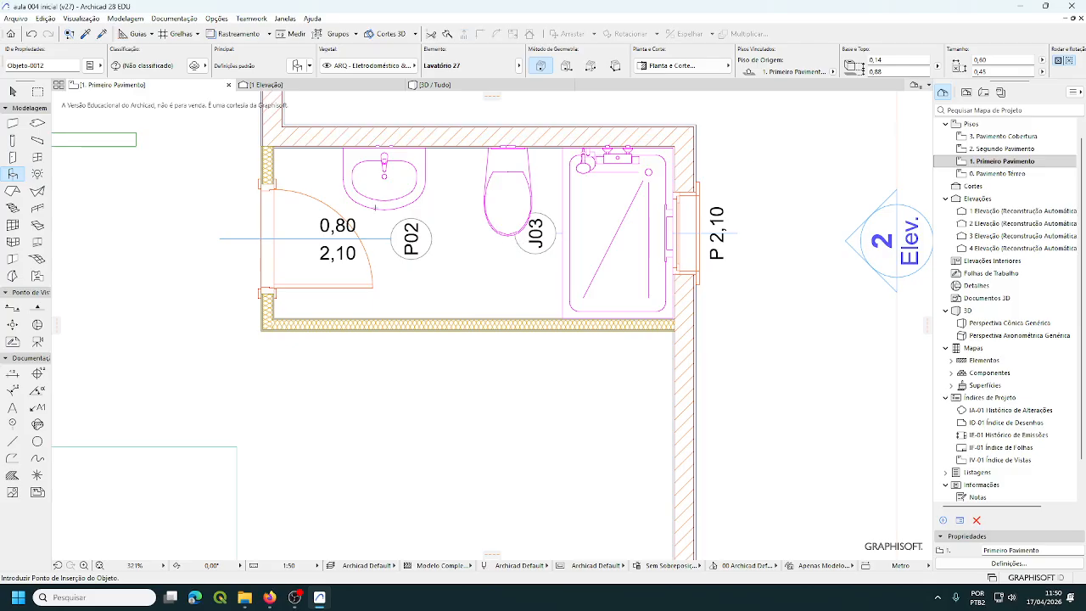
Step: Select the toilet and the shower cabin in the plan and send them one level back in the display order with Passar um para Trás
click(13, 90)
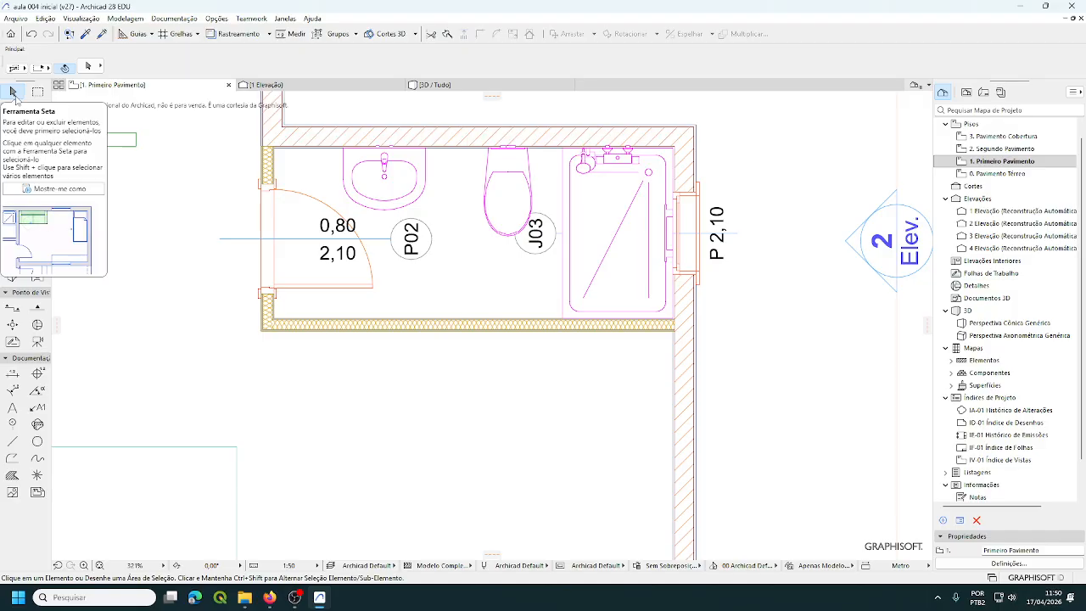
click(509, 191)
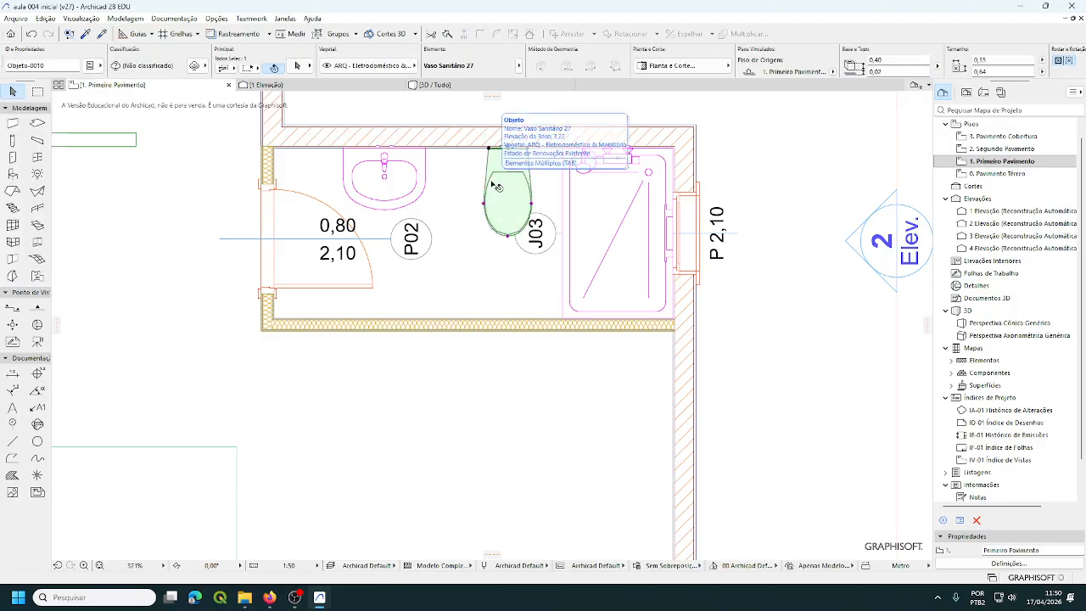
shift+click(604, 204)
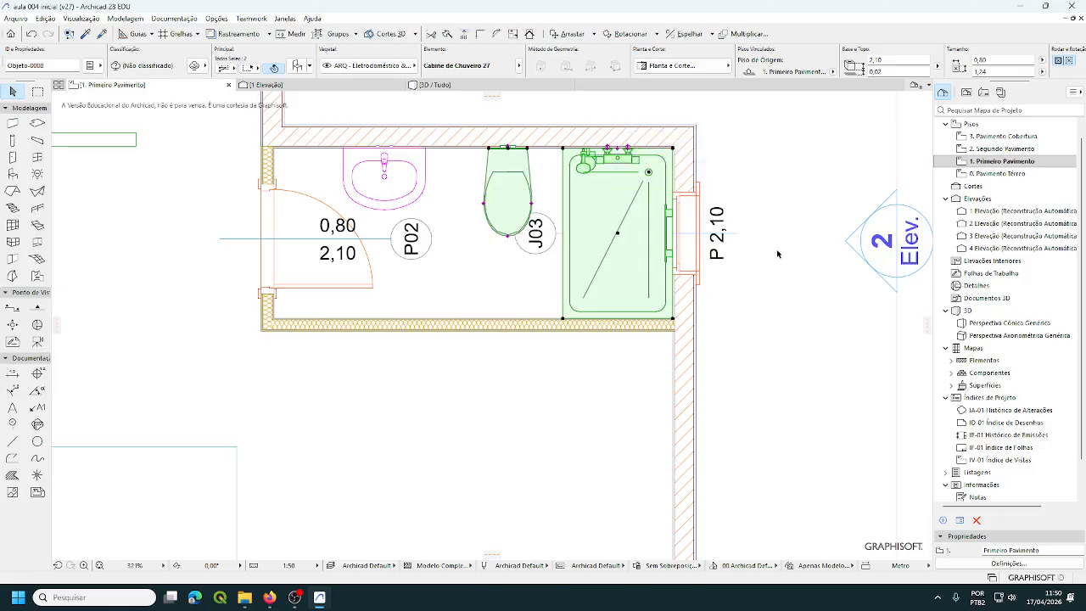
right_click(619, 235)
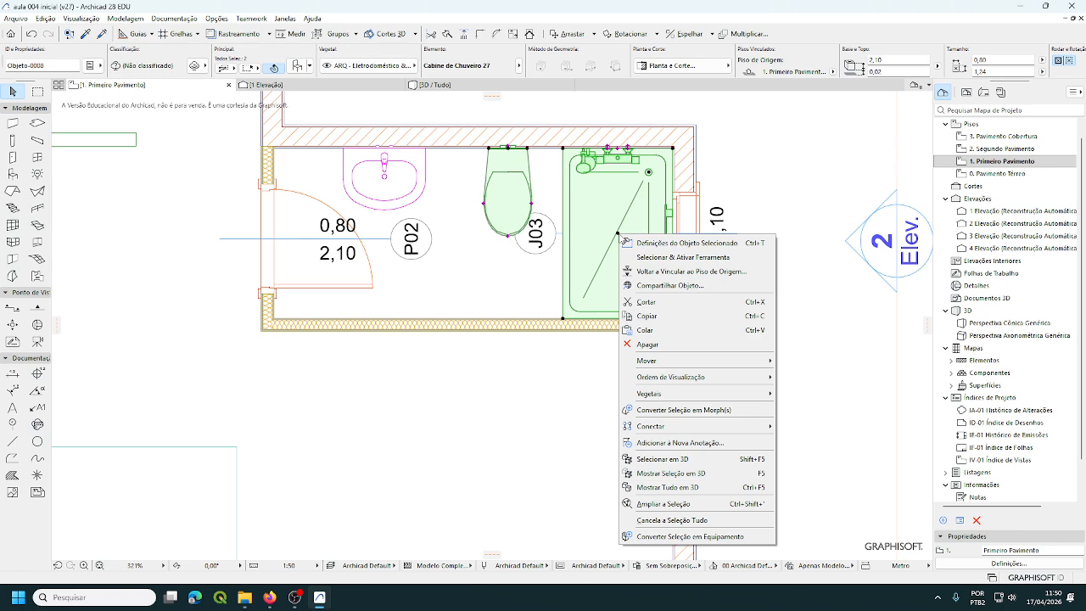
click(785, 202)
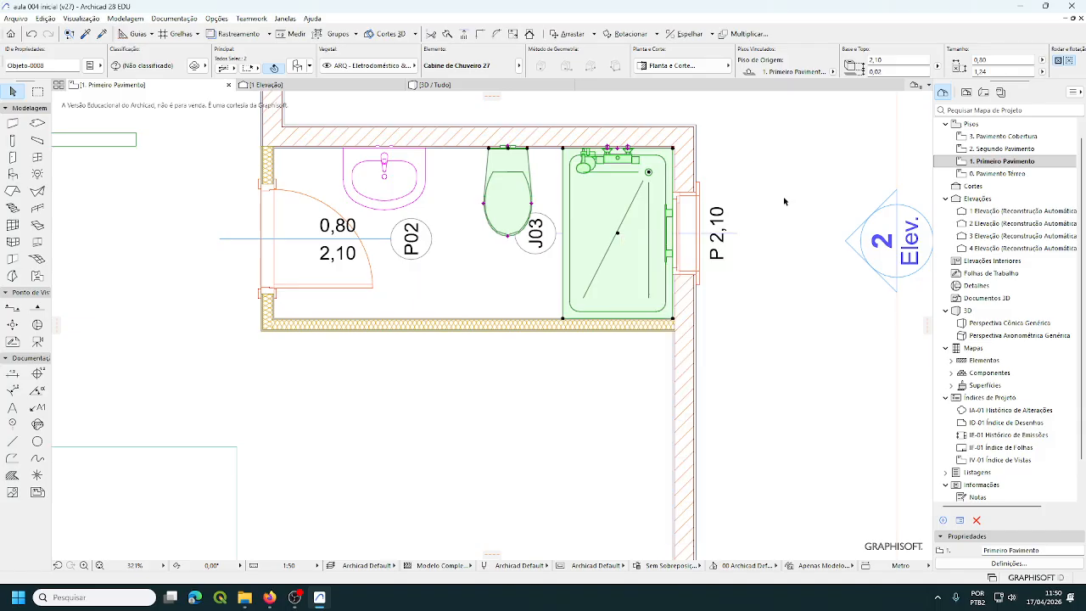
right_click(674, 152)
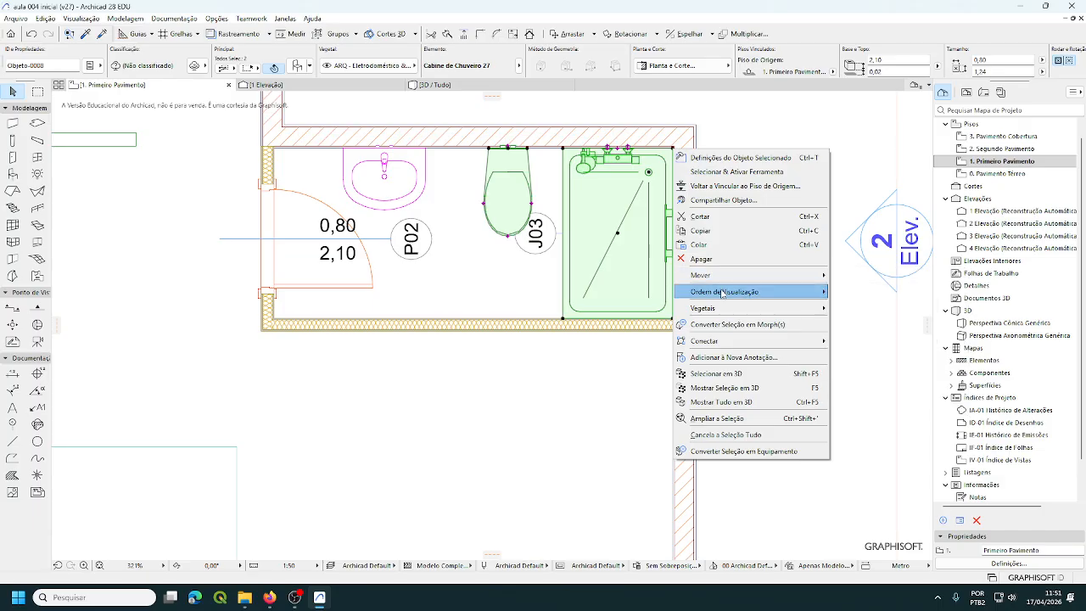
mouse_move(731, 293)
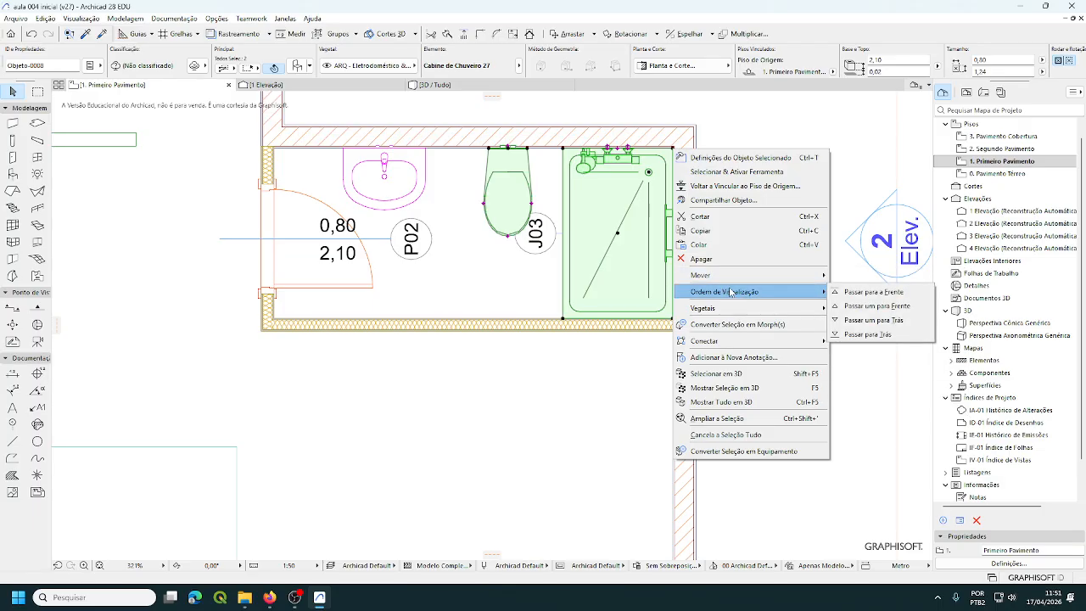
click(872, 322)
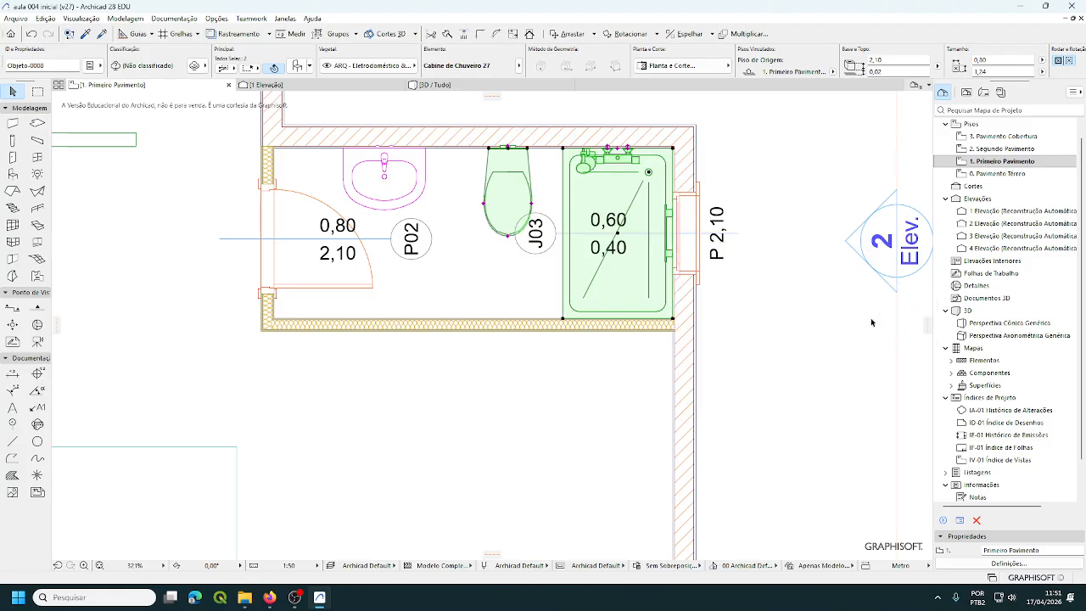
click(823, 320)
Step: Fit the whole first-floor plan in view, and examine the finished floor in the 3D perspective from several angles
scroll(646, 399, down, 3)
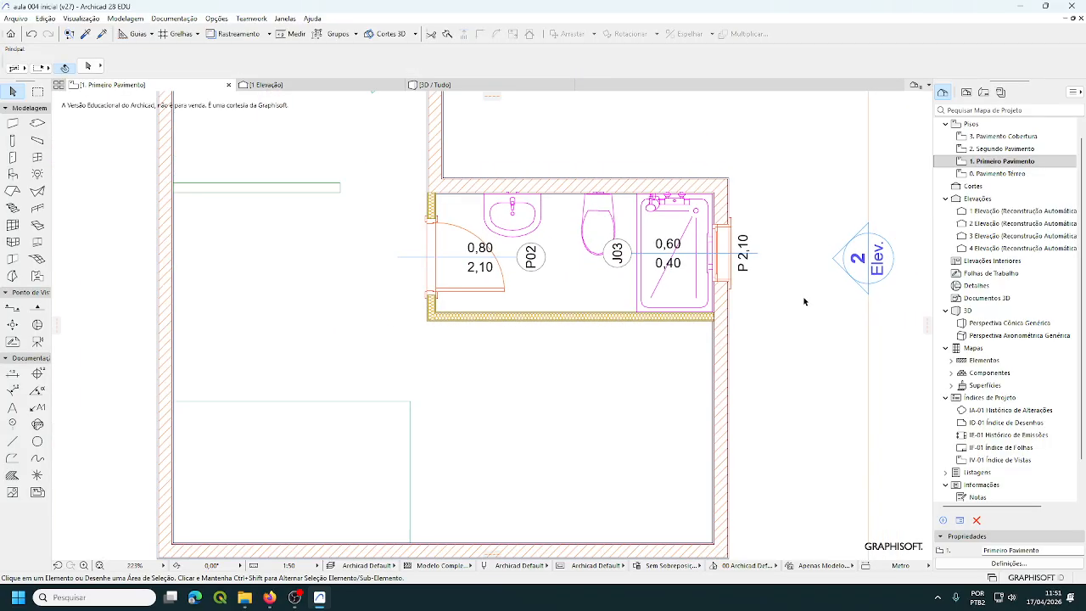
scroll(410, 553, down, 1)
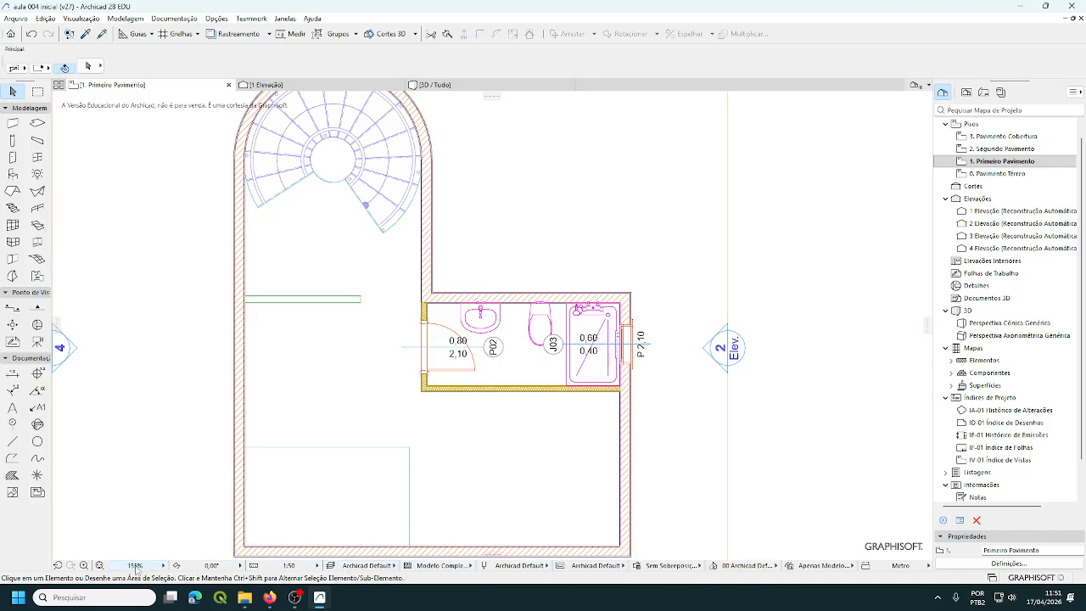
click(99, 565)
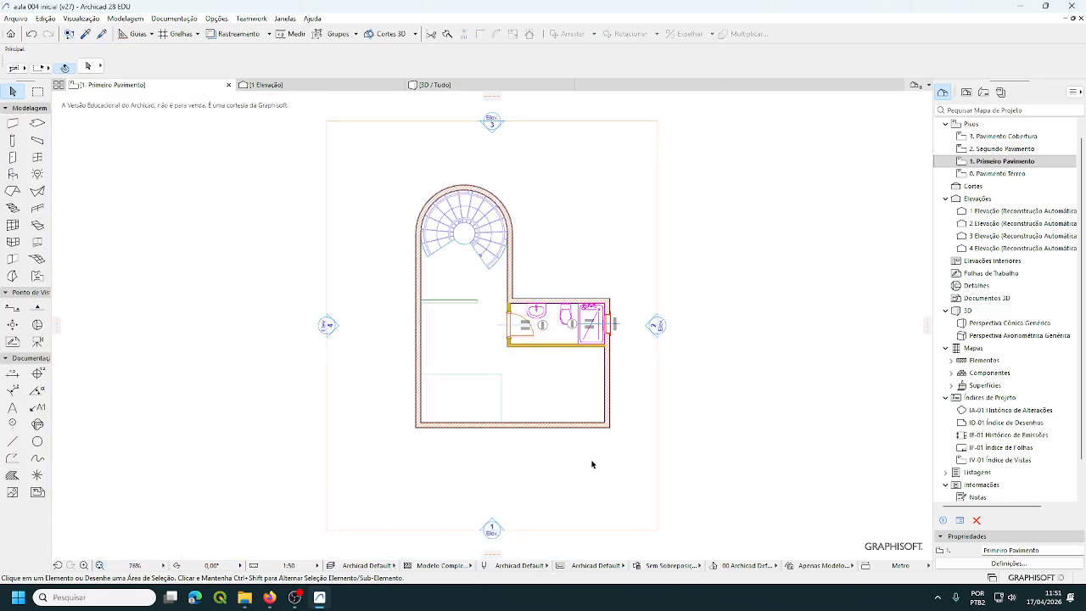
click(435, 84)
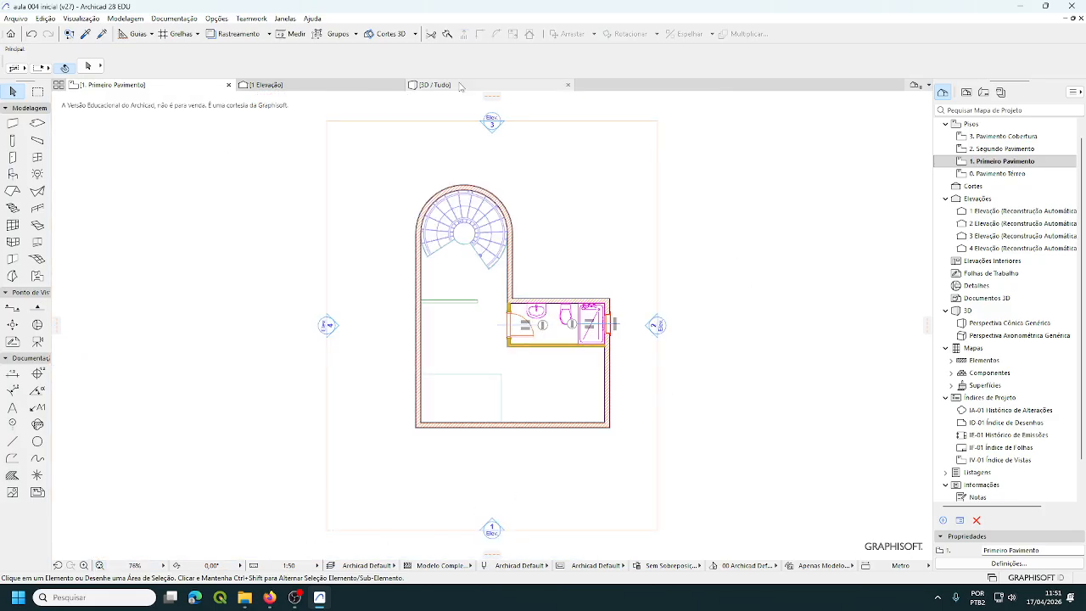
scroll(541, 178, down, 5)
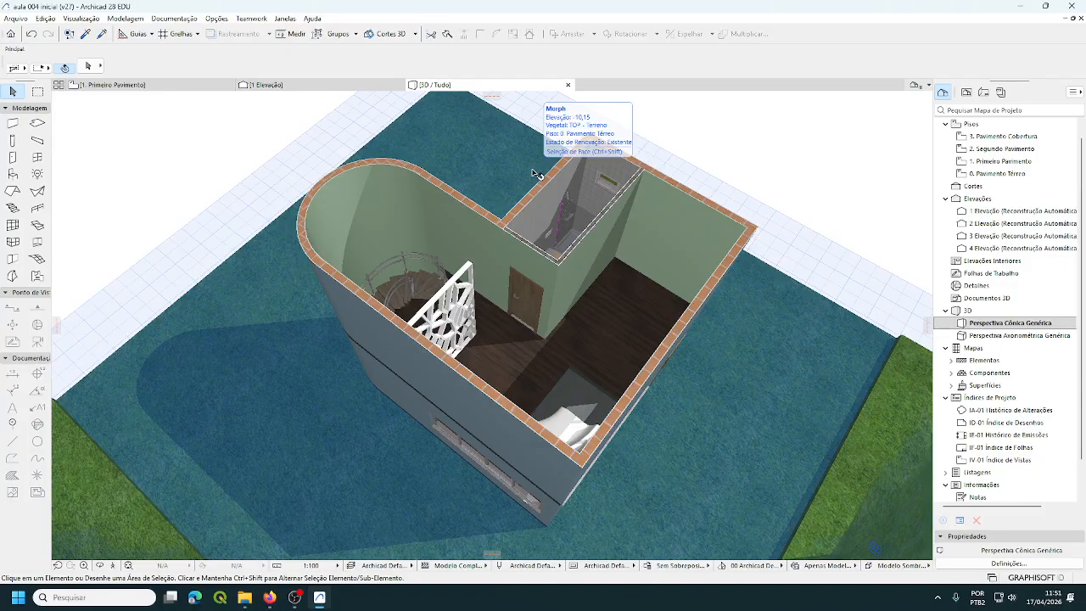
shift+middle_drag(536, 173, 537, 142)
mouse_move(555, 235)
middle_down()
mouse_move(558, 209)
mouse_move(558, 218)
middle_up()
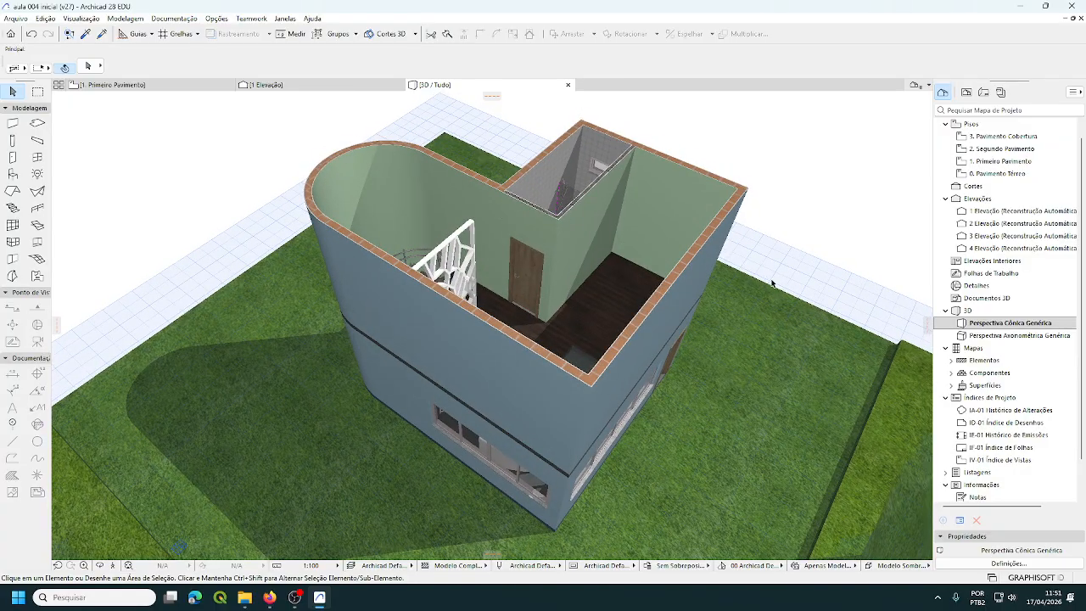
drag(687, 265, 539, 332)
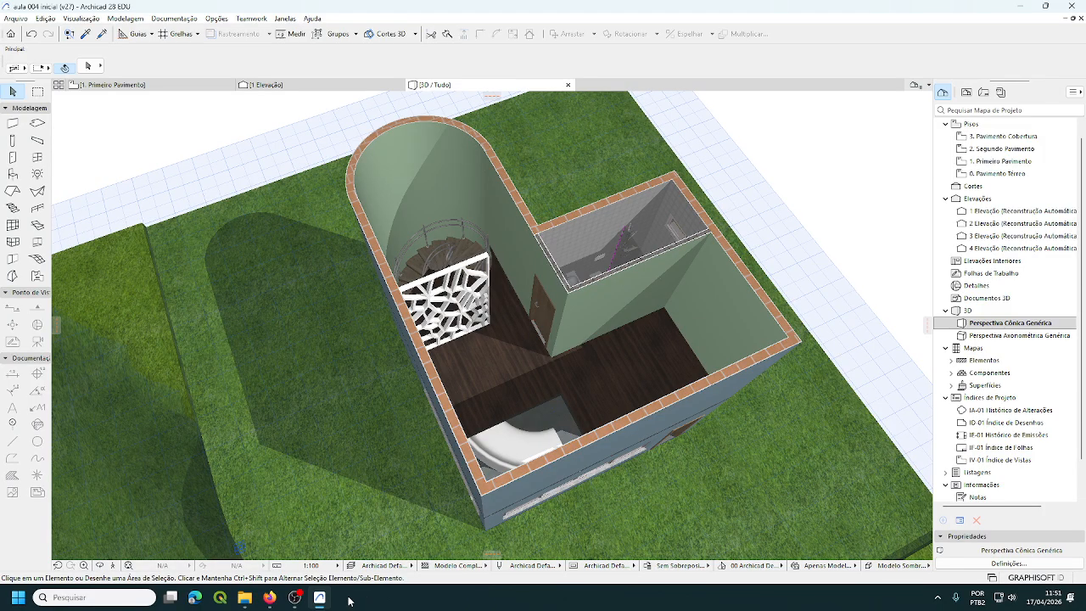
mouse_move(319, 601)
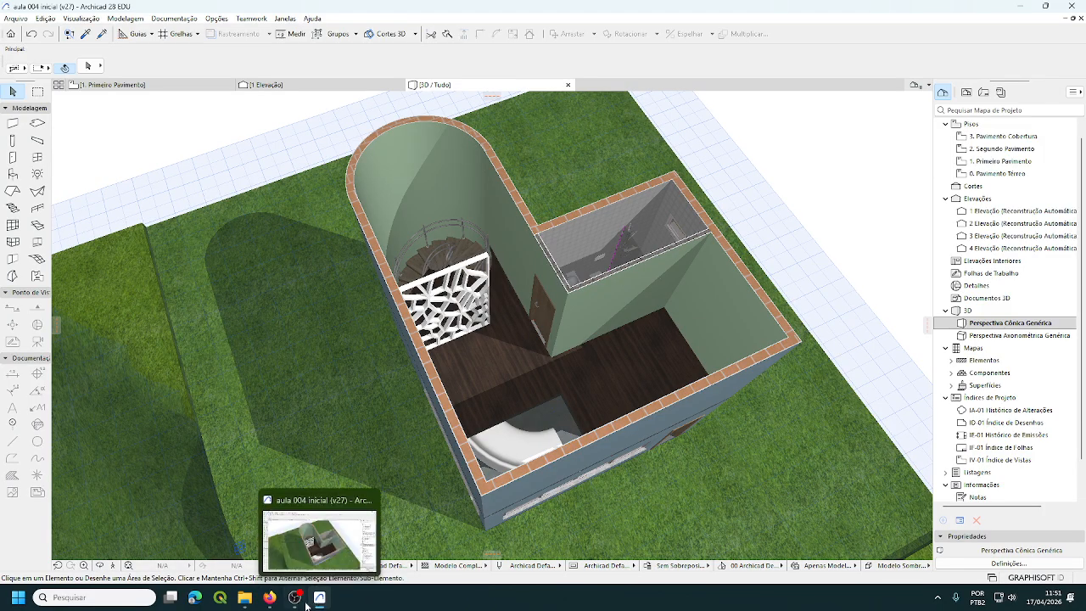